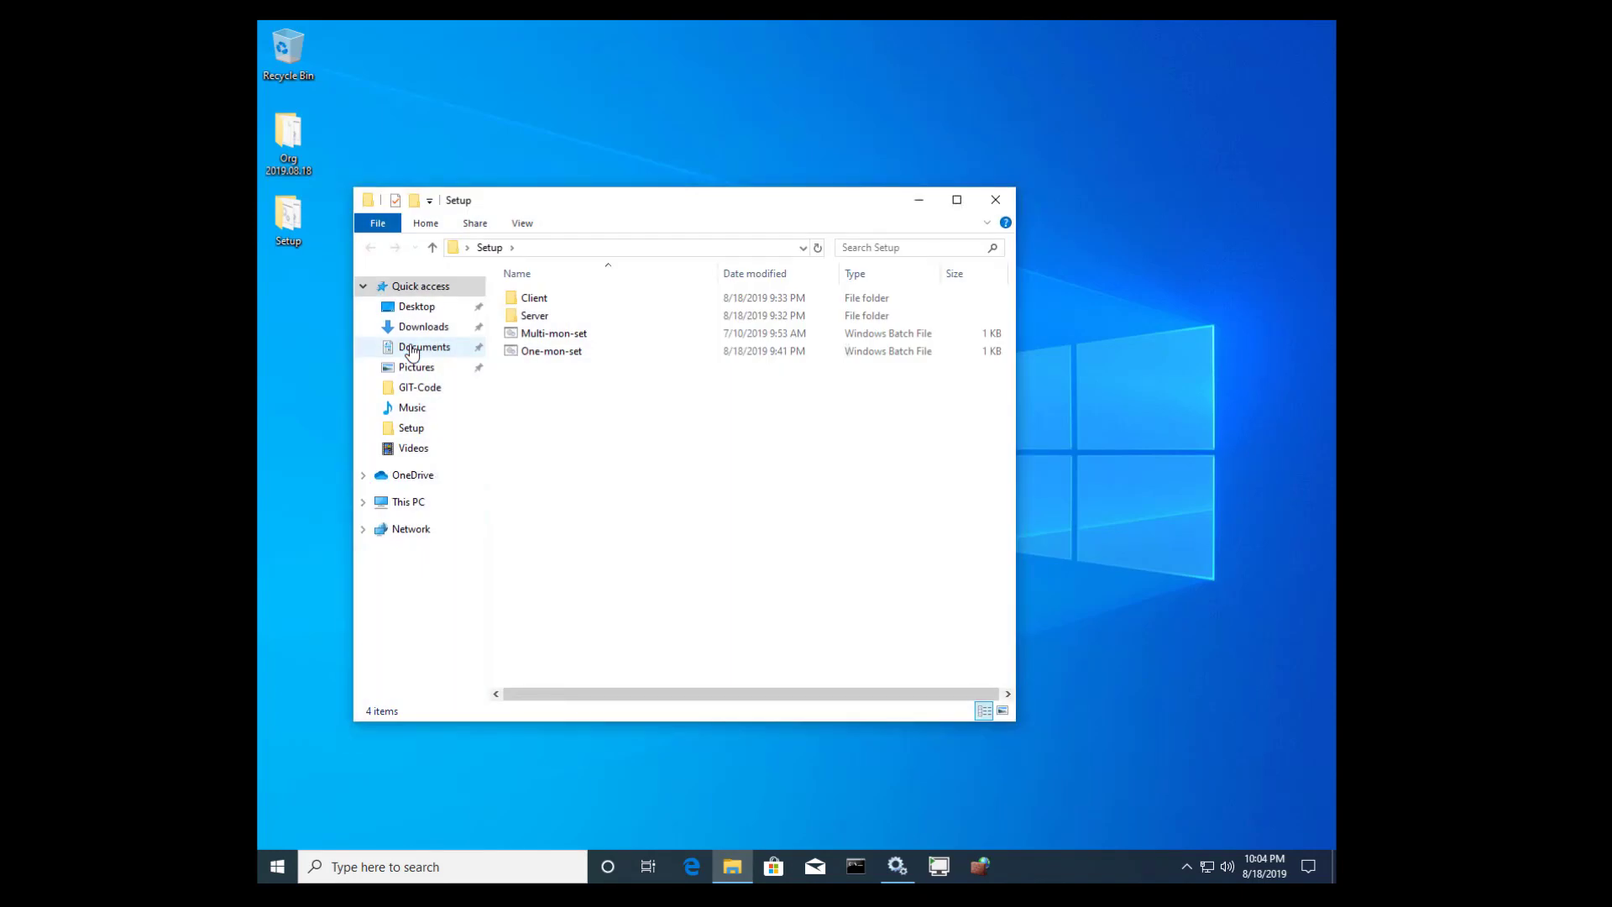
- Launch Command Prompt as administrator and approve the UAC elevation prompt
right_click(855, 871)
right_click(839, 804)
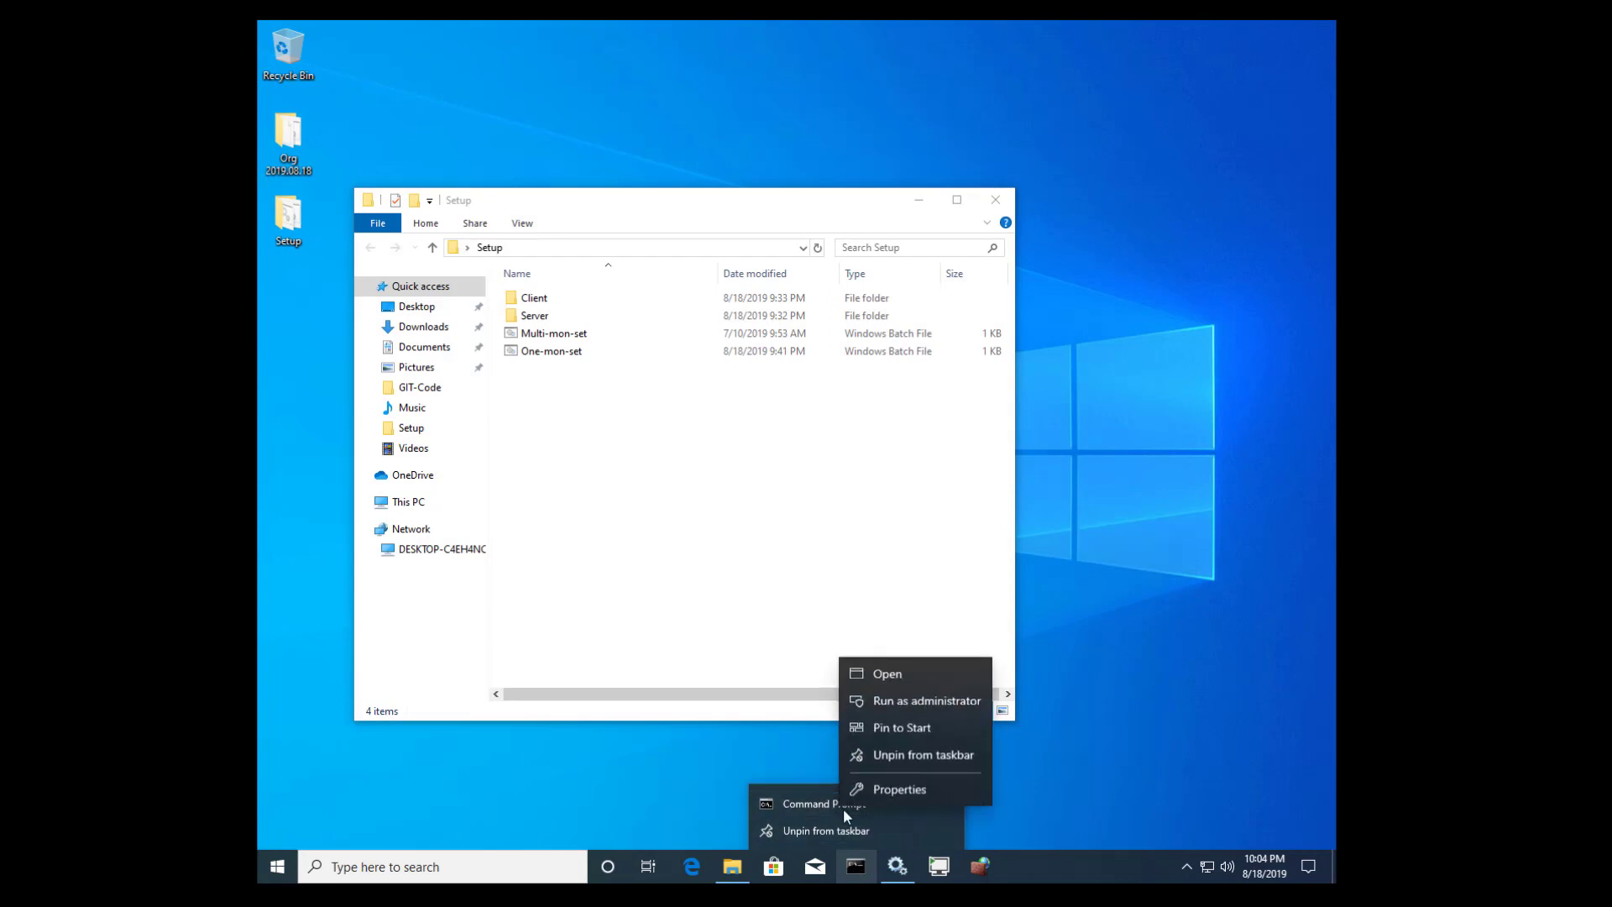
left_click(904, 704)
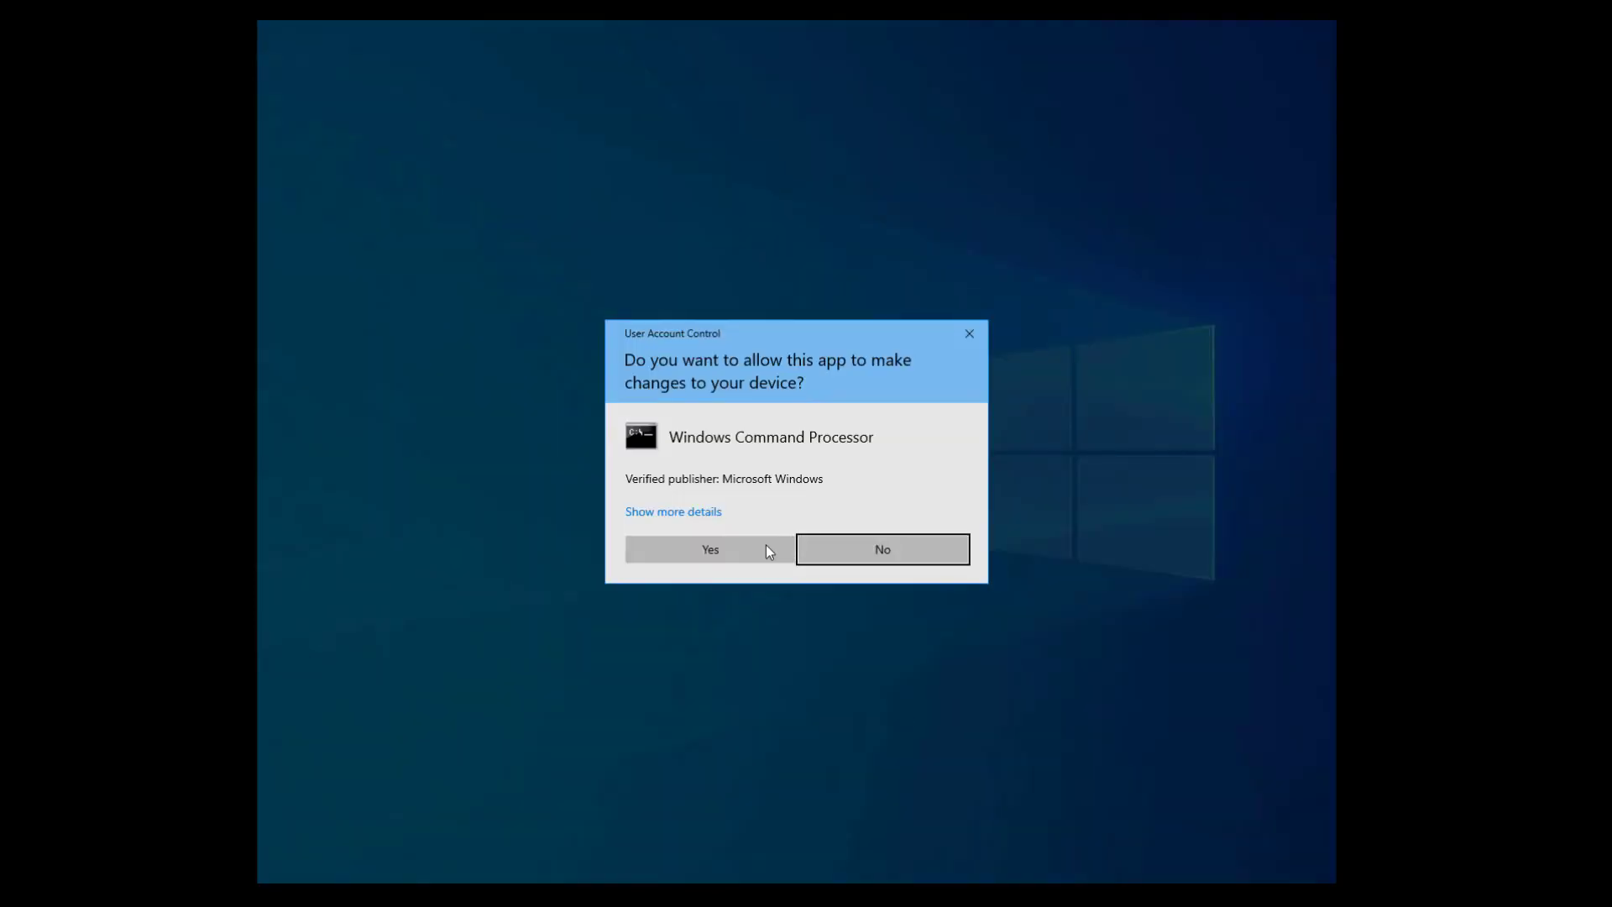
left_click(746, 559)
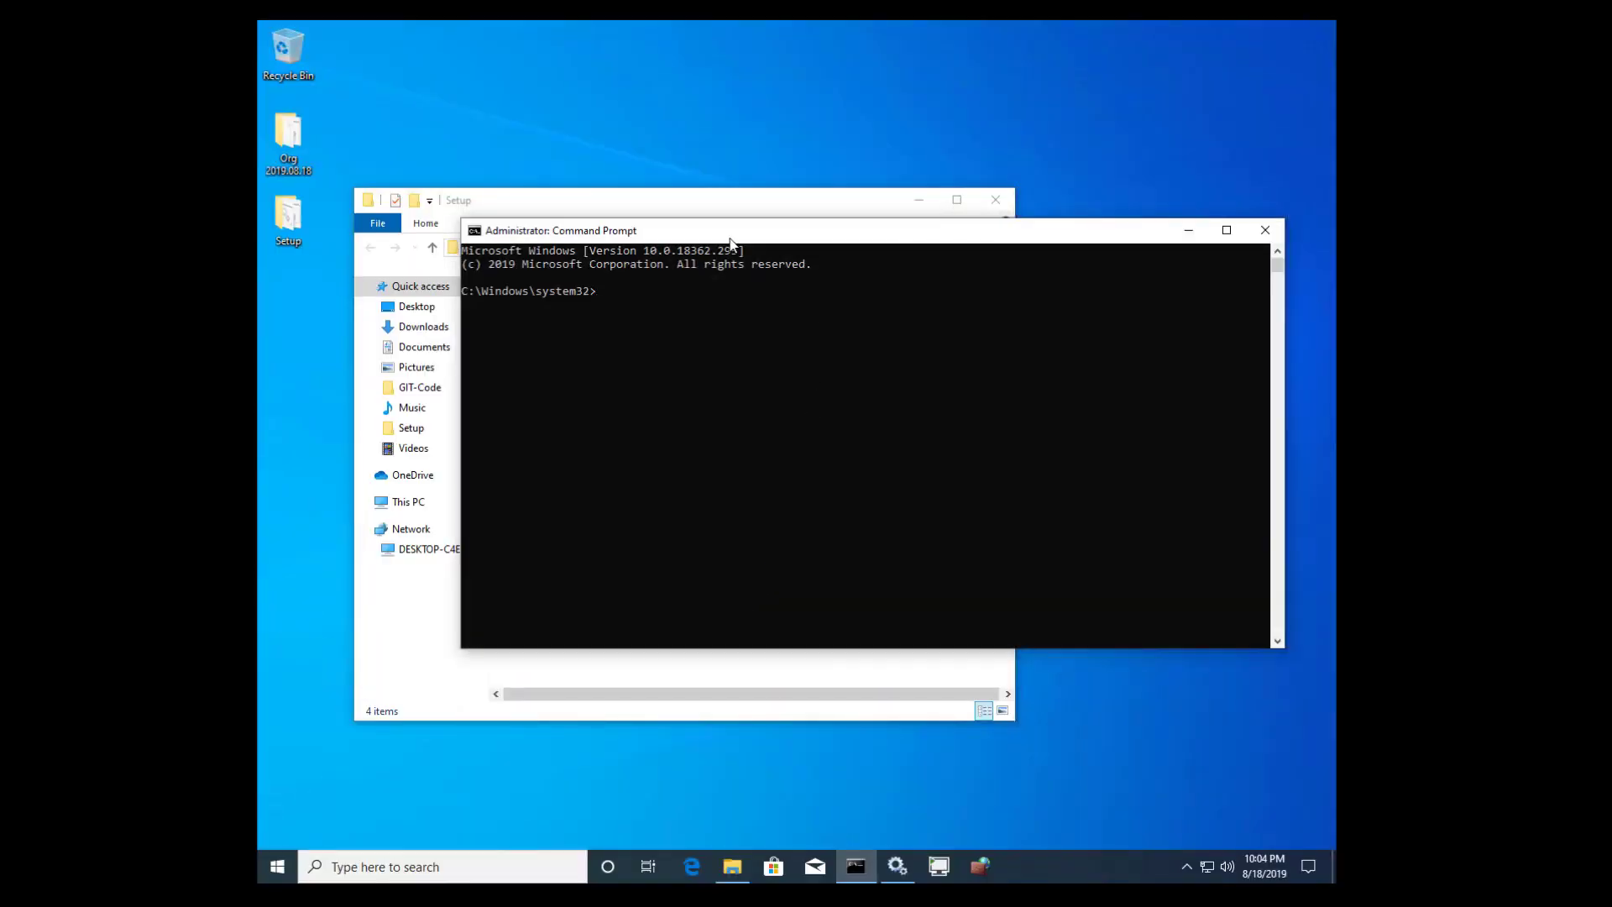
- Move the administrator prompt down-right beside the Setup folder window and clear the stray selection
left_click_drag(819, 344, 873, 413)
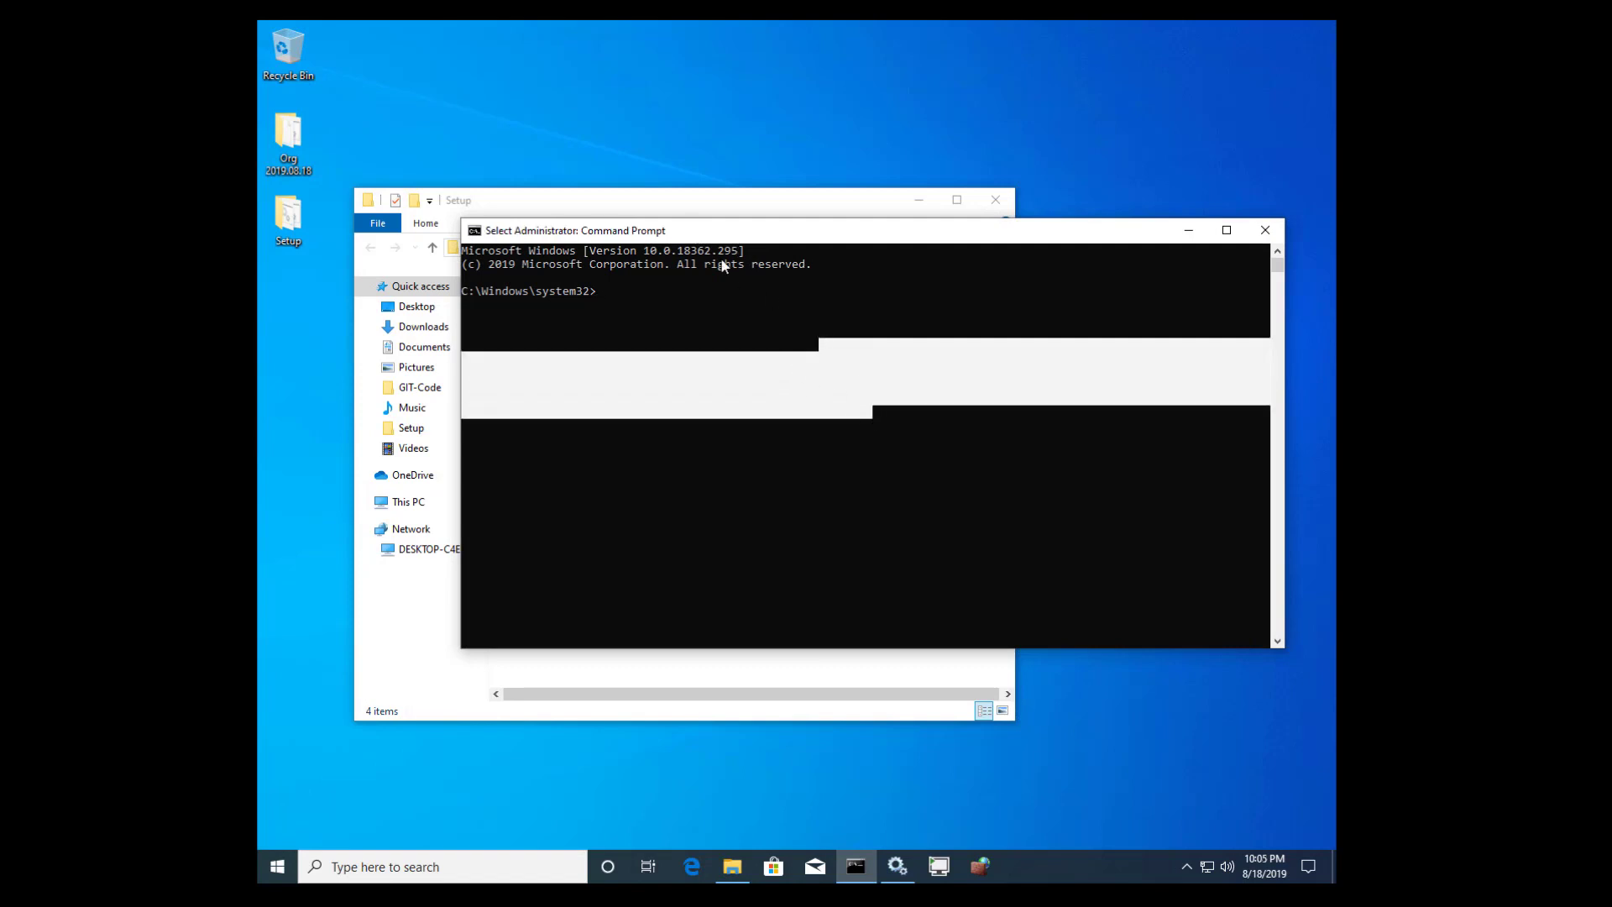
left_click_drag(693, 239, 819, 467)
left_click(597, 362)
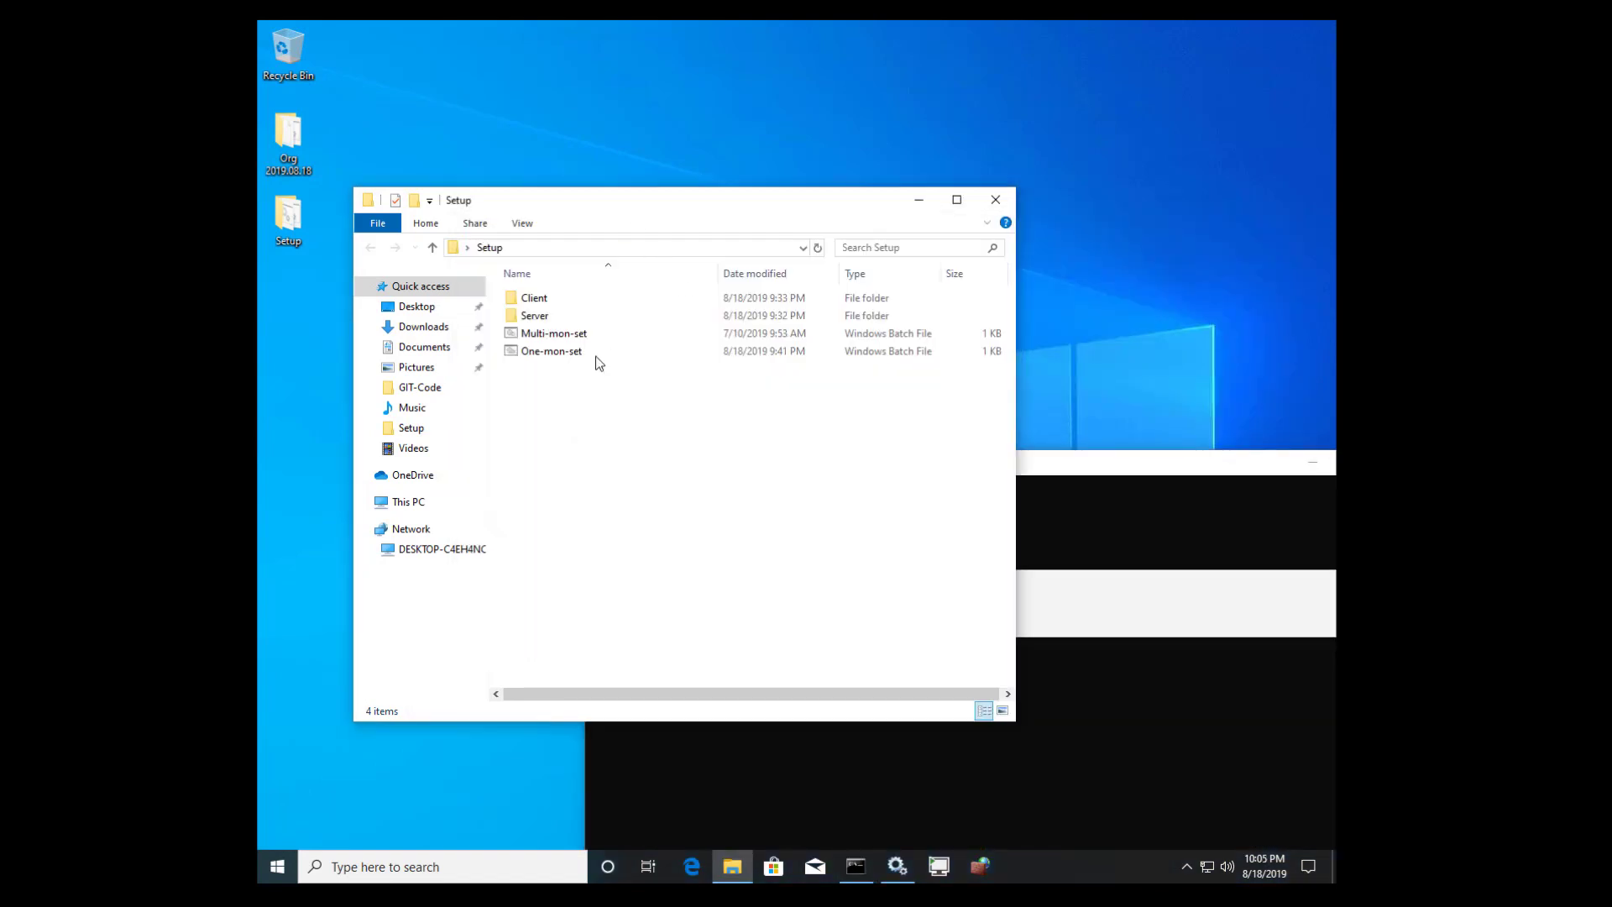
left_click(1086, 512)
left_click(799, 772)
left_click_drag(802, 773, 851, 764)
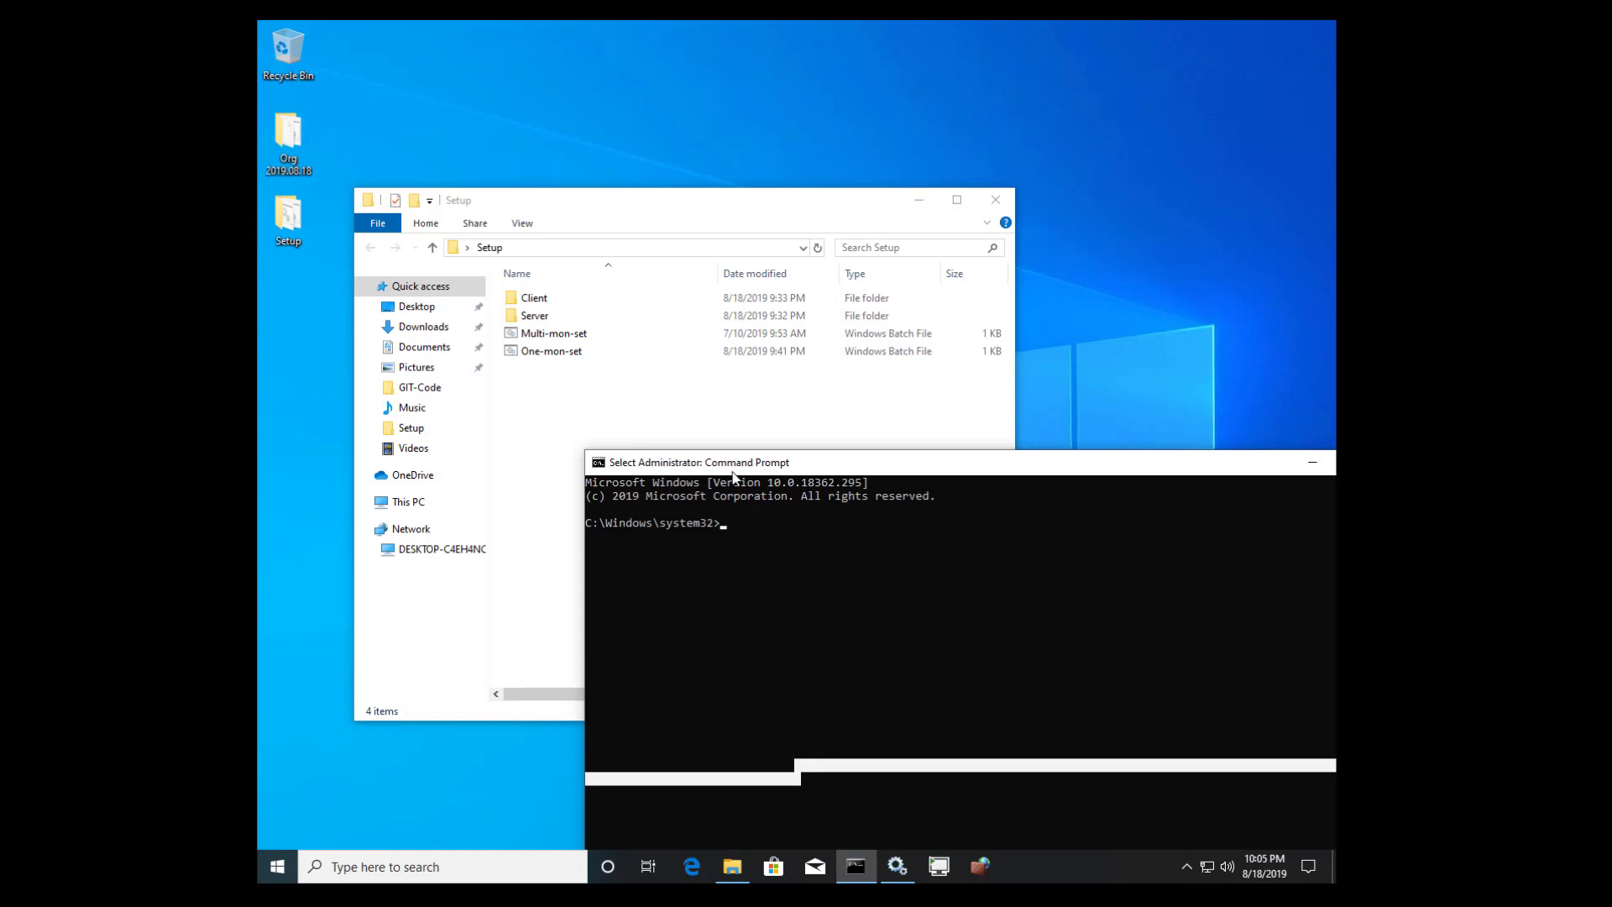
right_click(732, 668)
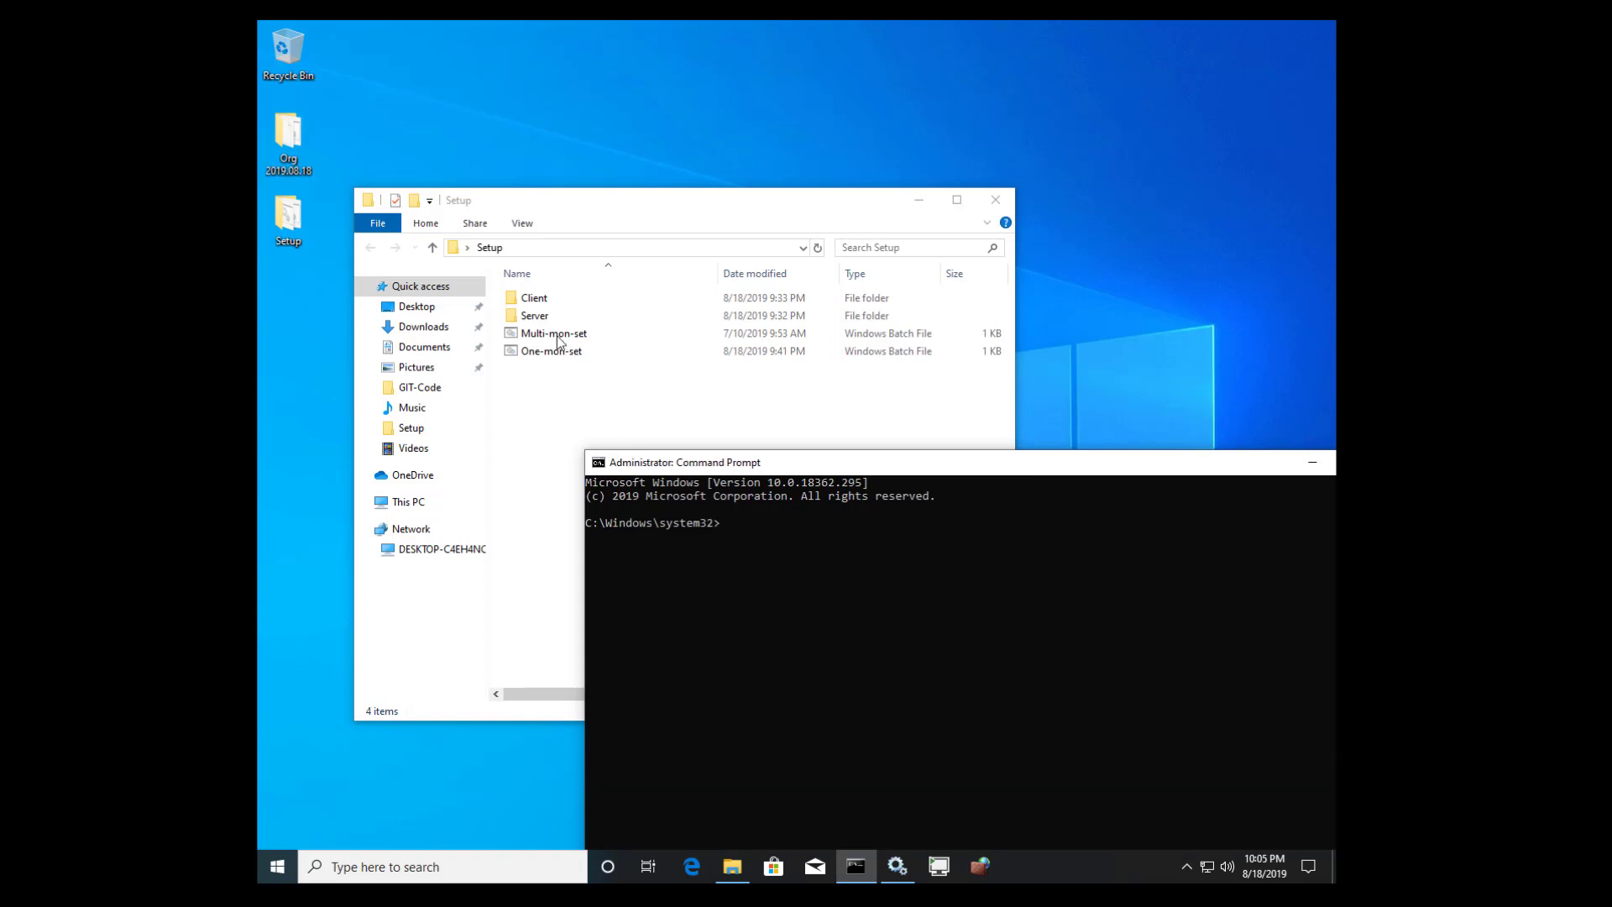
- Paste the Setup\Server folder path at the admin prompt and run '\TekVDMrm -i'
double_click(534, 321)
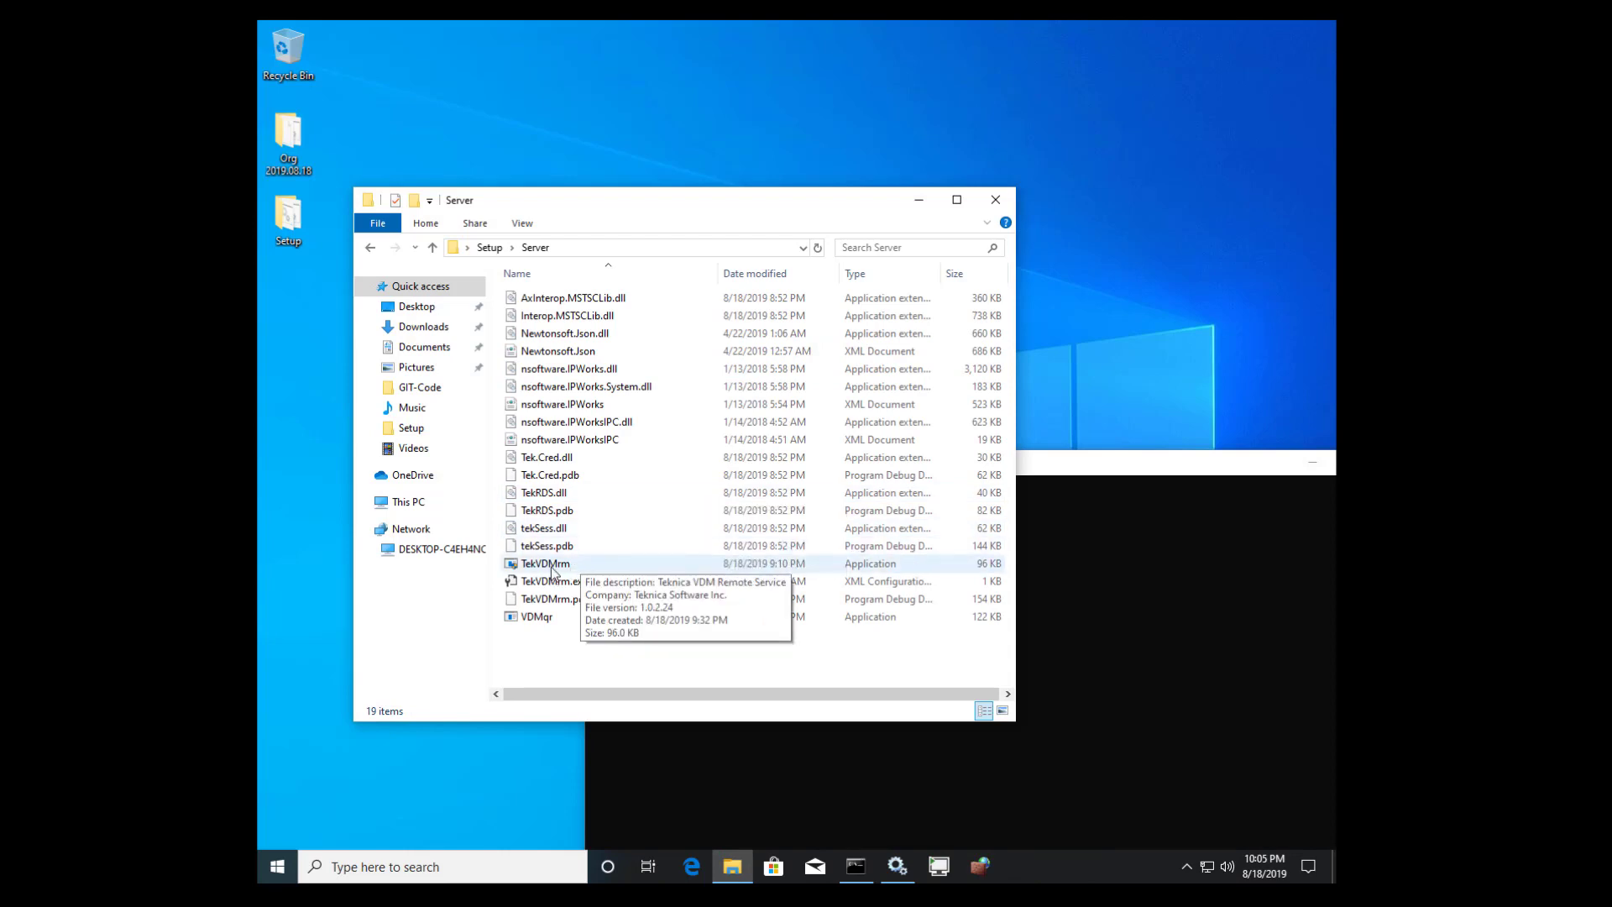
left_click(615, 561)
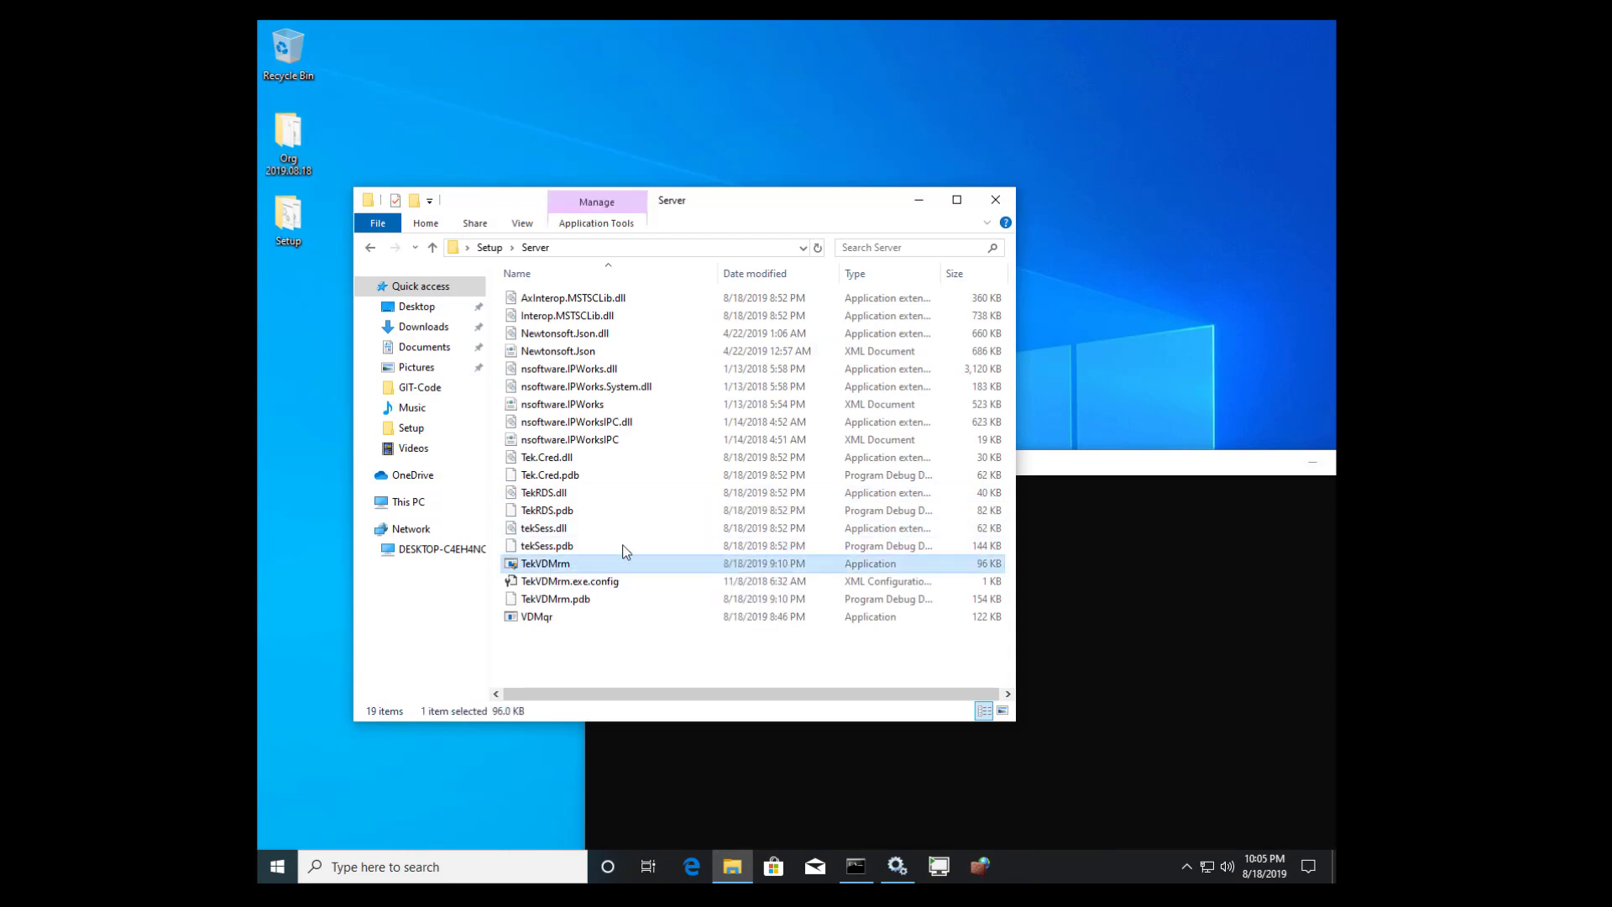
left_click(738, 254)
key("super+c")
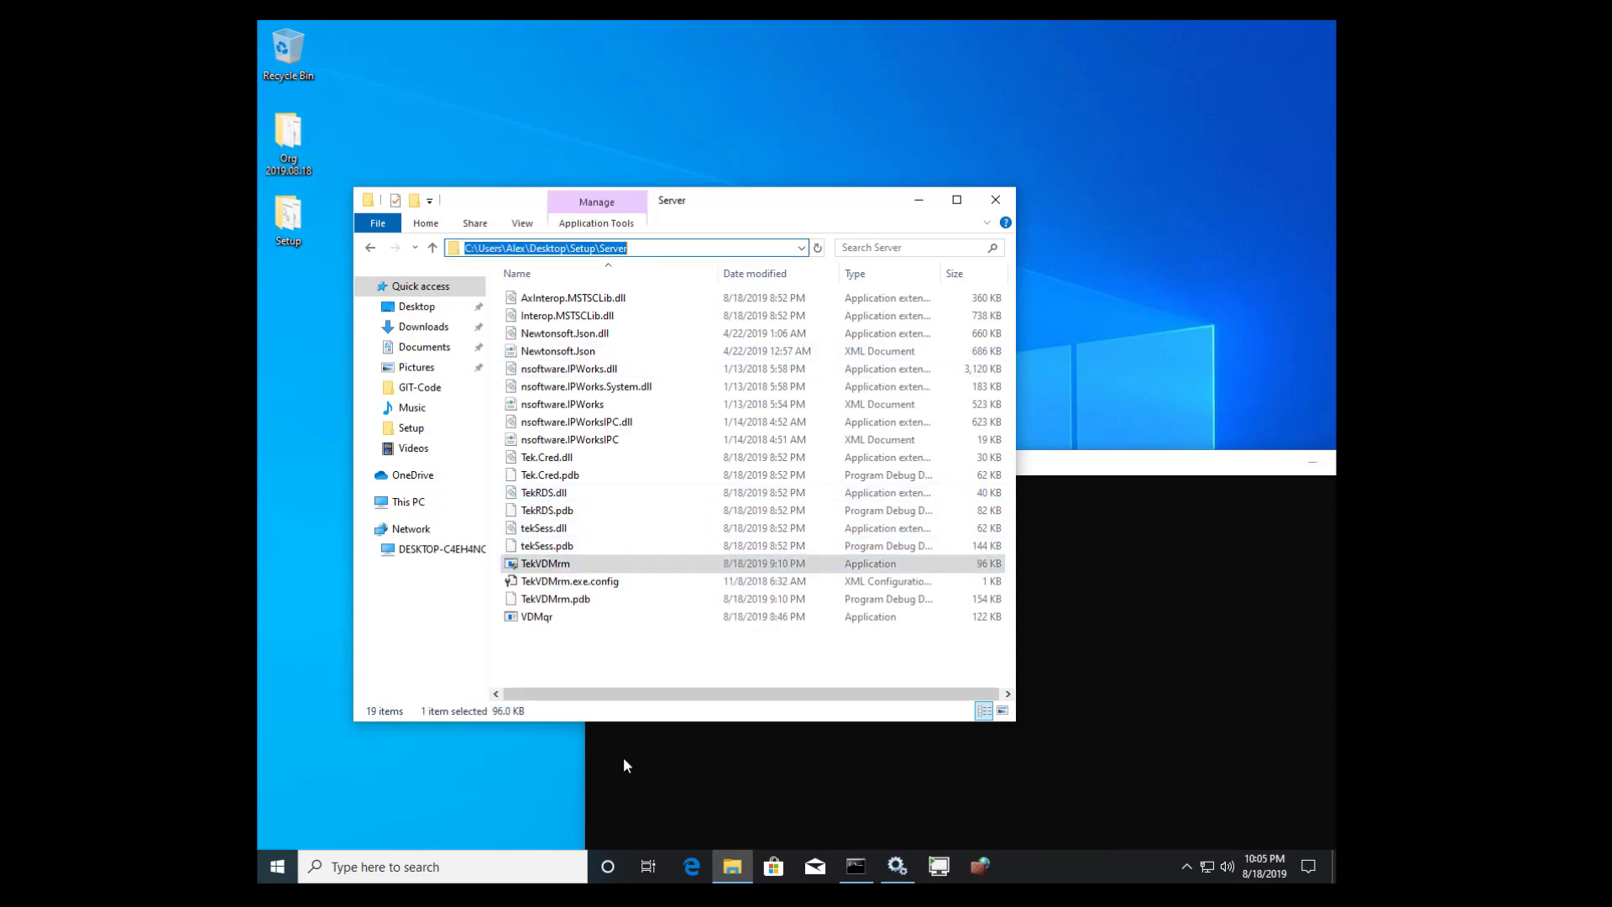
left_click(612, 761)
right_click(682, 638)
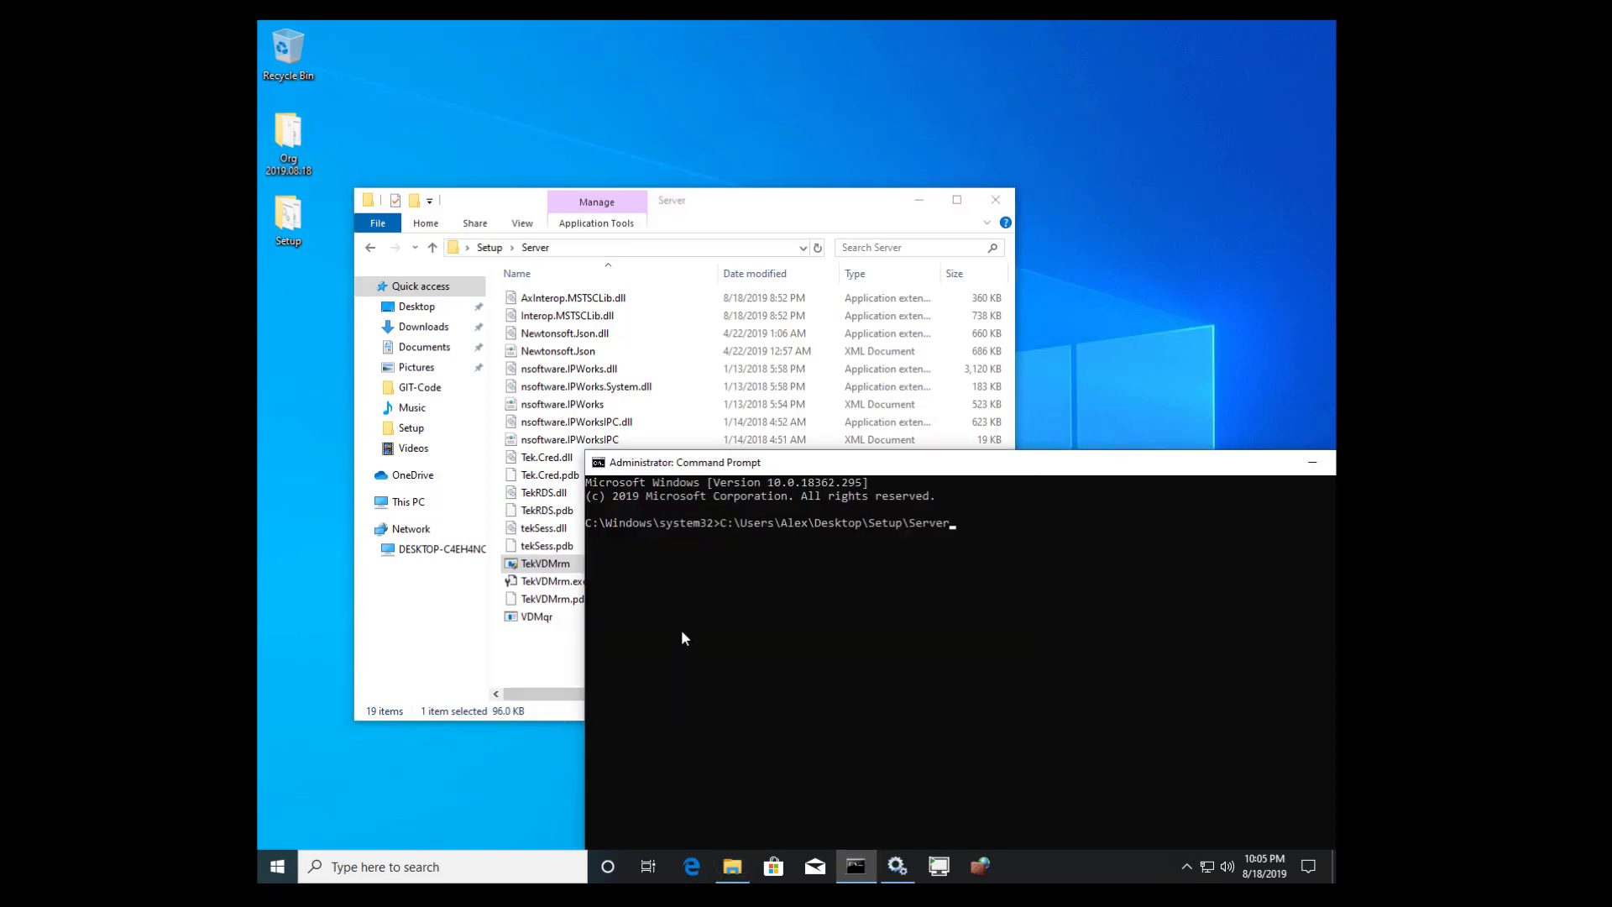
type("\\TekVDMrm -i")
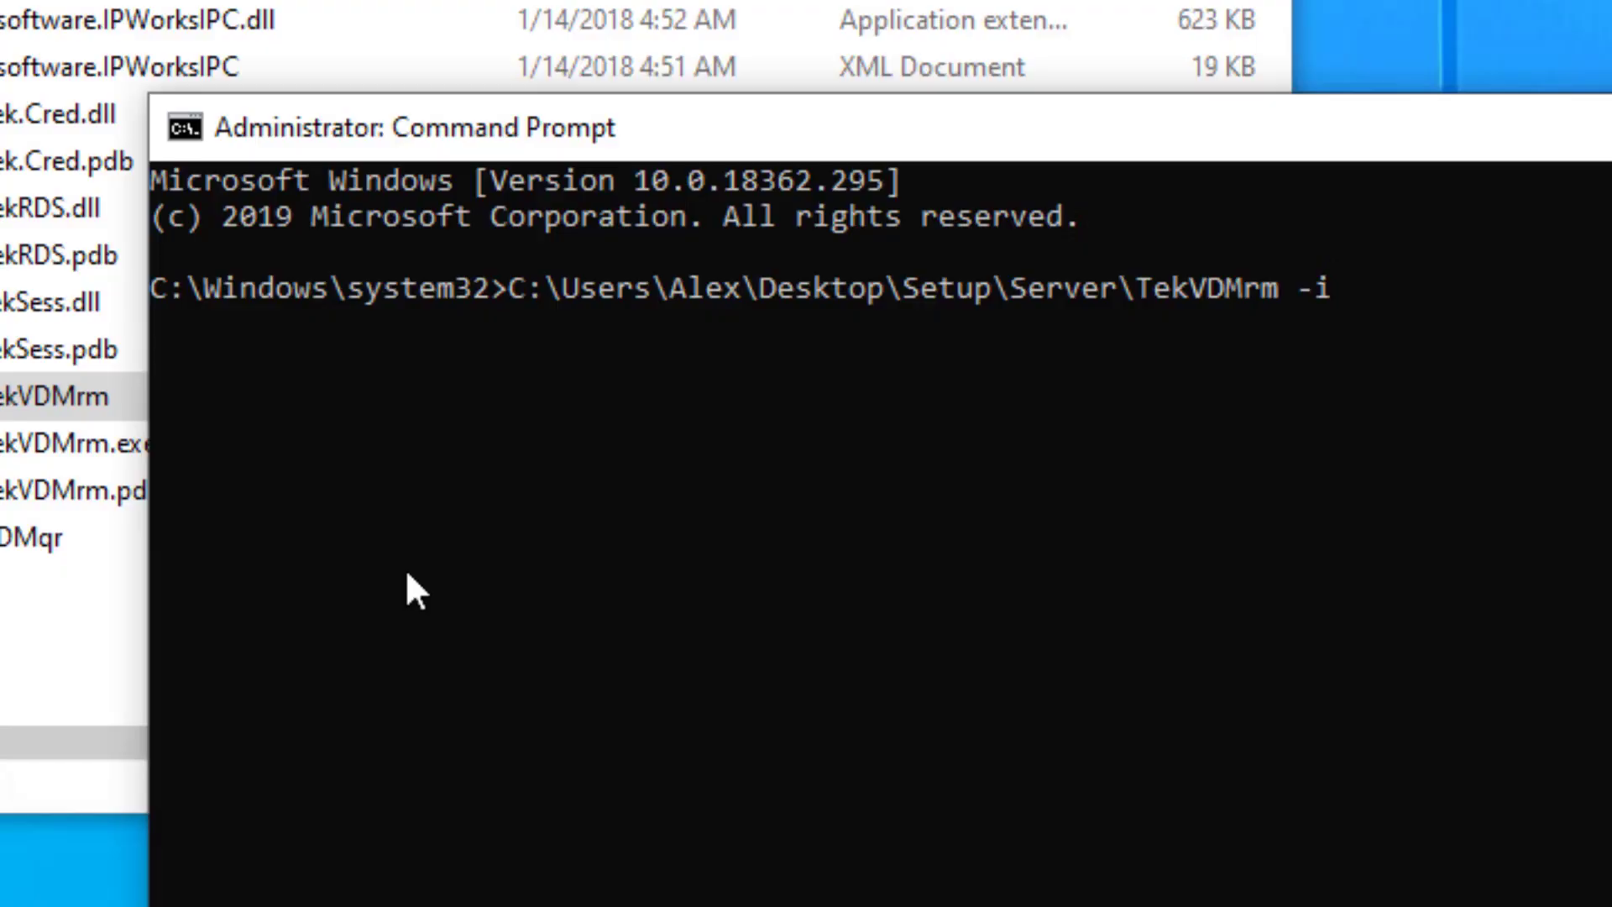
key("Return")
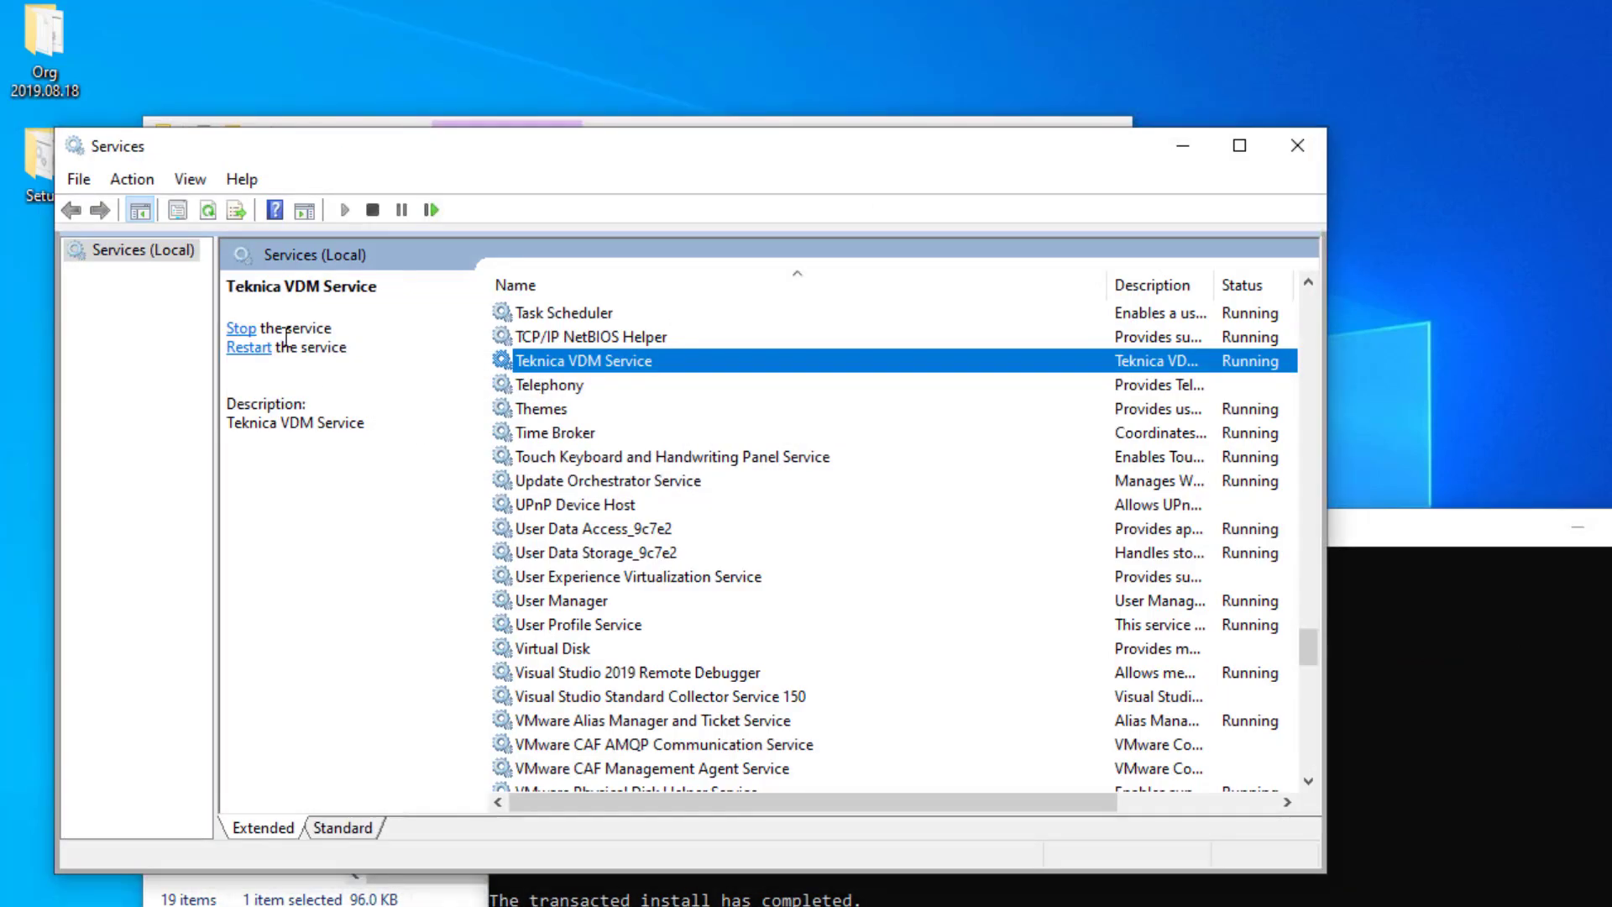
- Refresh Services and start the Teknica VDM Remote Service
left_click(208, 210)
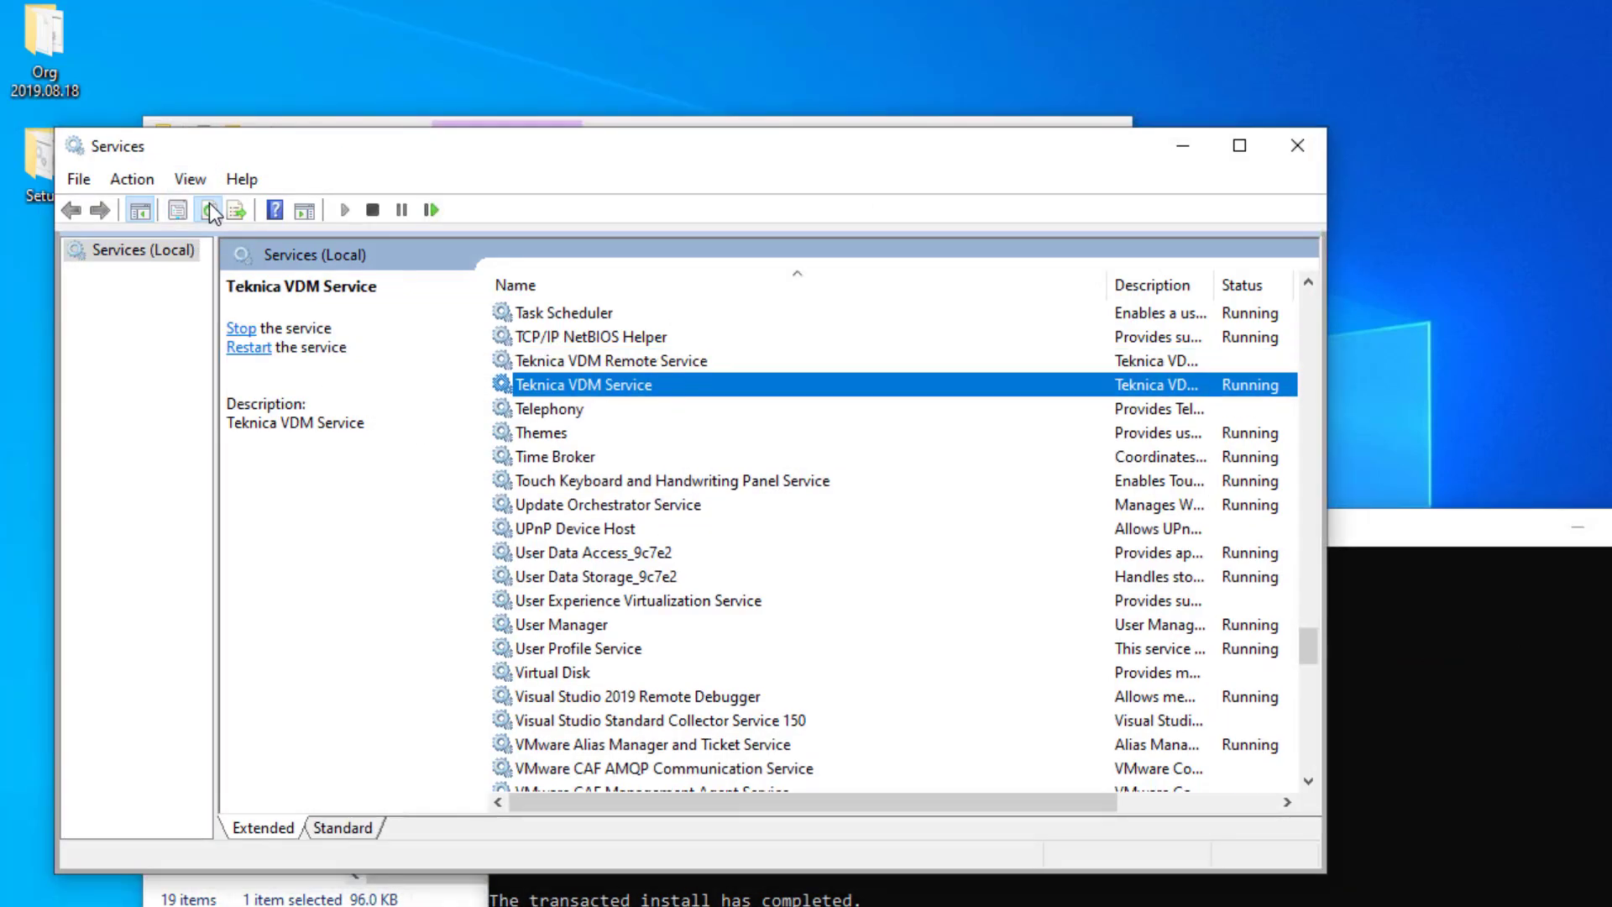
left_click(592, 361)
right_click(592, 356)
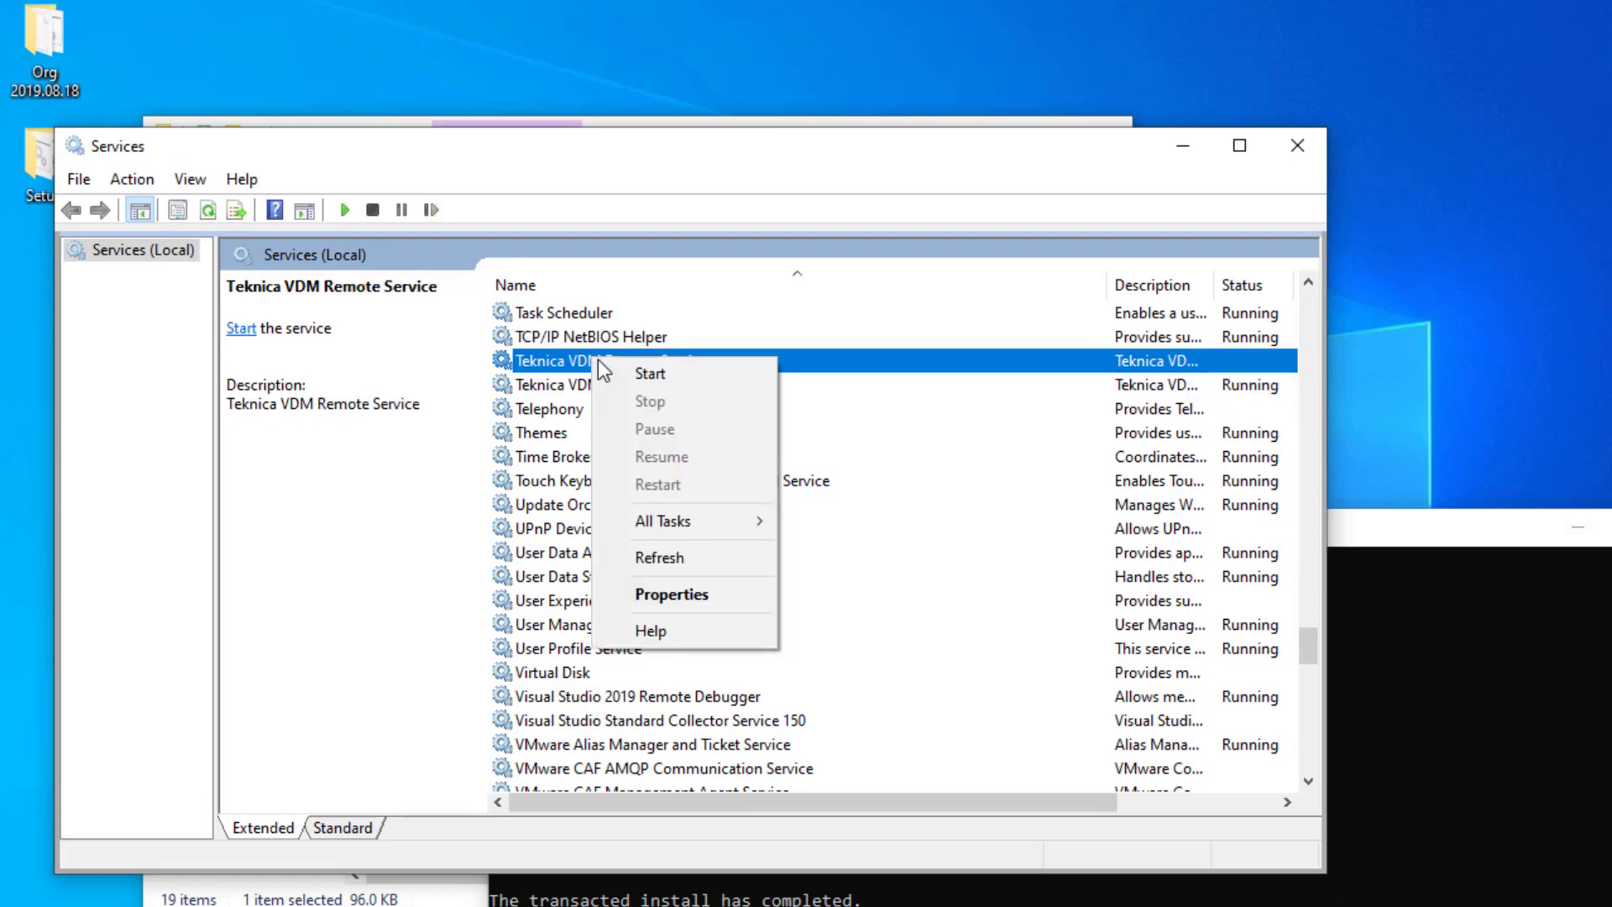
left_click(643, 370)
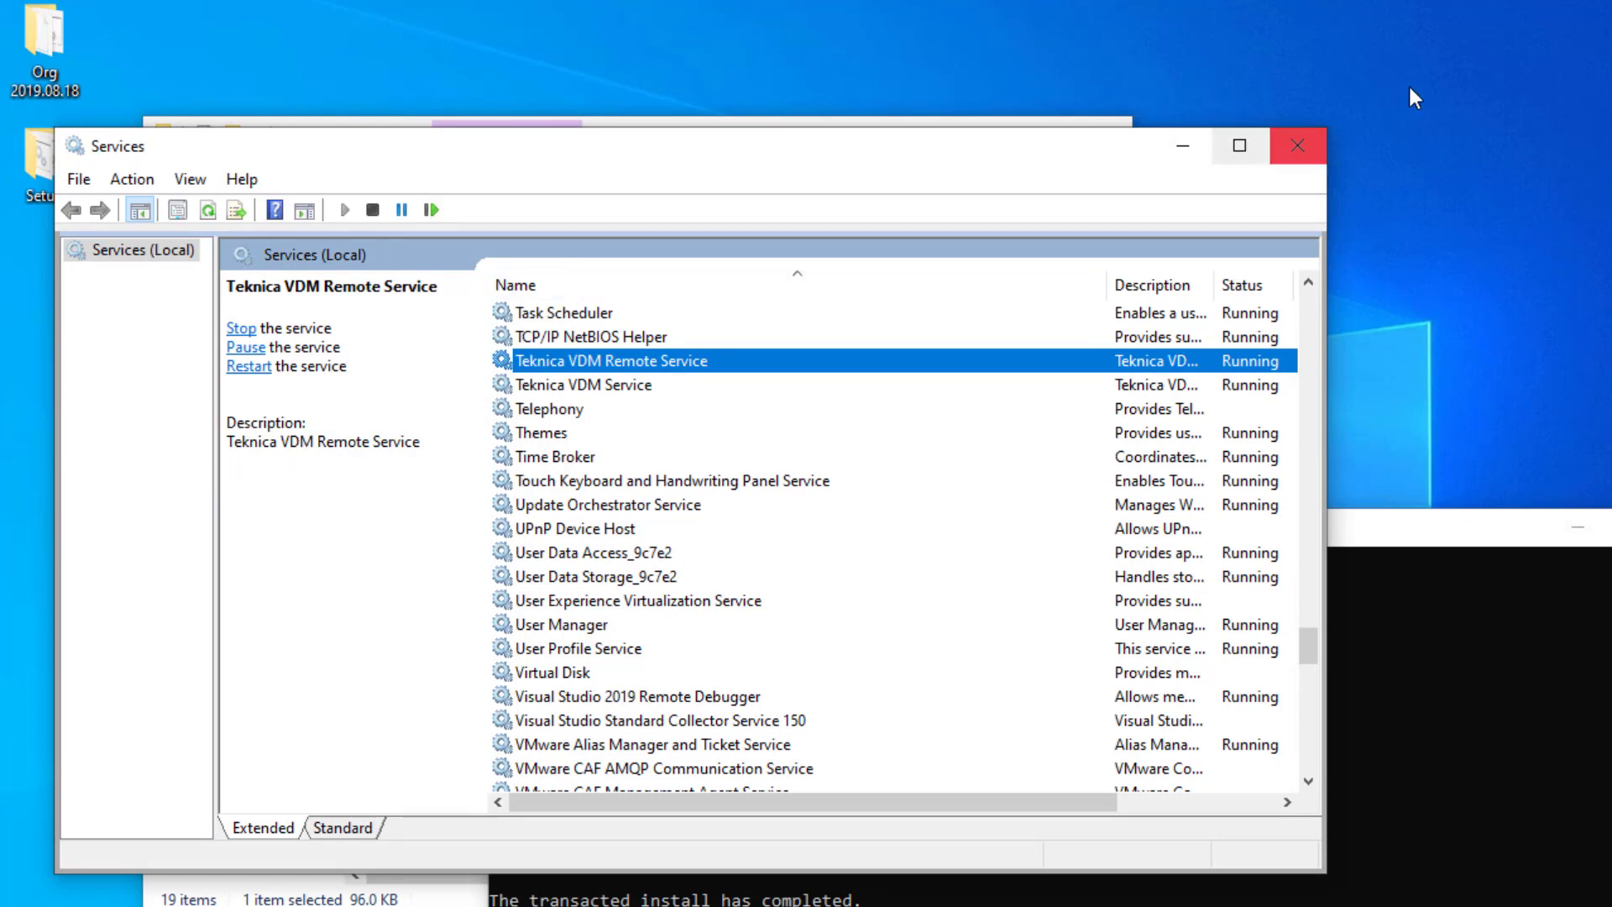
- Close Services and the administrator Command Prompt
left_click(1307, 144)
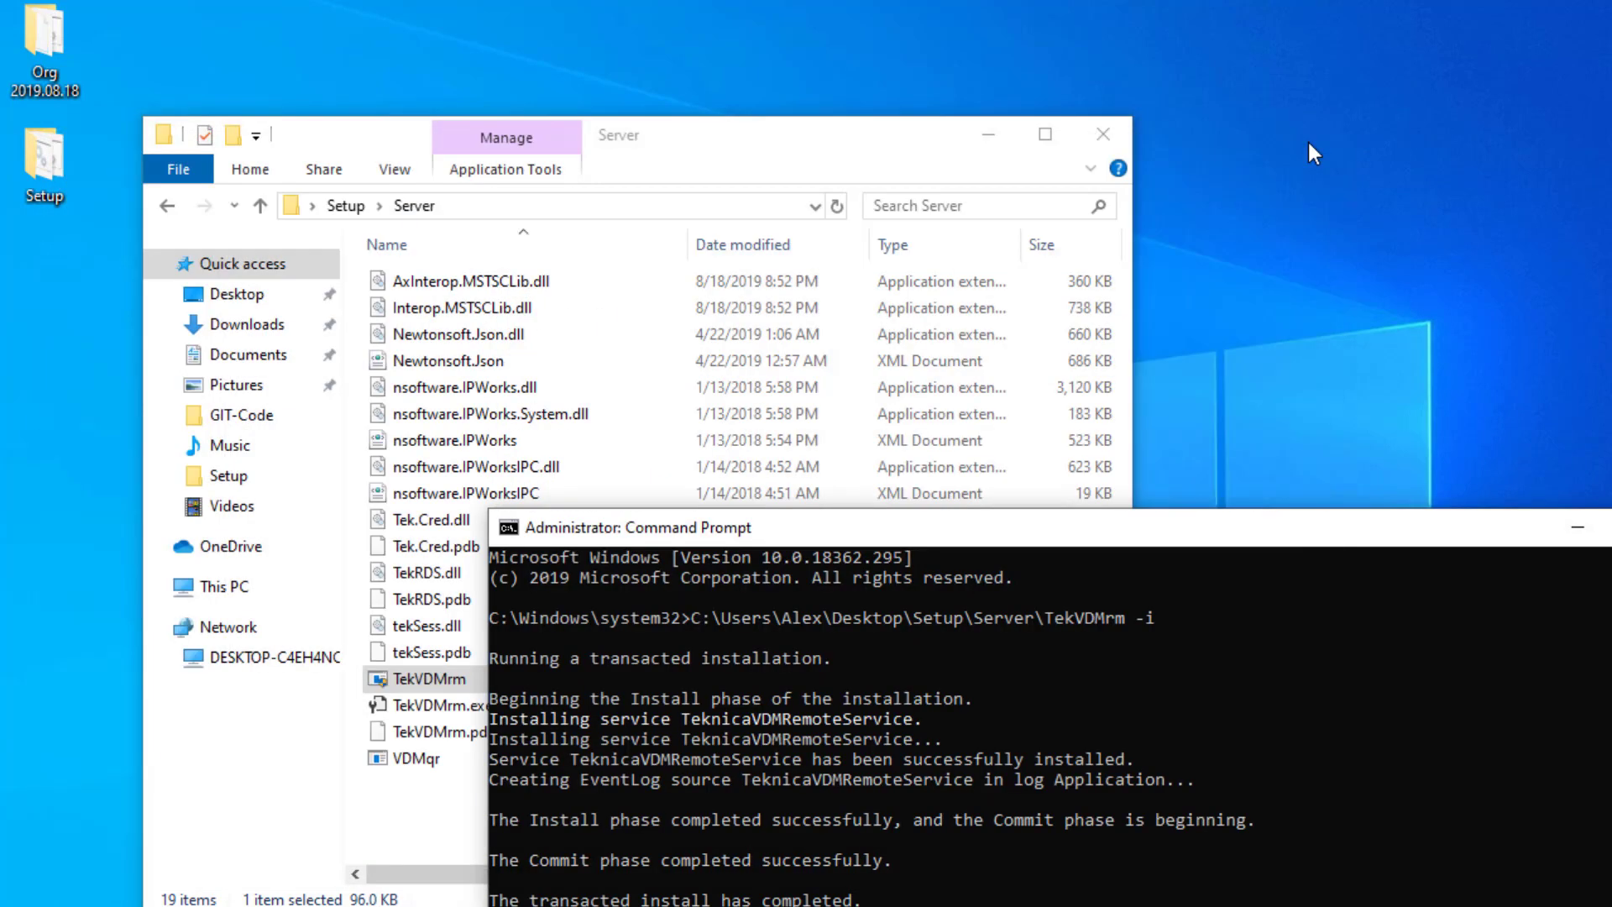
left_click(506, 527)
left_click(506, 527)
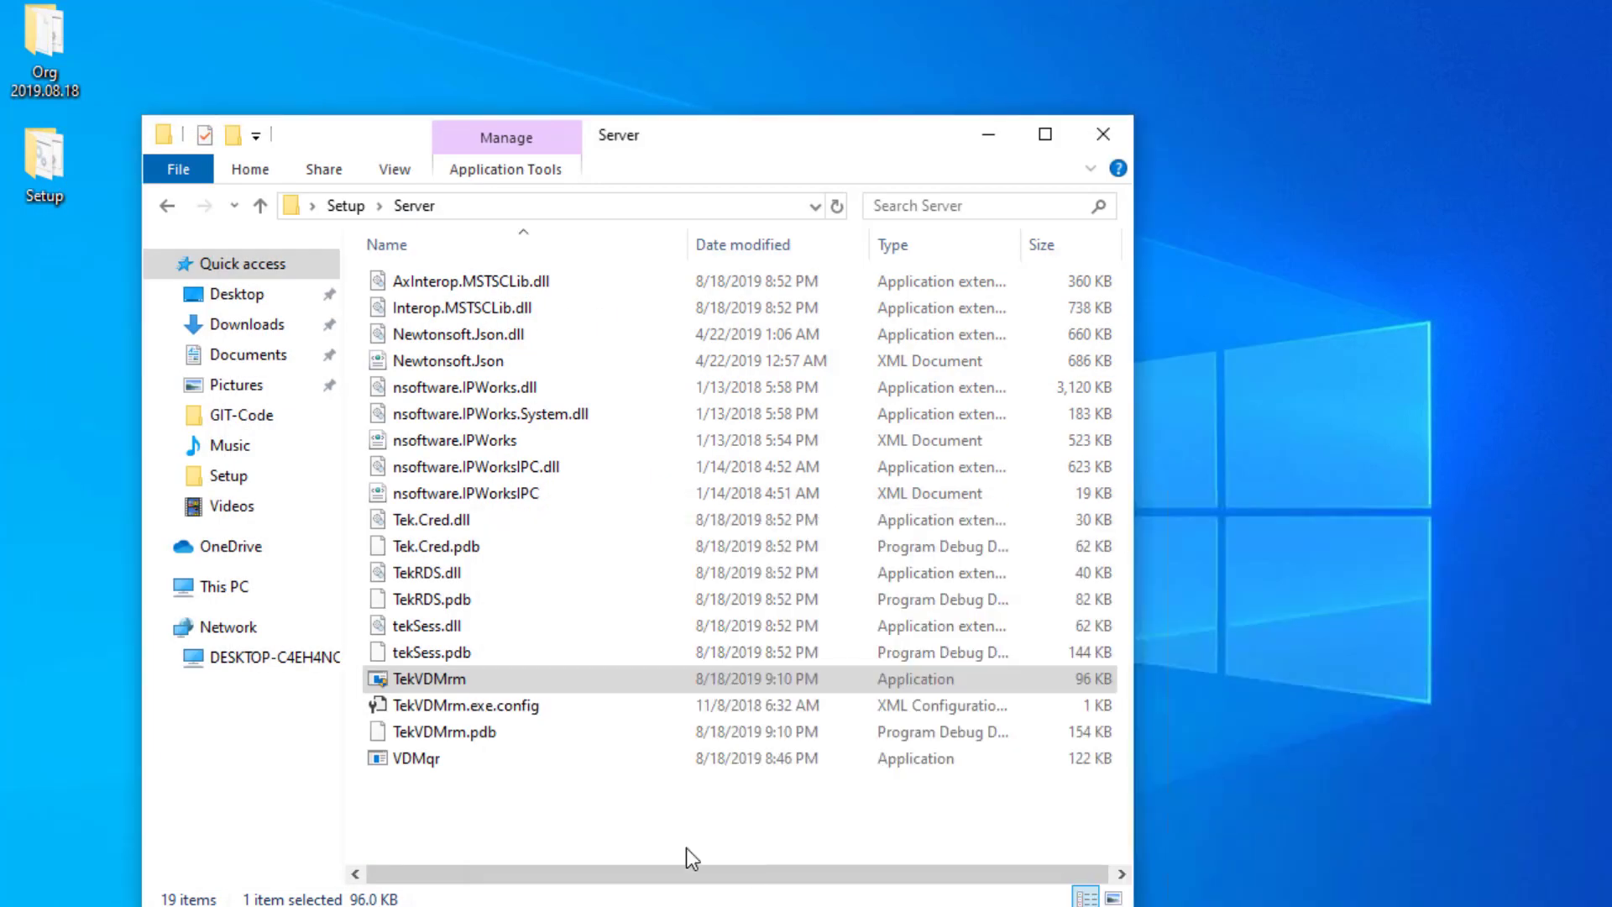
- Launch Test_VDMX from the Setup\Client folder and move its window lower right
left_click(345, 206)
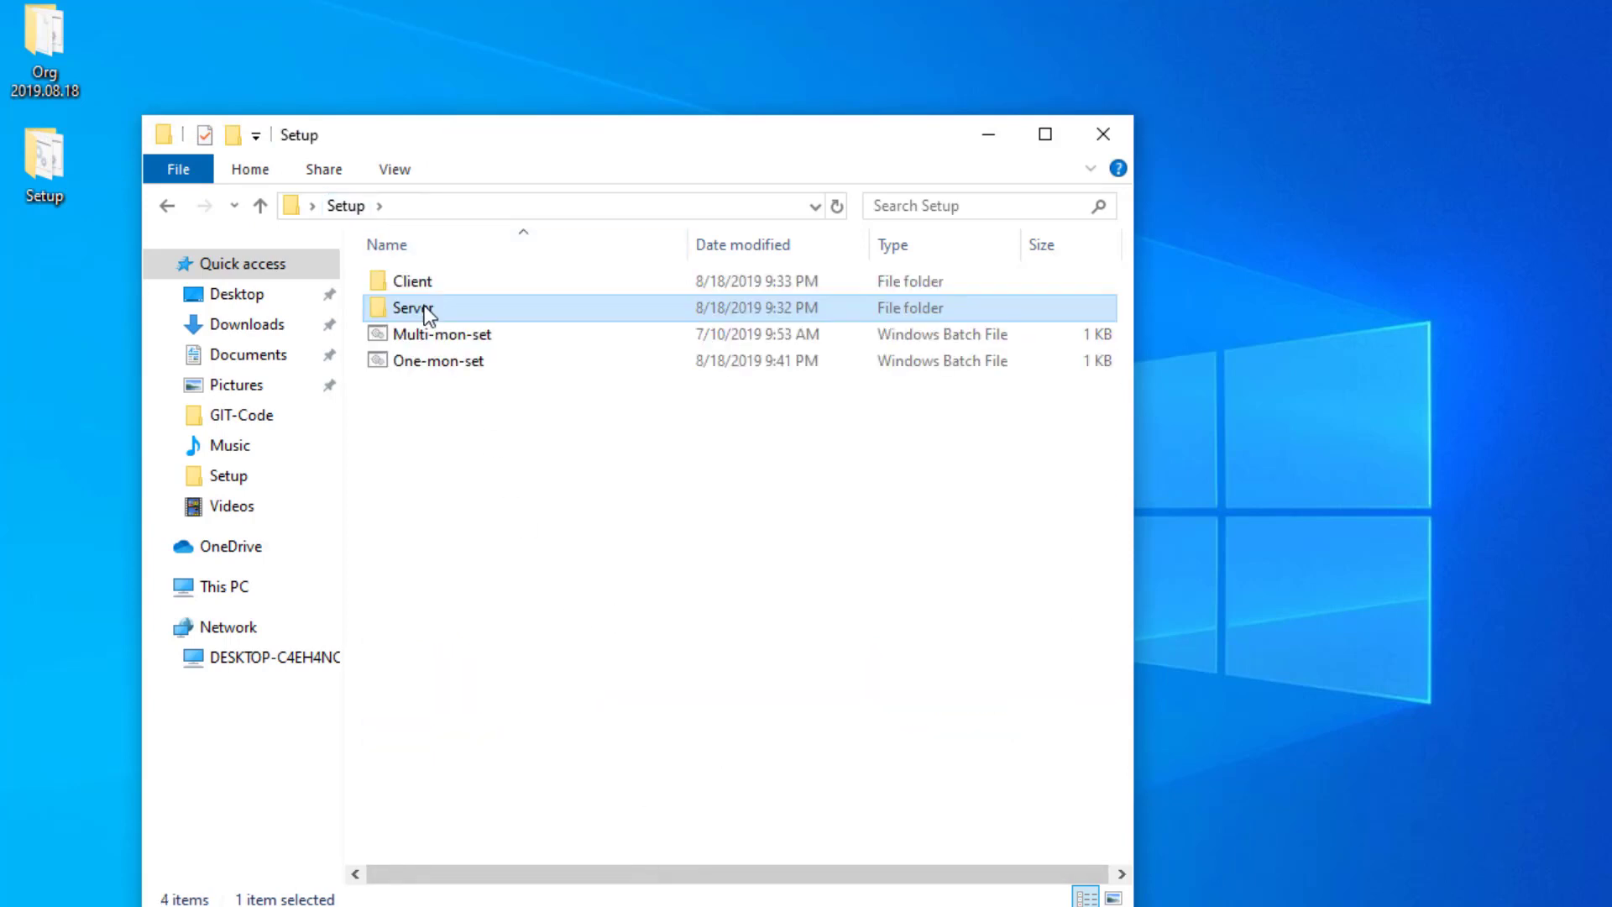
double_click(415, 280)
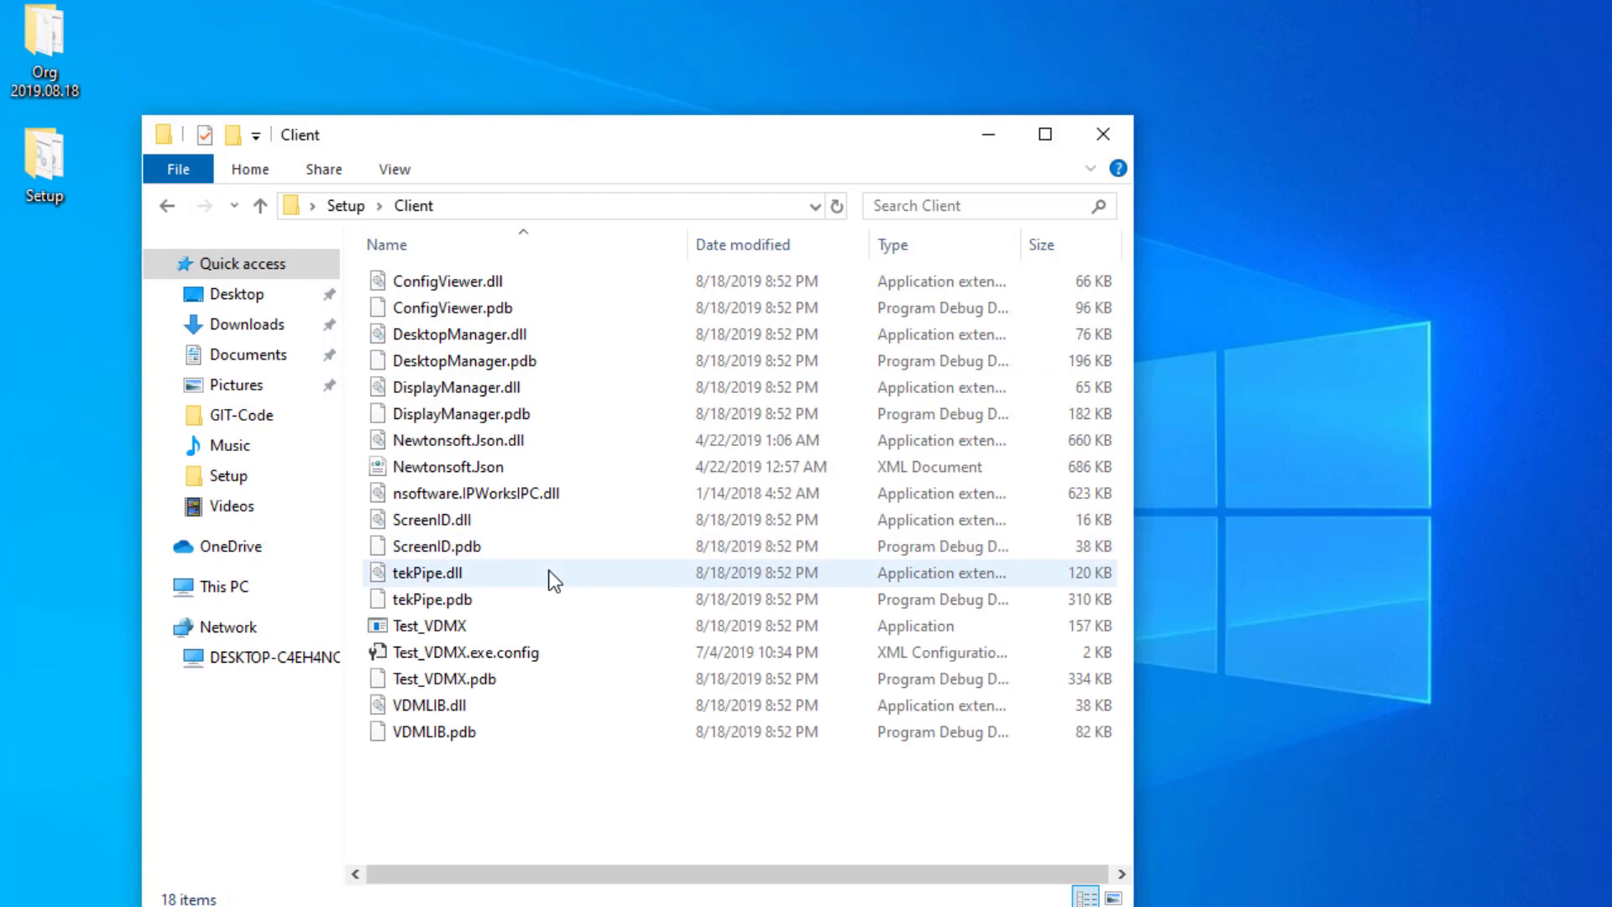
left_click(426, 628)
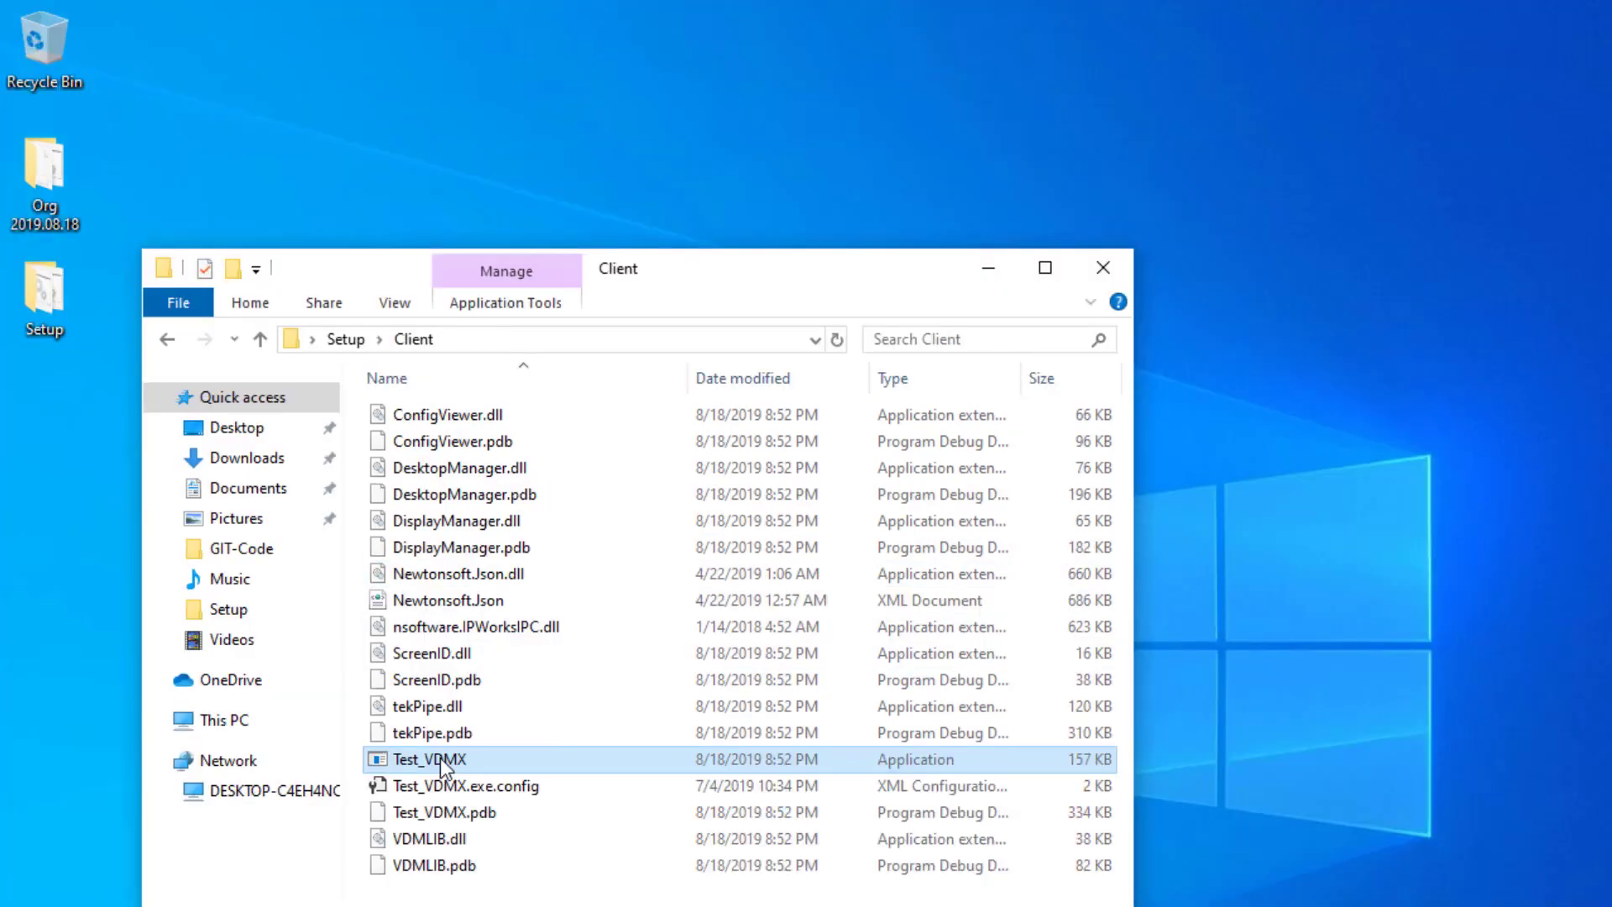
double_click(439, 759)
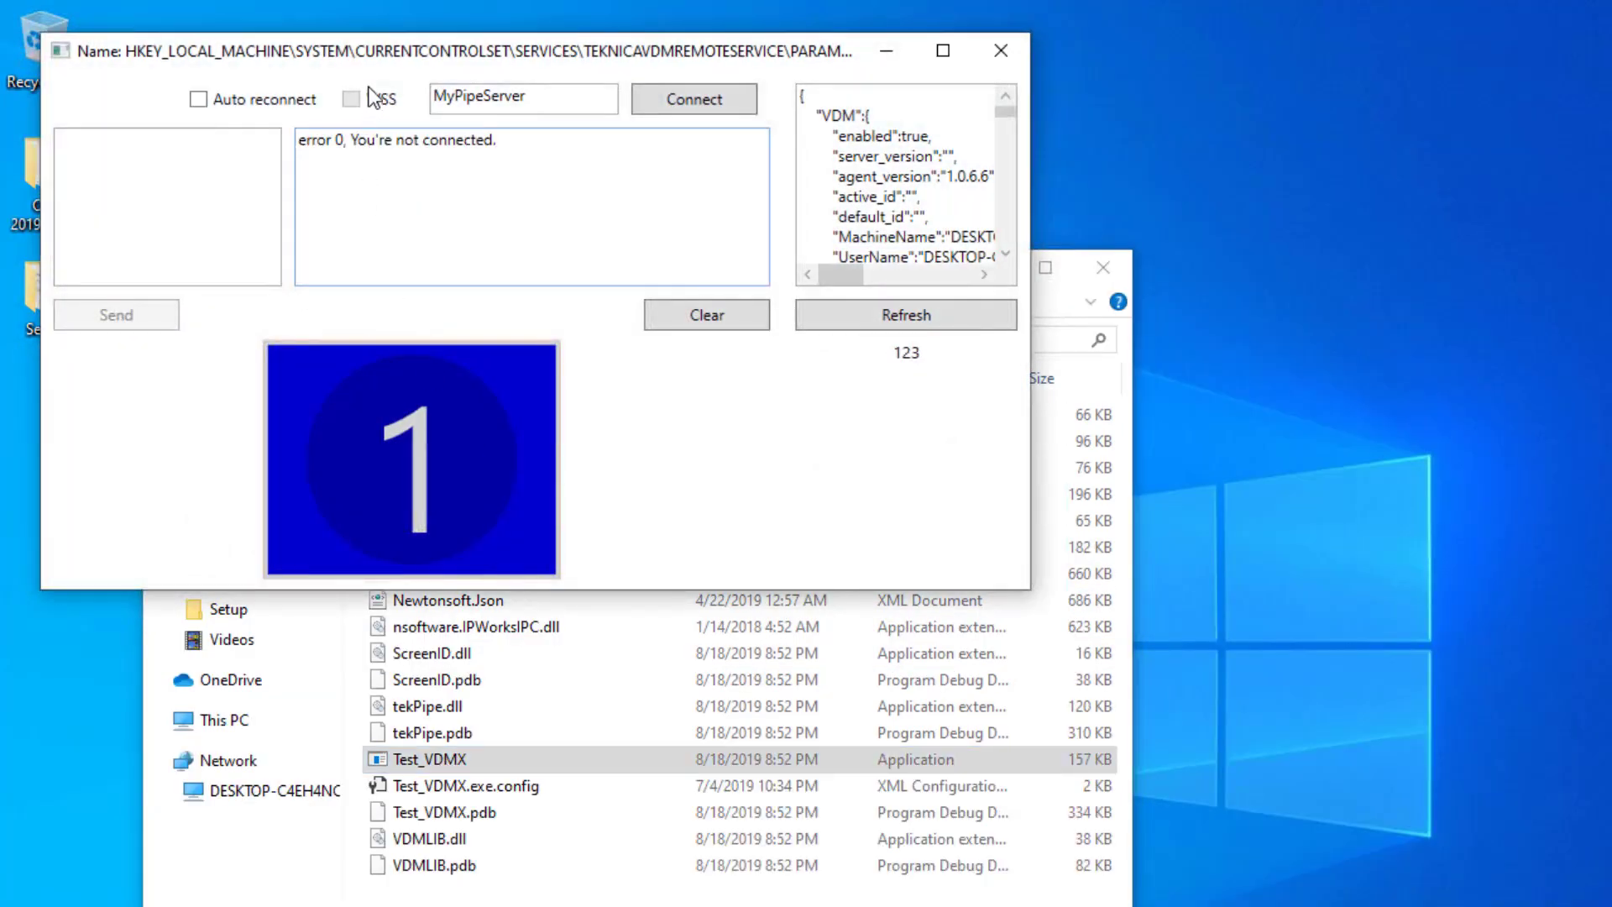
left_click_drag(367, 41, 726, 313)
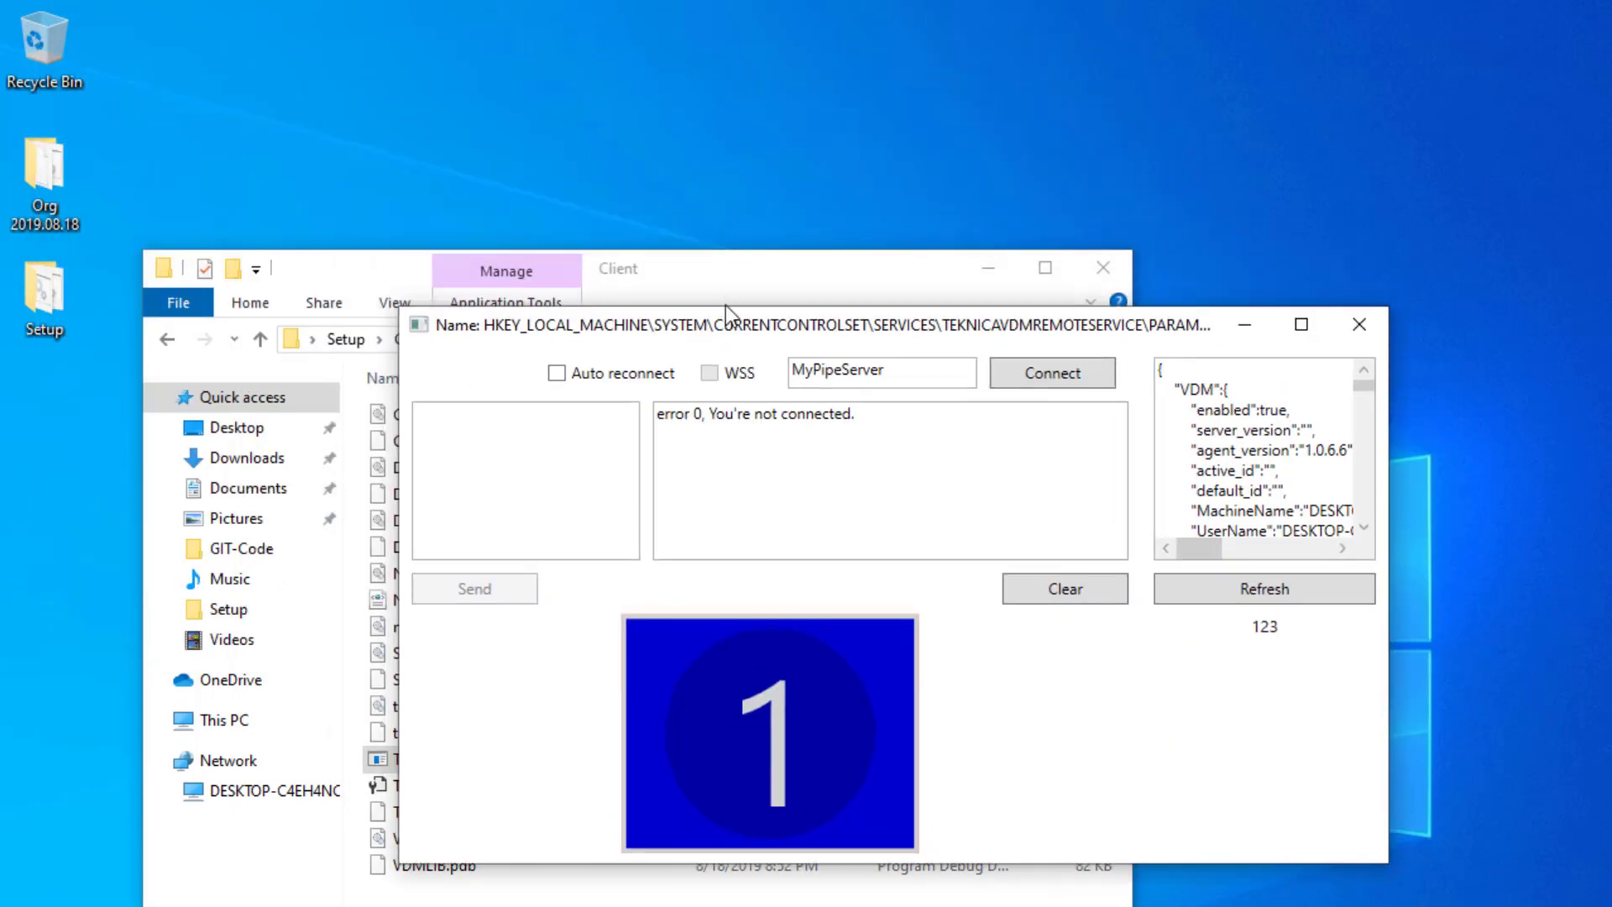
- Connect to the pipe server, disconnect again, and close Test_VDMX
left_click(1051, 376)
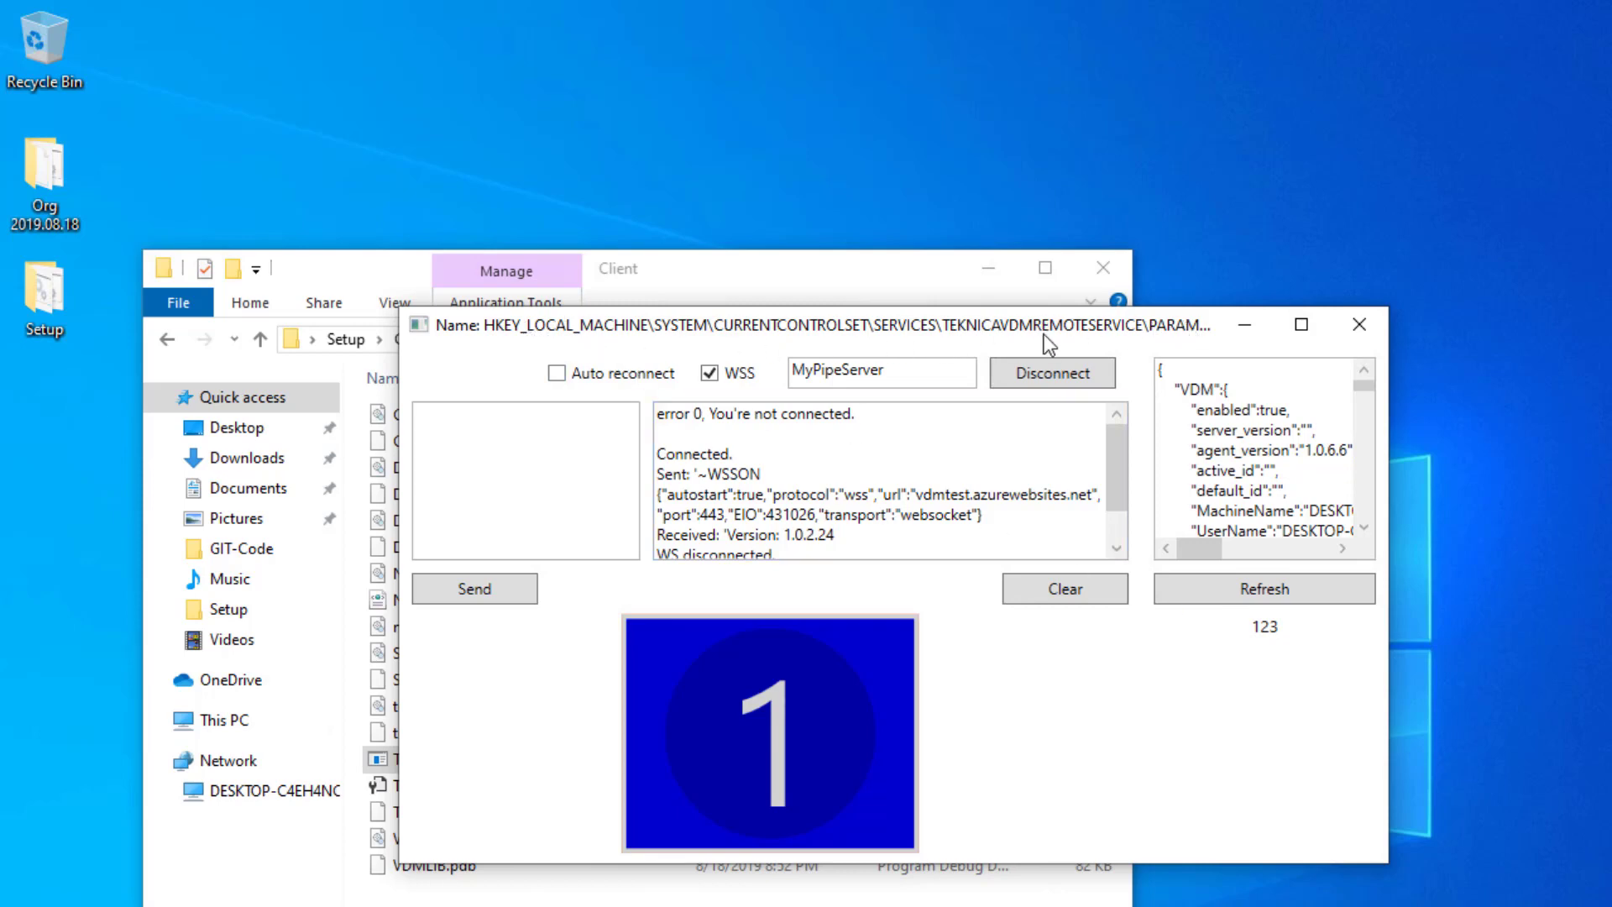
left_click(1054, 375)
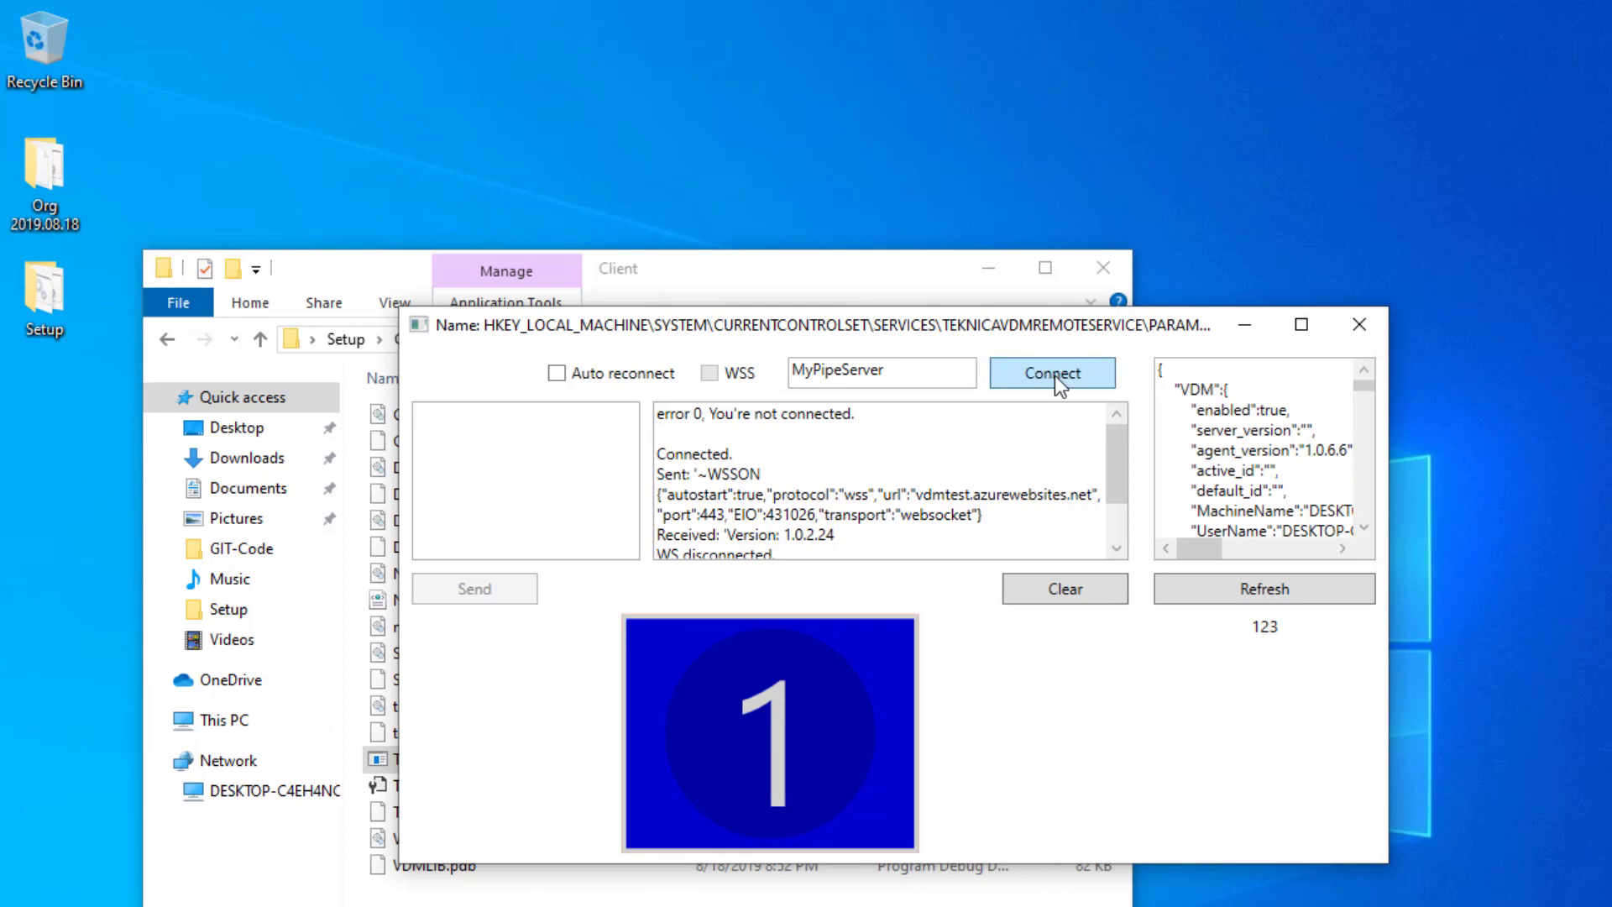
left_click(1360, 325)
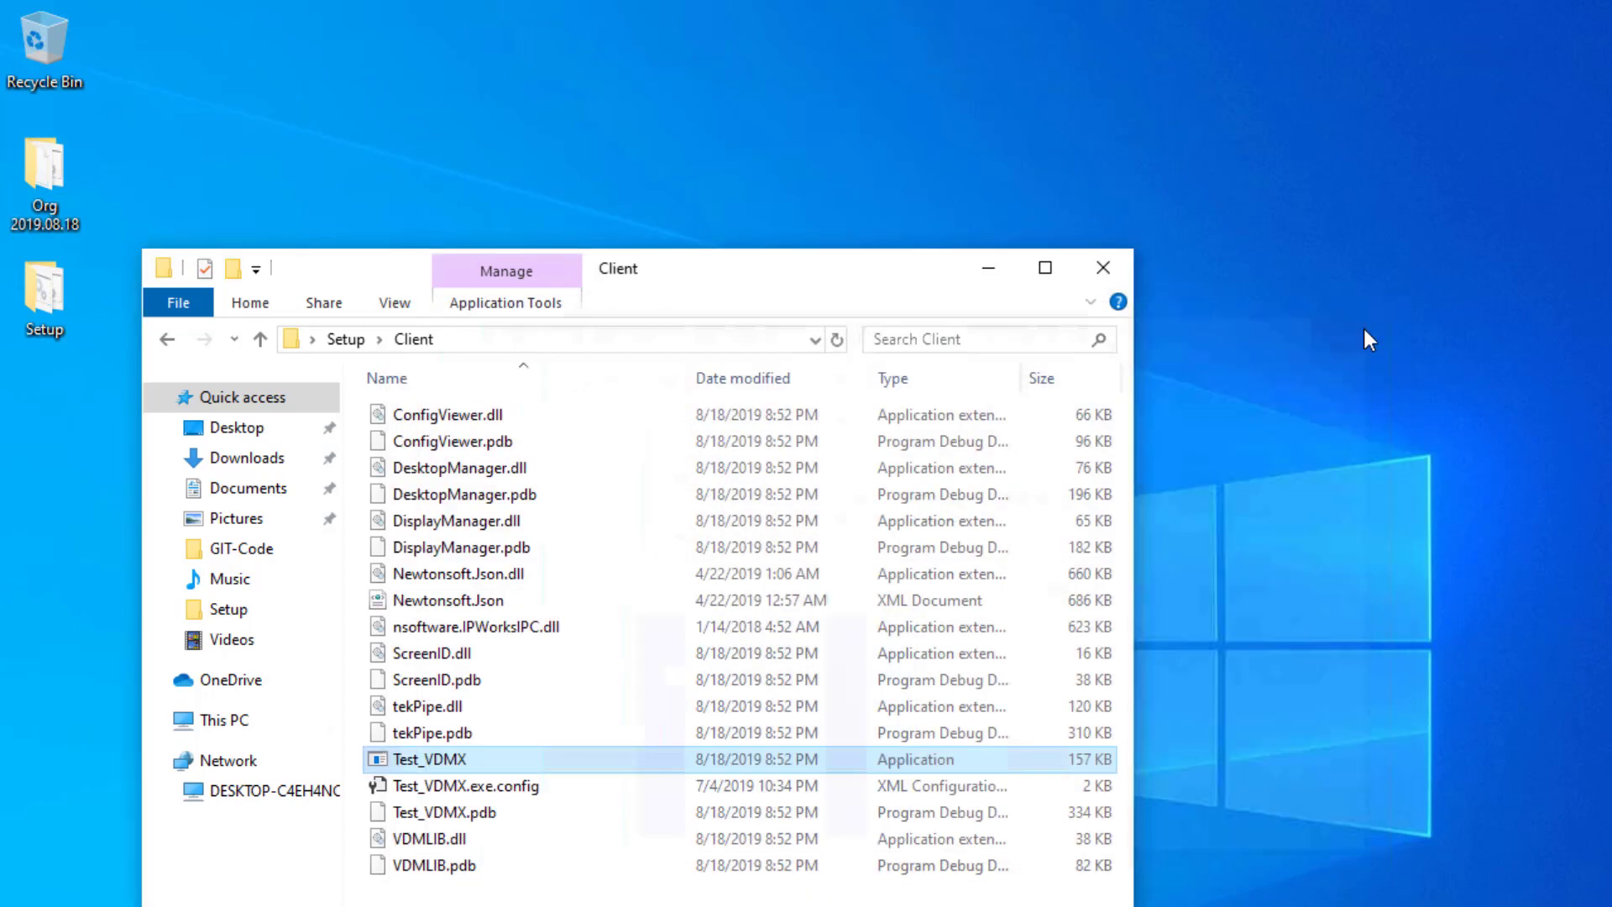
- Relaunch Test_VDMX, connect it to MyPipeServer, and place it at the top right
double_click(430, 758)
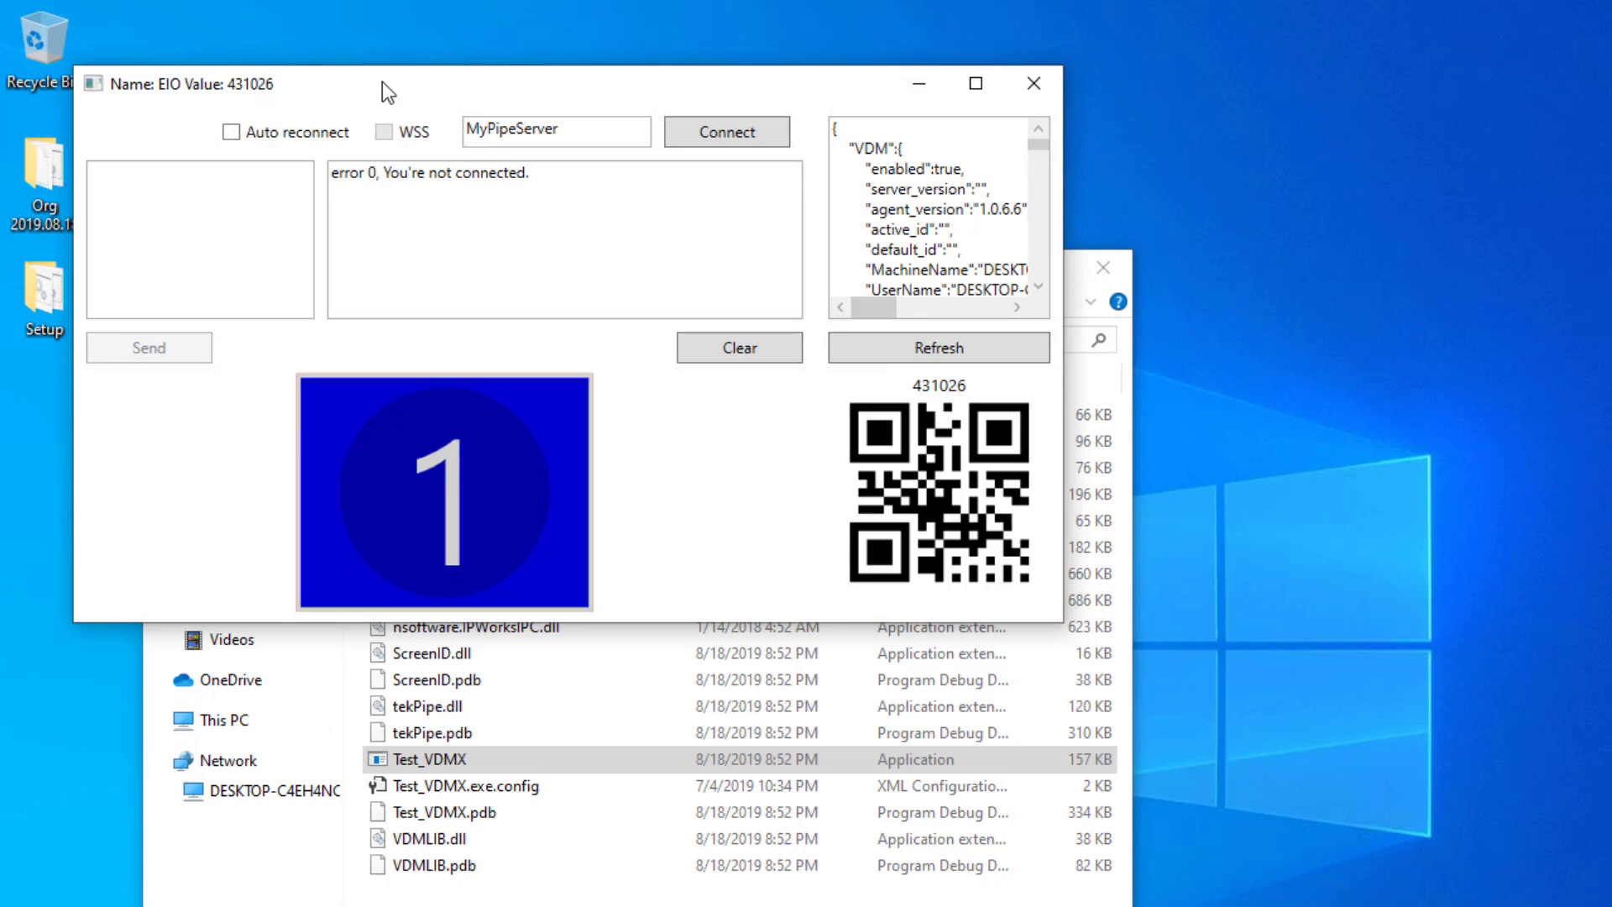
left_click_drag(381, 82, 619, 114)
left_click(943, 173)
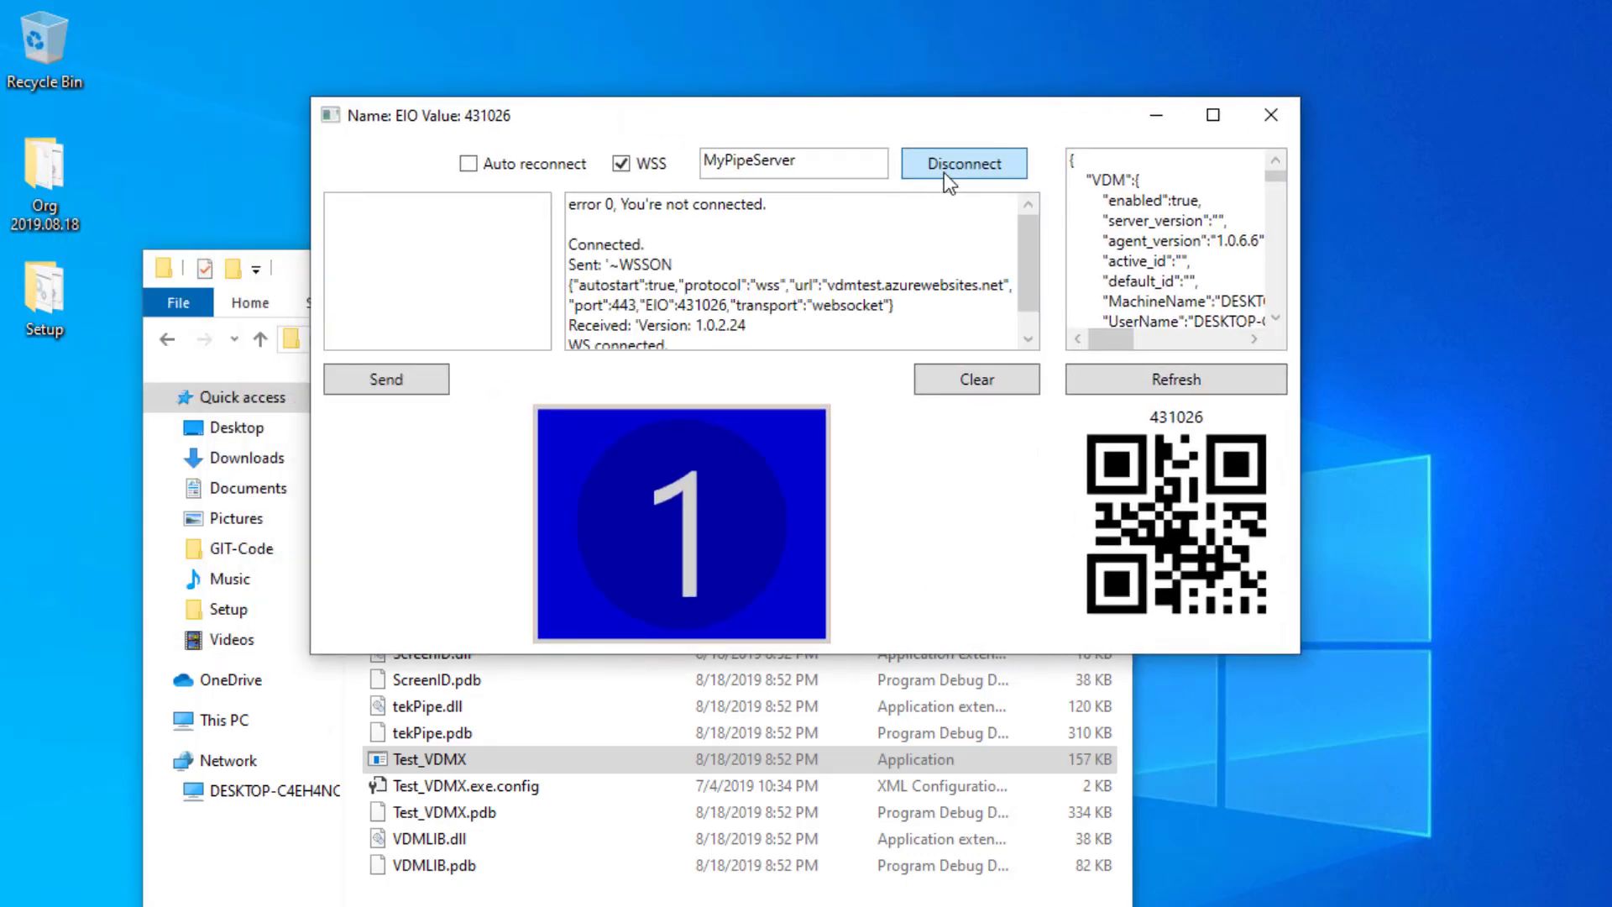
left_click_drag(874, 107, 848, 250)
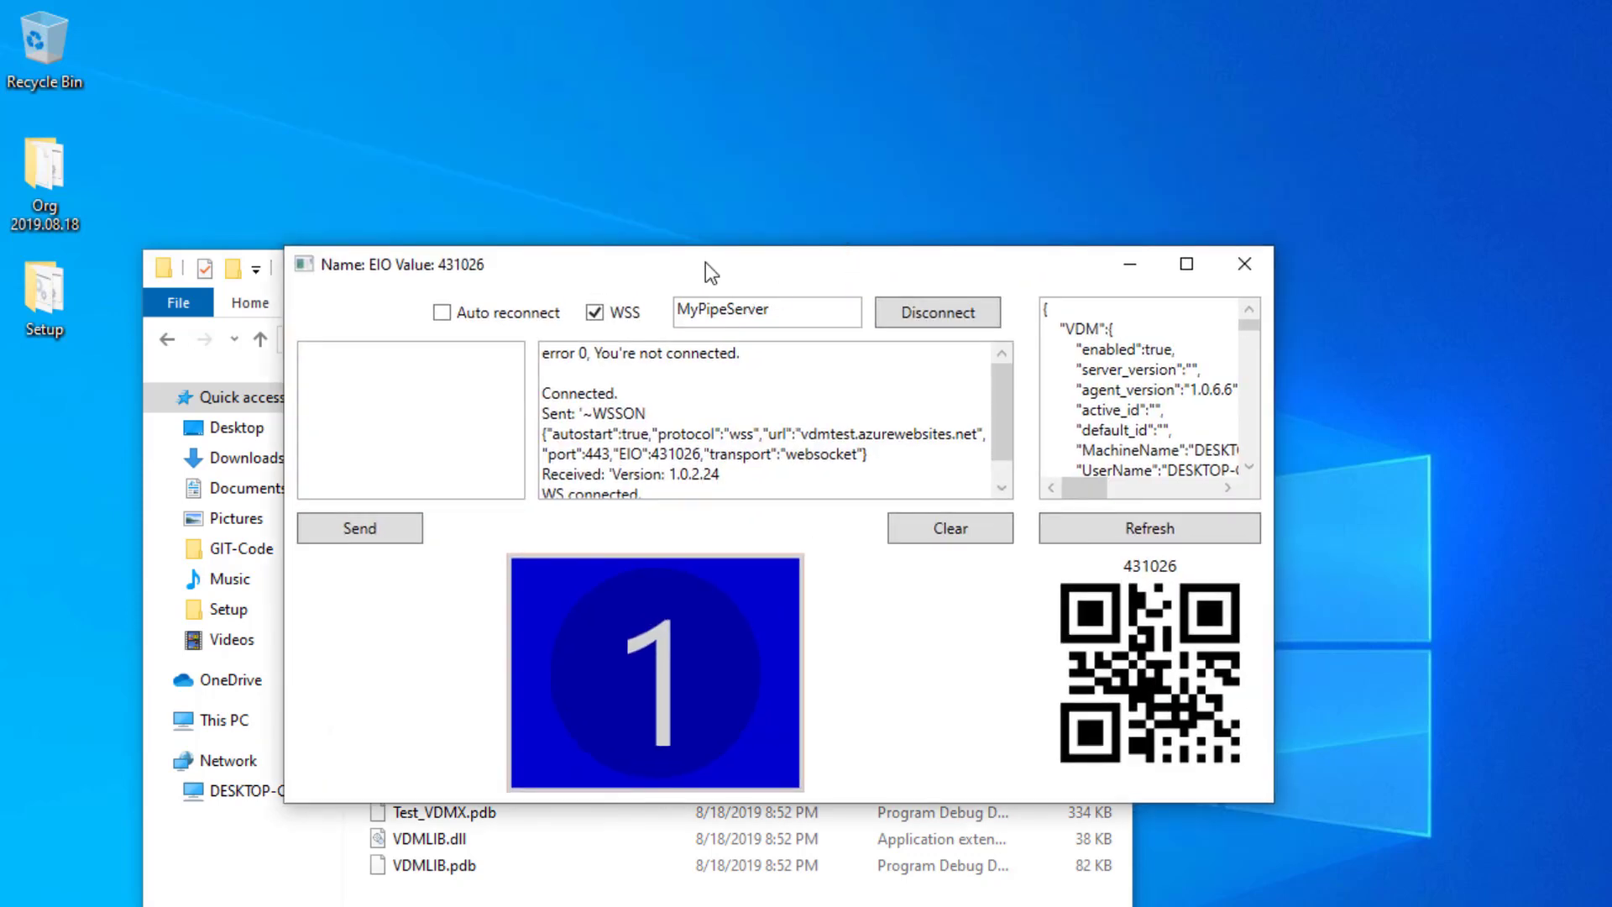
left_click_drag(706, 263, 1038, 50)
left_click(1333, 898)
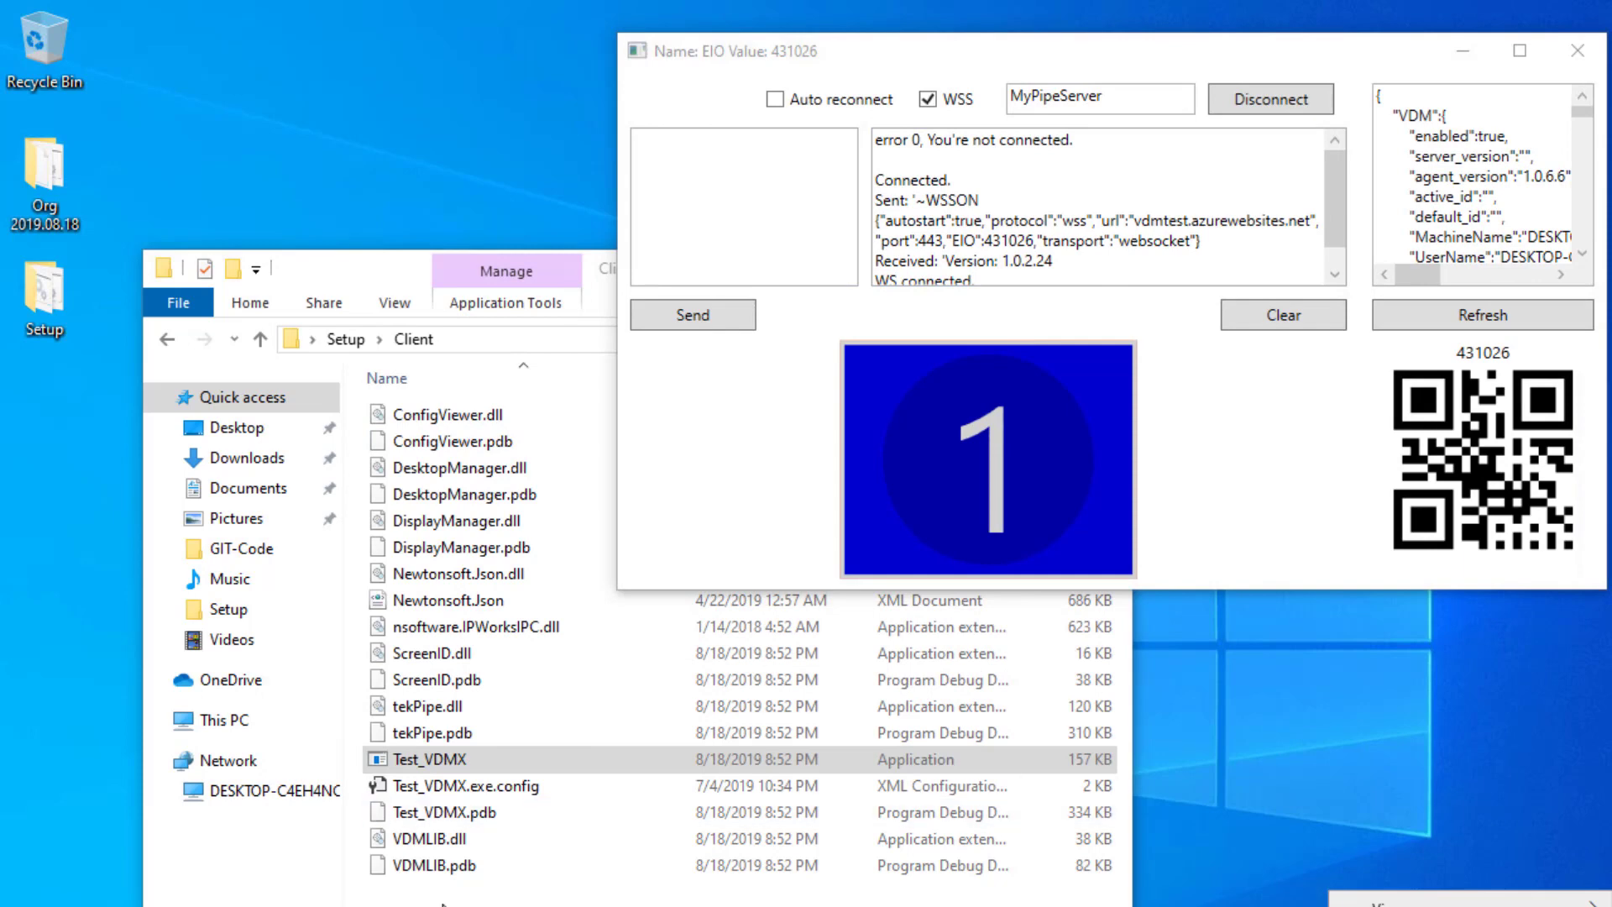
- Run Multi-mon-set from the Setup folder to add a second monitor
left_click(394, 394)
key("BackSpace")
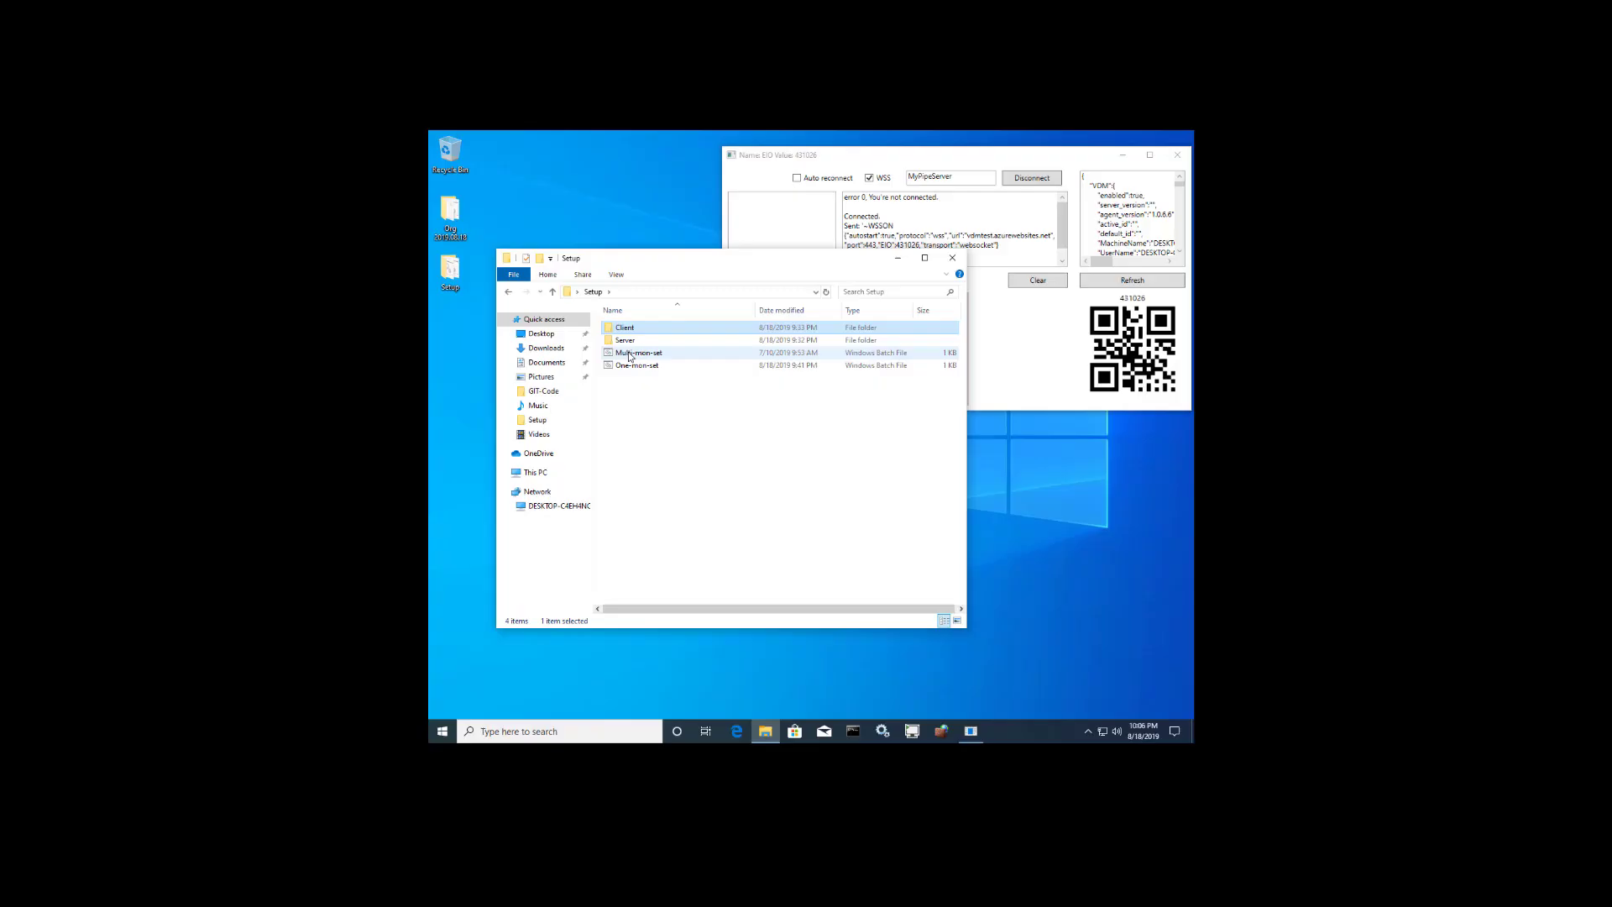
double_click(630, 354)
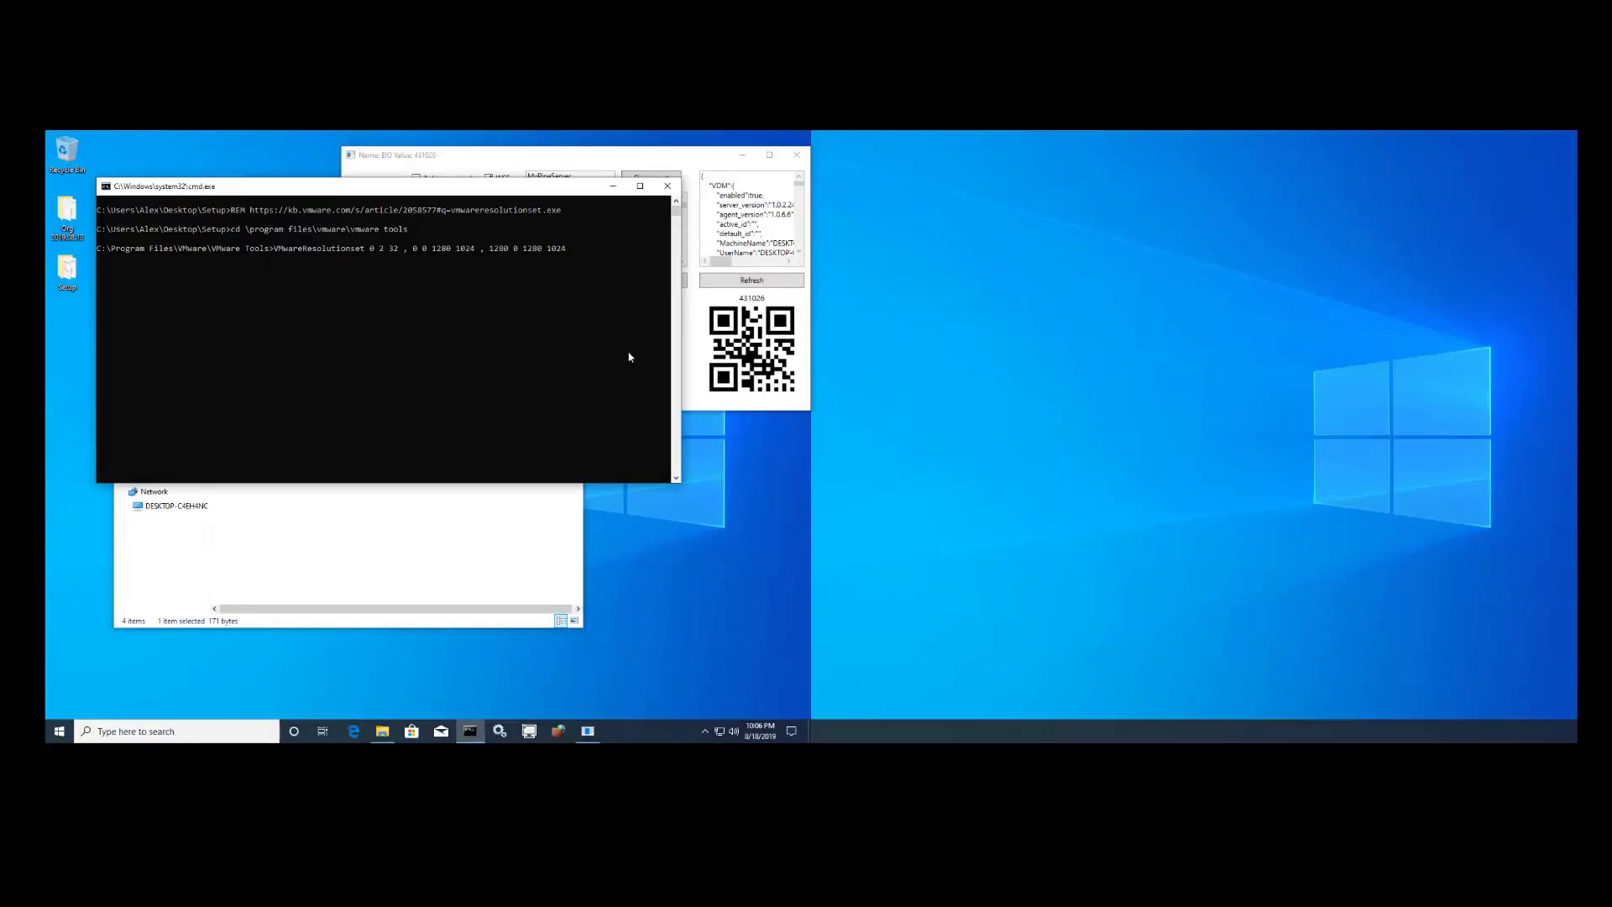
left_click(542, 160)
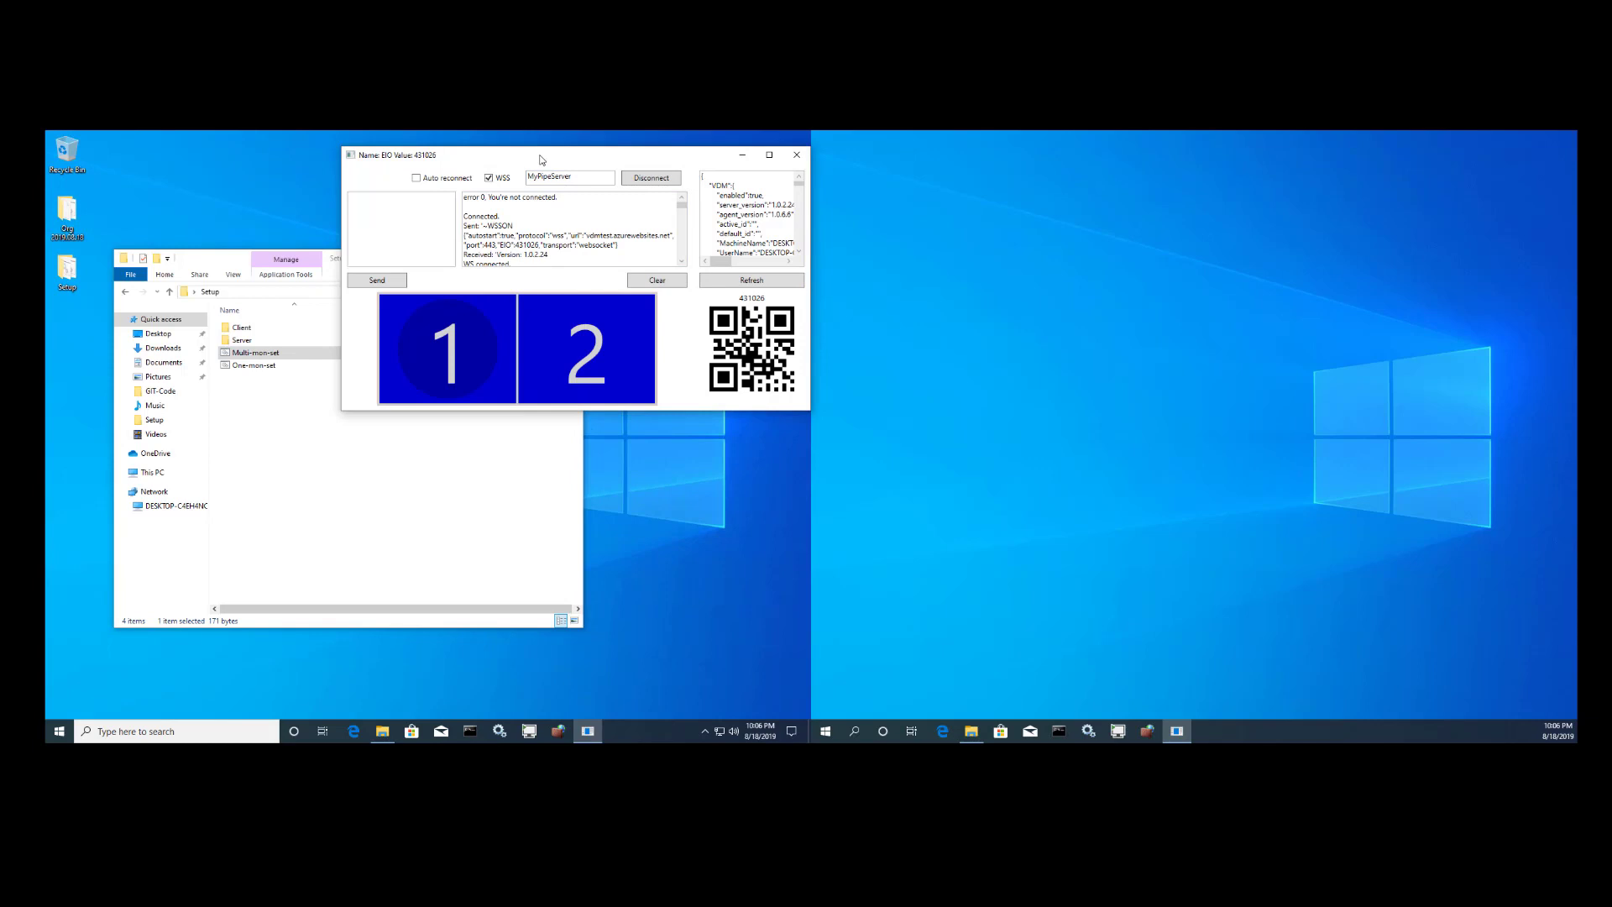
- Open Display settings from the desktop and move it to the other monitor
right_click(1078, 422)
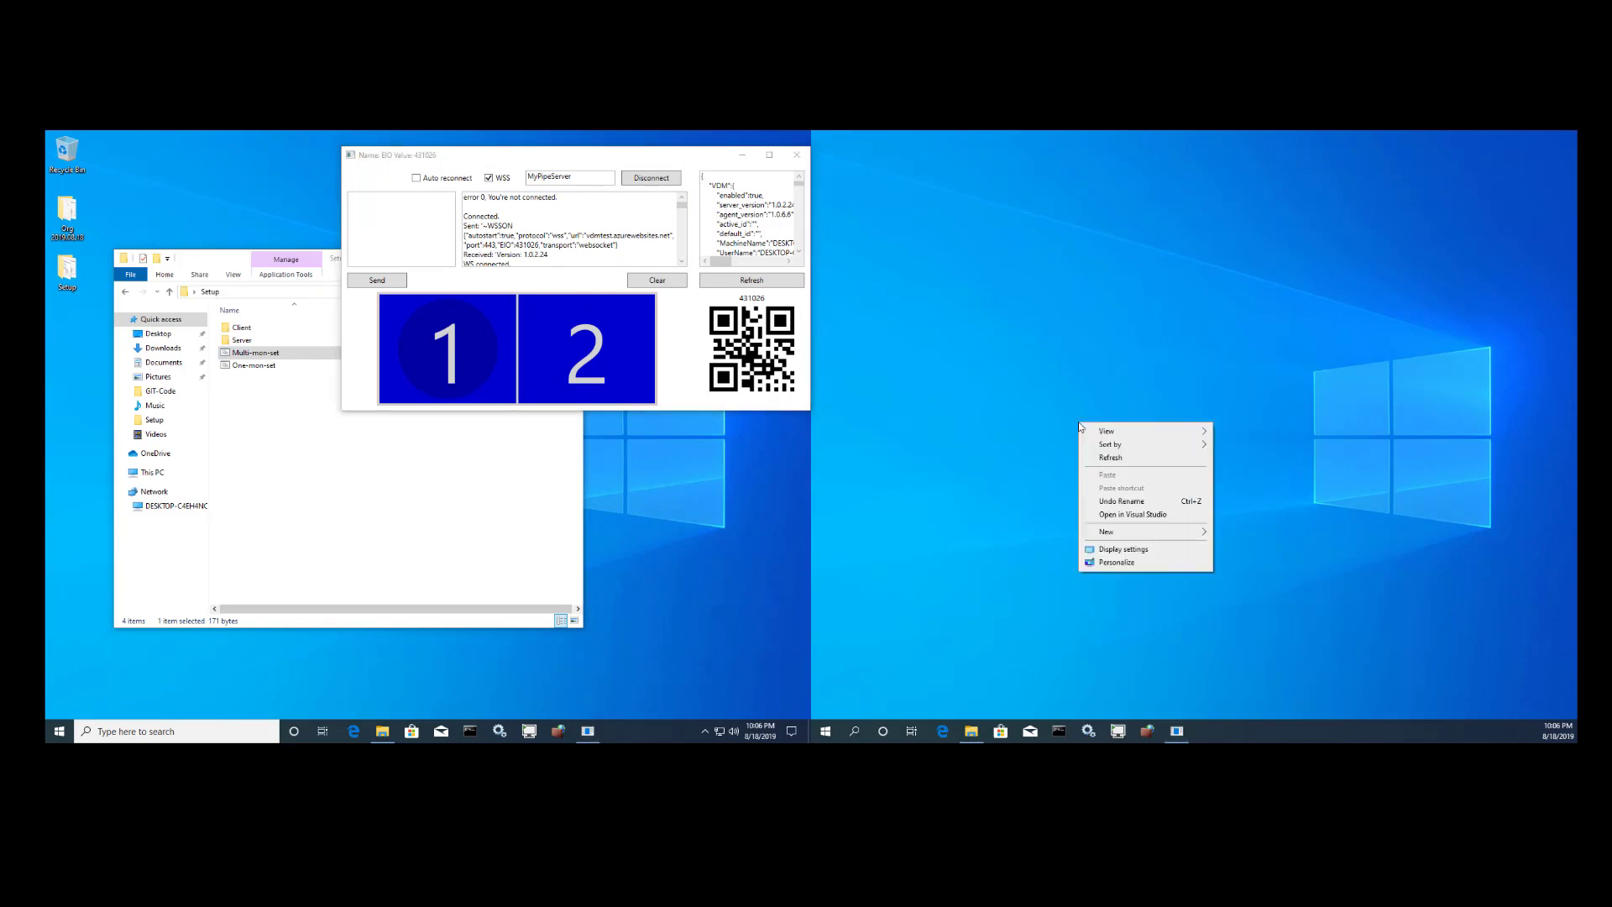
left_click(1130, 552)
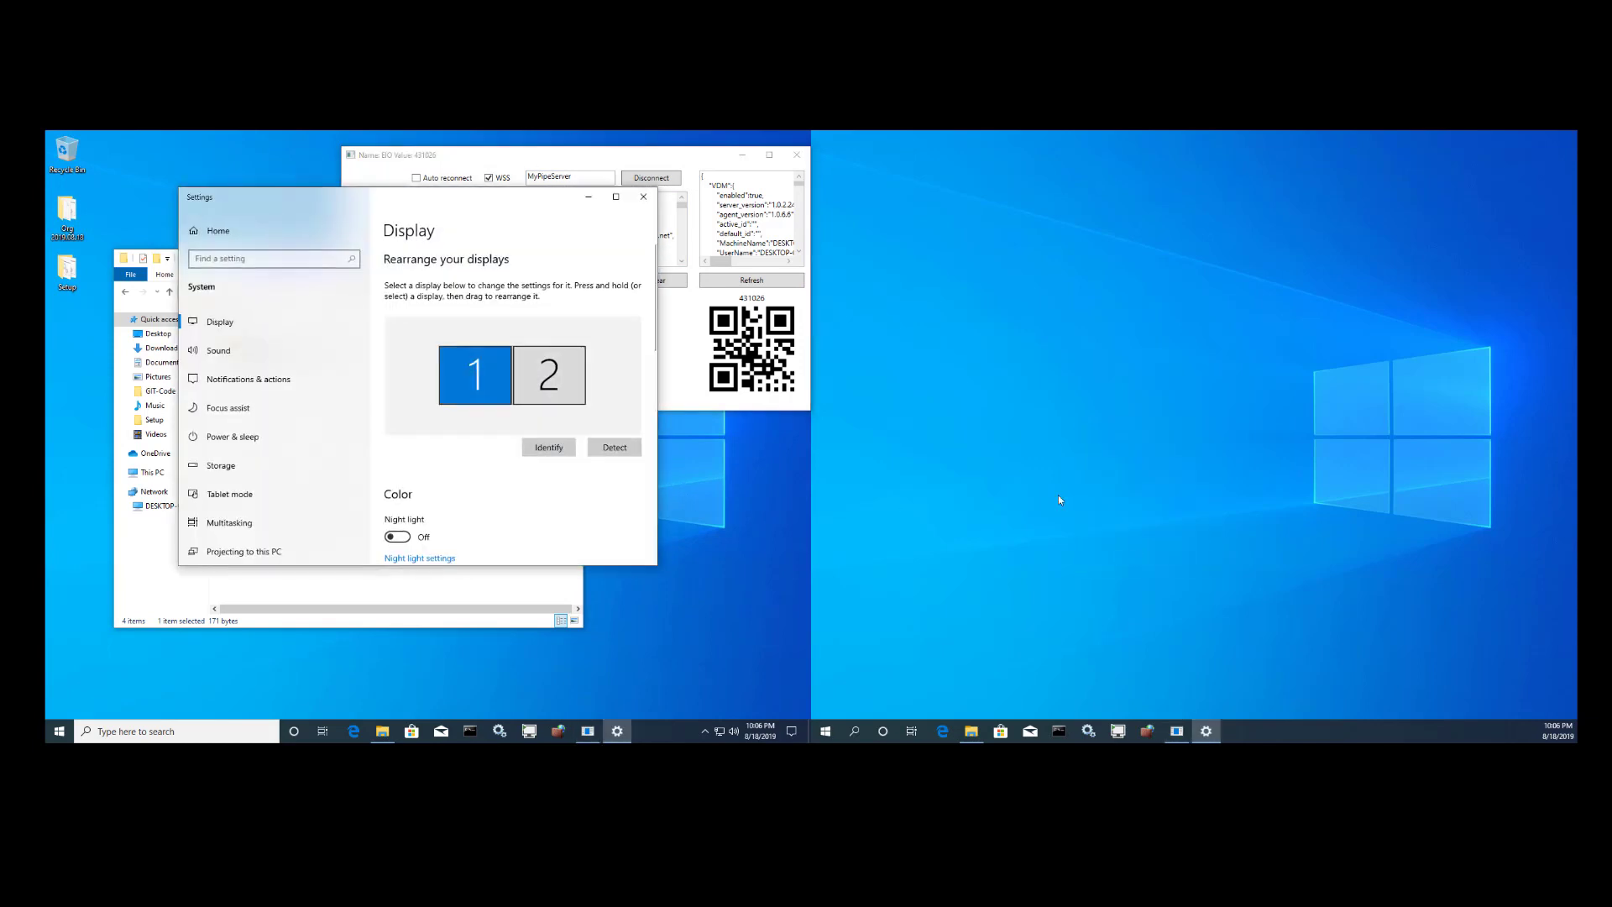
key("super+shift+Right")
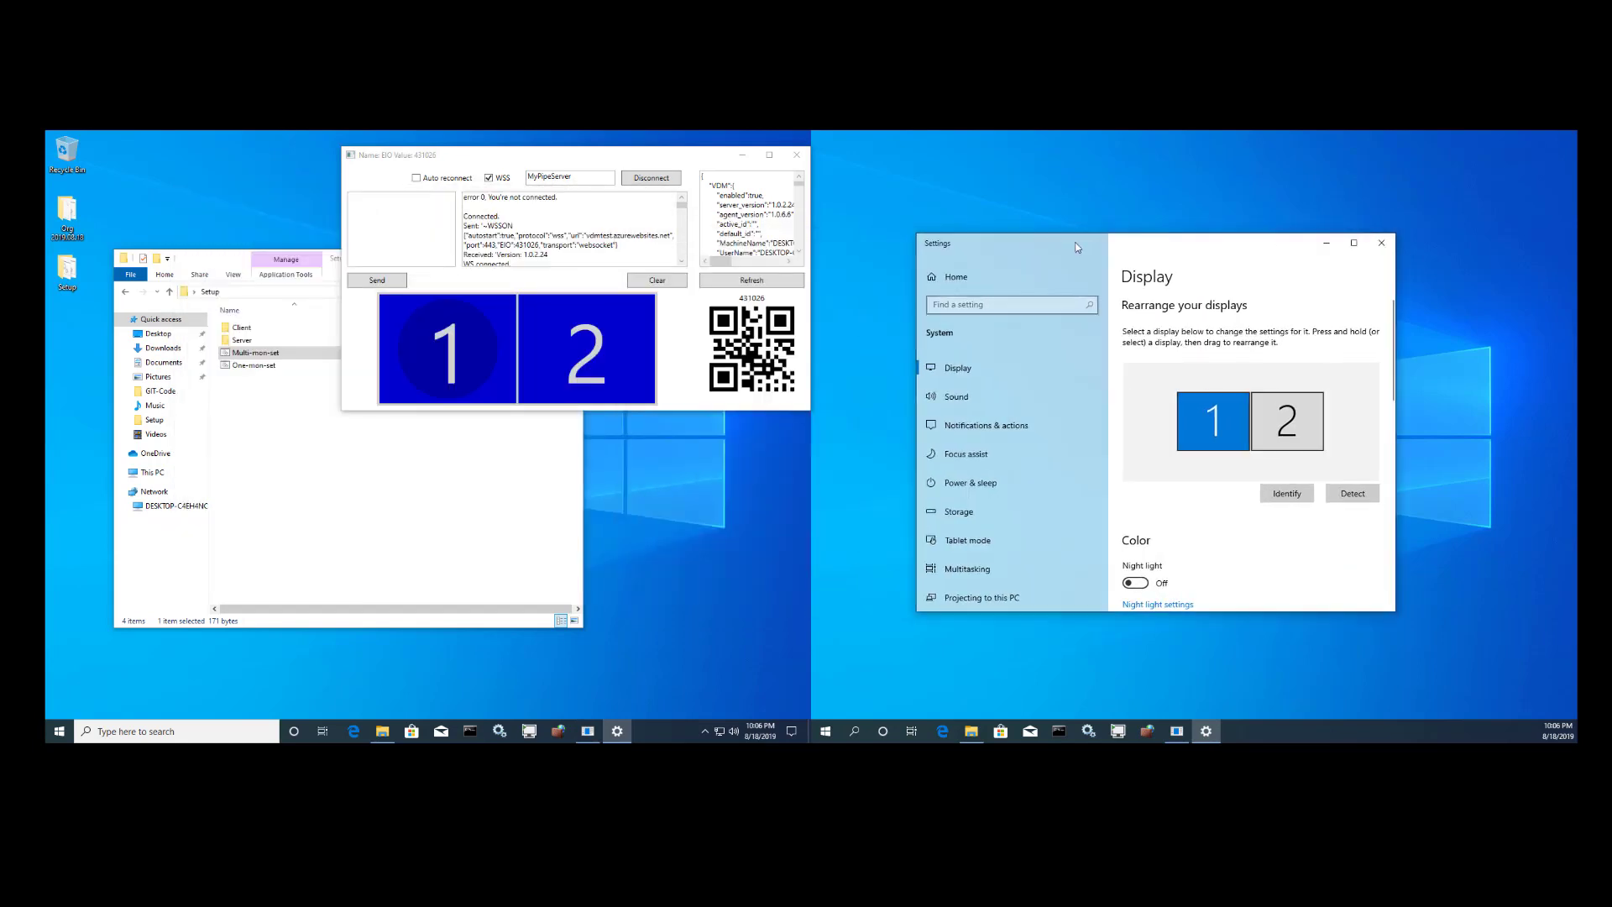
- Align display 2 level beside display 1, apply the arrangement, and close Settings
left_click_drag(1268, 419, 1268, 436)
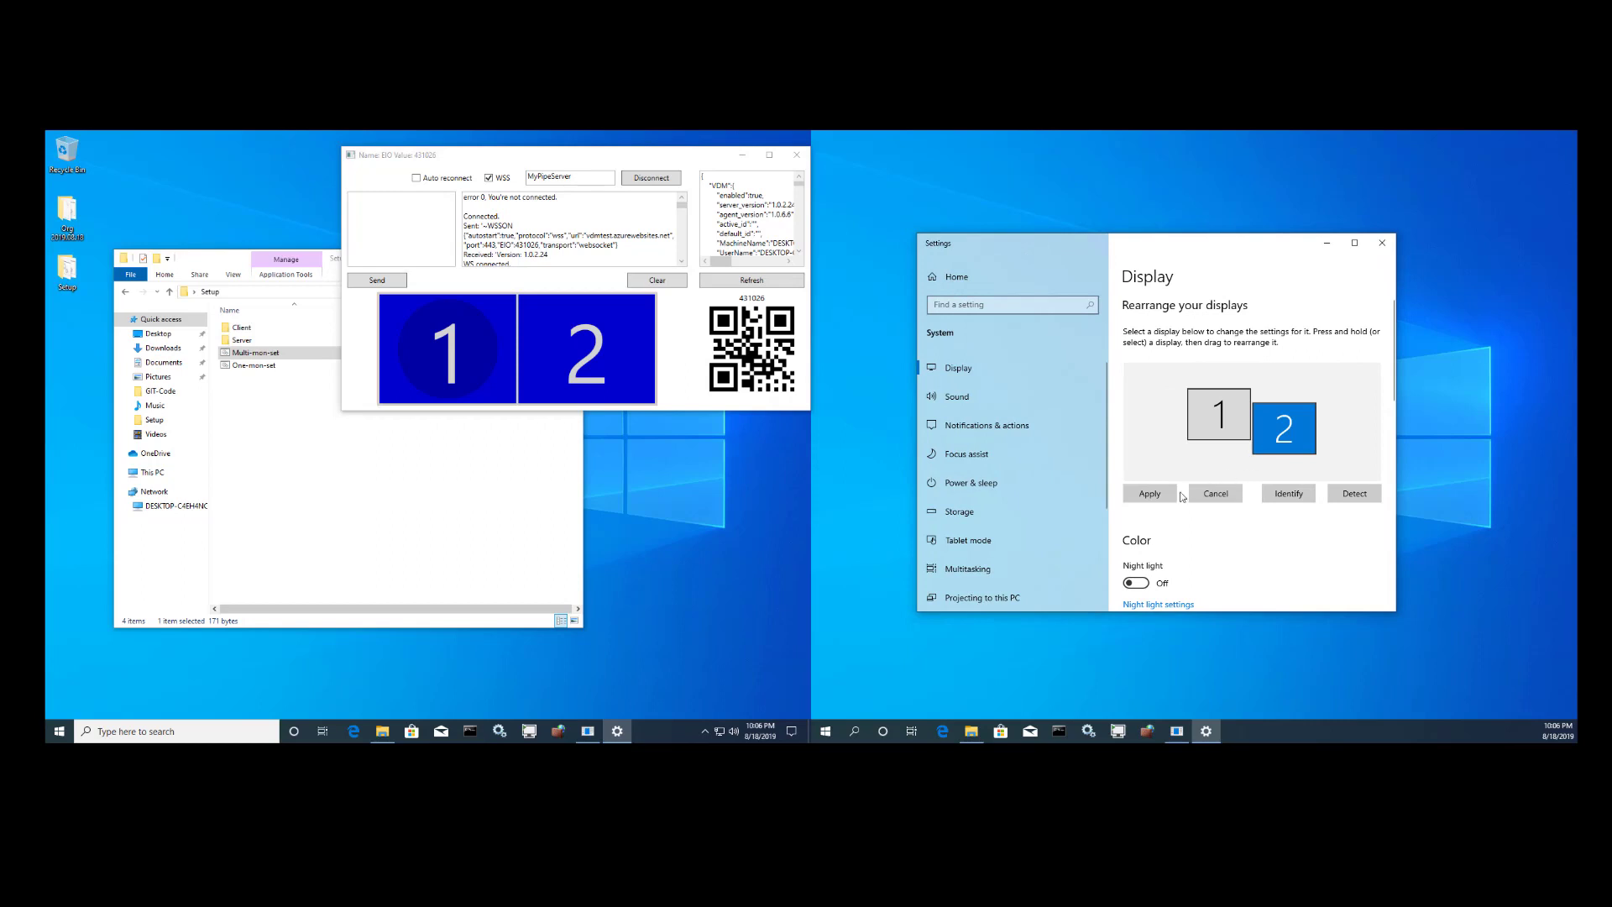
left_click(1149, 495)
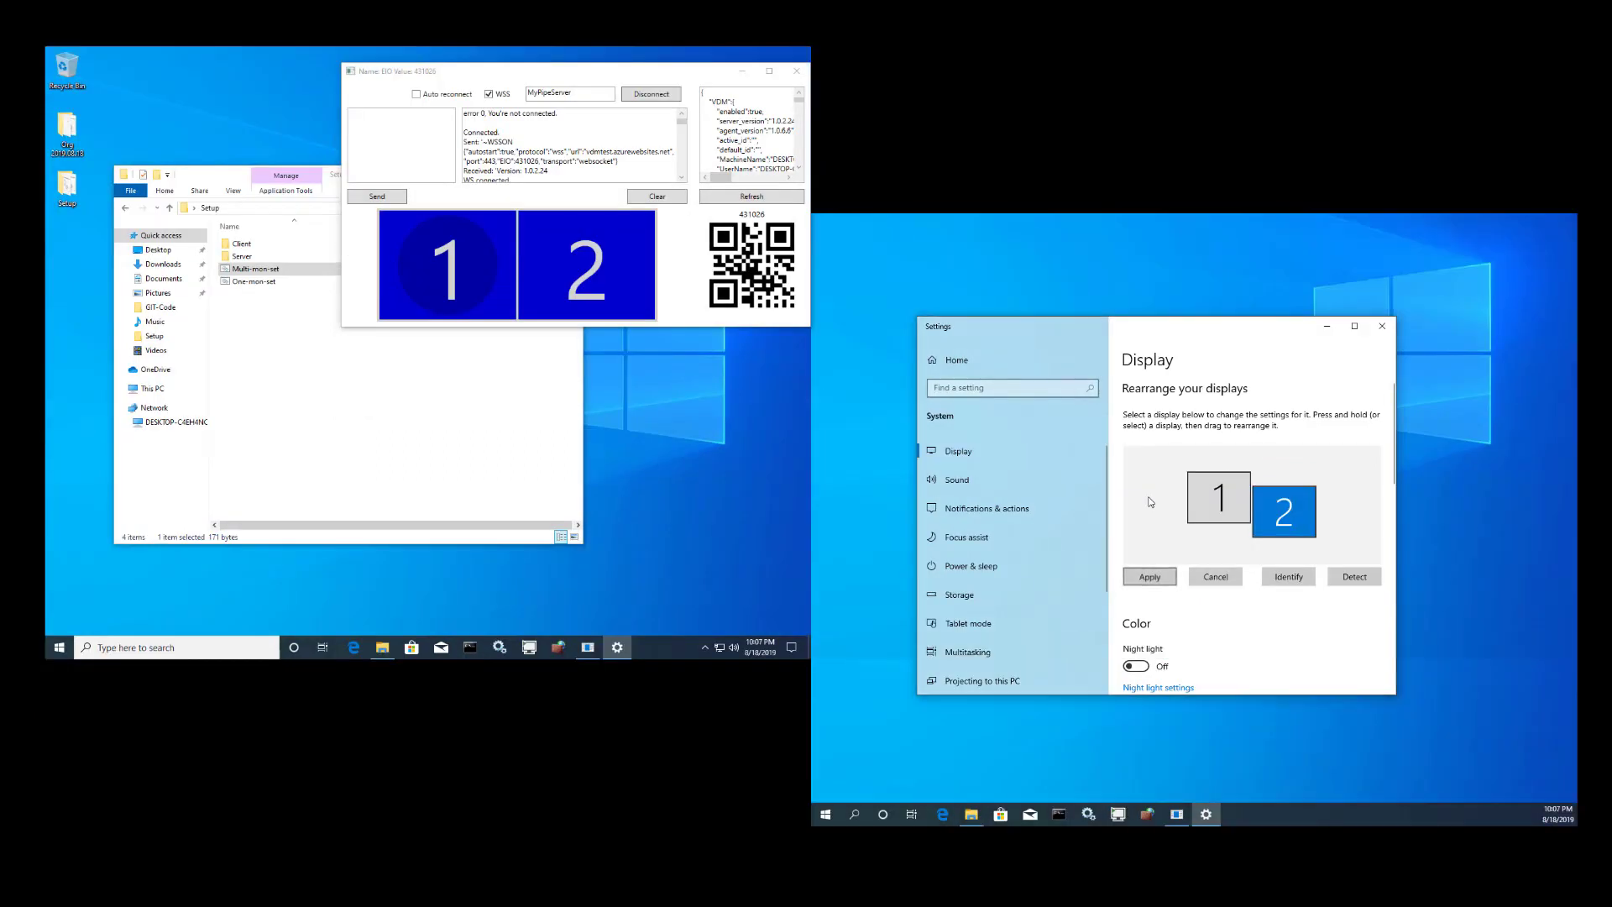
left_click(1266, 495)
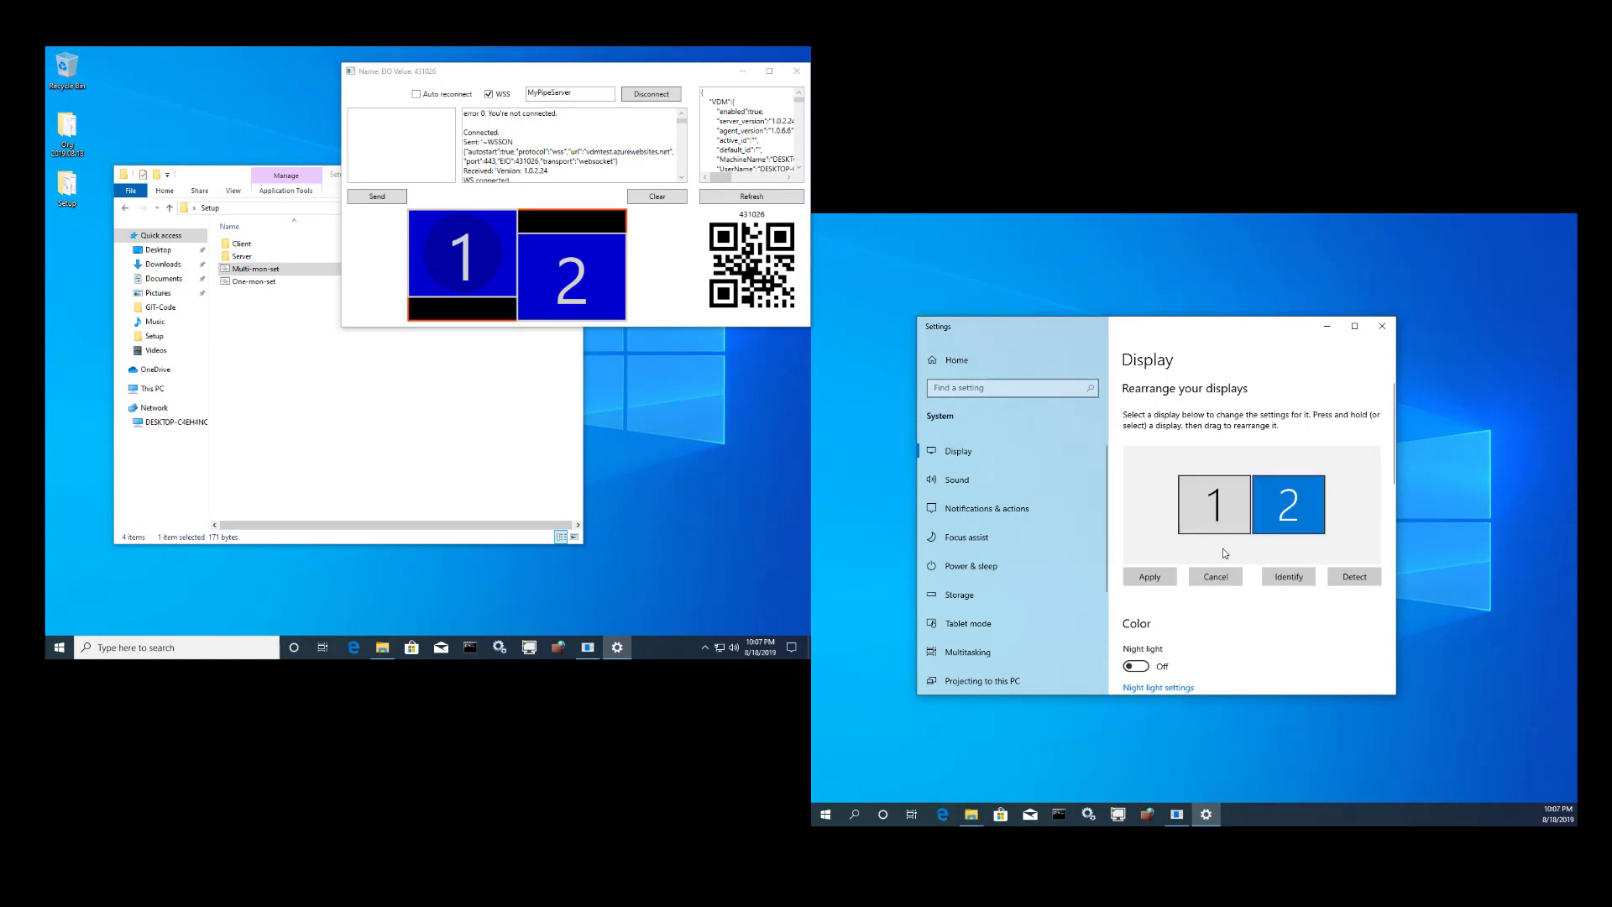
left_click(1155, 582)
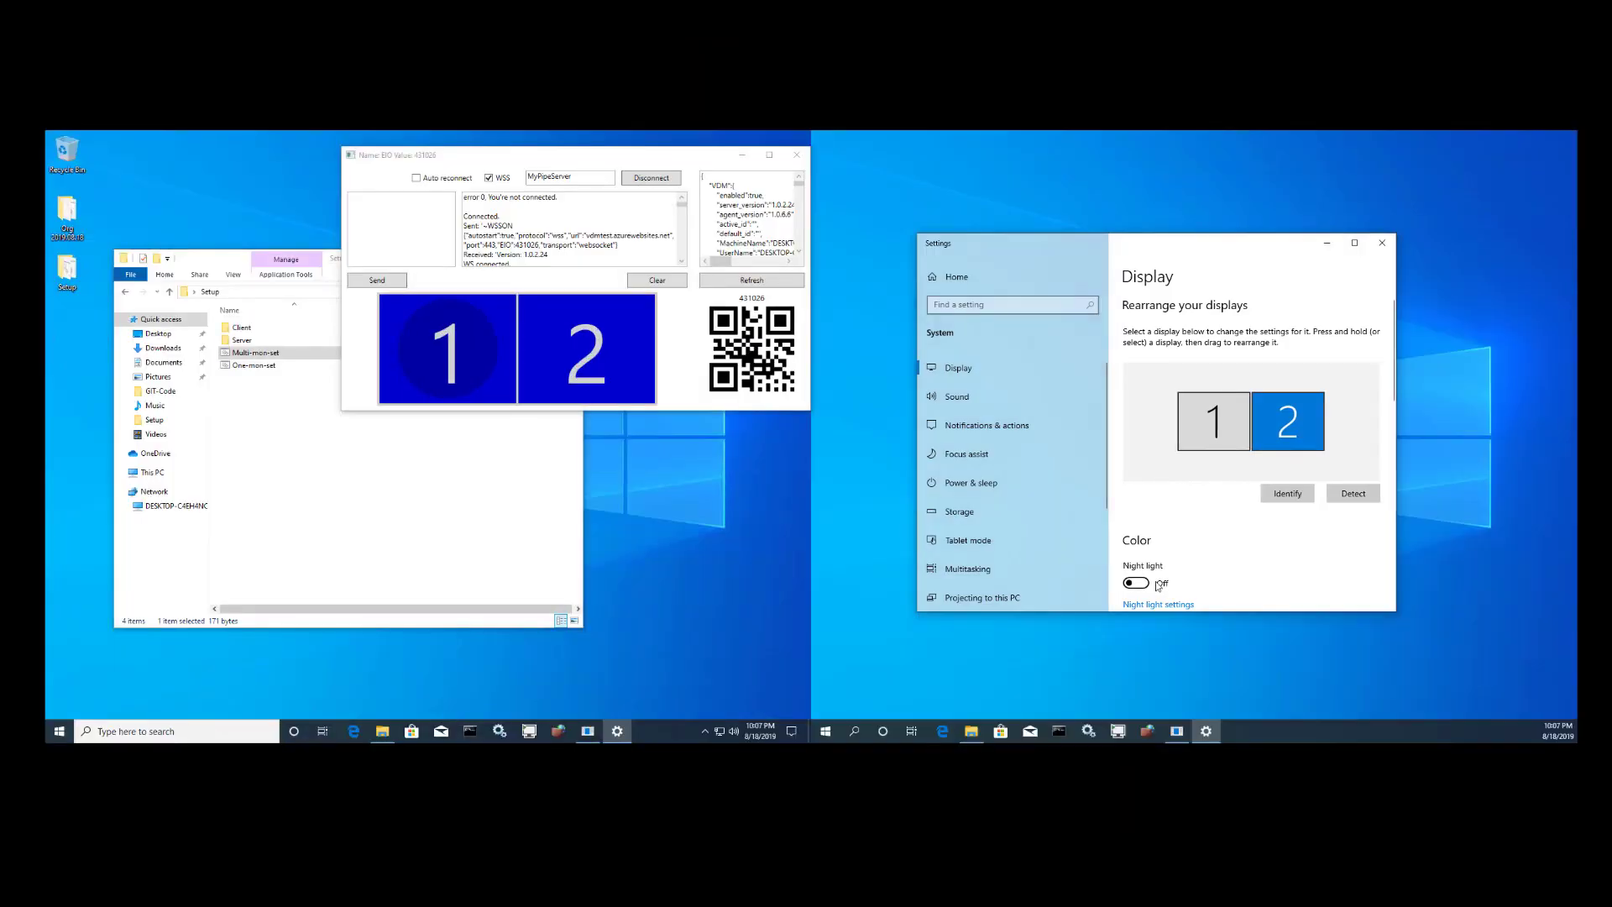
left_click(1382, 243)
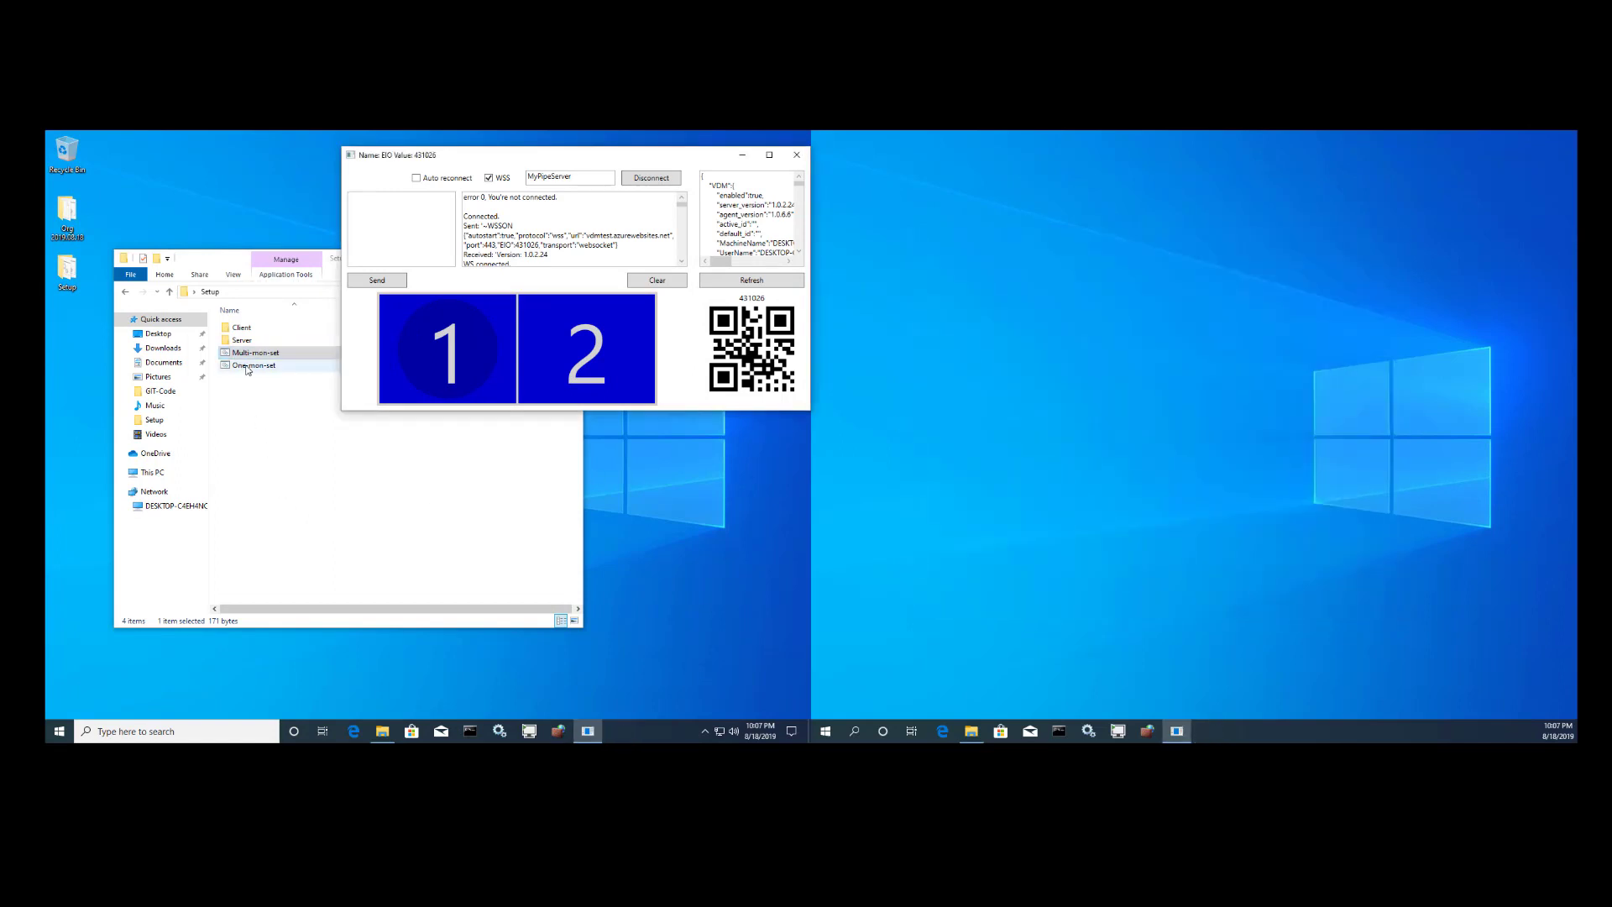
left_click(248, 366)
- Run One-mon-set for a single display, move EIO aside, and bring in the VDMRemote browser
double_click(249, 367)
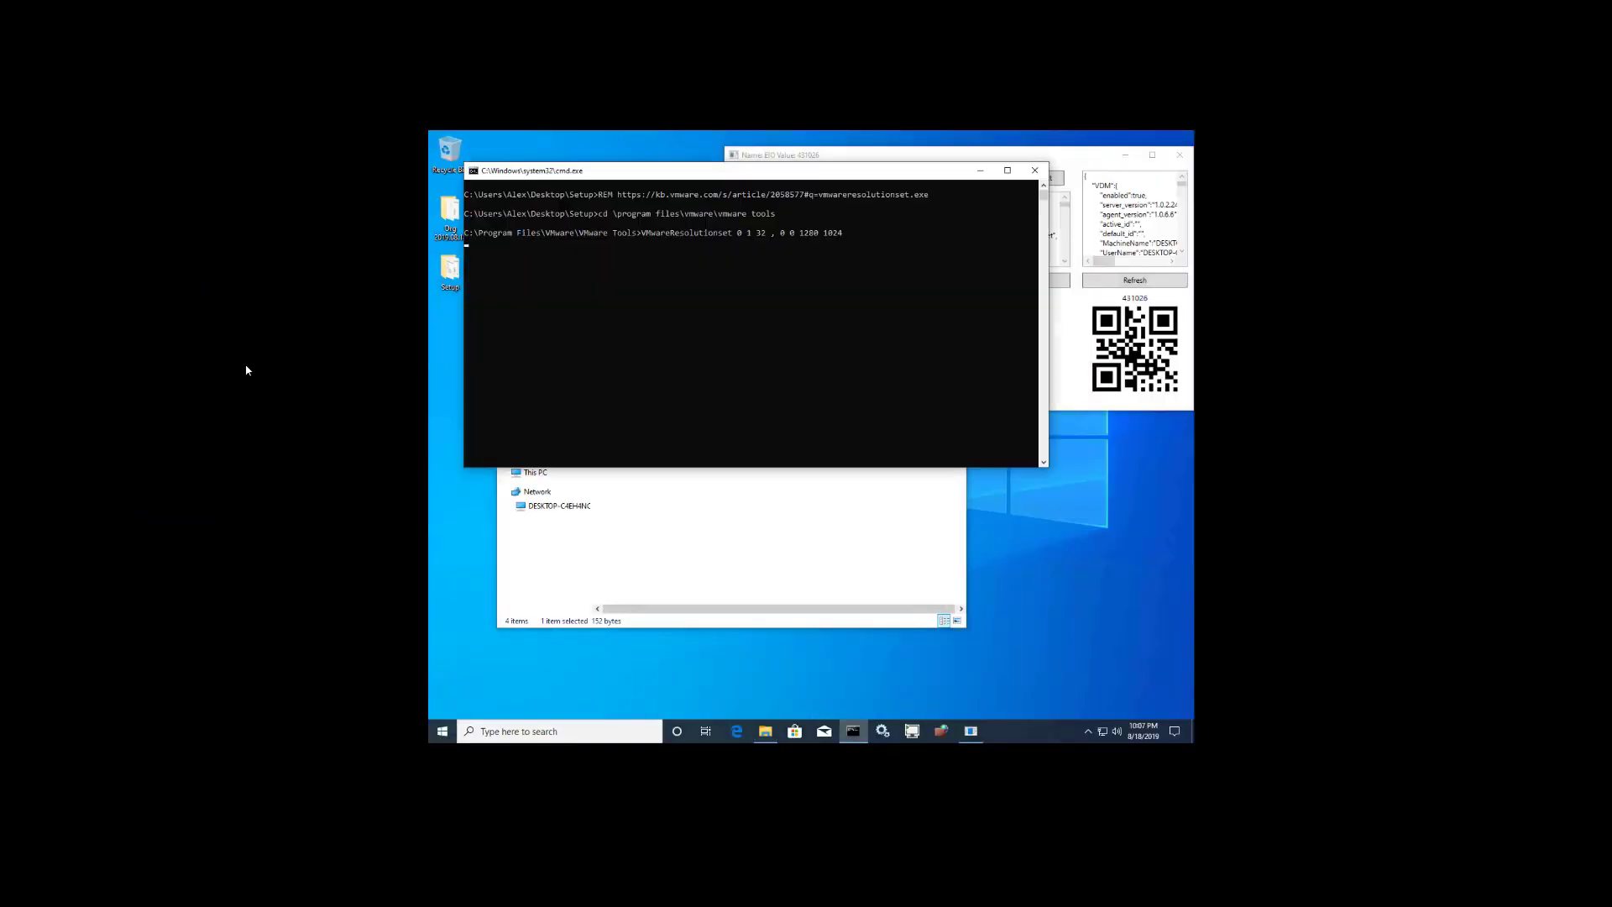
left_click(867, 157)
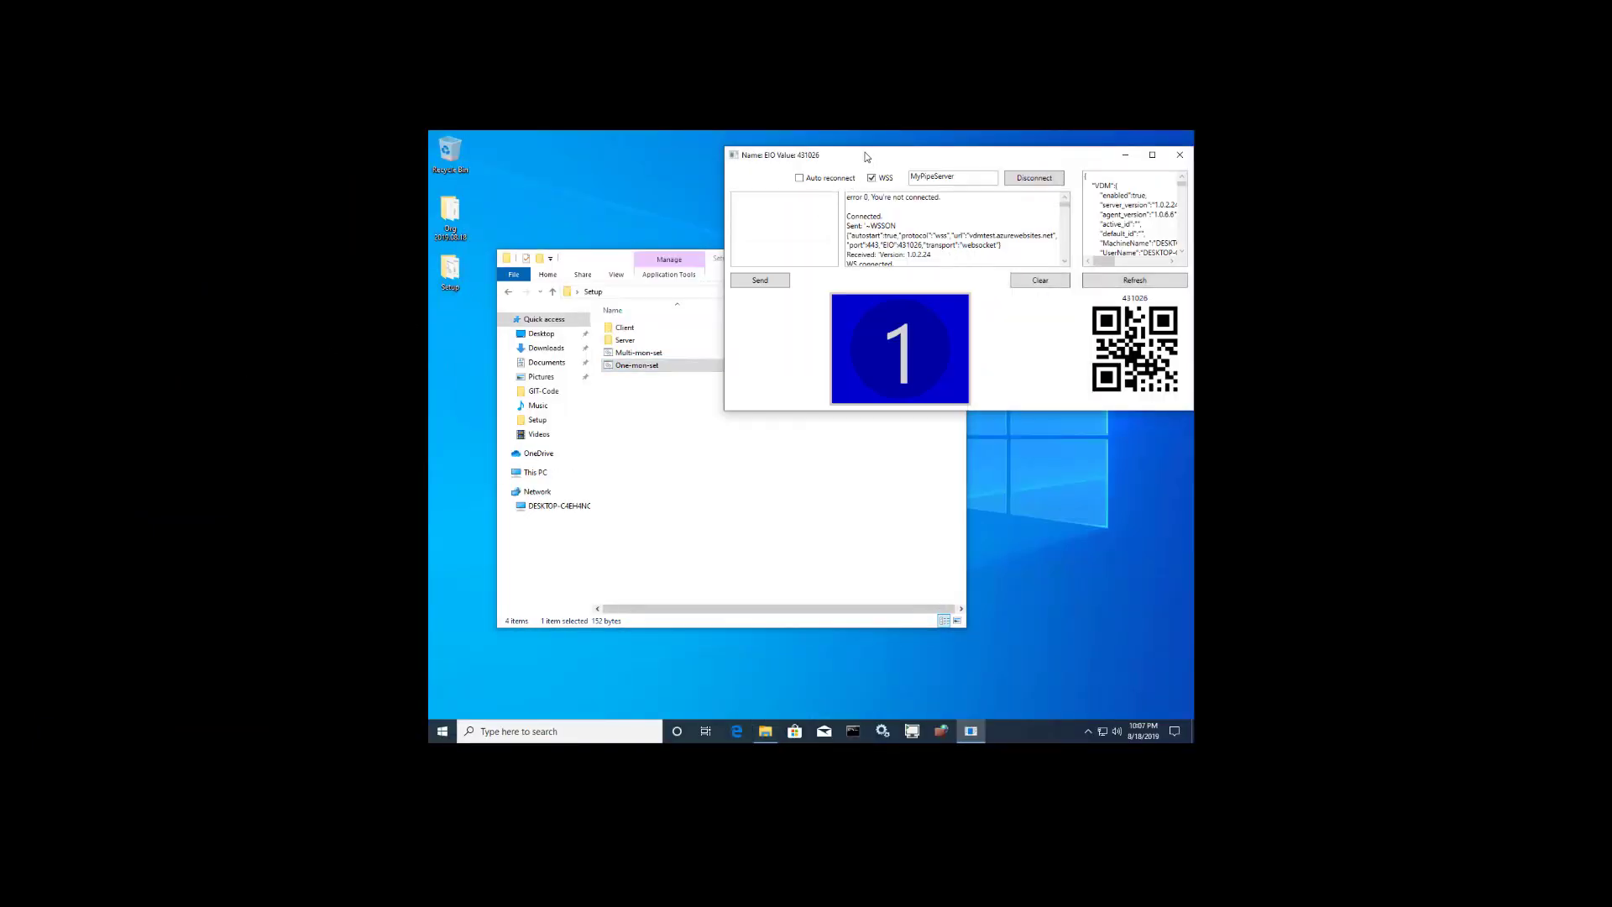
left_click_drag(867, 157, 752, 199)
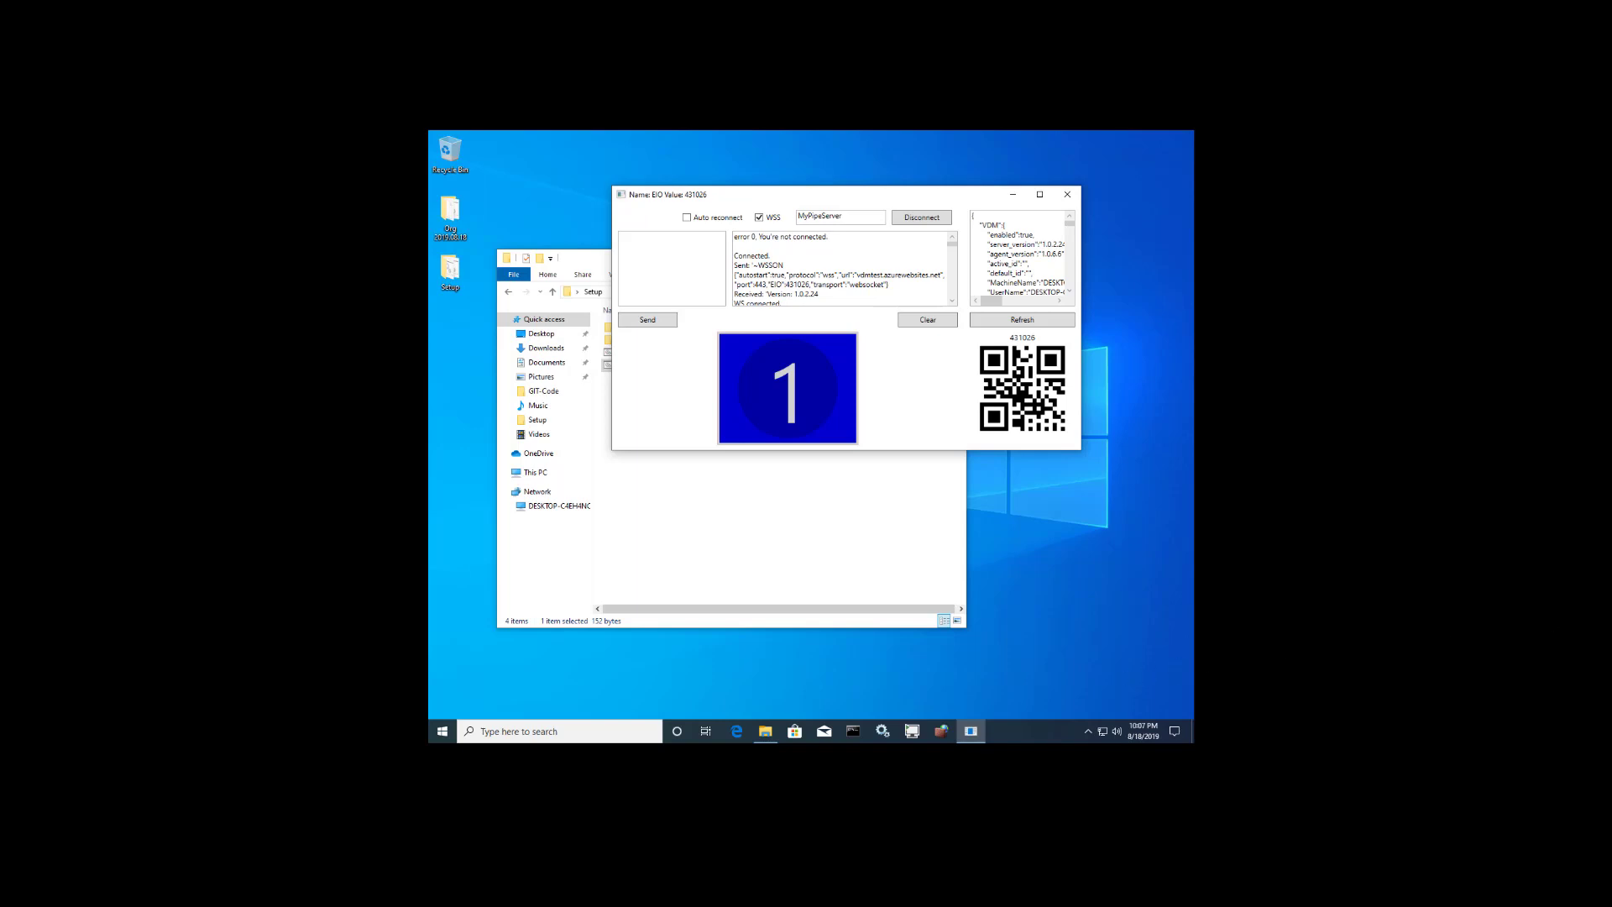
left_click_drag(1611, 504, 876, 491)
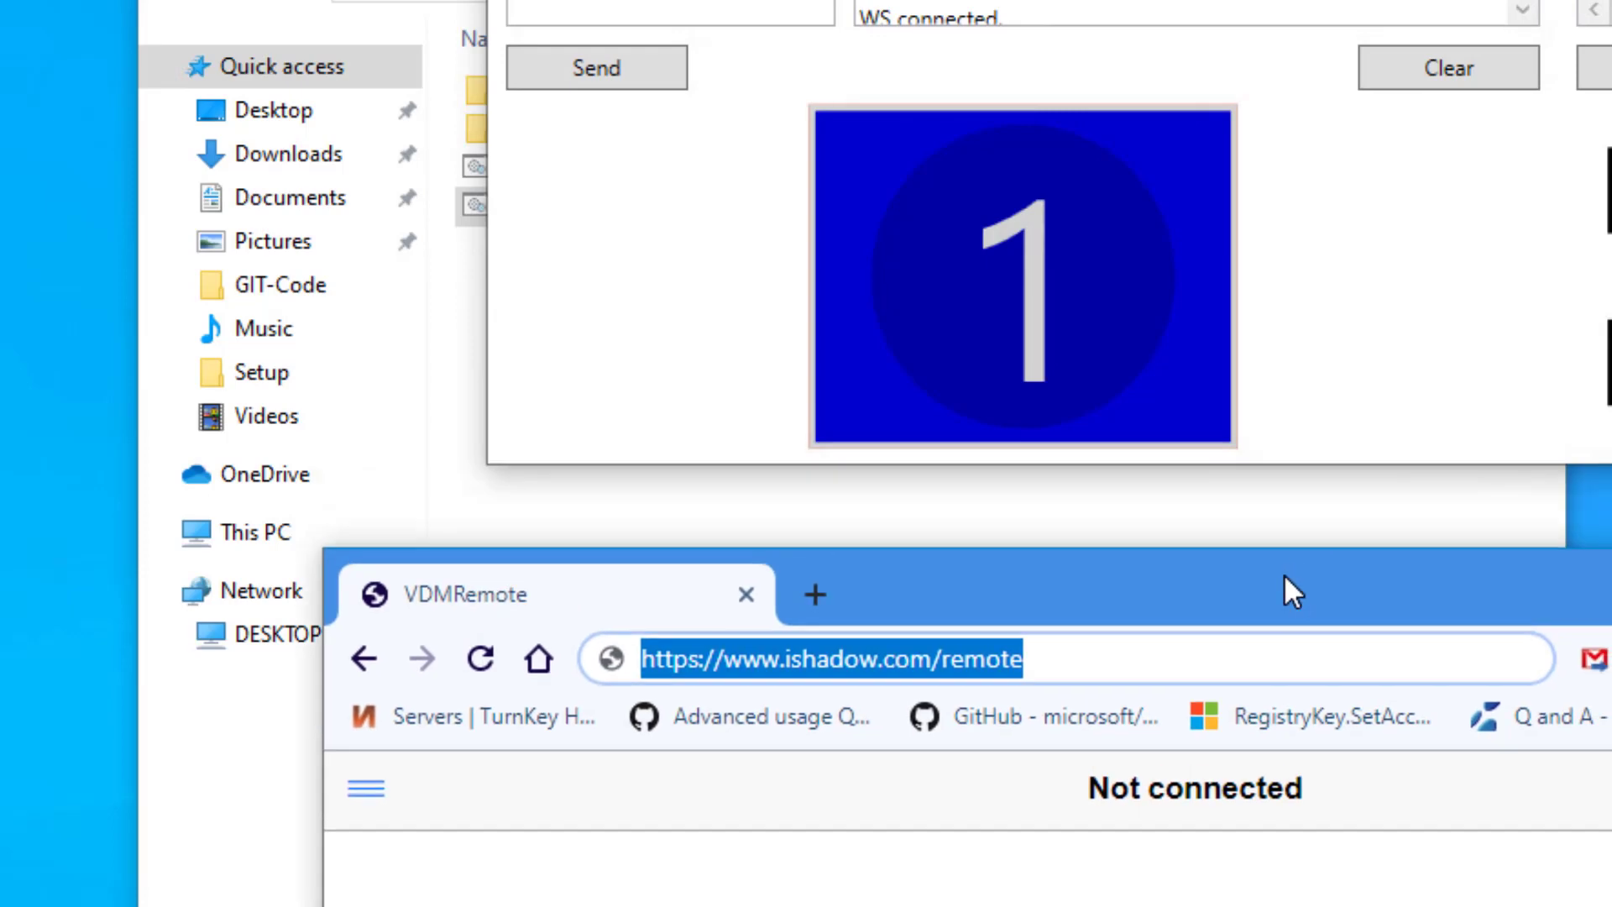
- Switch the VDMRemote connection On and accept manual connection with a Channel ID
left_click(1096, 662)
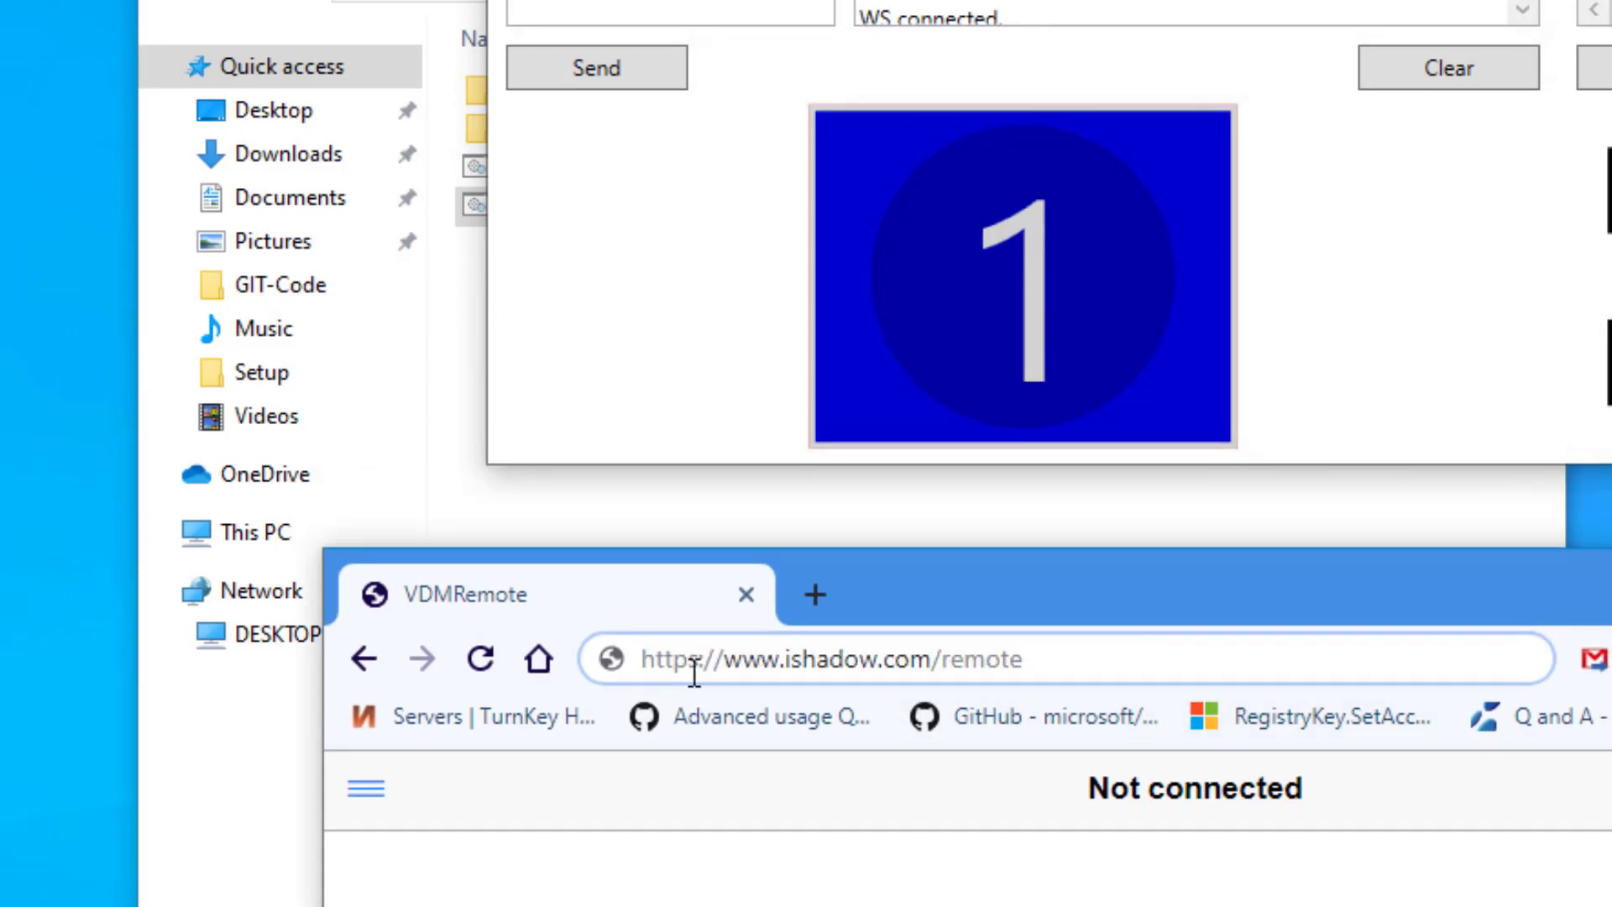
left_click_drag(656, 660, 722, 659)
left_click_drag(712, 462, 822, 462)
left_click(821, 463)
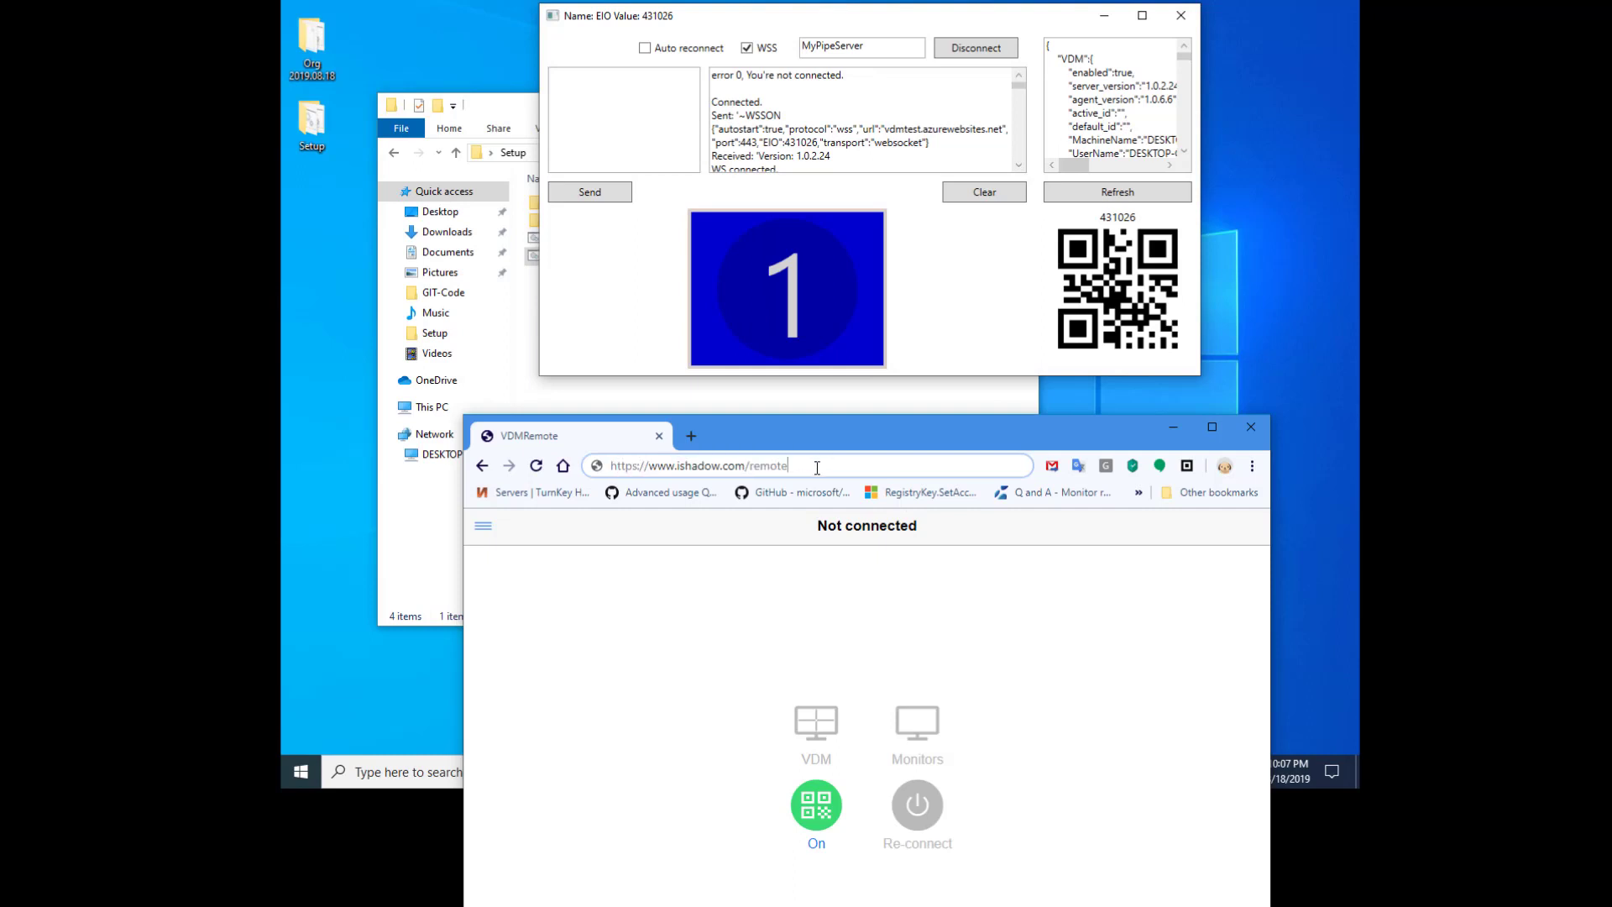
left_click(818, 832)
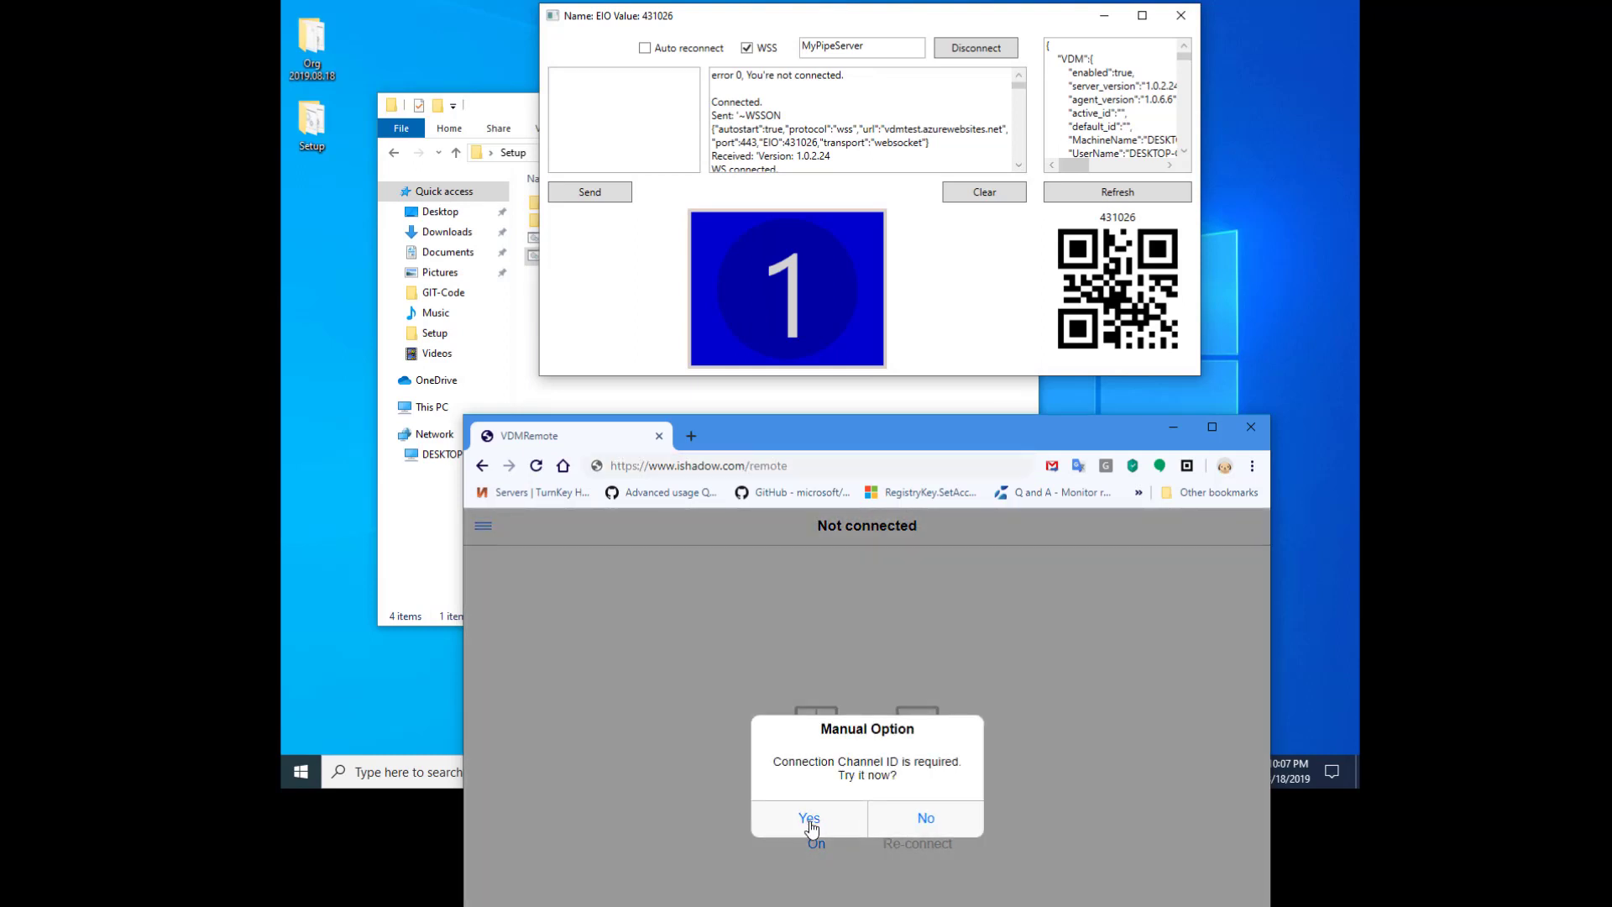
left_click(813, 820)
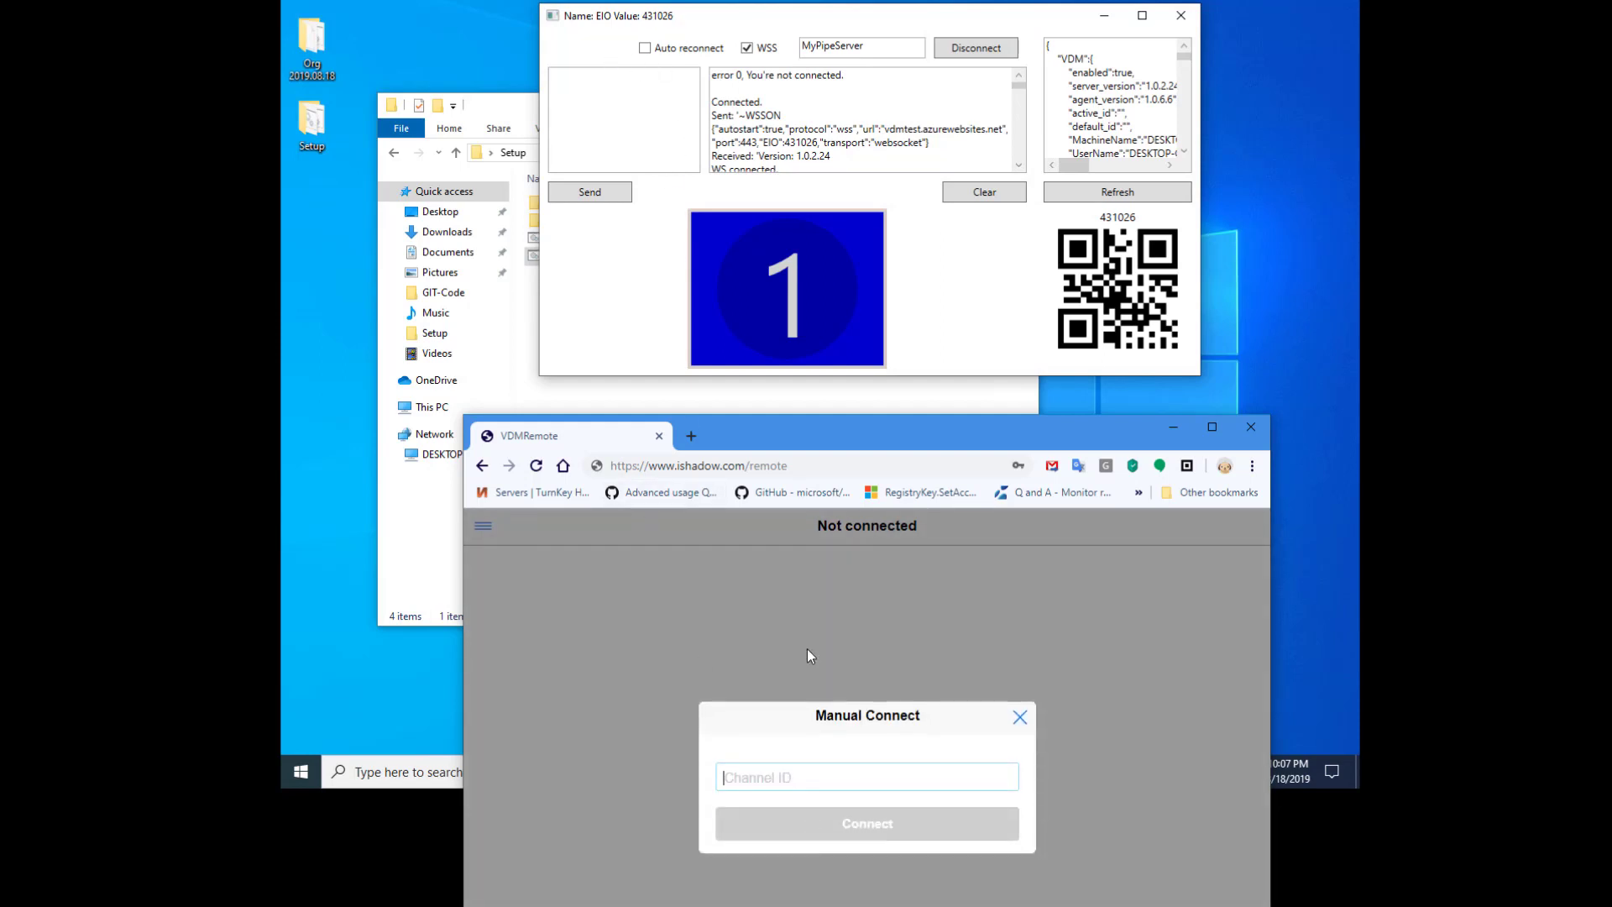
- Enter the connection Channel ID and connect
left_click(801, 778)
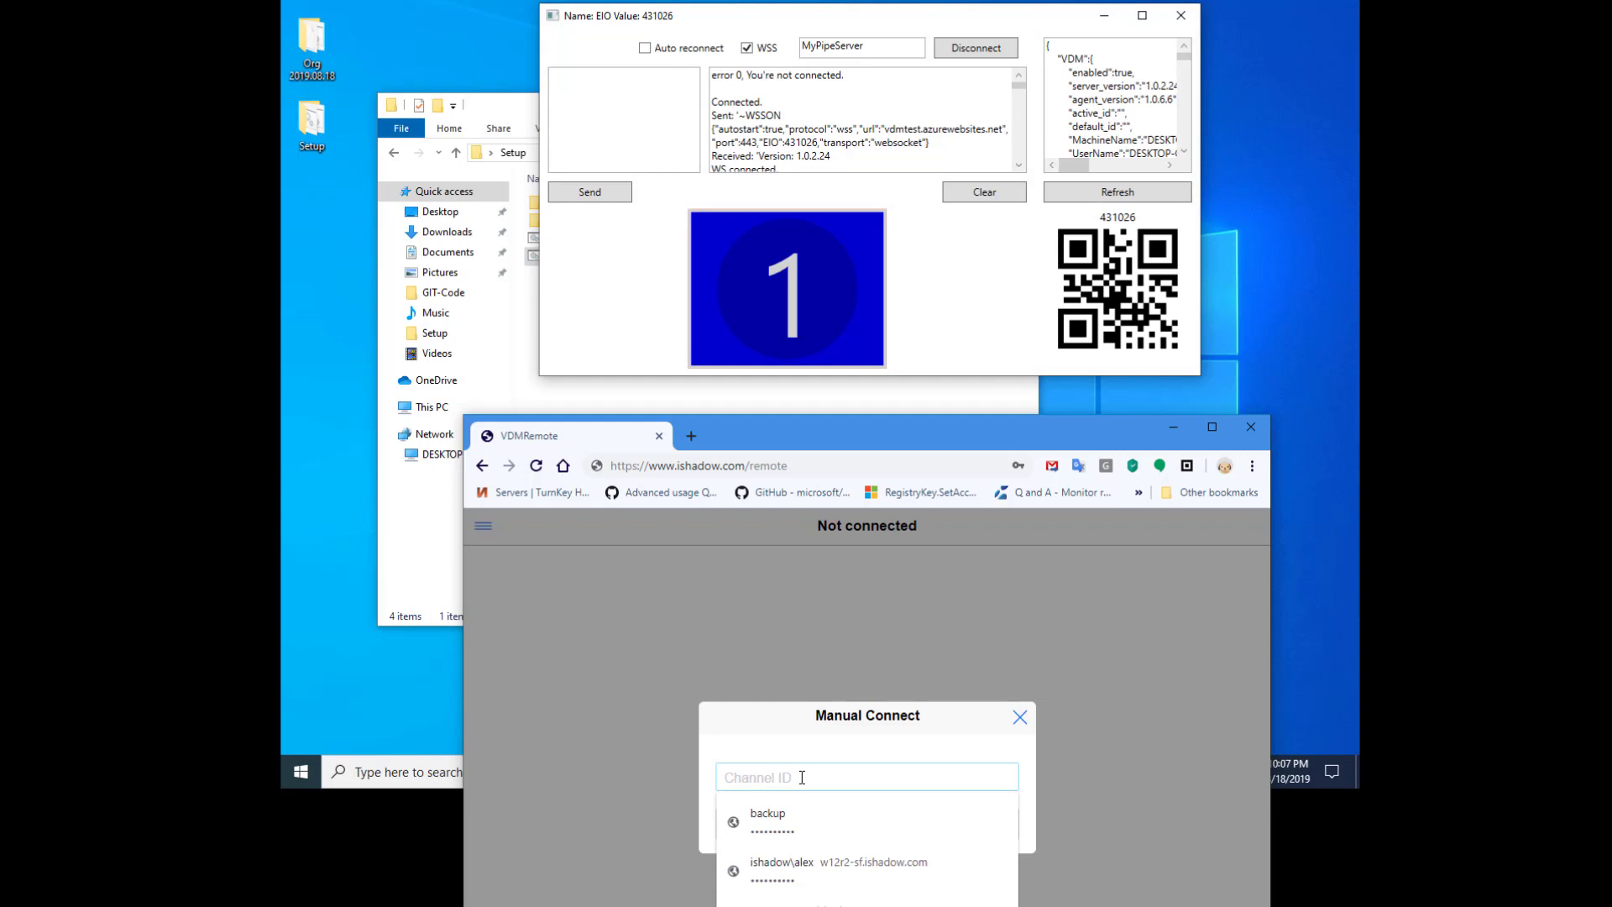
type("431026")
key("Escape")
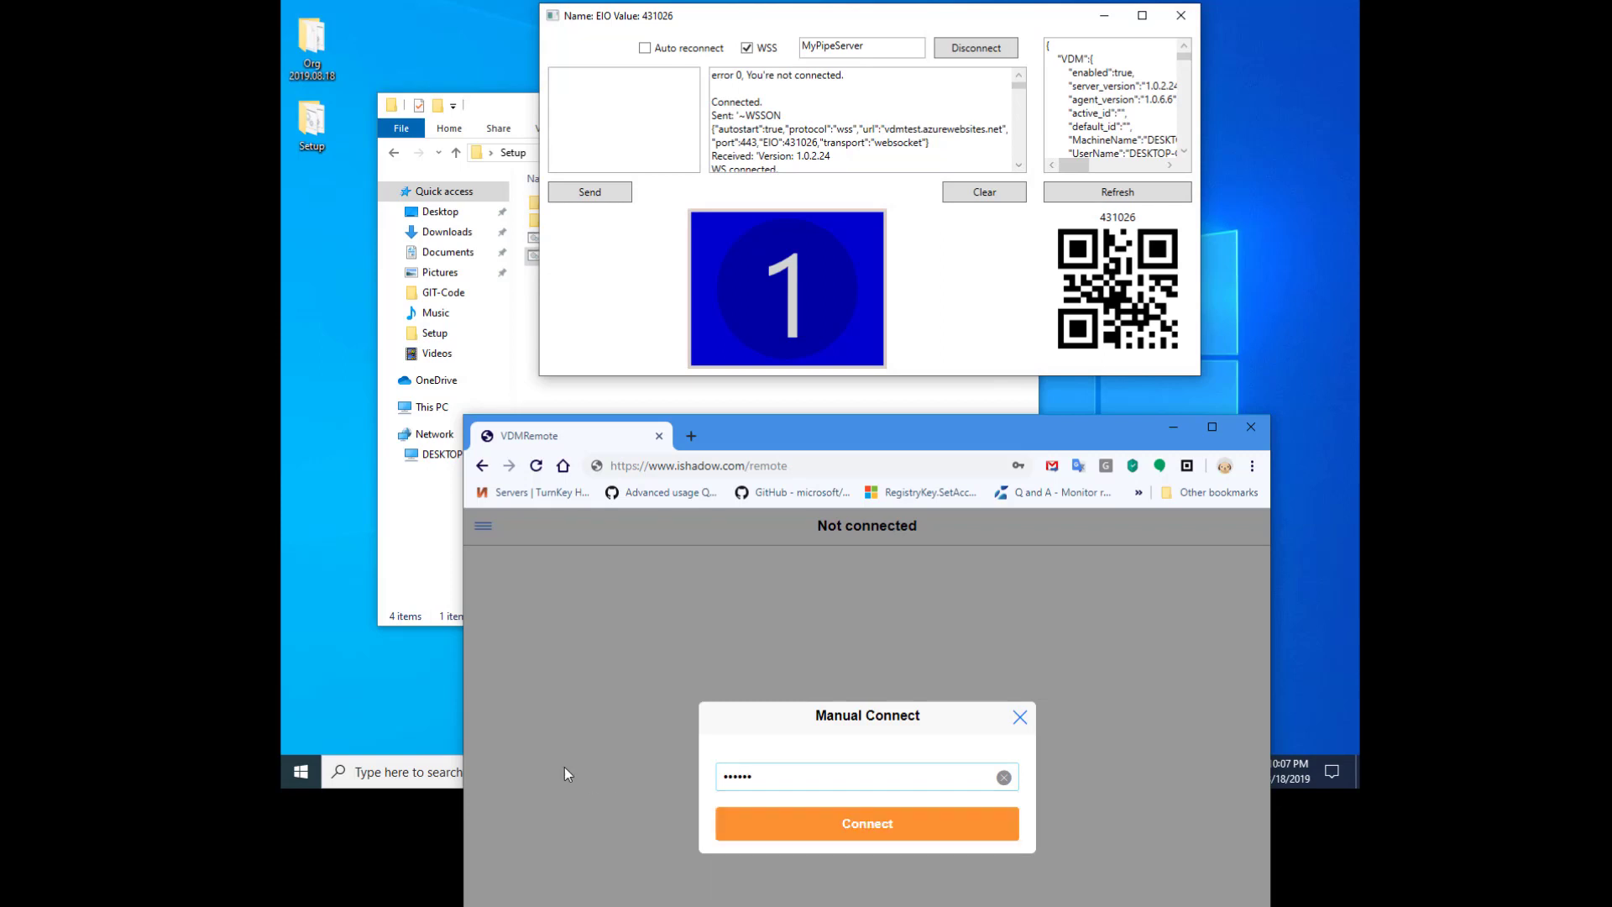
left_click(905, 831)
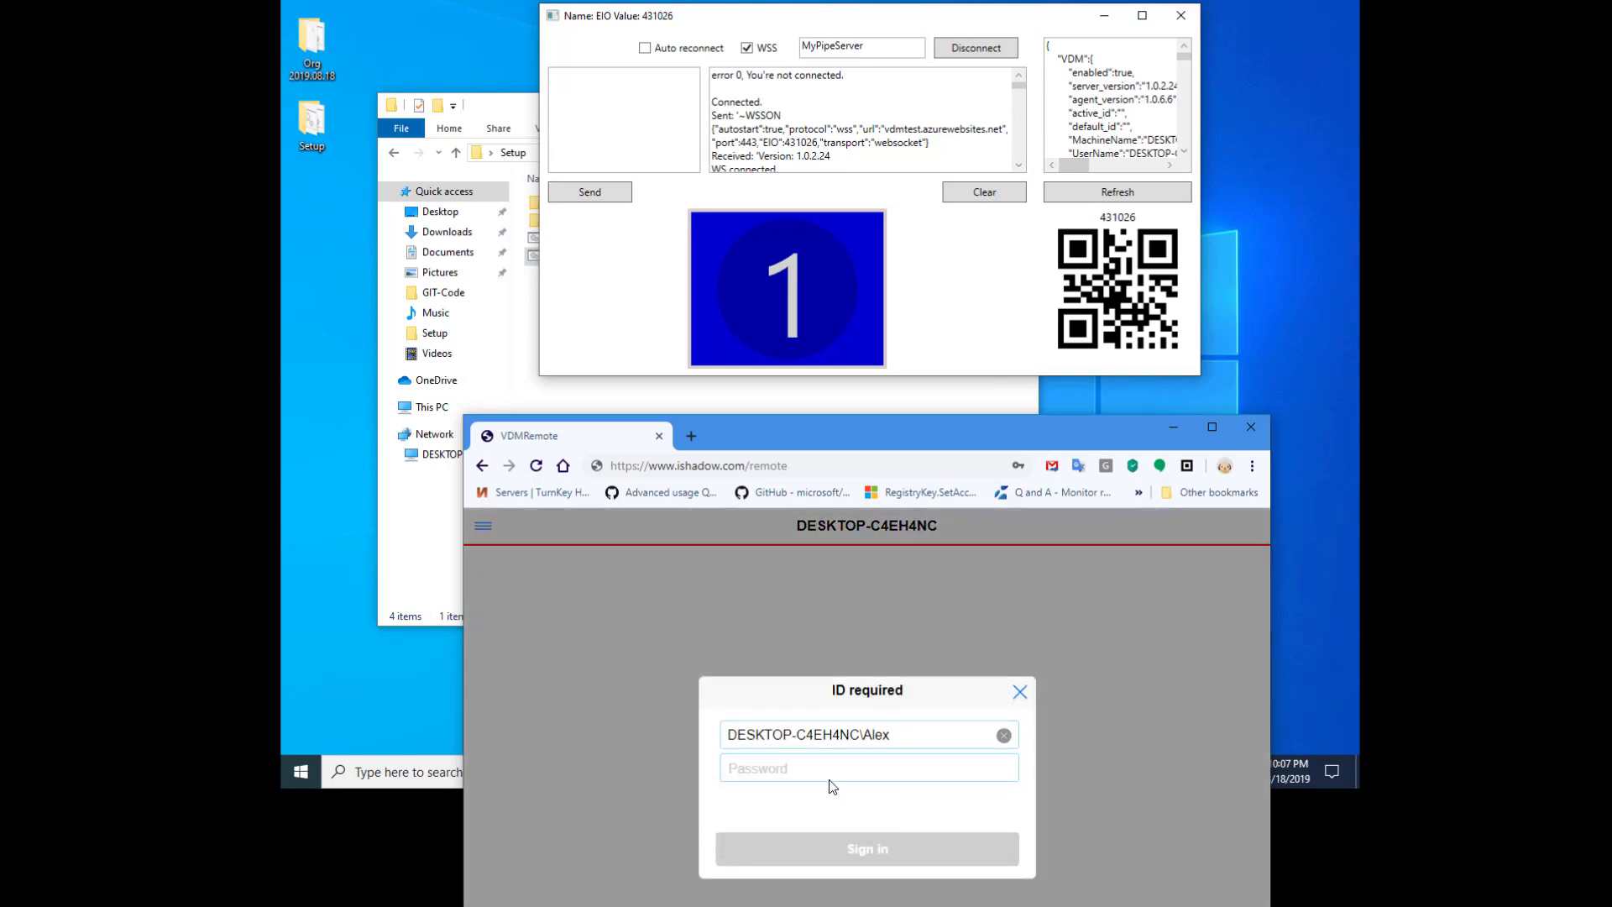
- Enter the desktop account password and sign in
left_click(813, 769)
type("••")
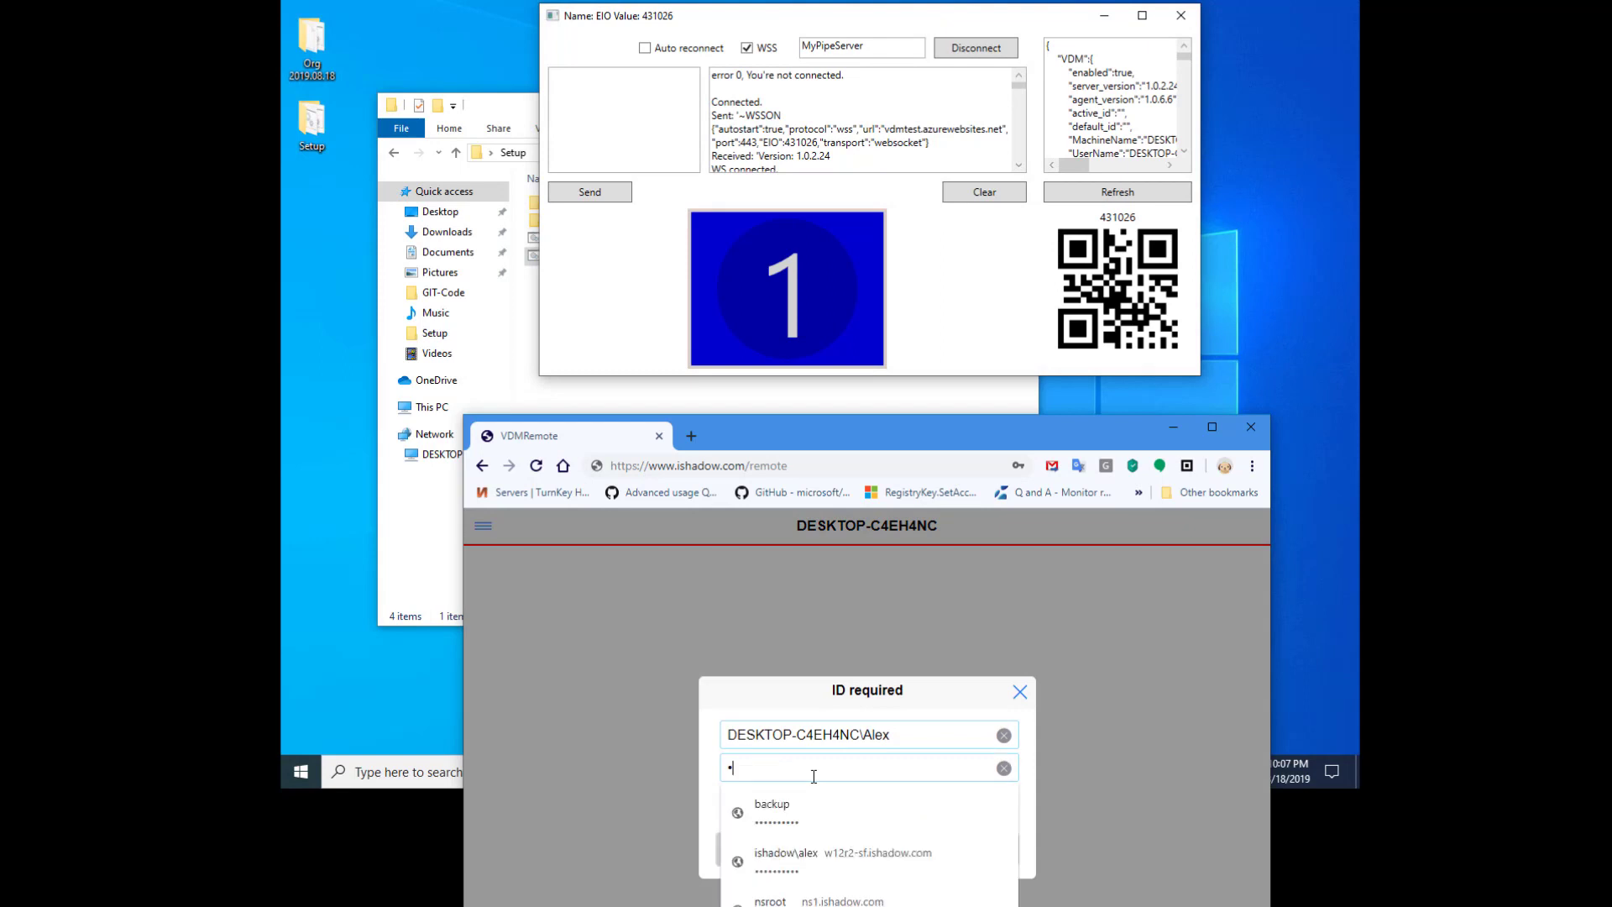
type("•••••••")
left_click(596, 785)
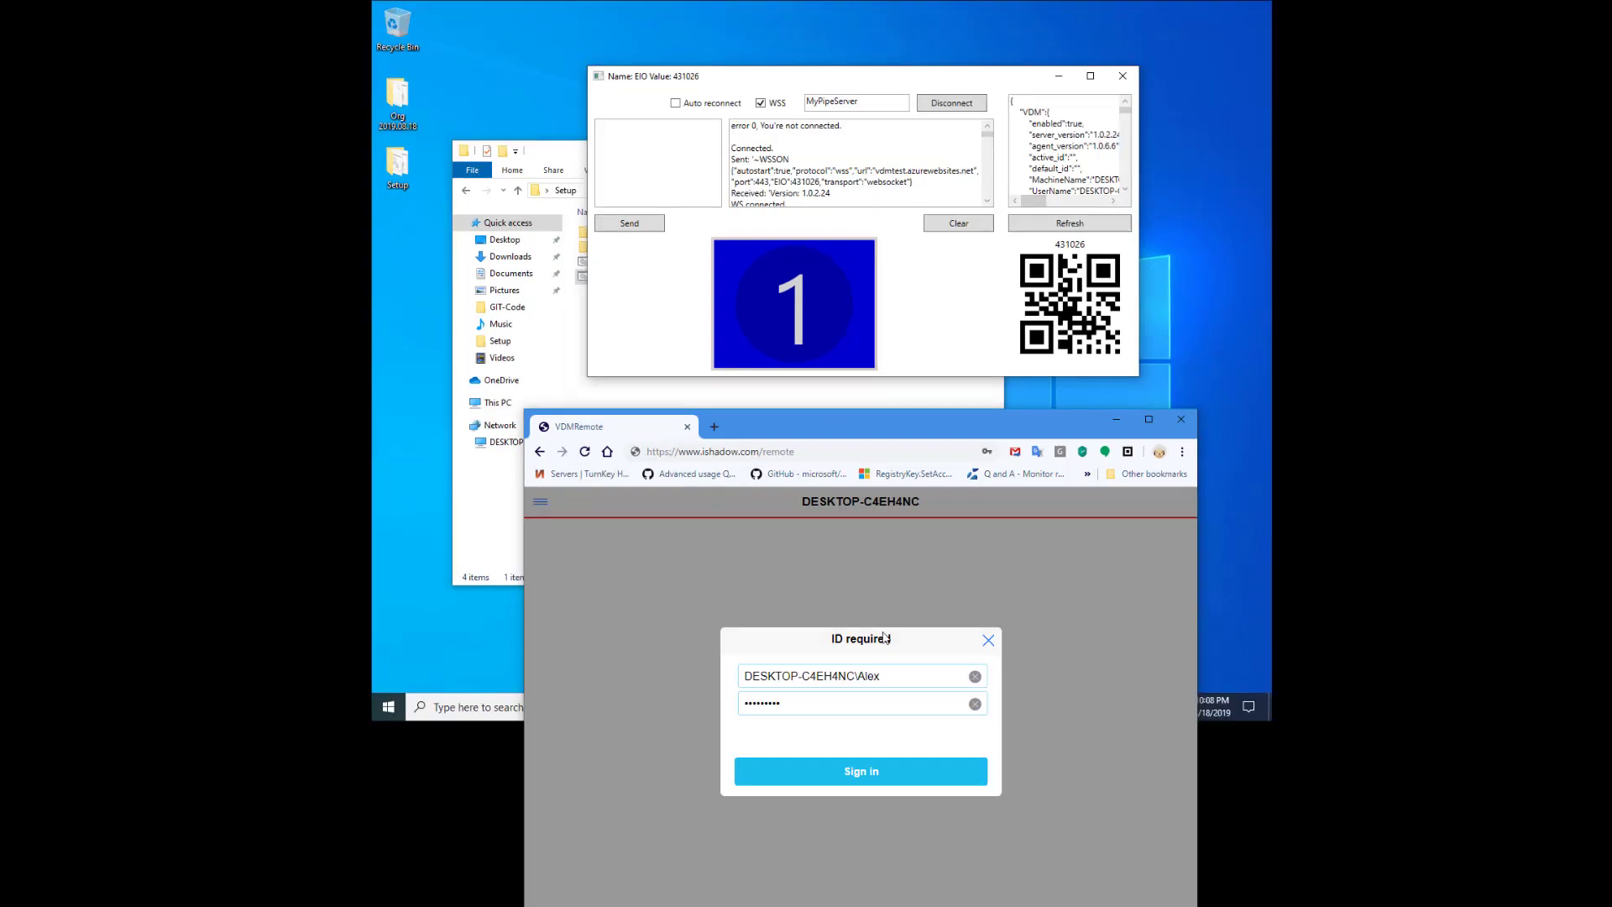
left_click(879, 772)
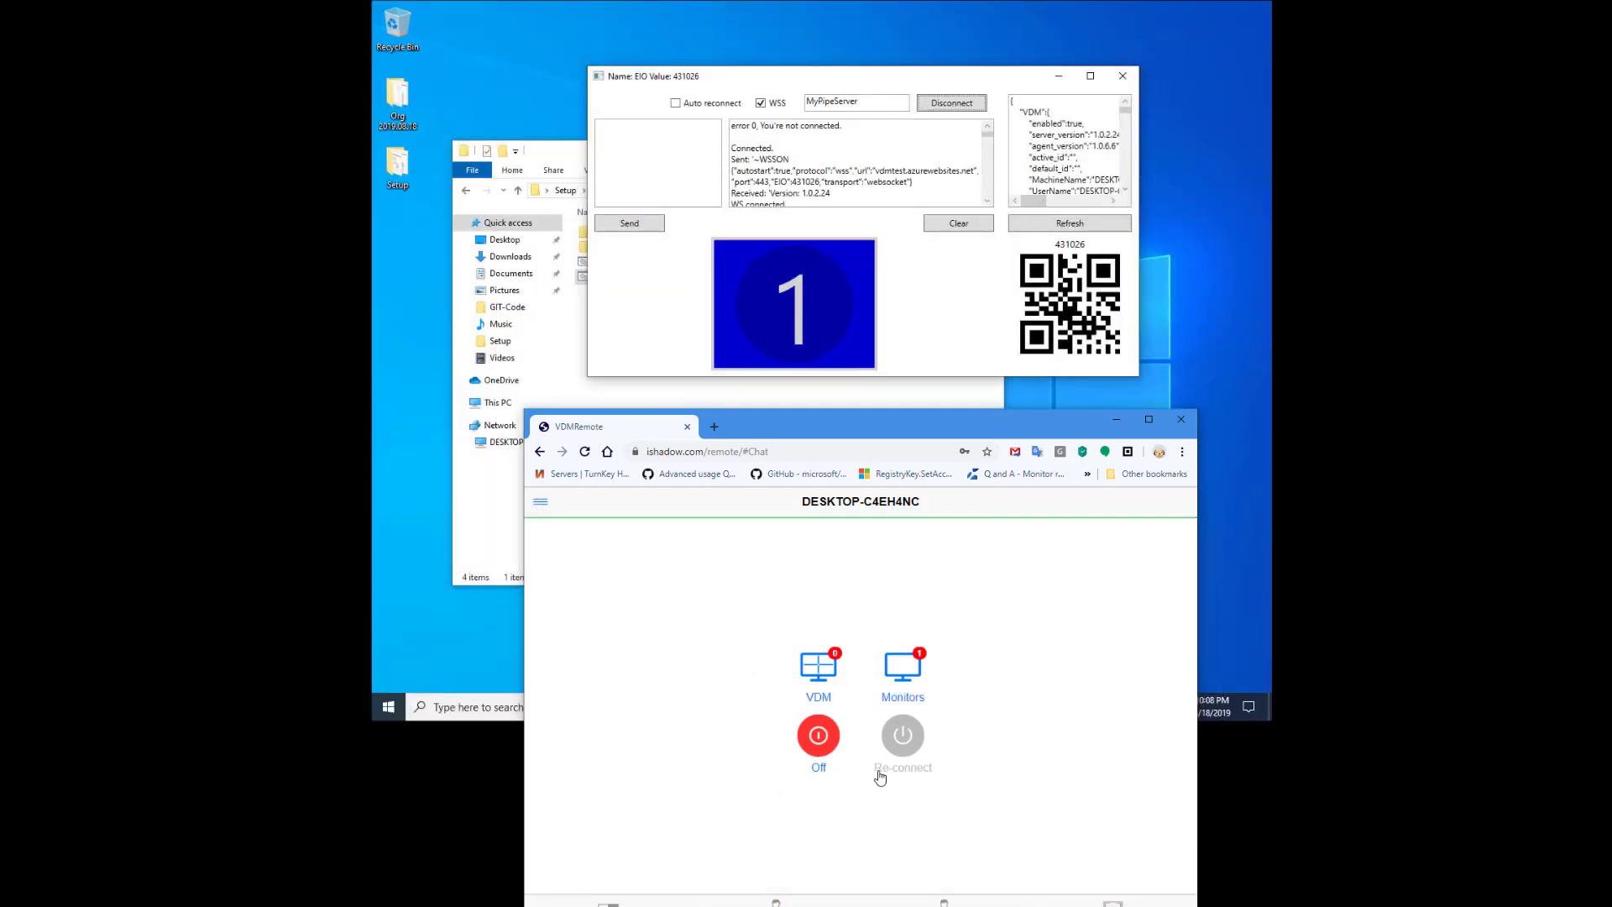
- Open Physical Monitors and identify monitor 1 on the remote desktop
left_click(902, 667)
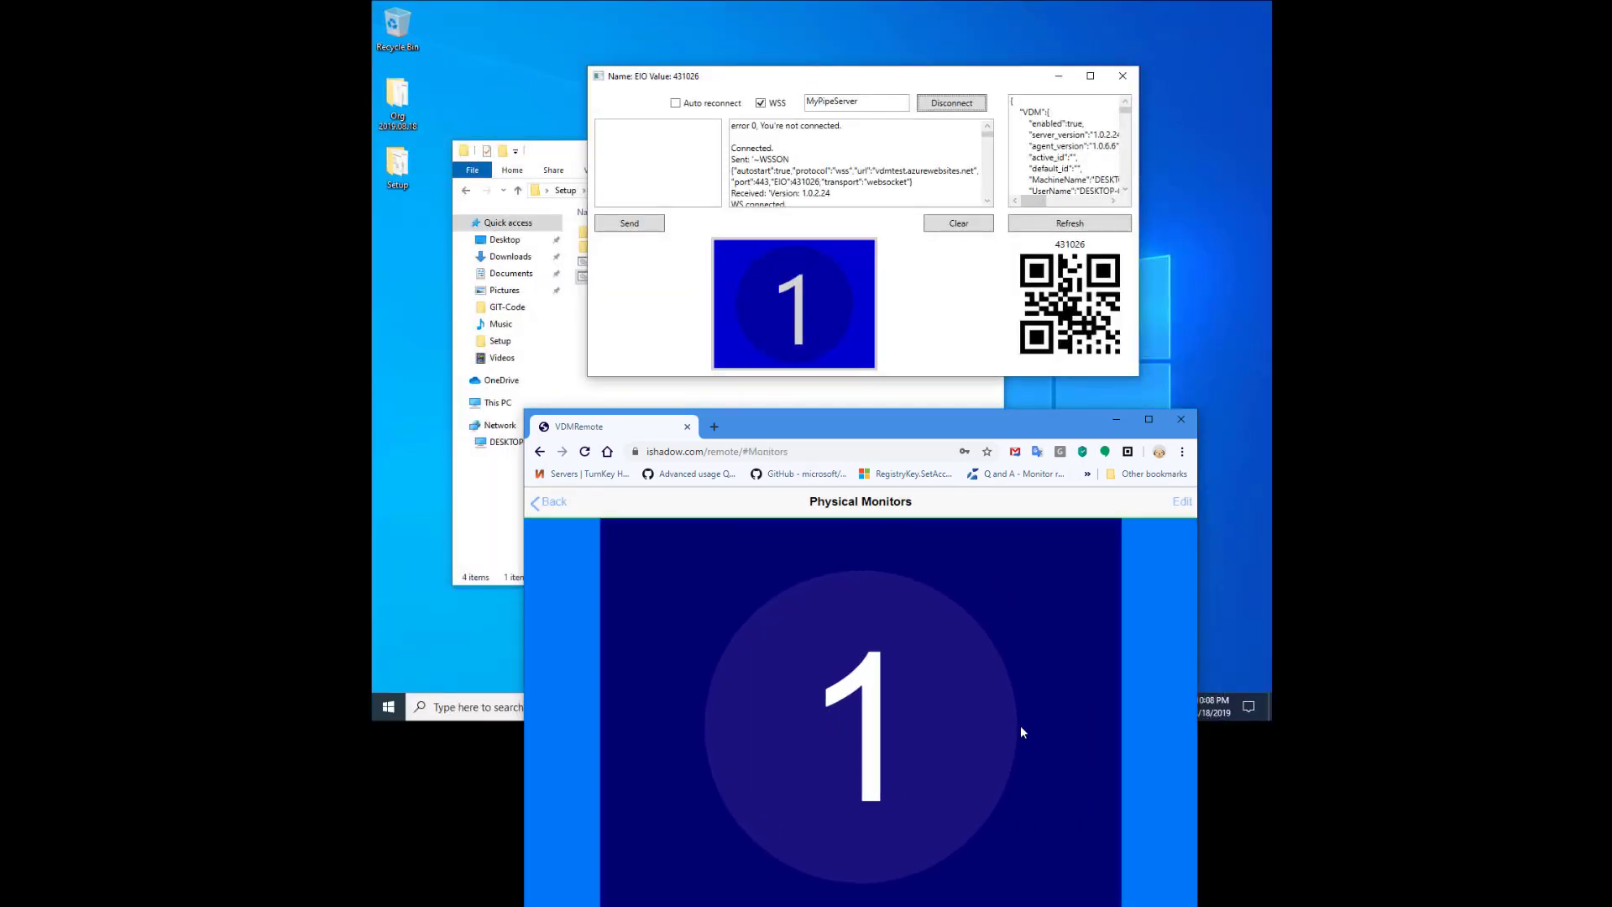
left_click(963, 731)
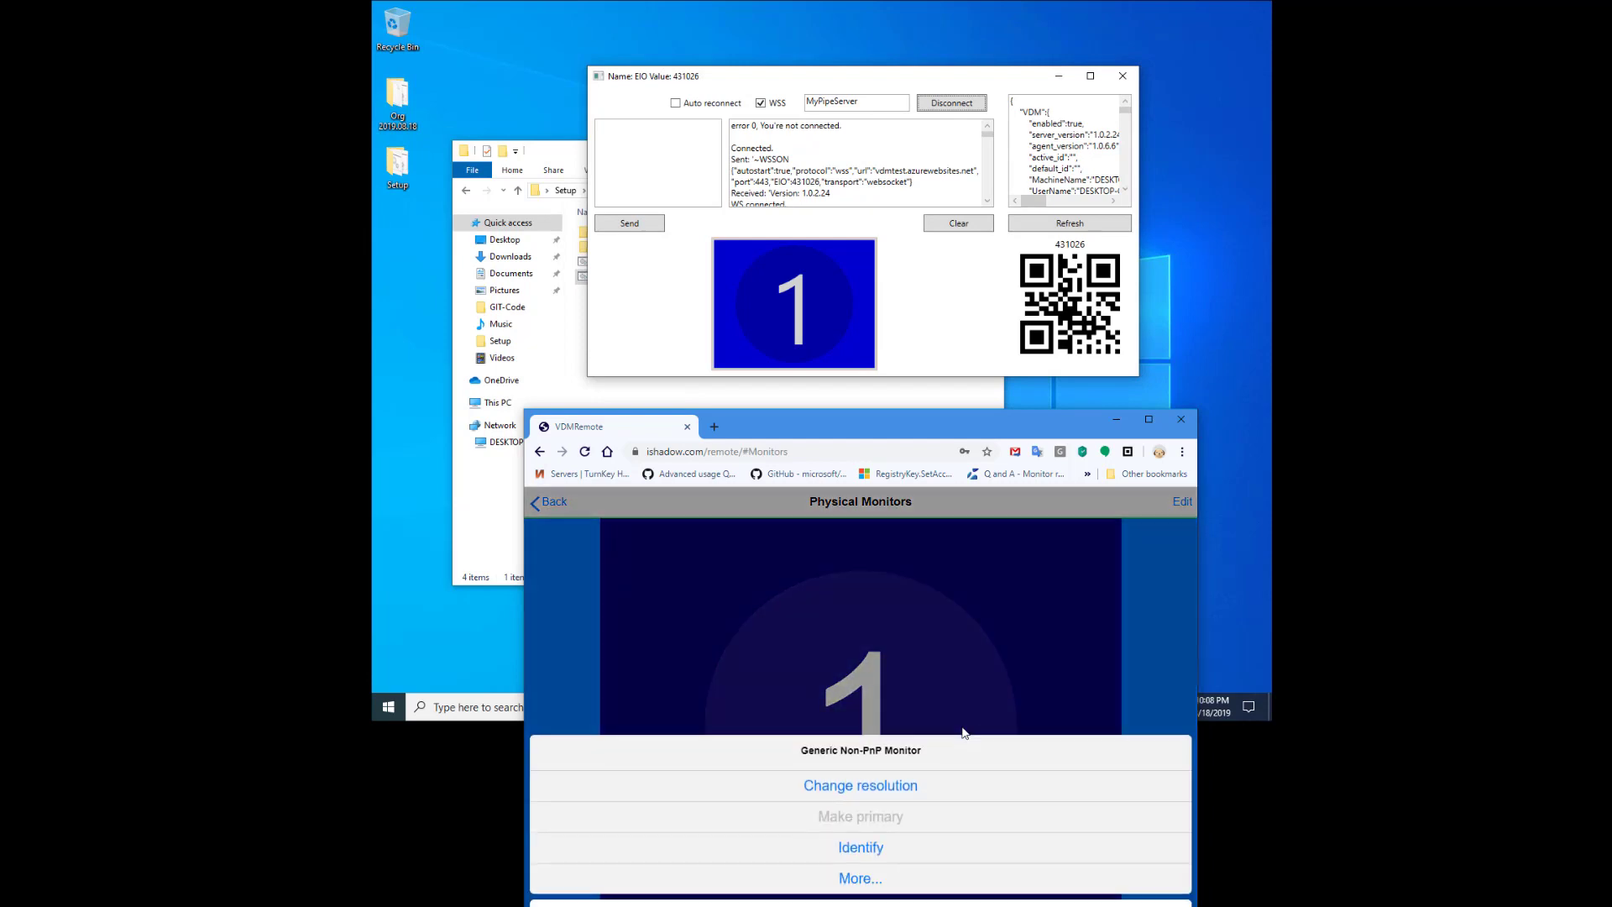
left_click(868, 850)
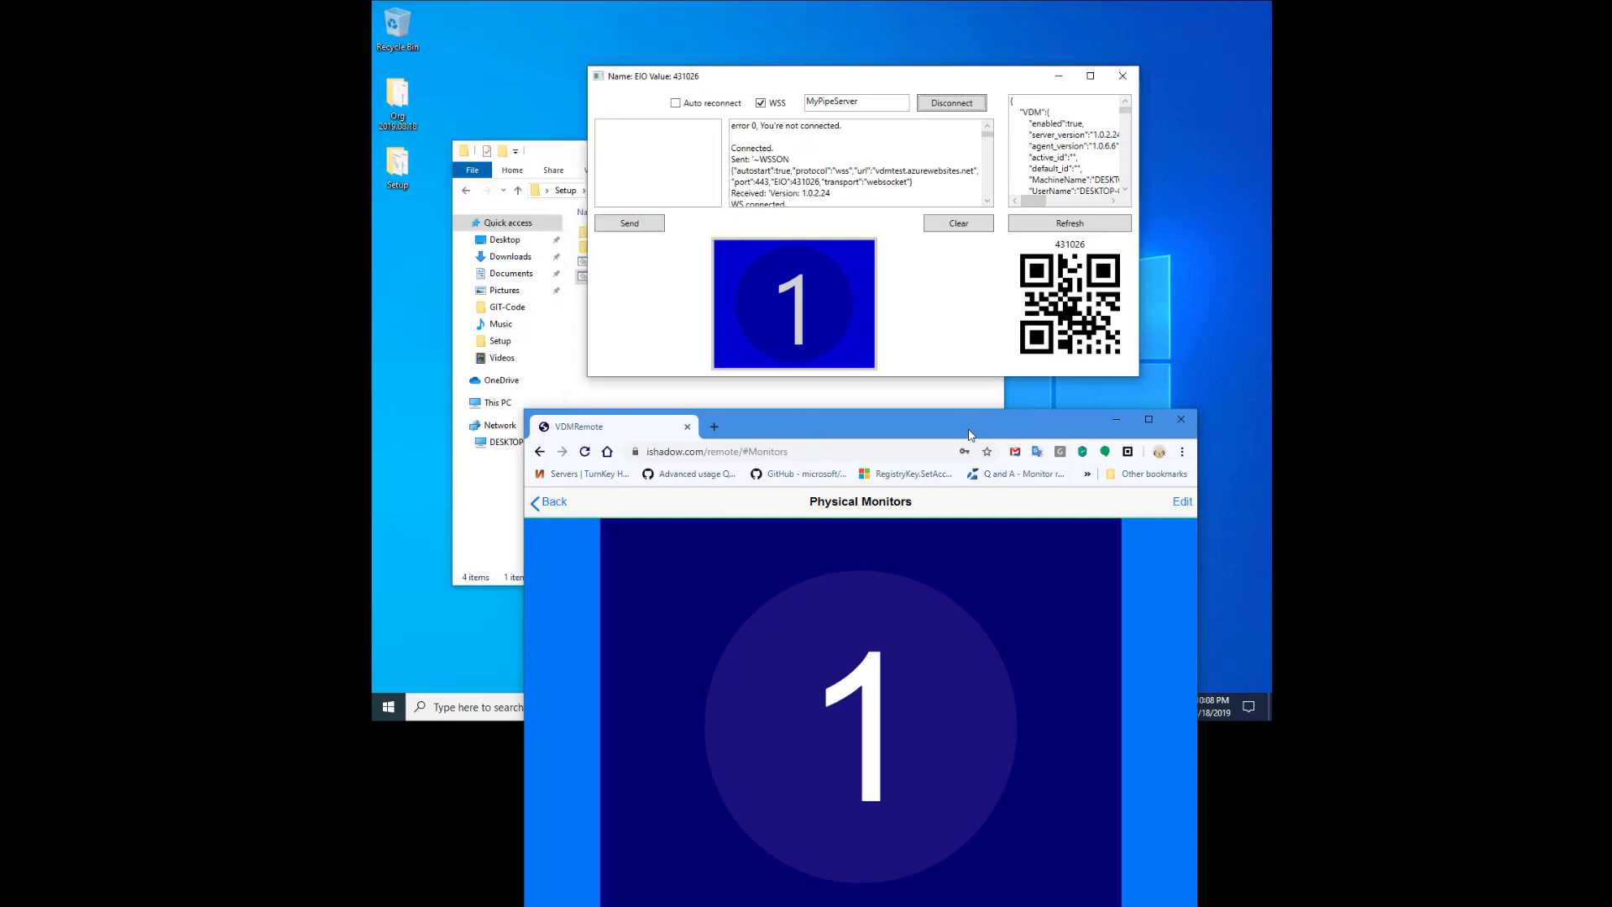
left_click_drag(964, 431, 905, 425)
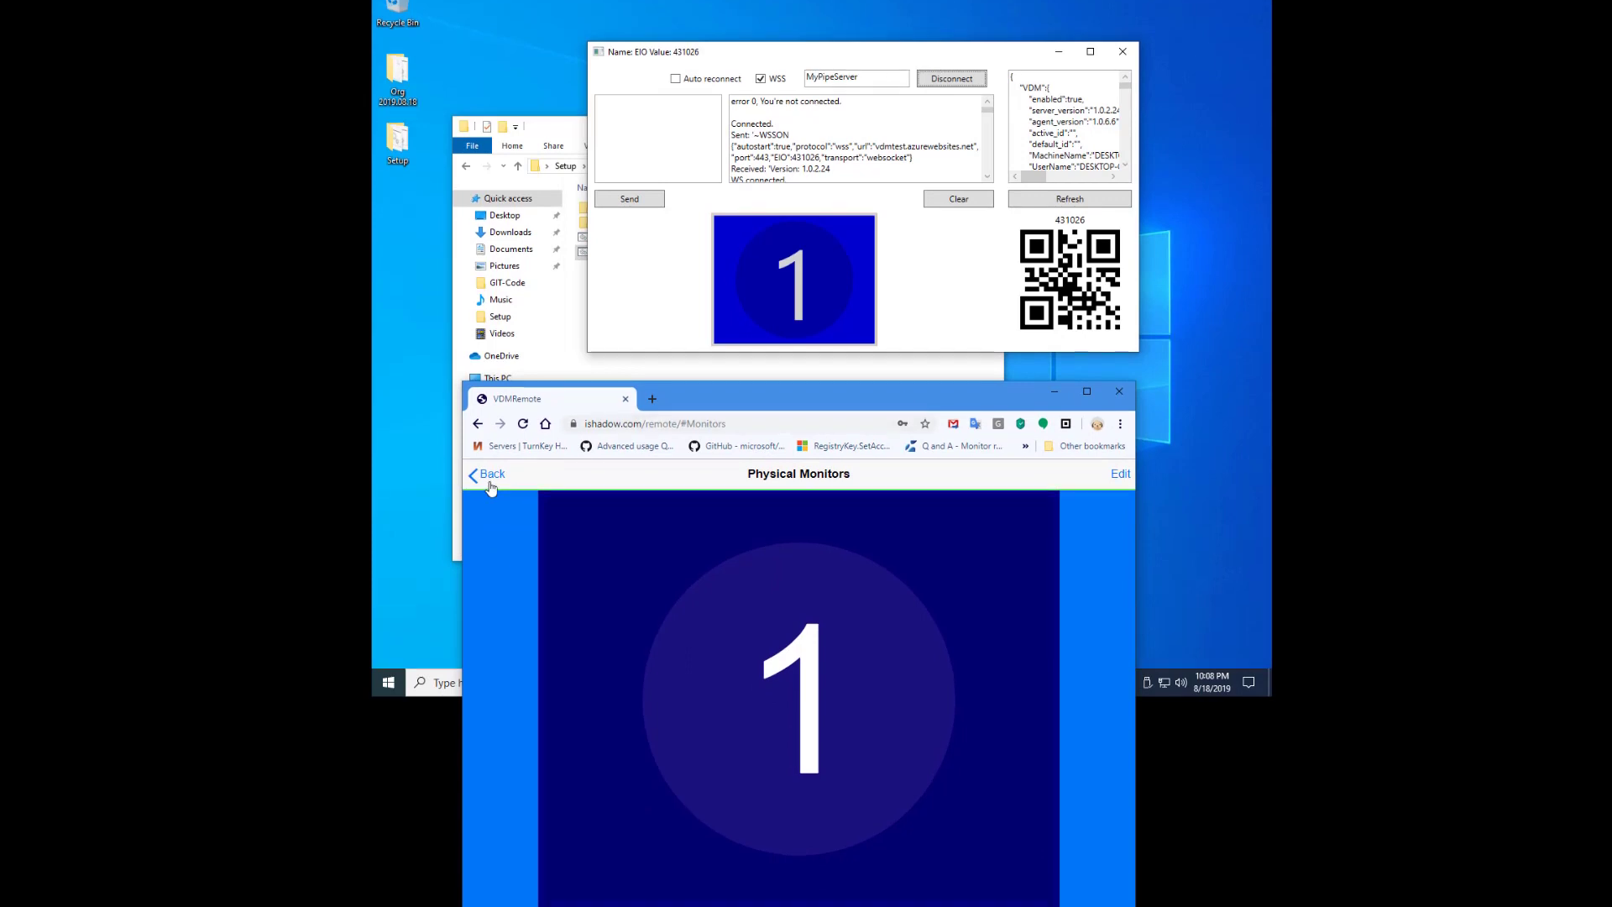
- Return home, disable VDM, and identify monitor 1 again from Physical Monitors
left_click(488, 498)
left_click(546, 883)
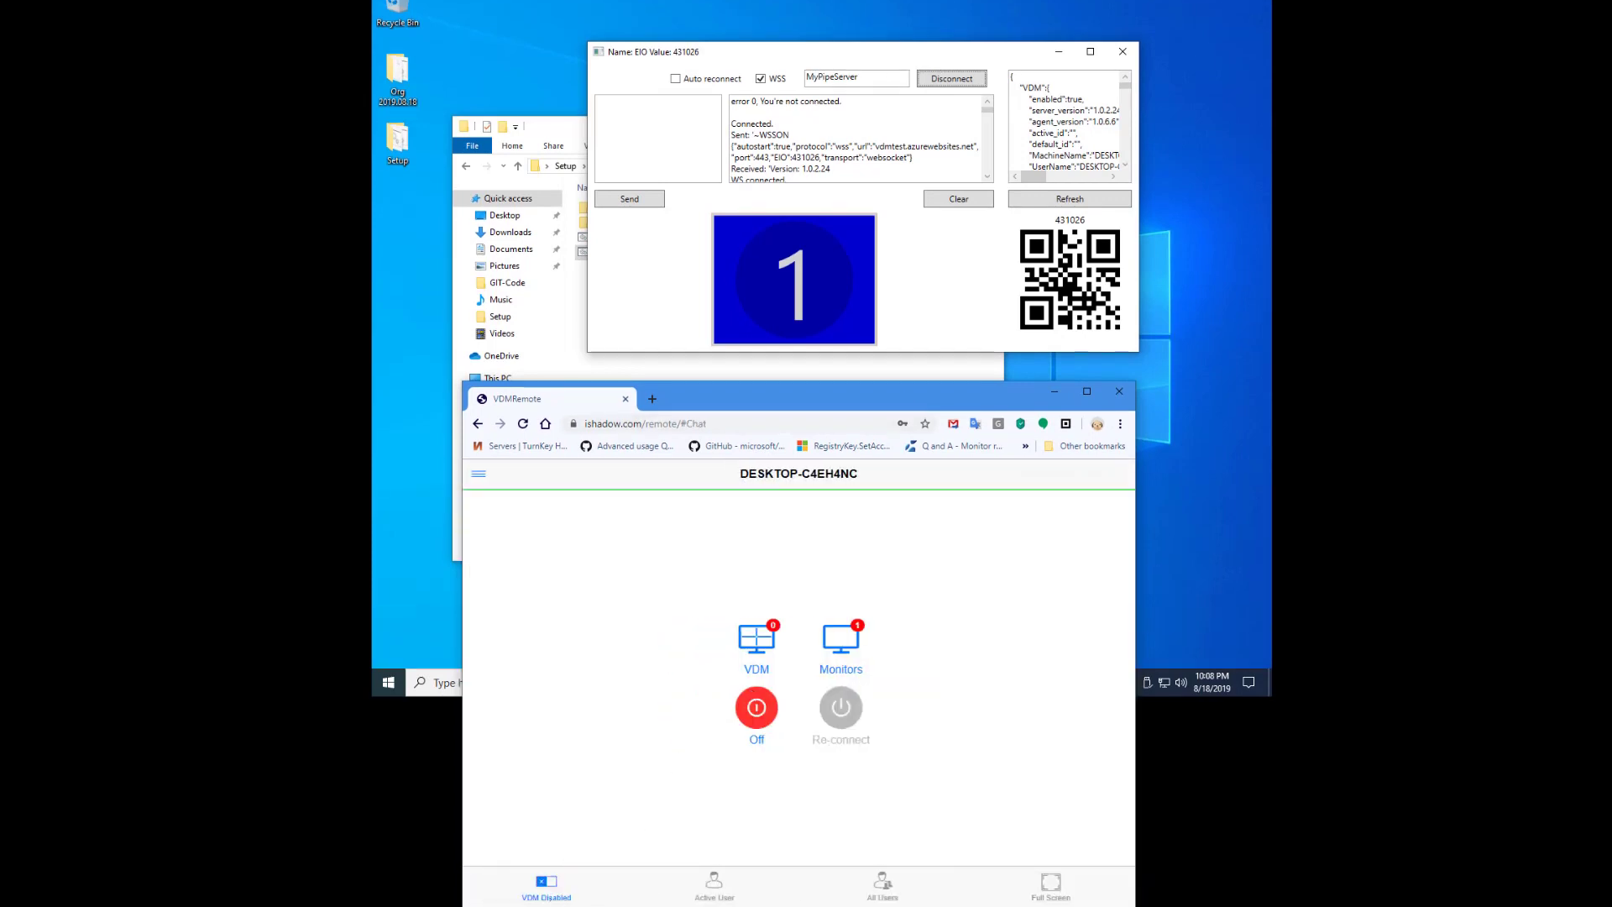
left_click(852, 634)
left_click(855, 658)
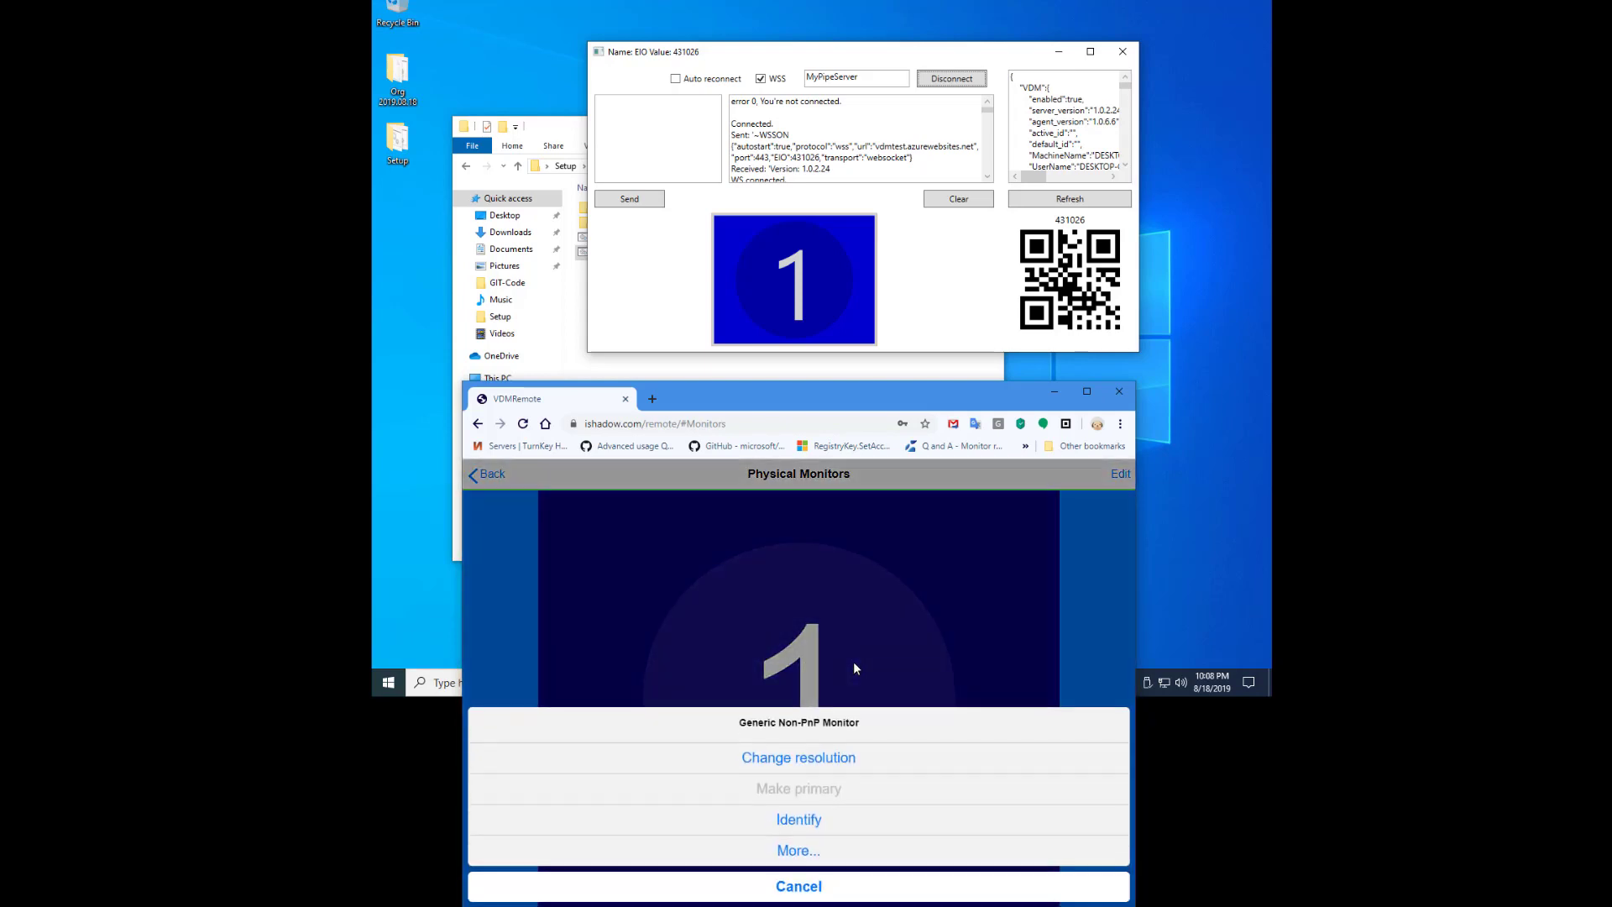
left_click(801, 831)
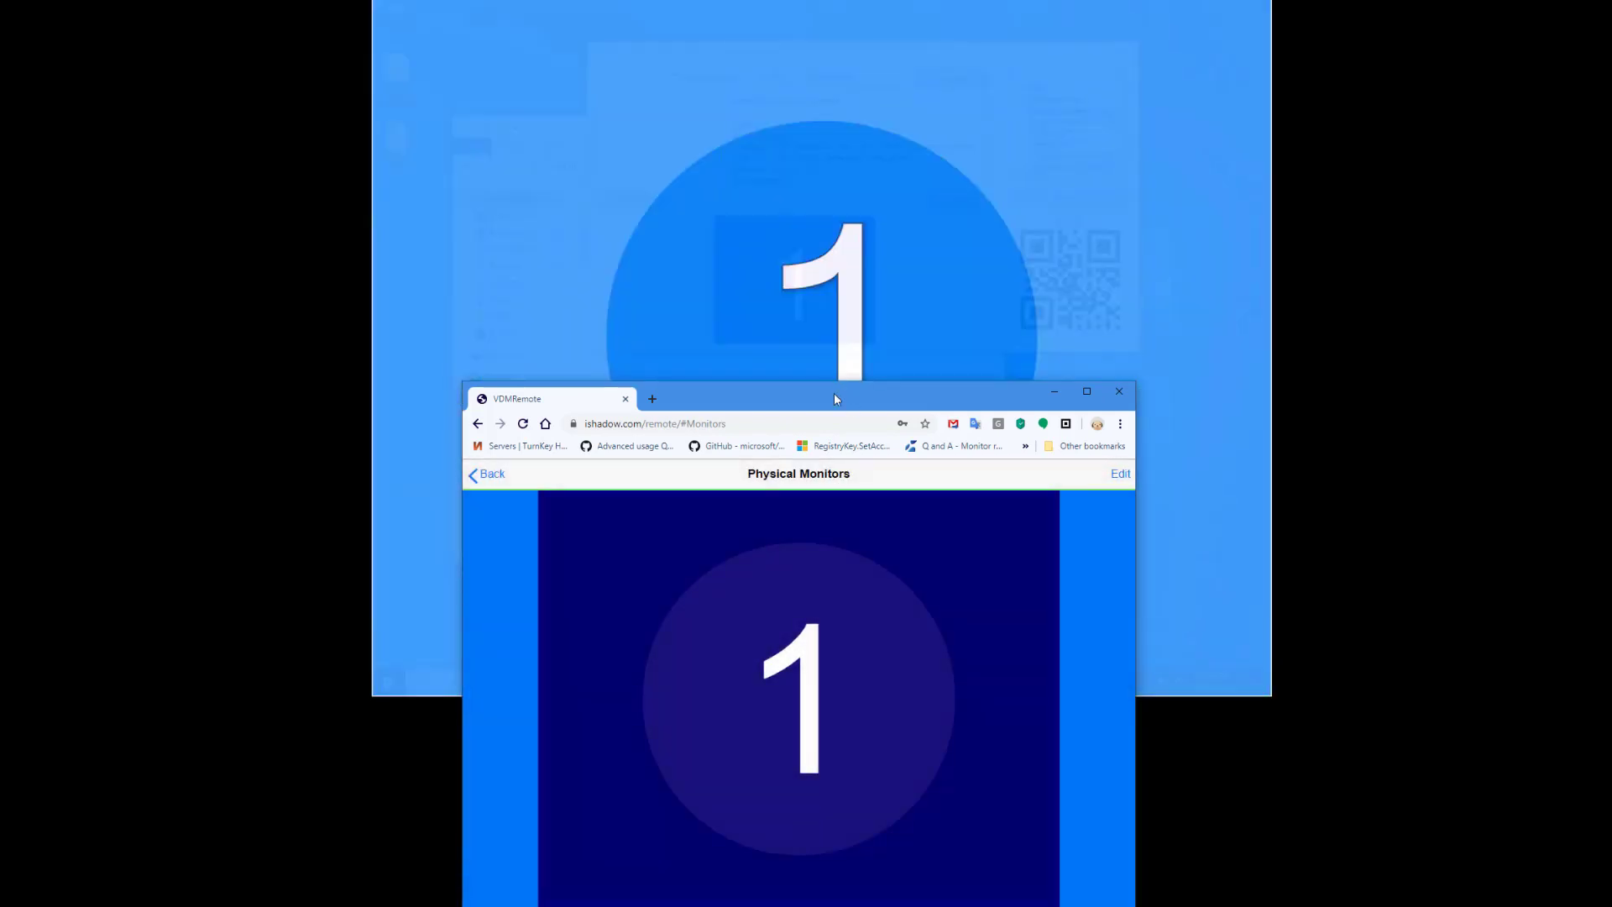
left_click_drag(833, 393, 128, 366)
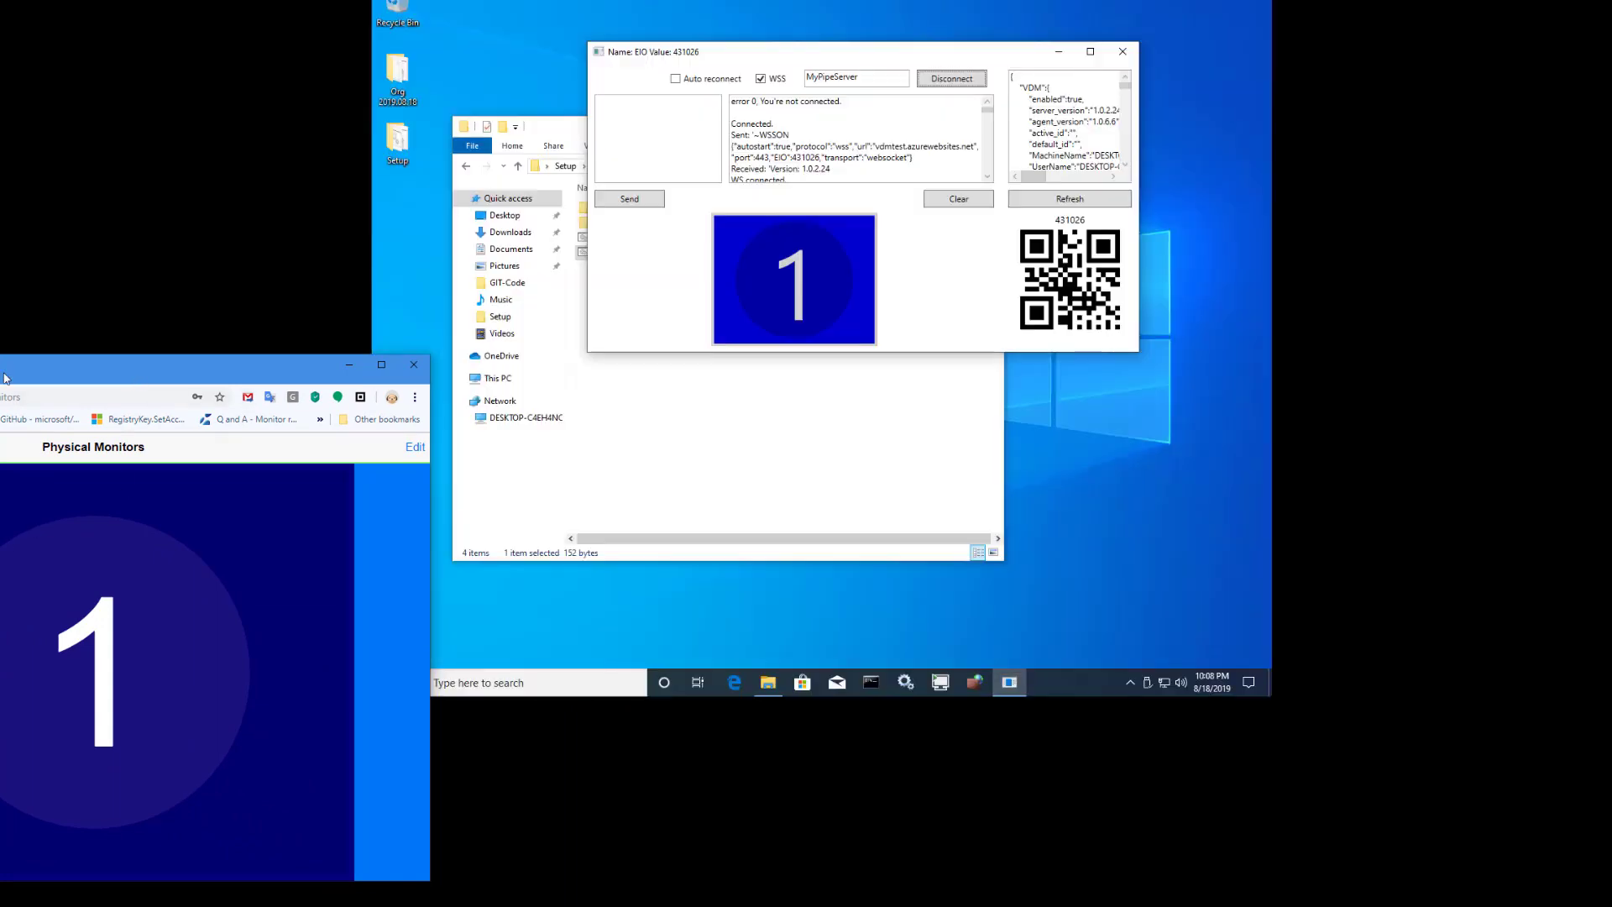
left_click_drag(4, 377, 104, 230)
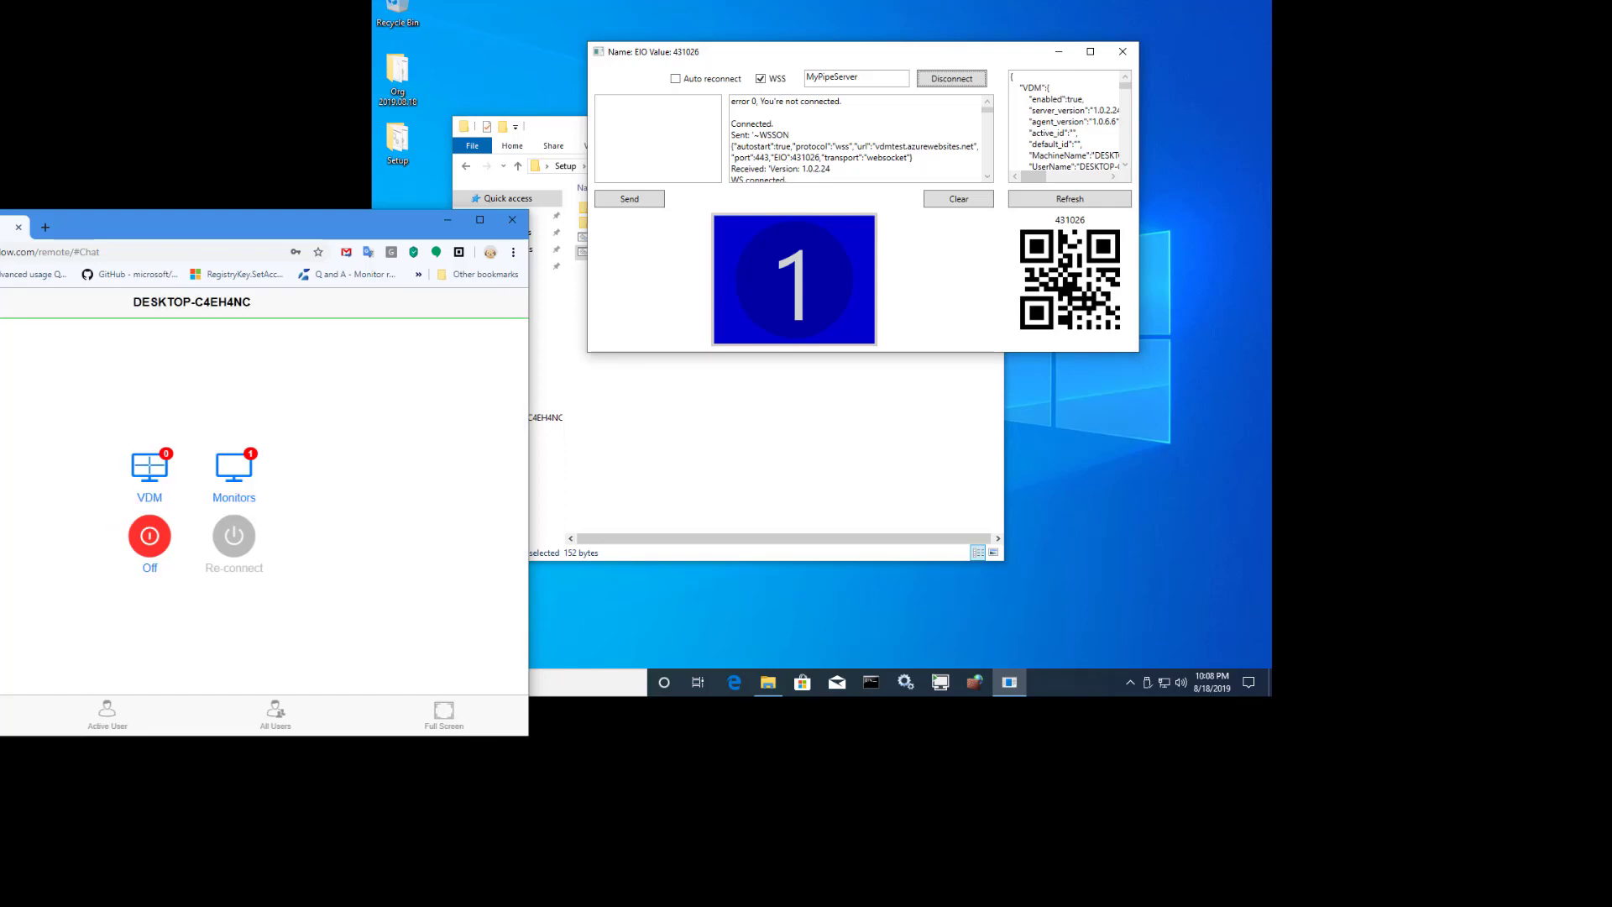
- Run Multi-mon-set from the Setup folder, then bring the EIO app and VDMRemote forward
left_click(775, 464)
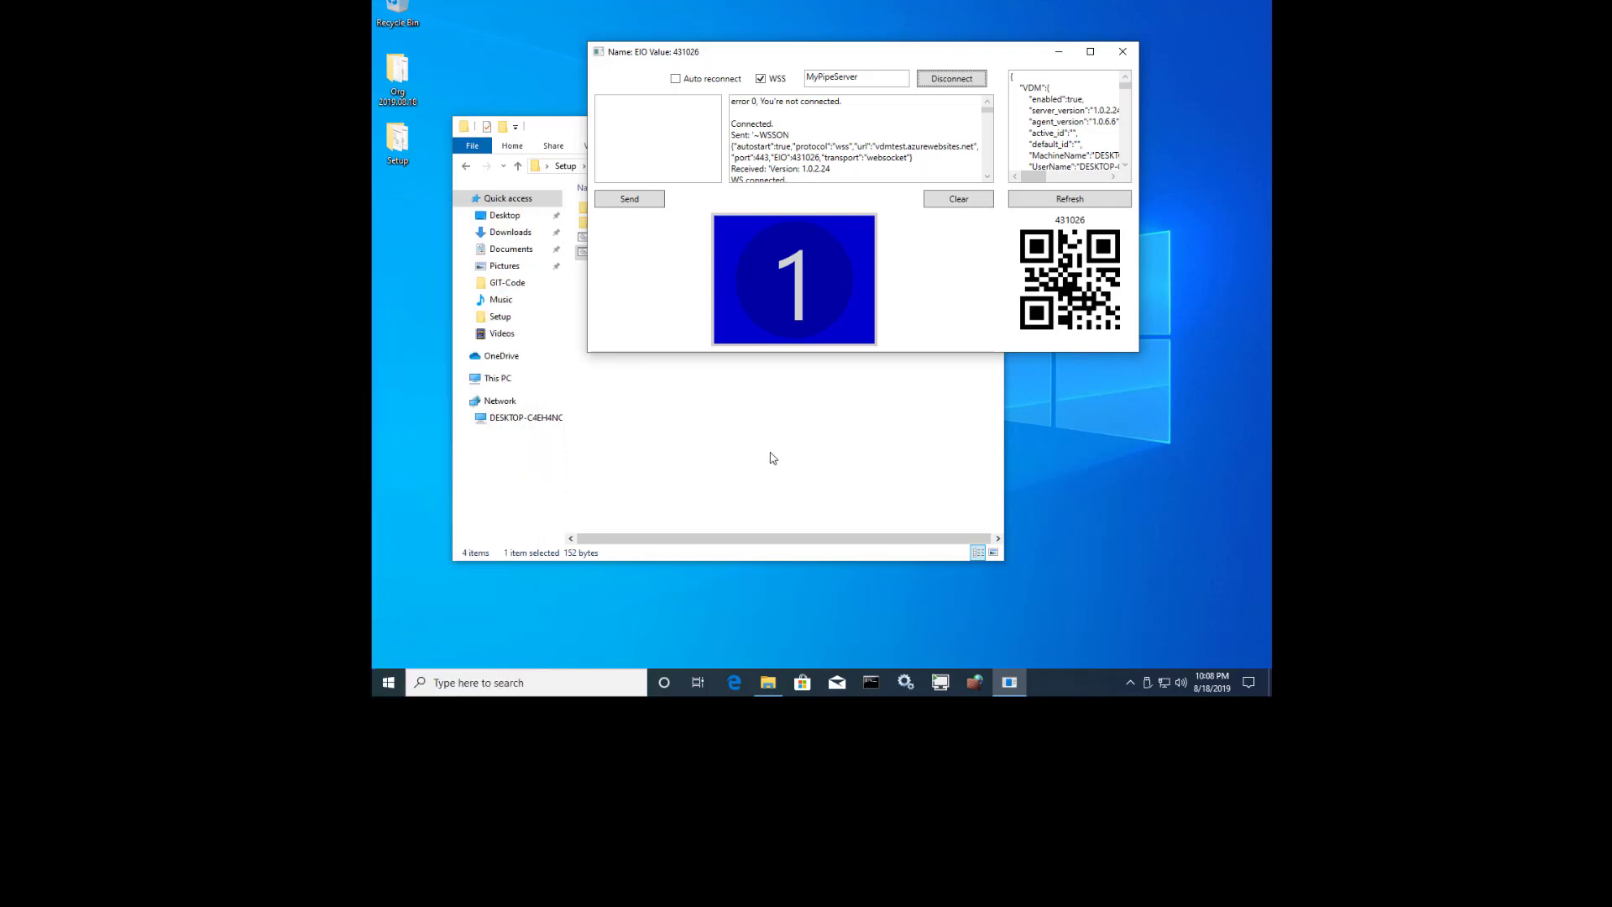
left_click(773, 457)
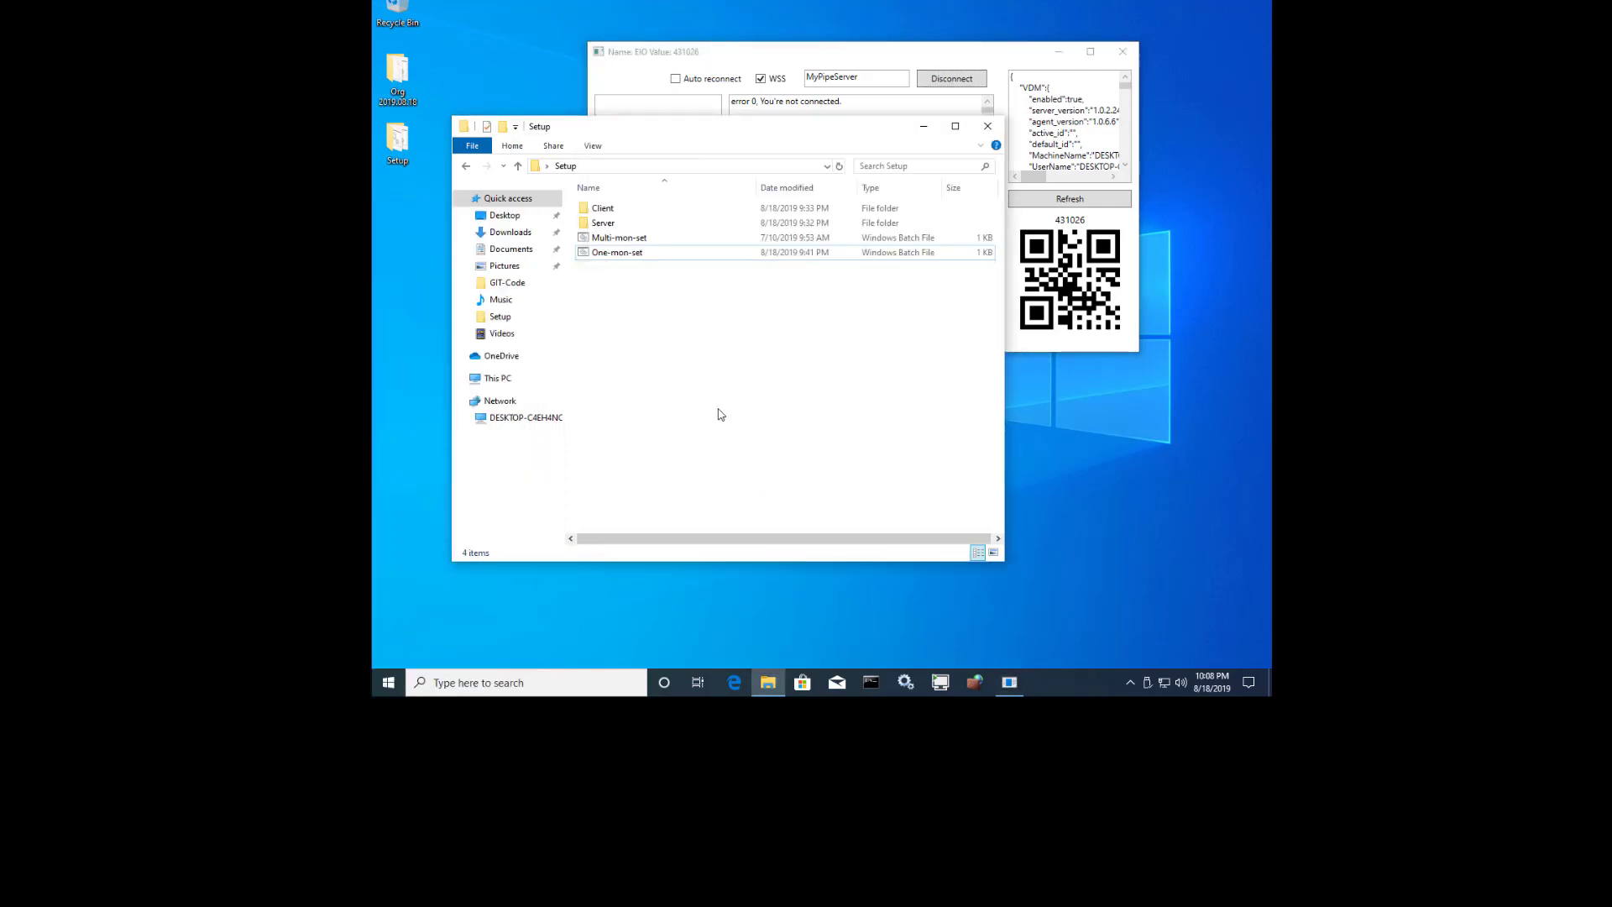
double_click(628, 239)
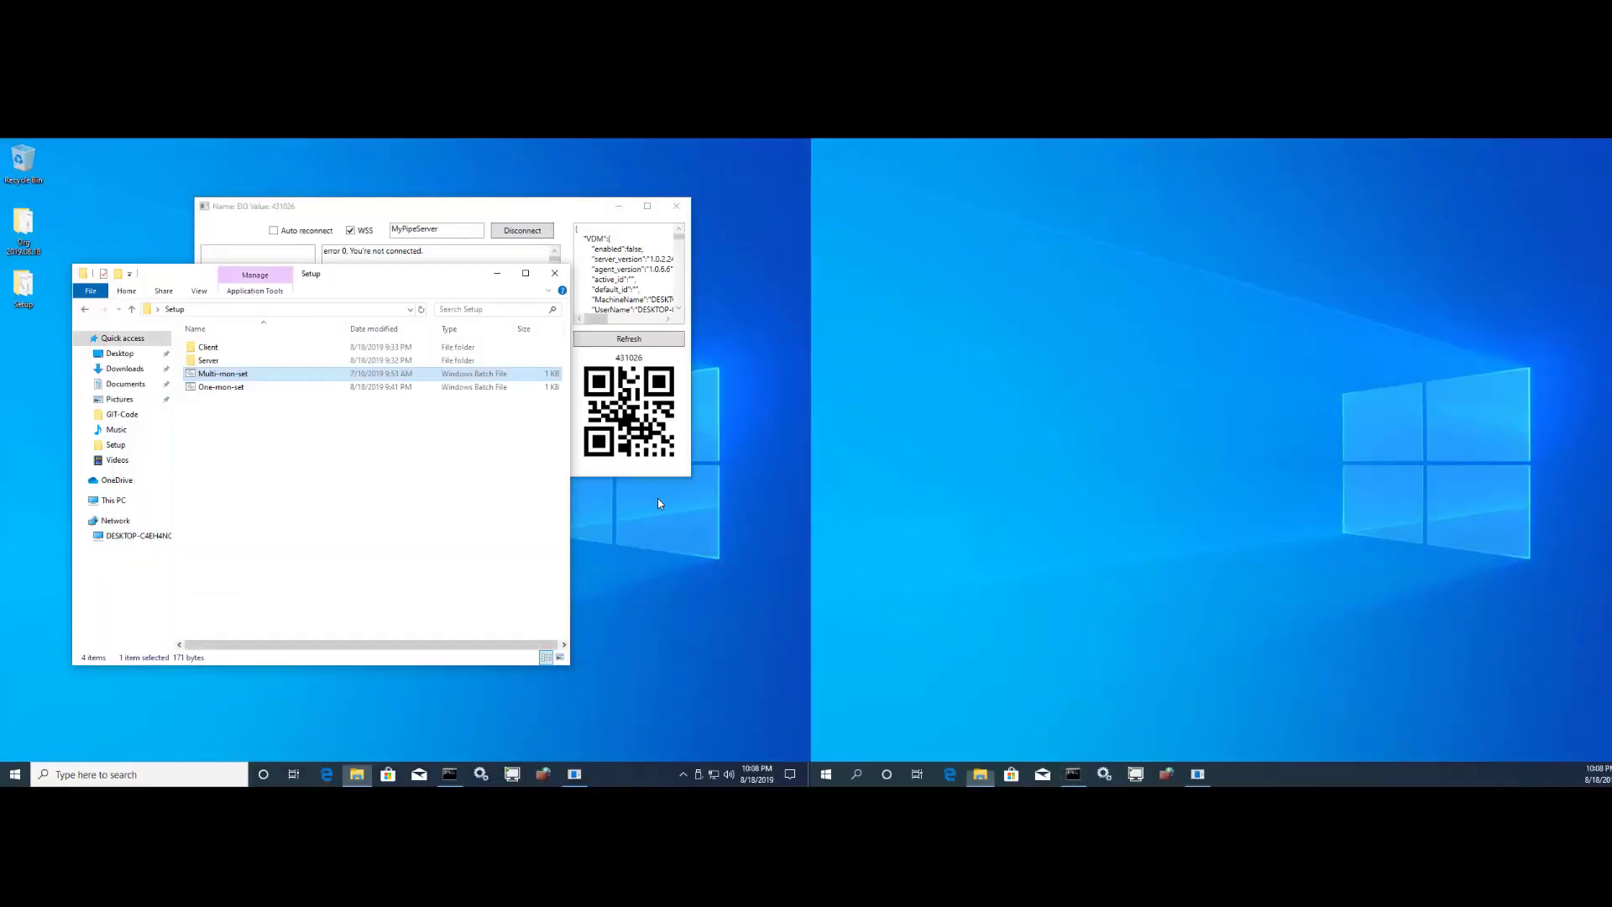
left_click(553, 213)
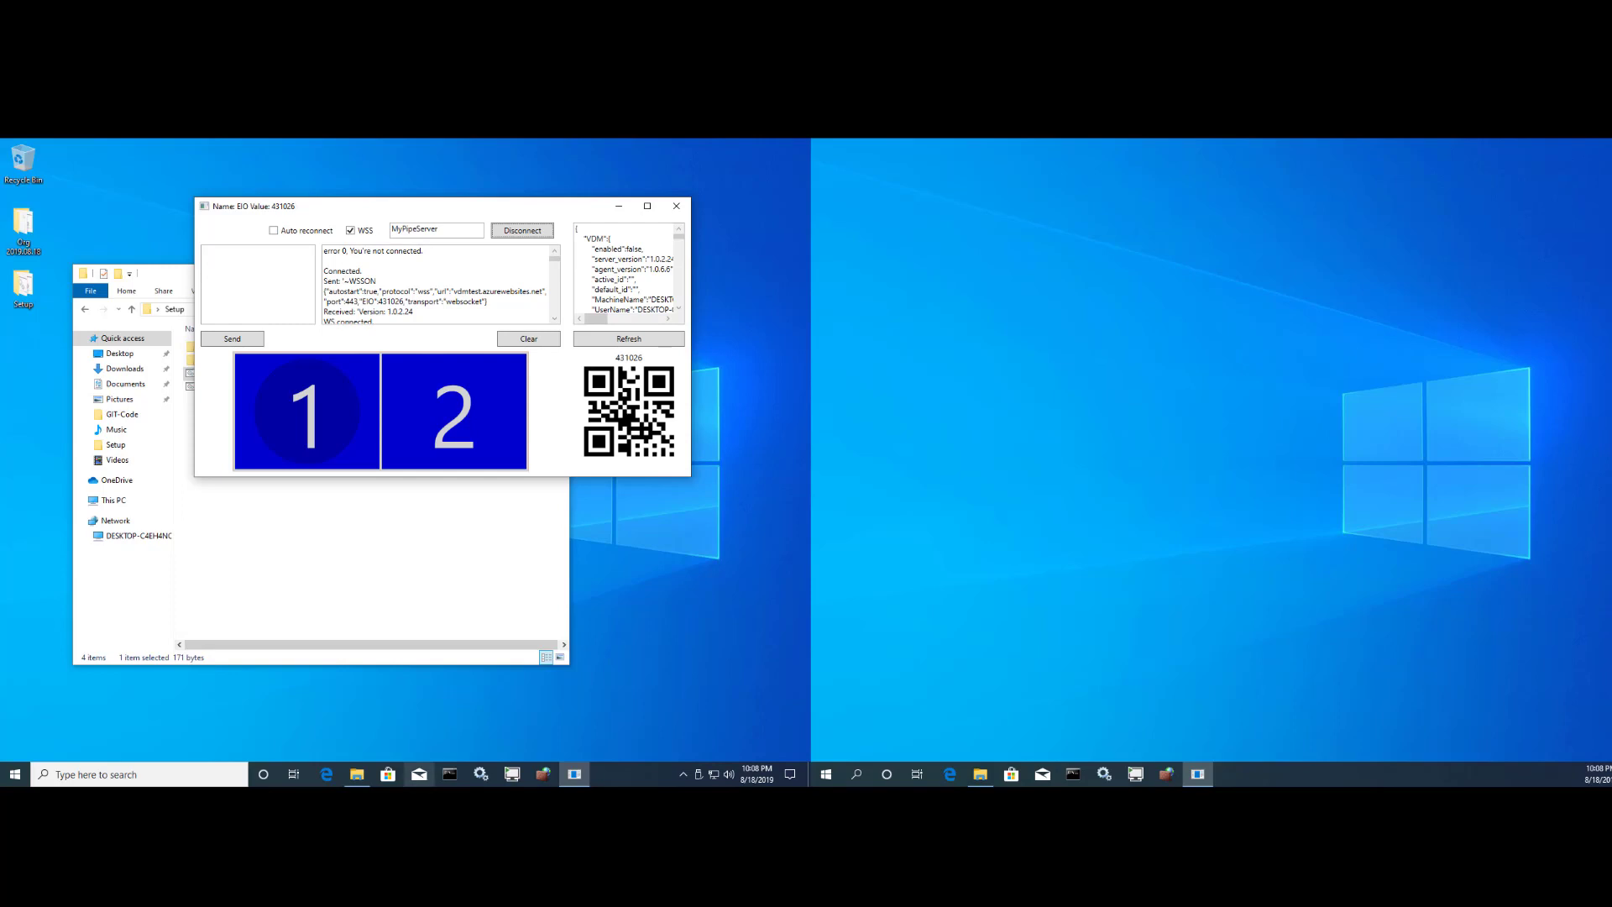
left_click(419, 773)
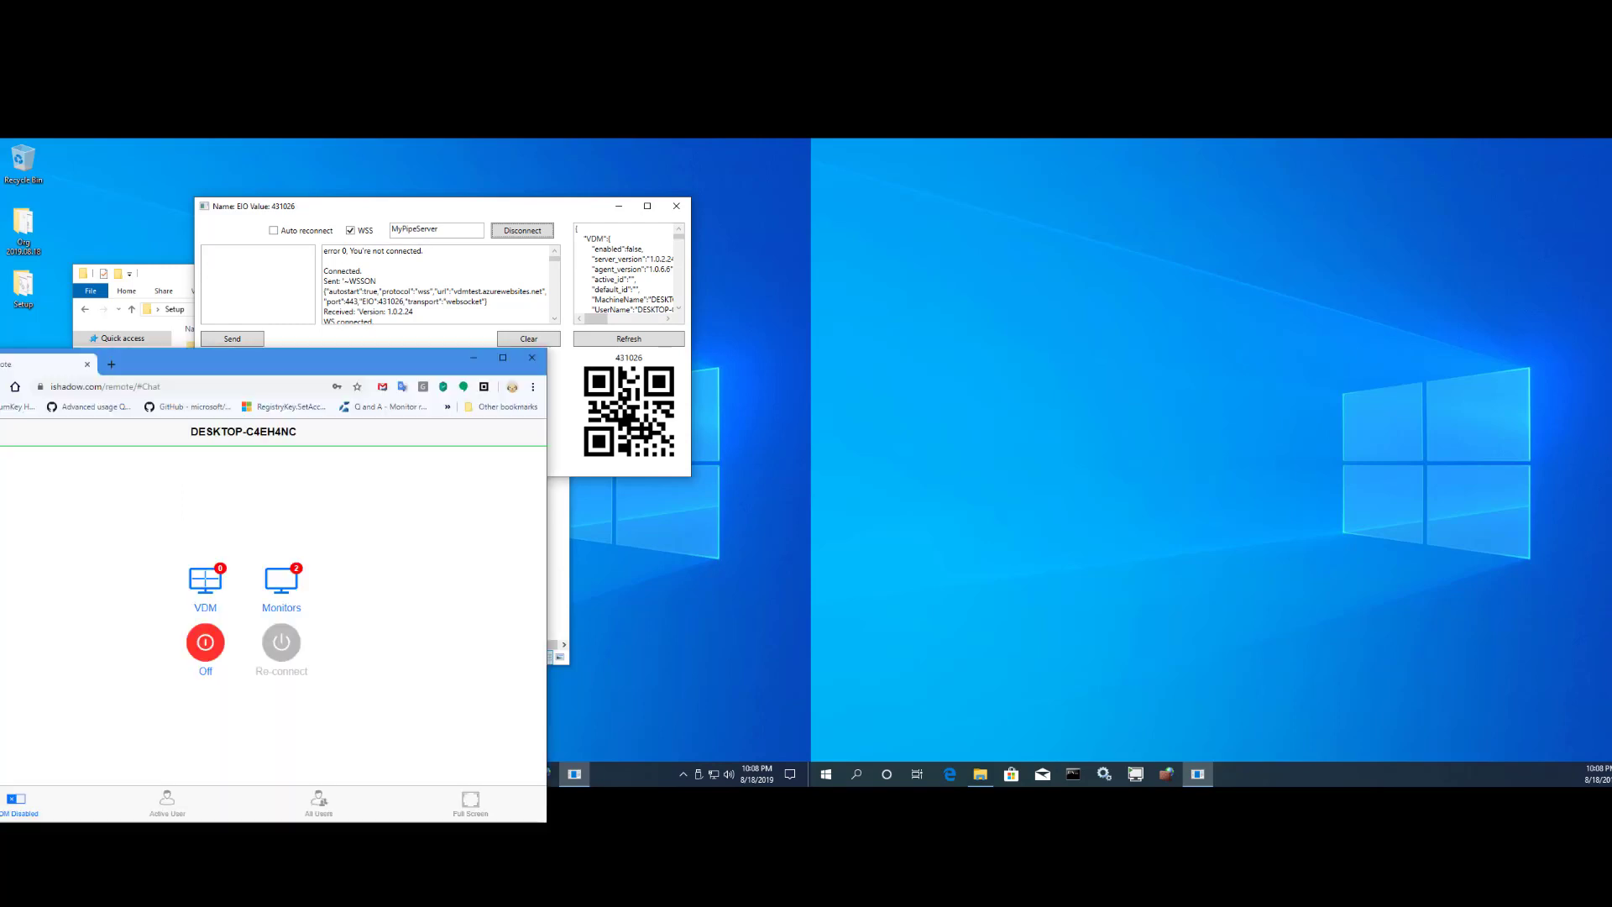
- In Monitors, drag monitor 2 lower than monitor 1 and confirm the arrangement
left_click(282, 583)
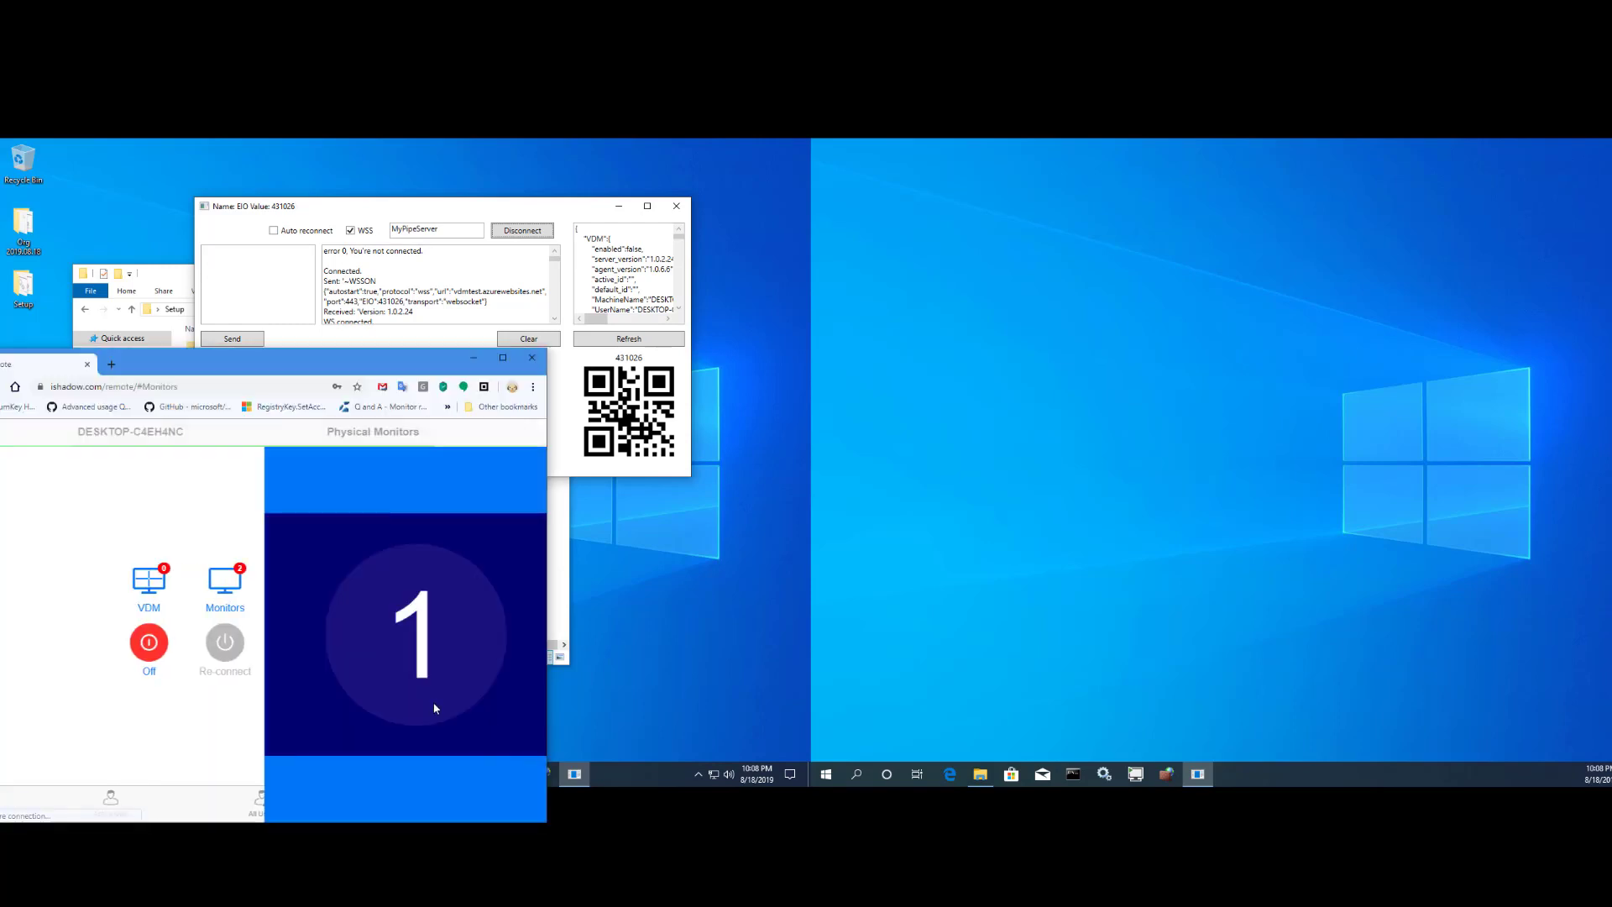
left_click_drag(320, 365, 482, 486)
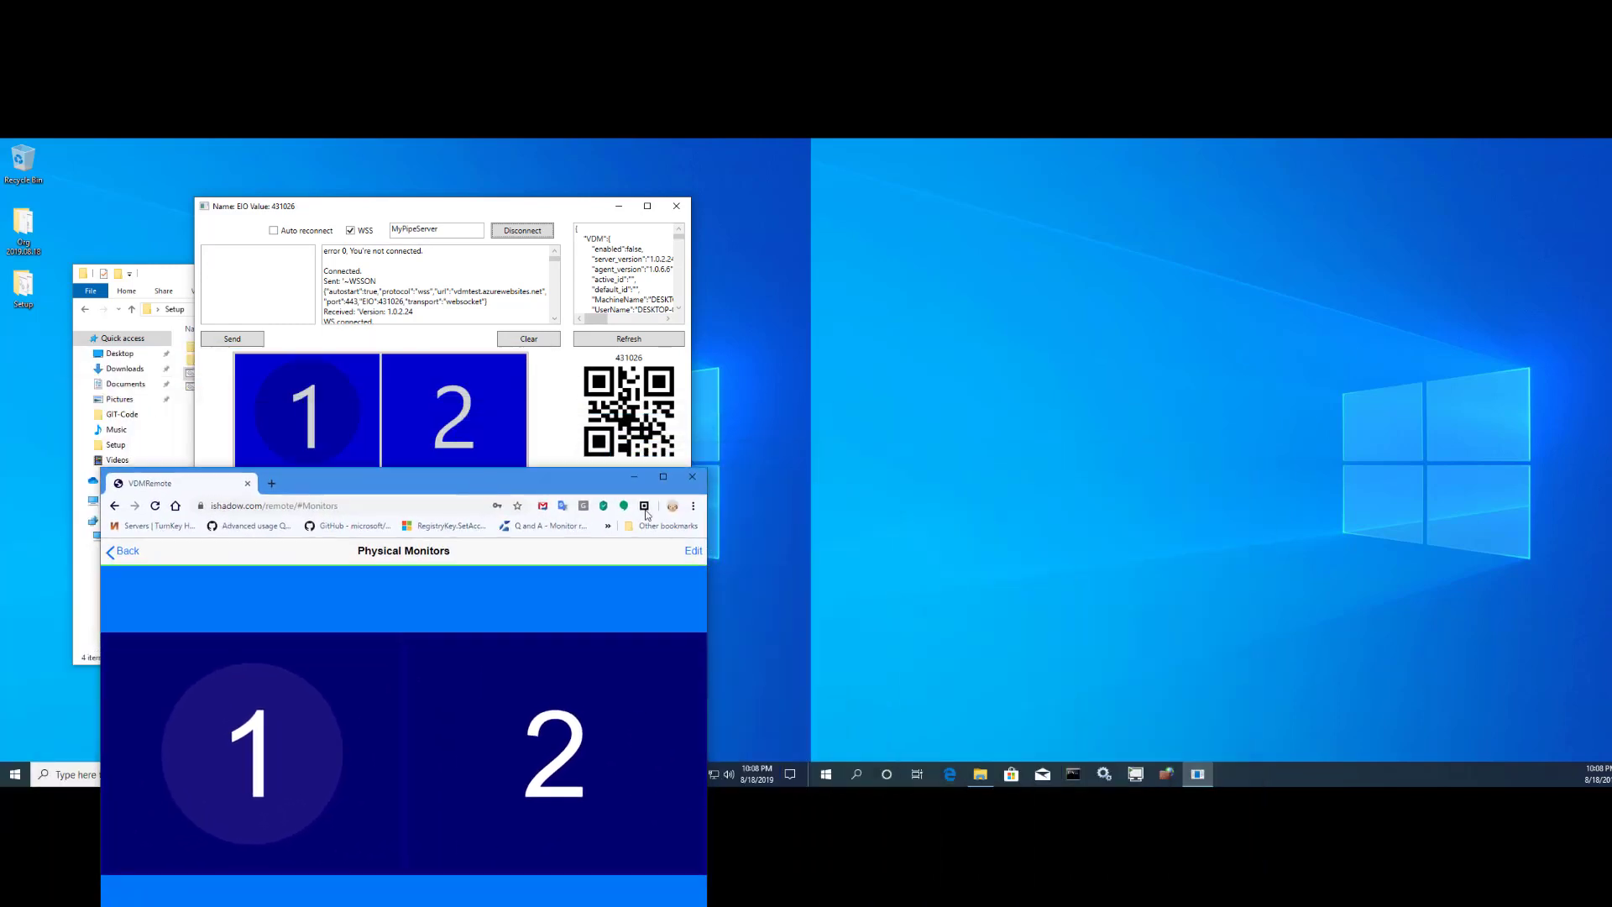
left_click(701, 551)
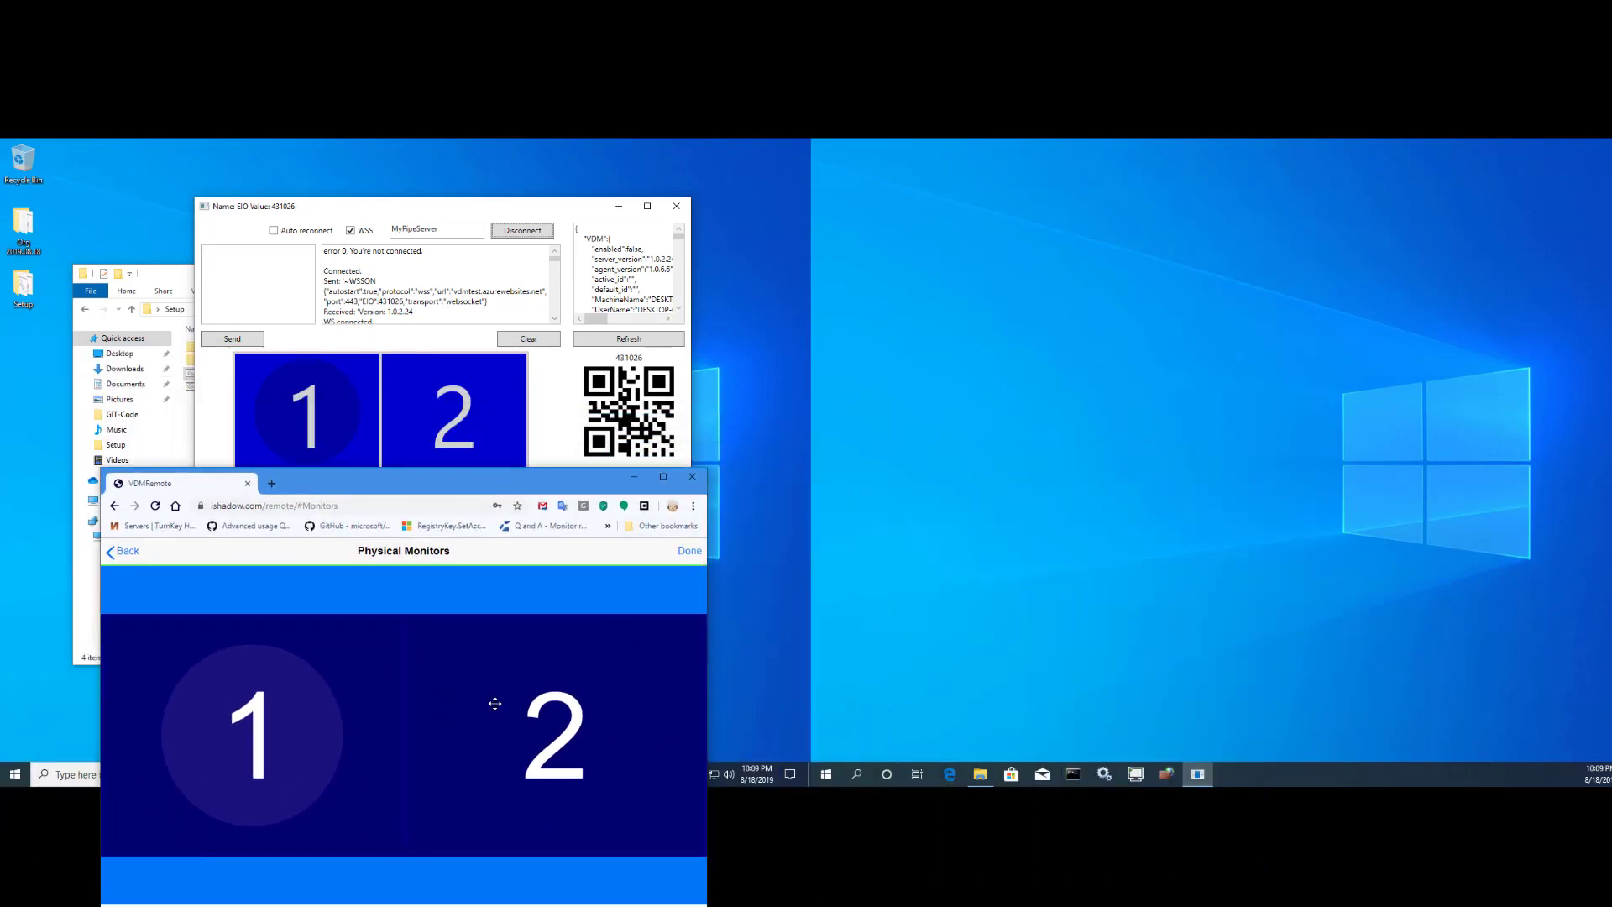
left_click_drag(493, 705, 496, 738)
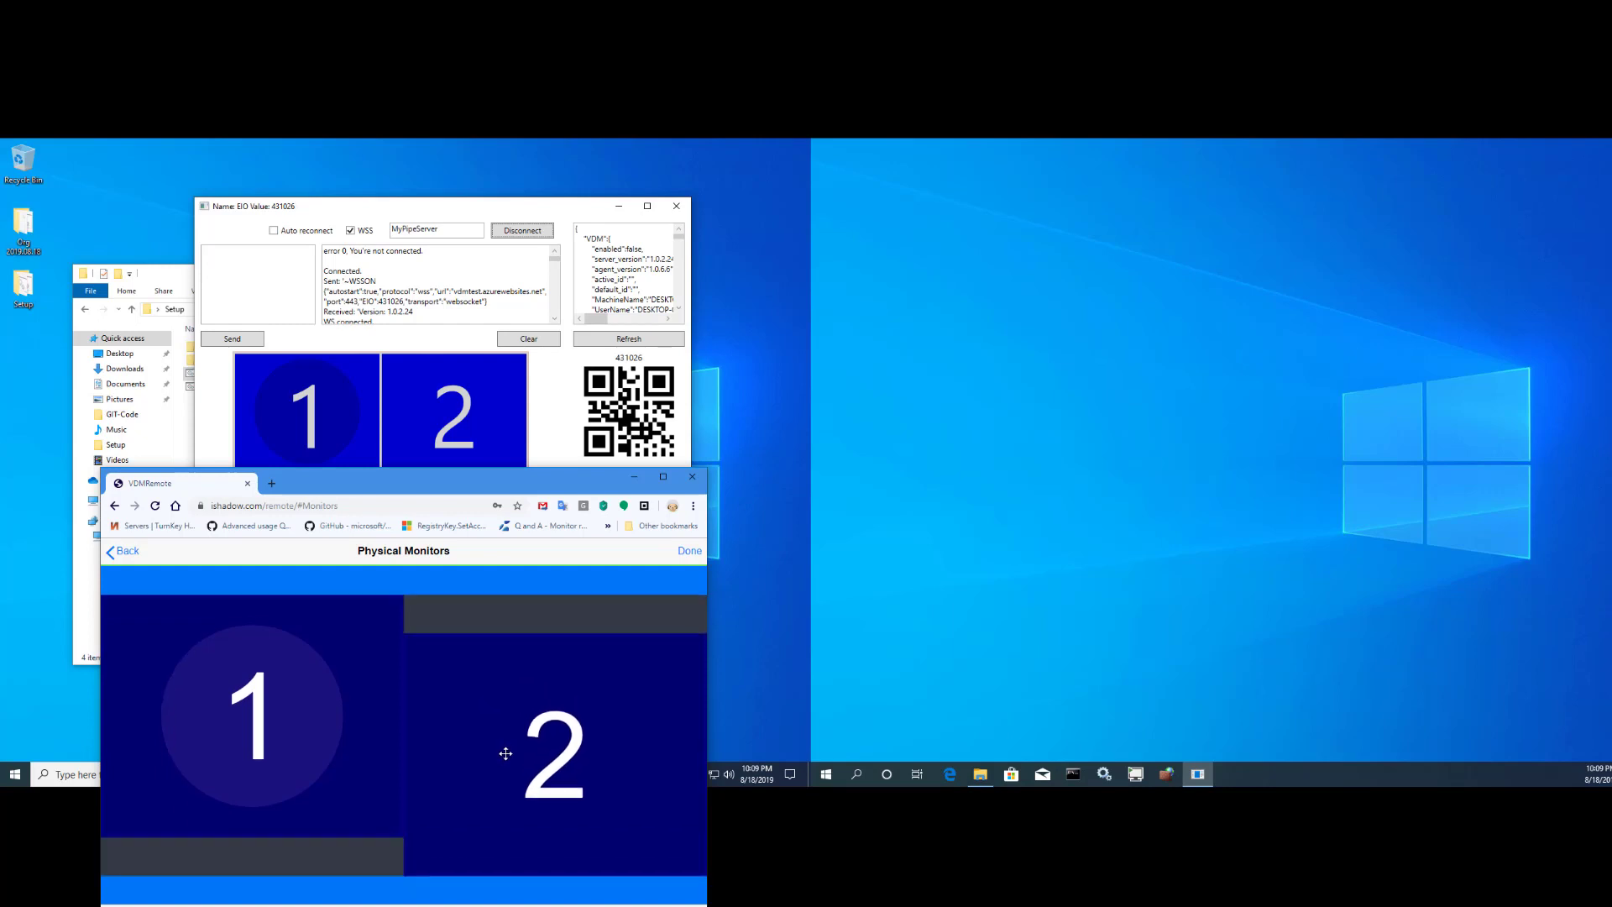
left_click(685, 553)
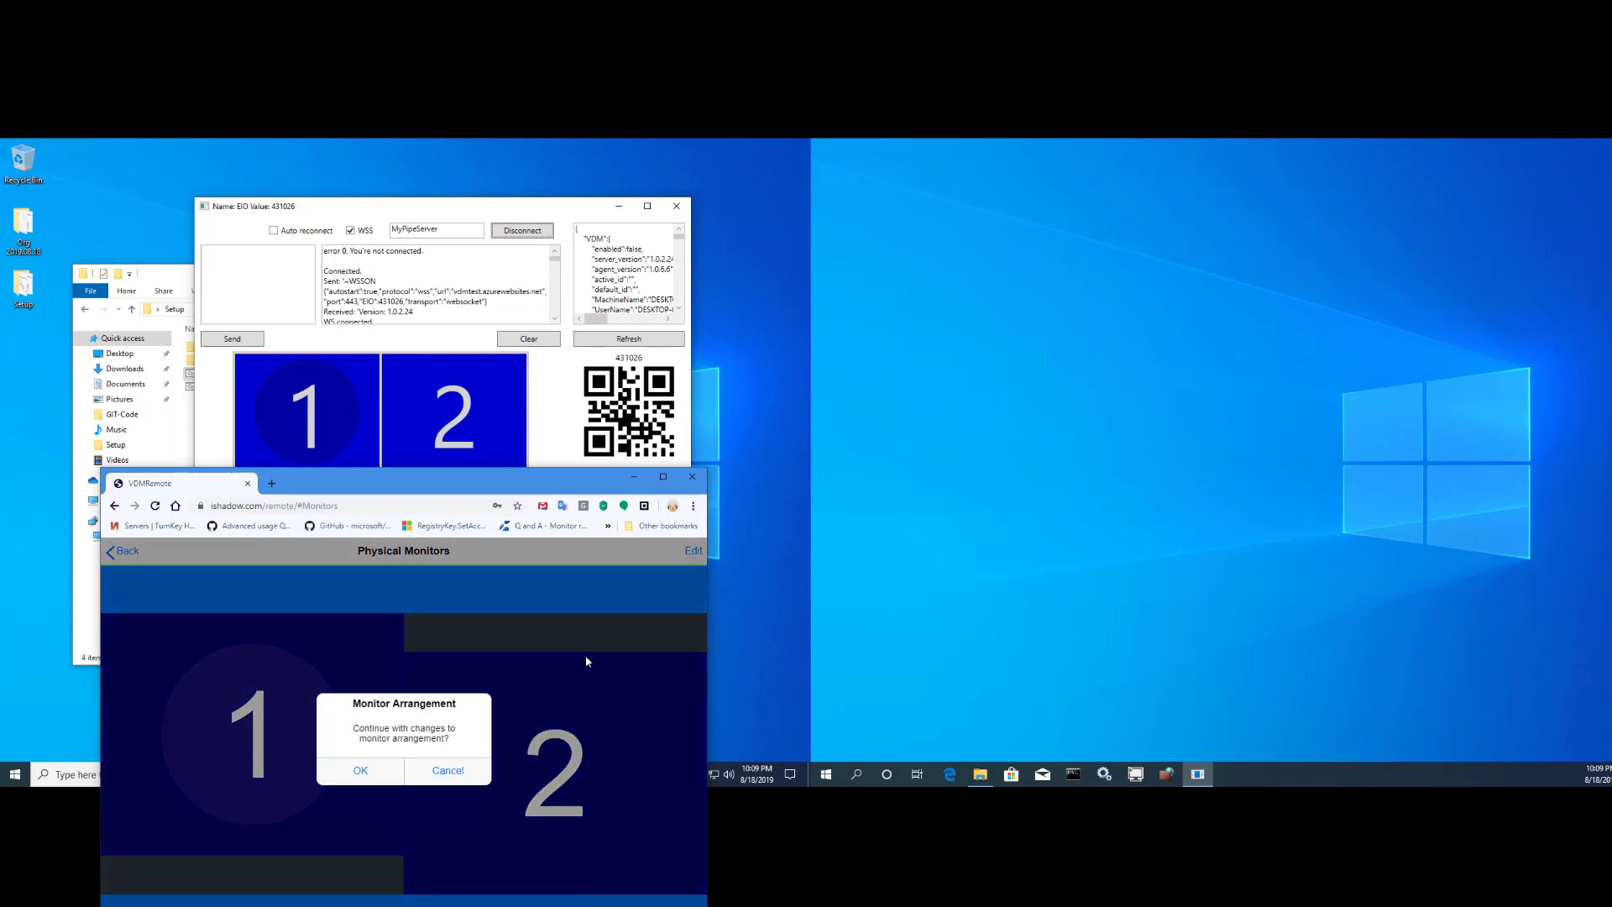
left_click(375, 774)
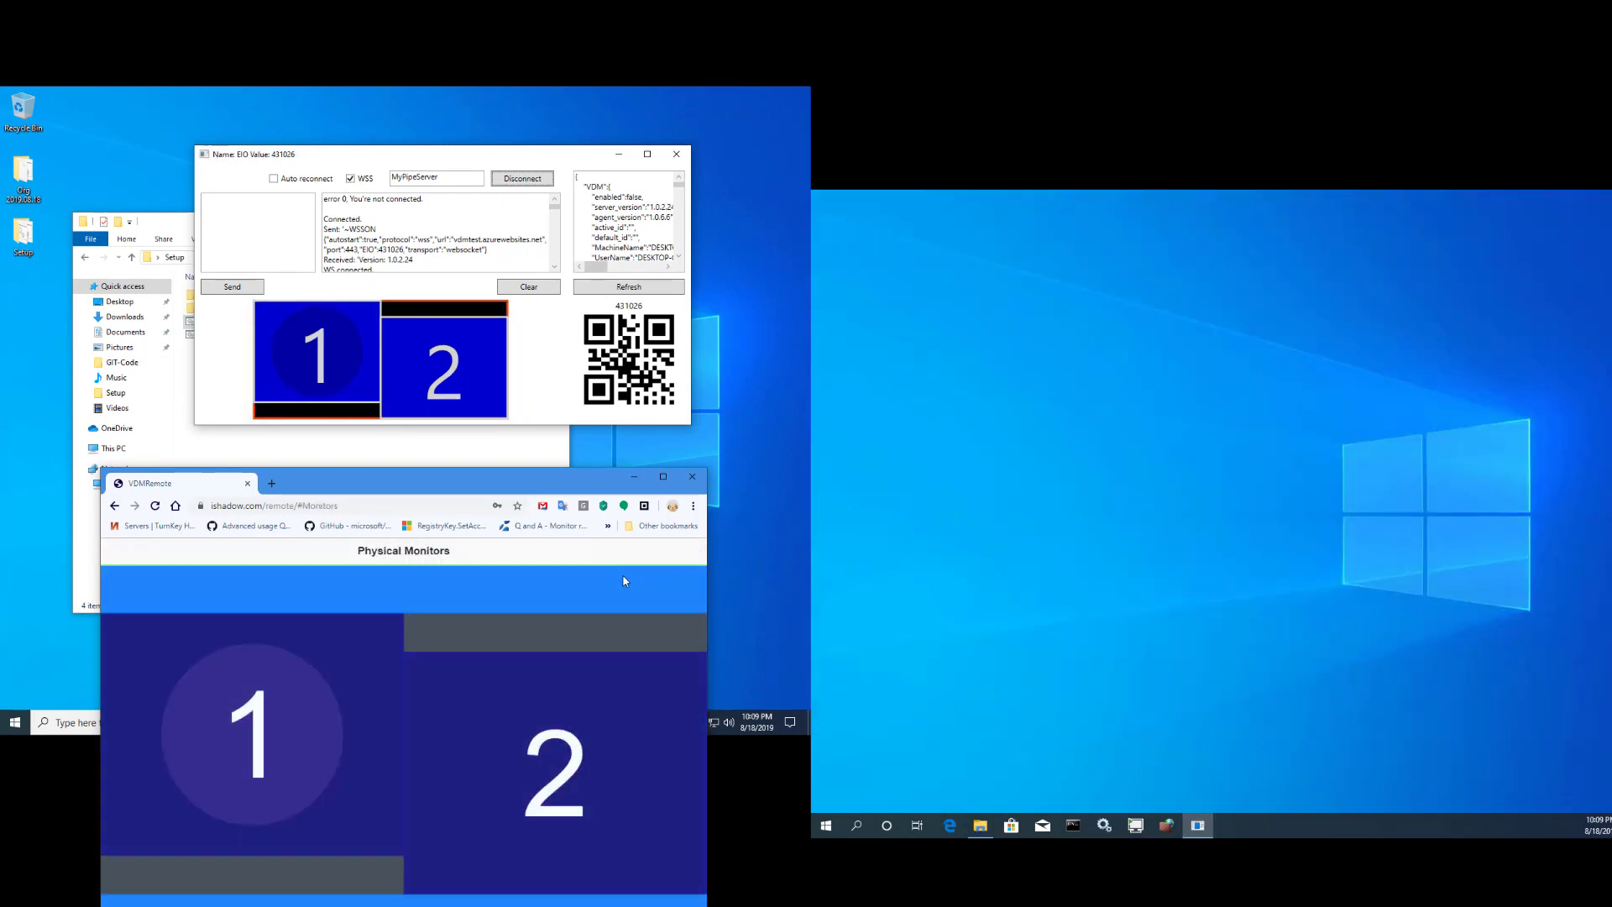
- Drag monitor 2 back level with monitor 1, confirm, and return to the home page
left_click(696, 553)
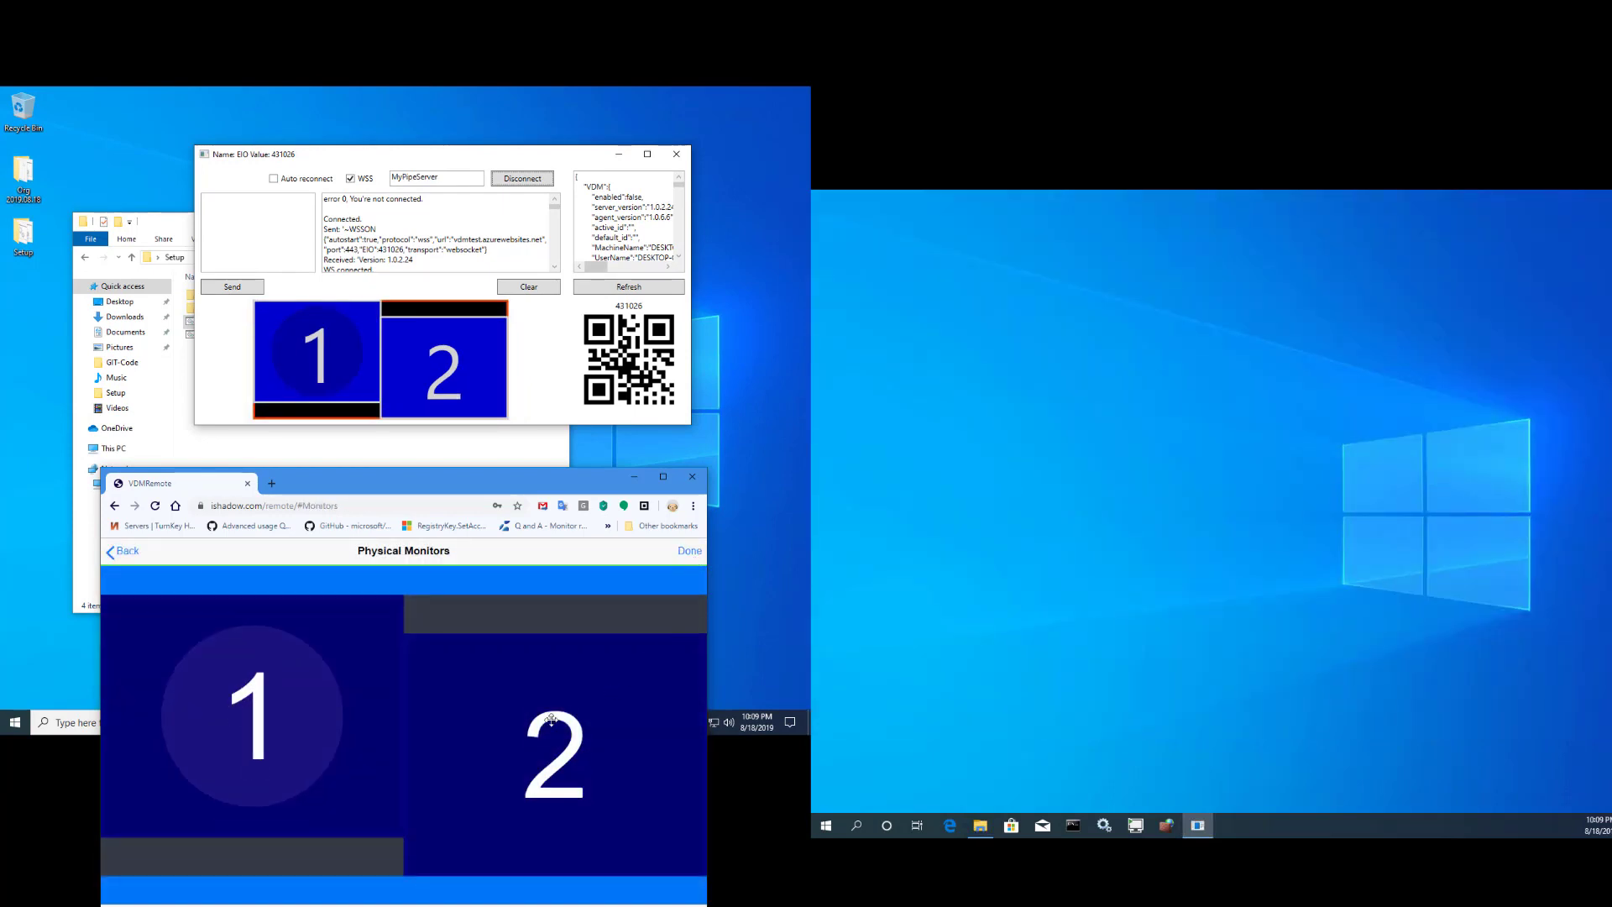
left_click_drag(521, 763, 522, 722)
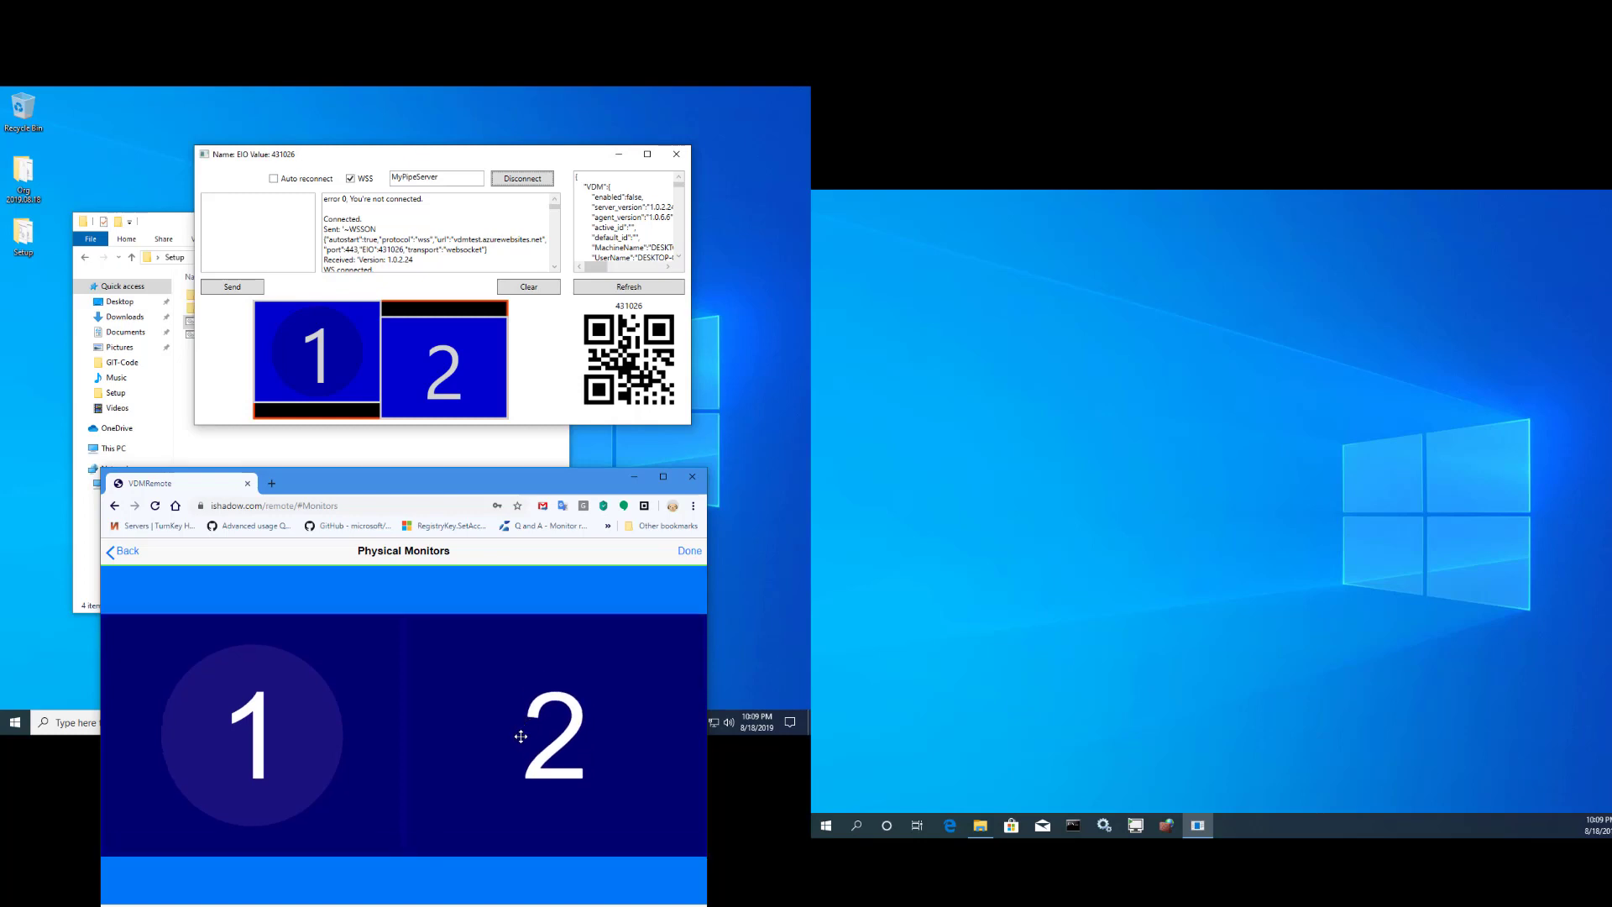
left_click(696, 553)
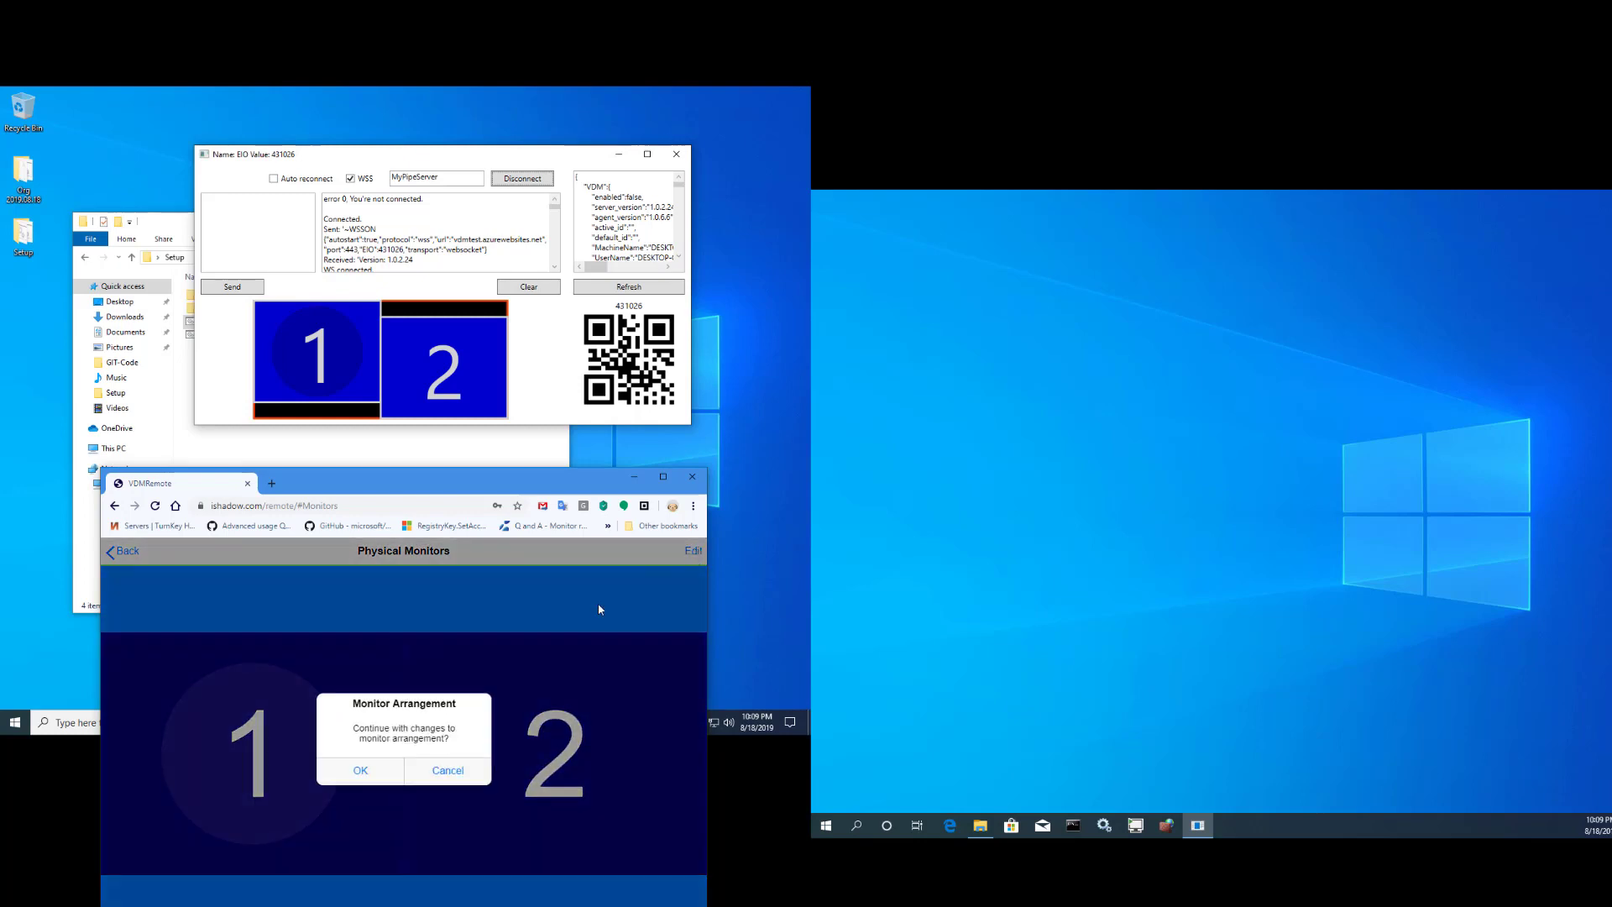
left_click(364, 770)
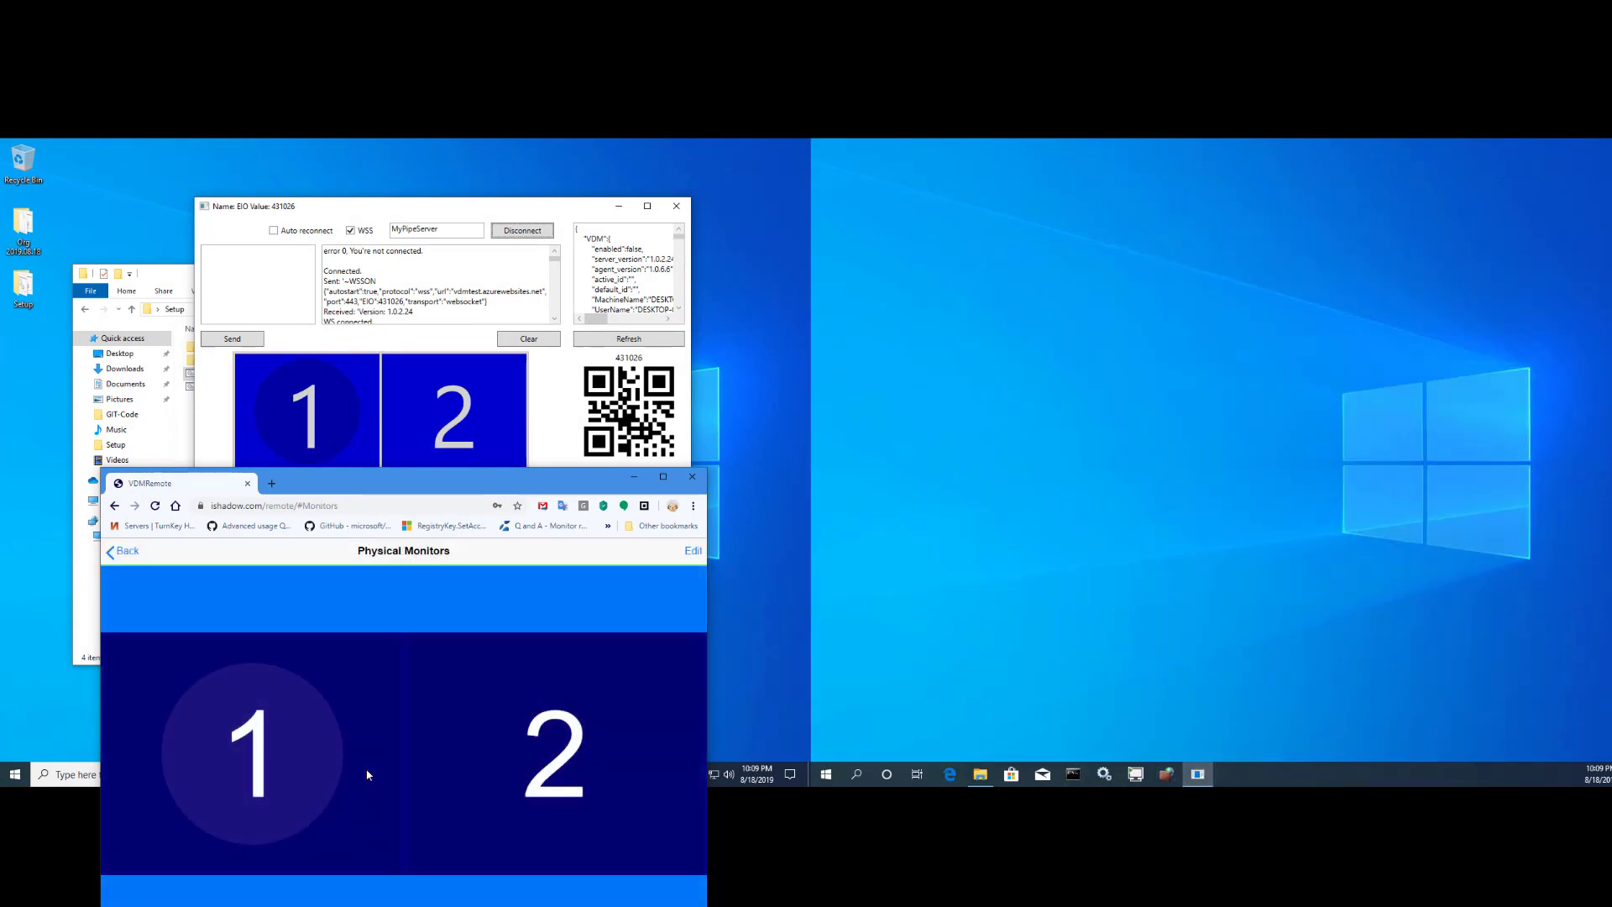
left_click(124, 554)
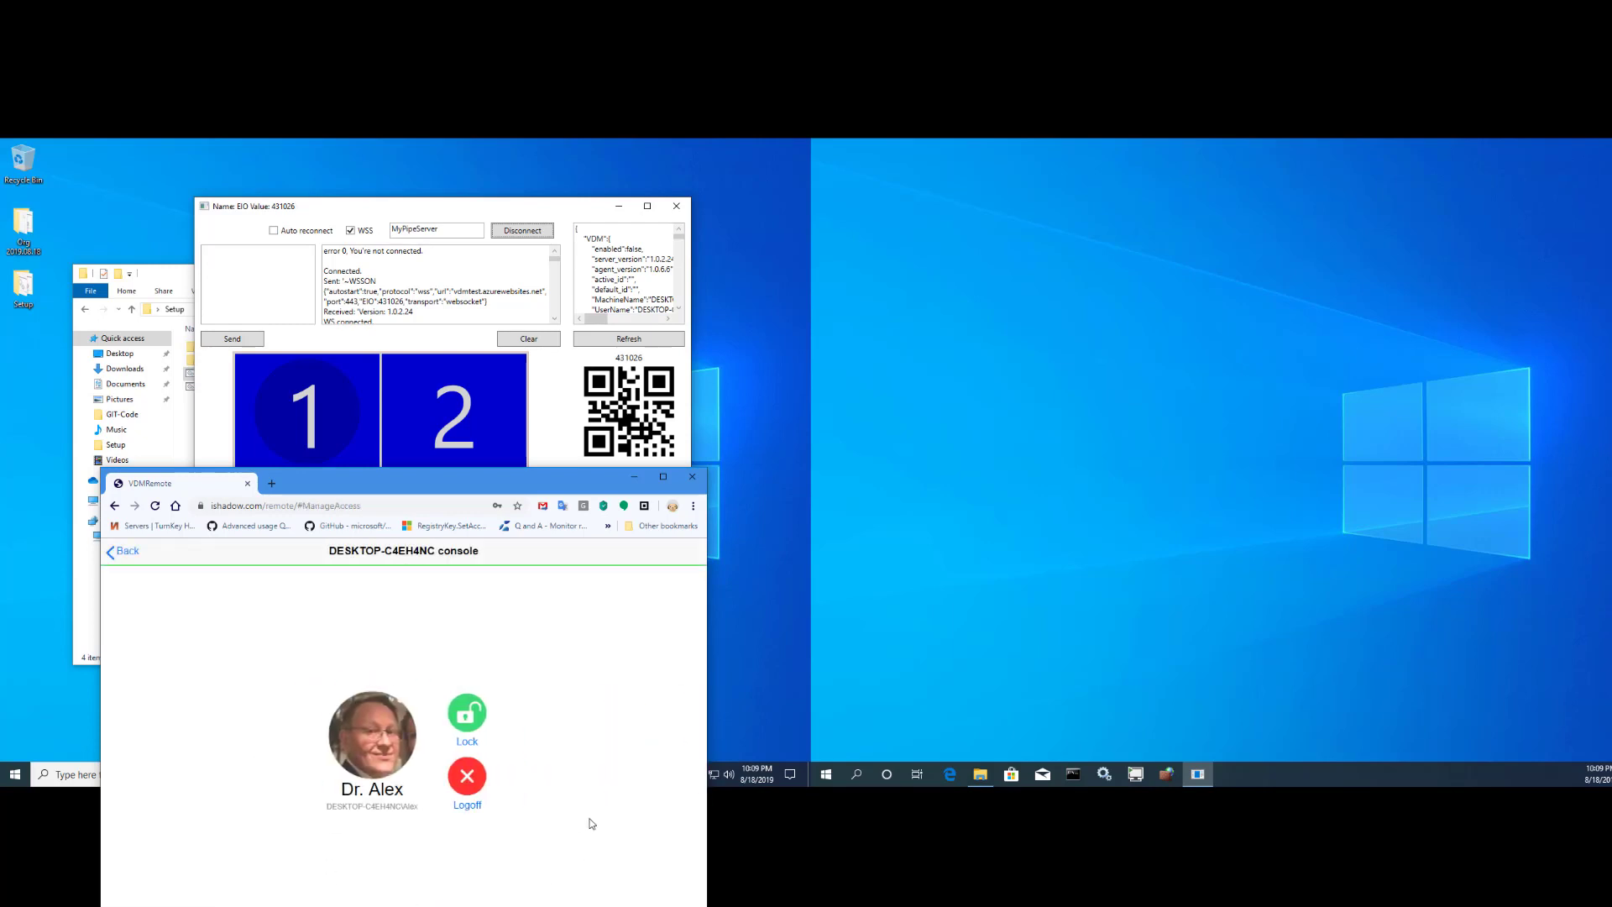
- Lock the remote console session and check the Windows lock and sign-in screens
left_click(471, 715)
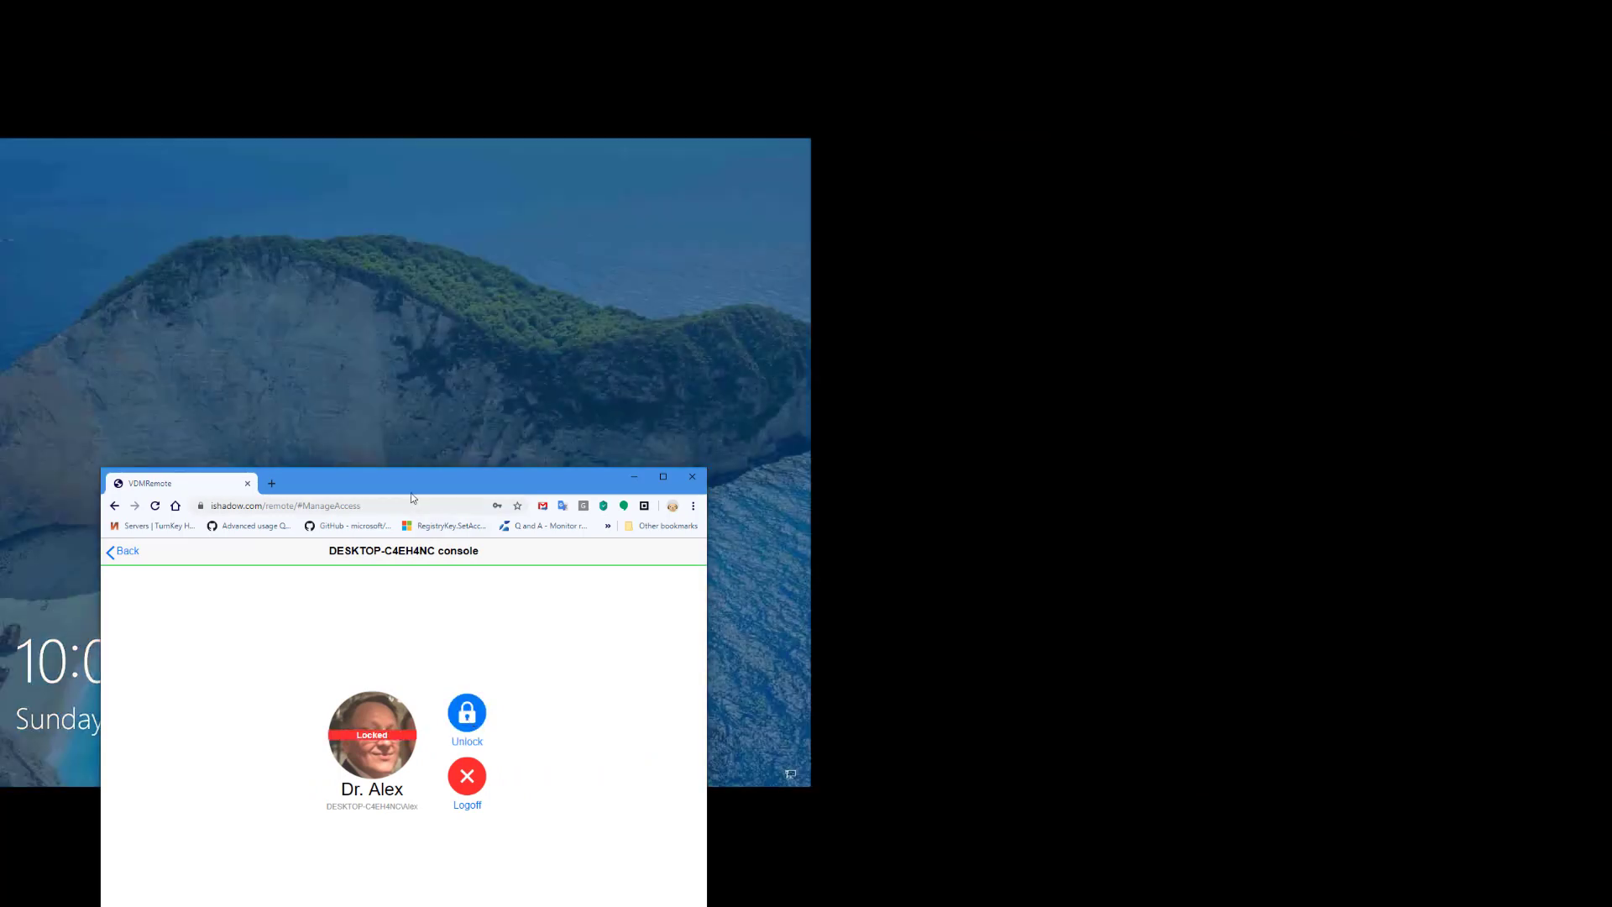
left_click_drag(405, 481, 841, 565)
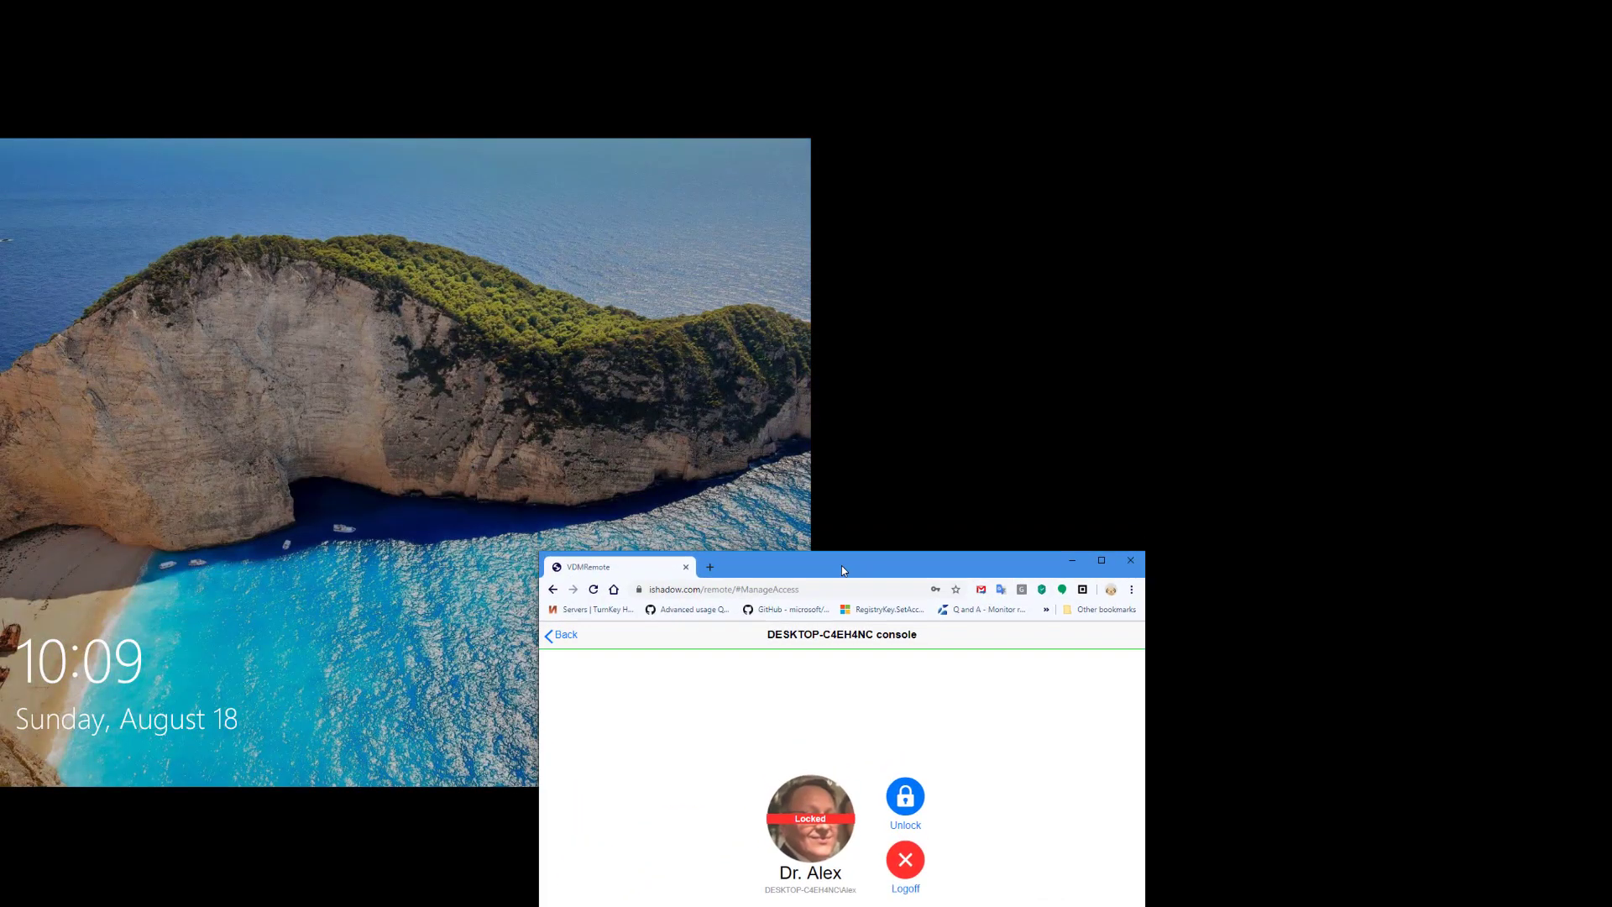
left_click(346, 468)
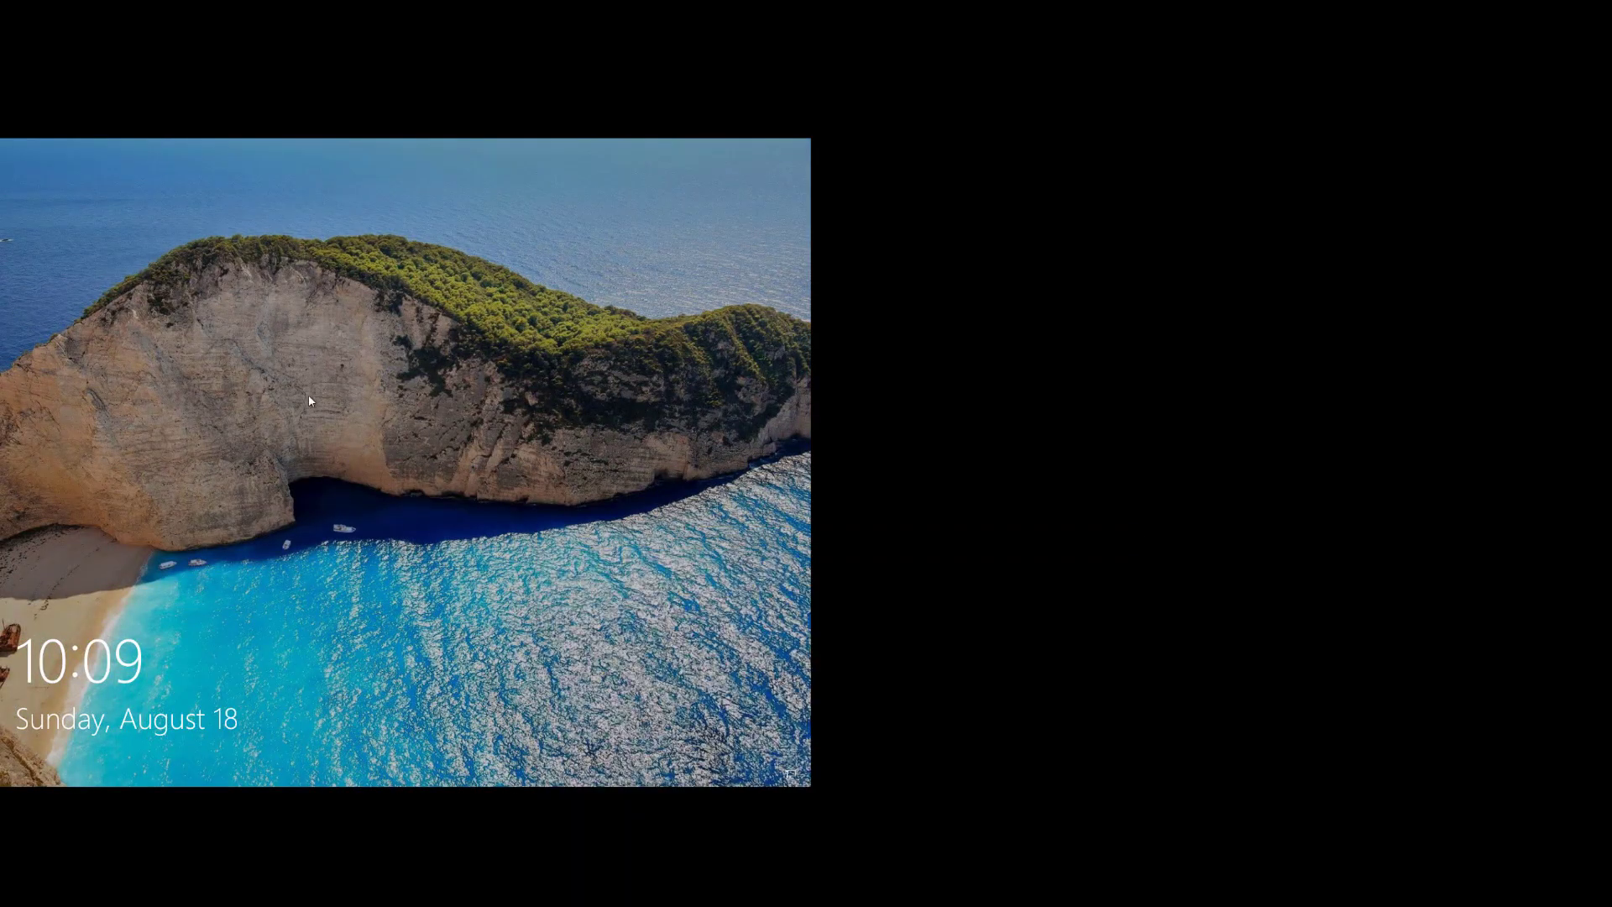
left_click(308, 396)
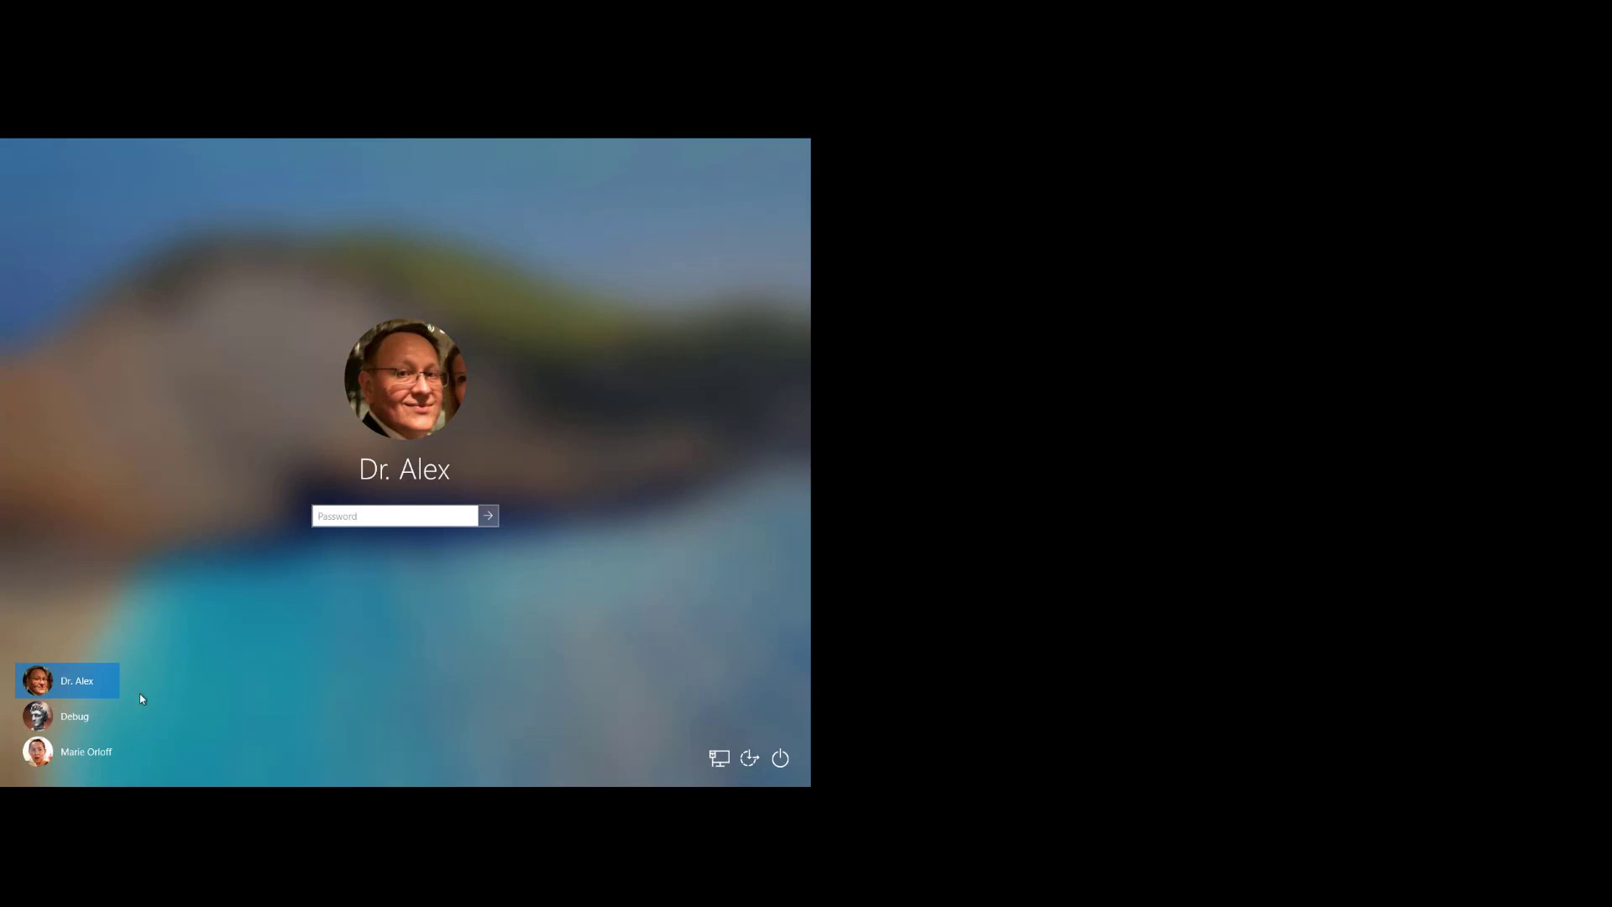
left_click(74, 722)
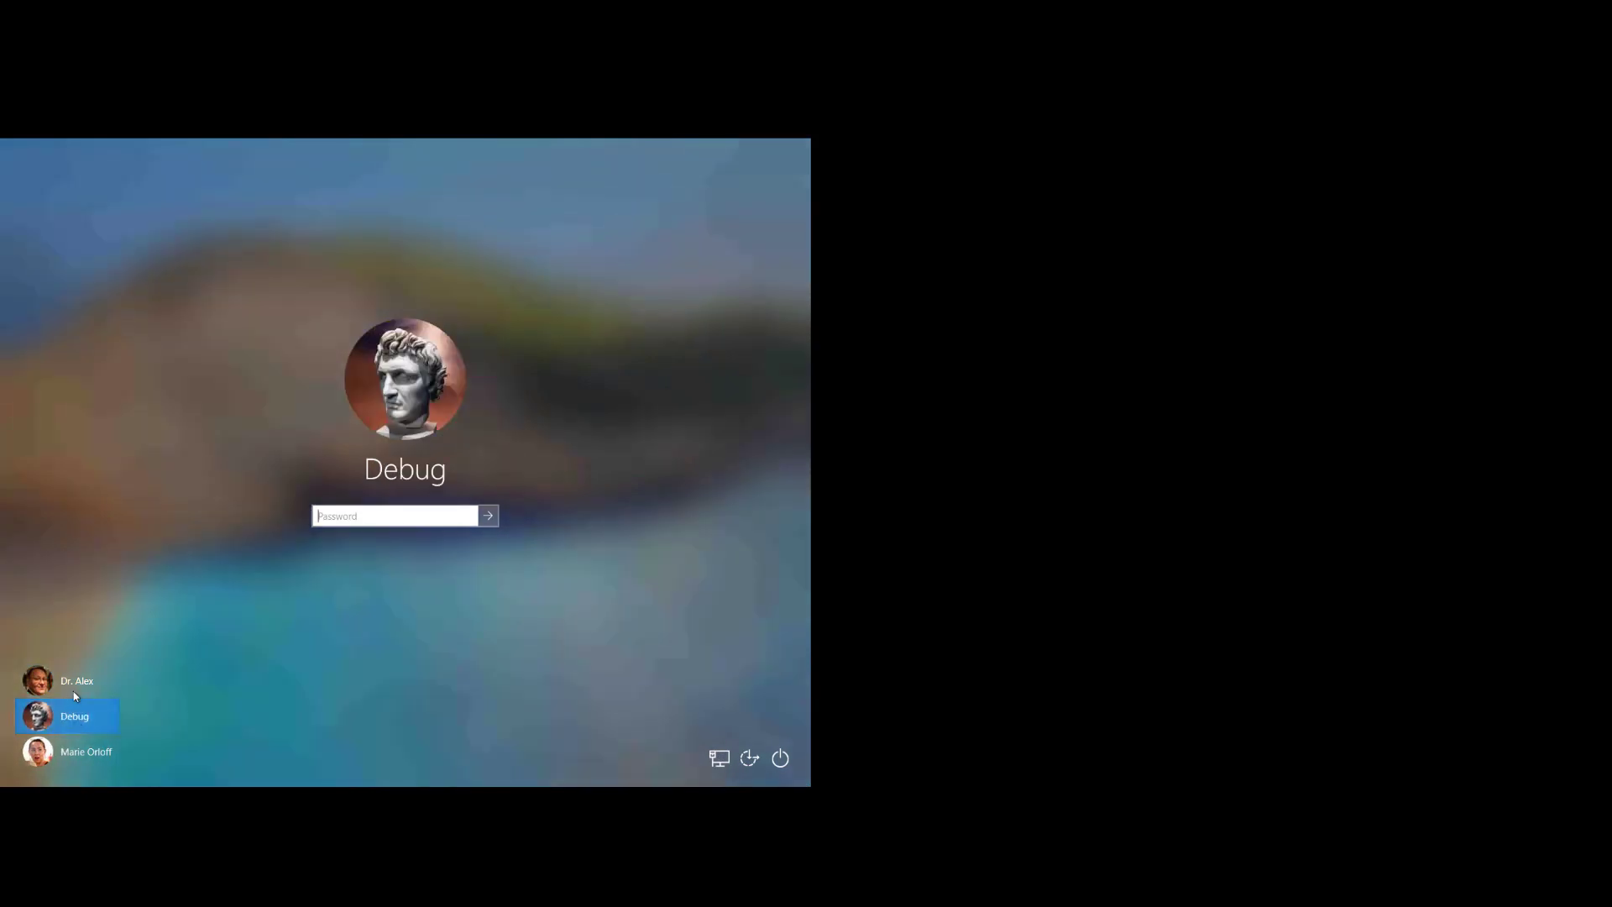
left_click(73, 690)
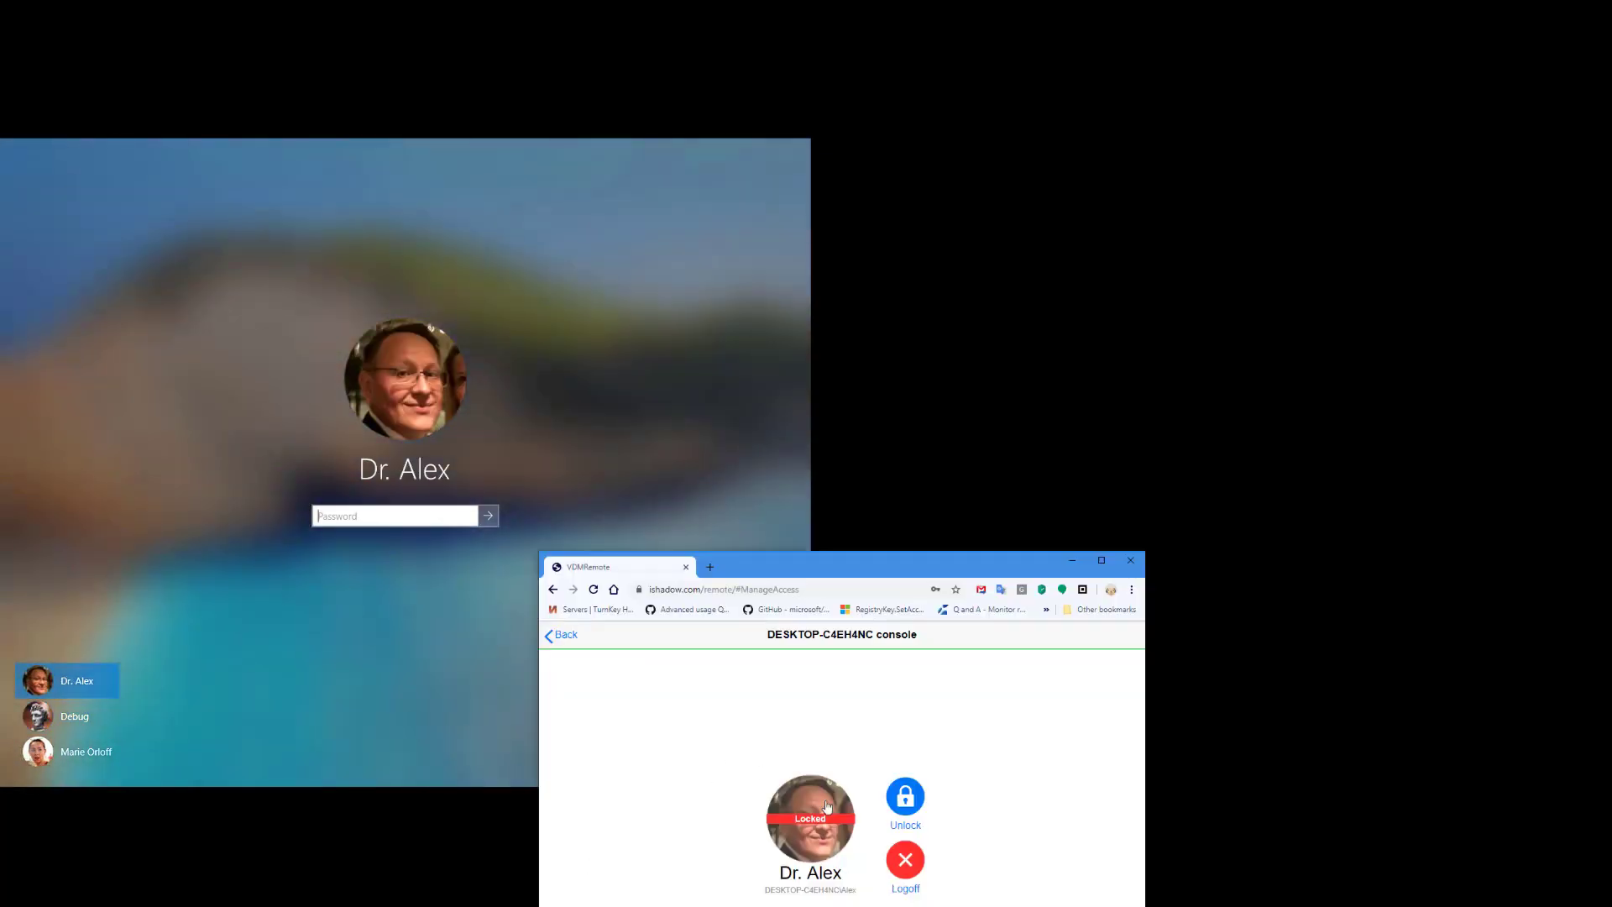
- Unlock the console session, then lock and unlock it once more
left_click(905, 798)
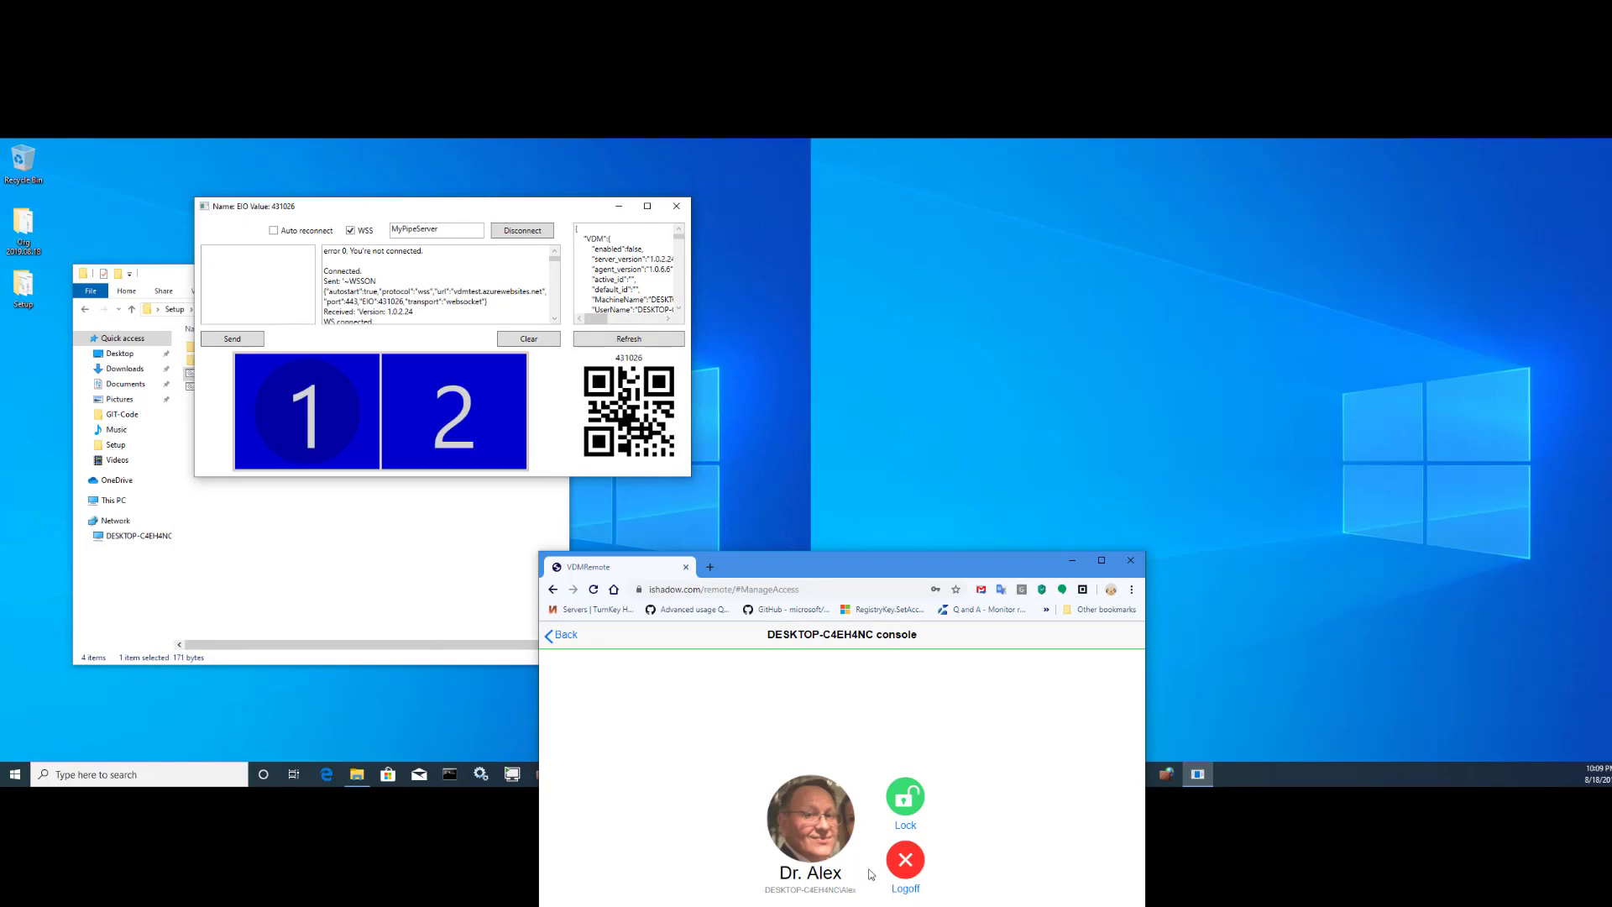
left_click_drag(870, 563, 859, 512)
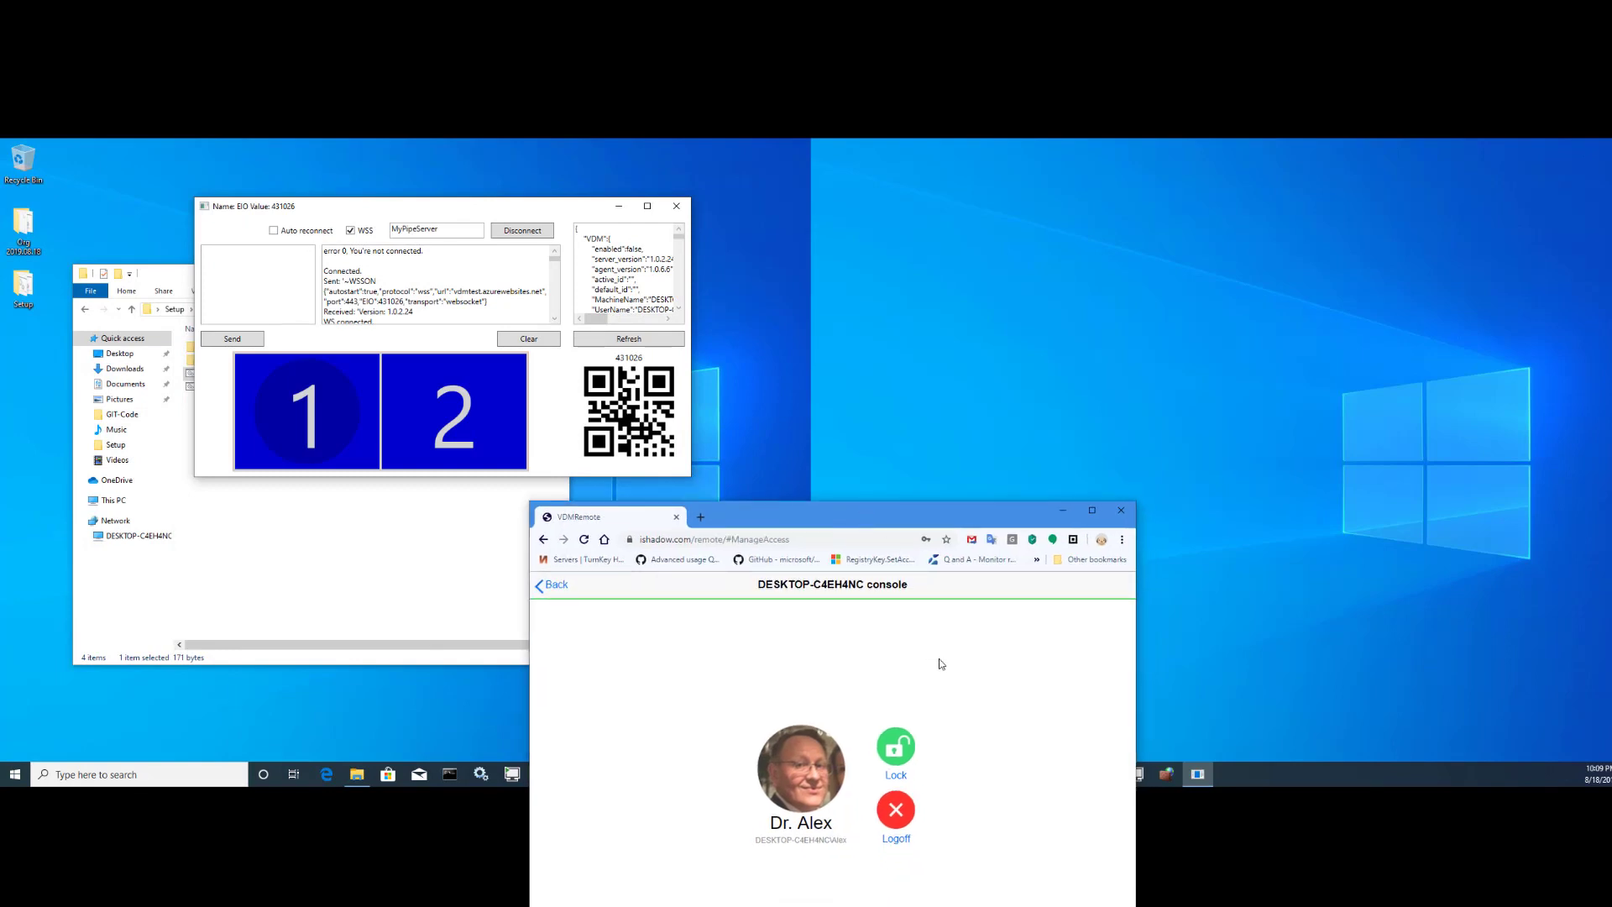
left_click(905, 746)
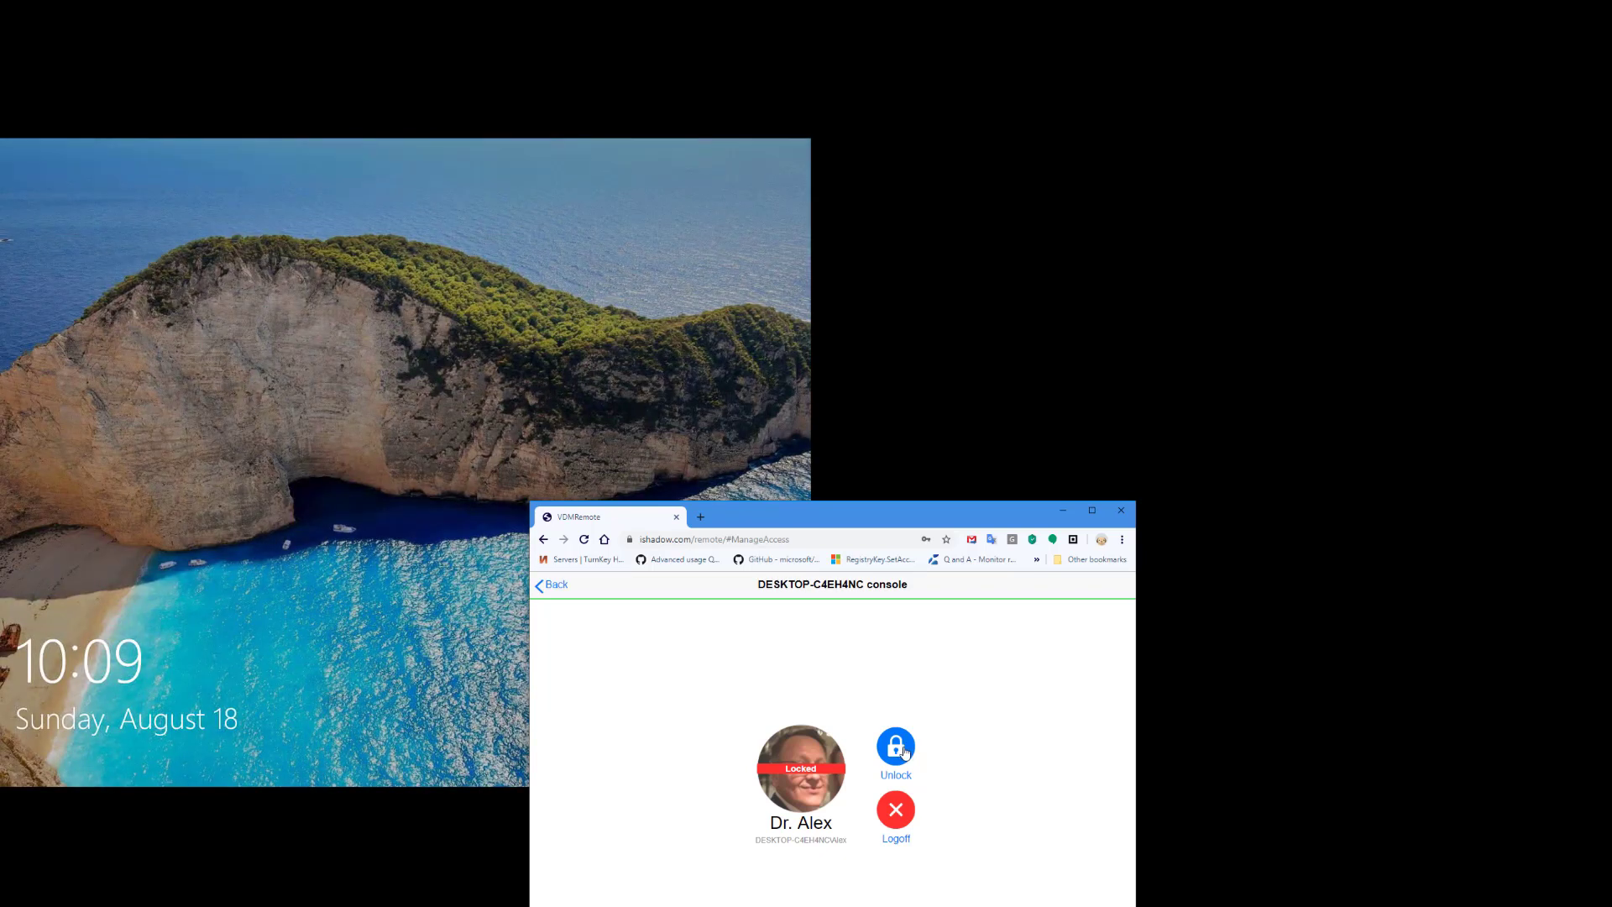
left_click(904, 749)
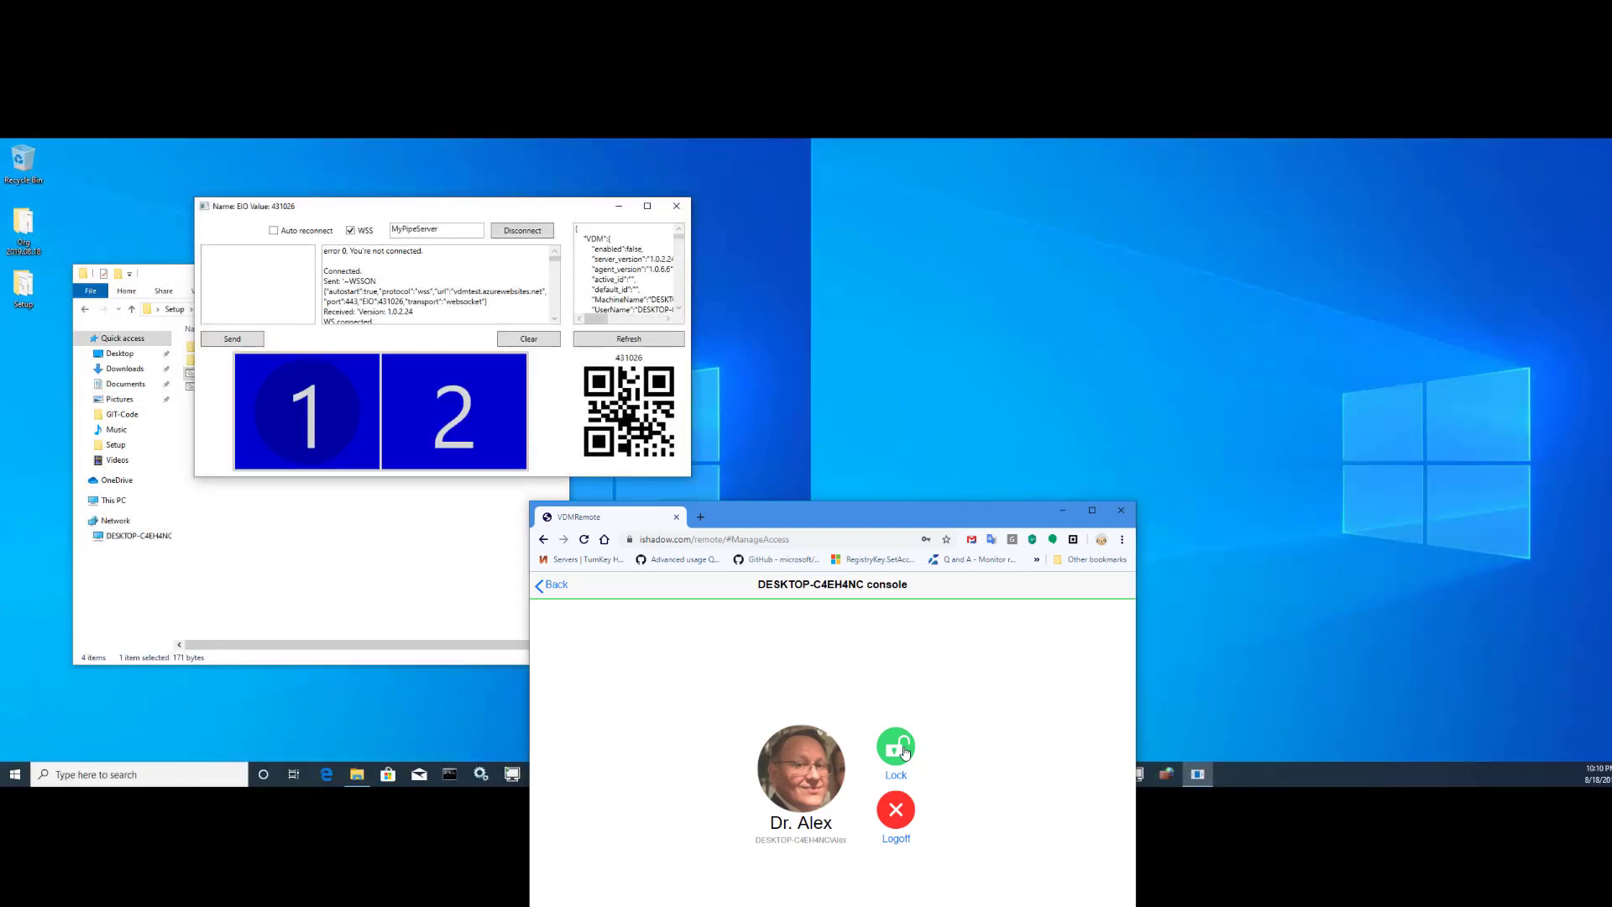
- From the session list, use New Login to sign in the DEBUG user with its password
left_click(554, 587)
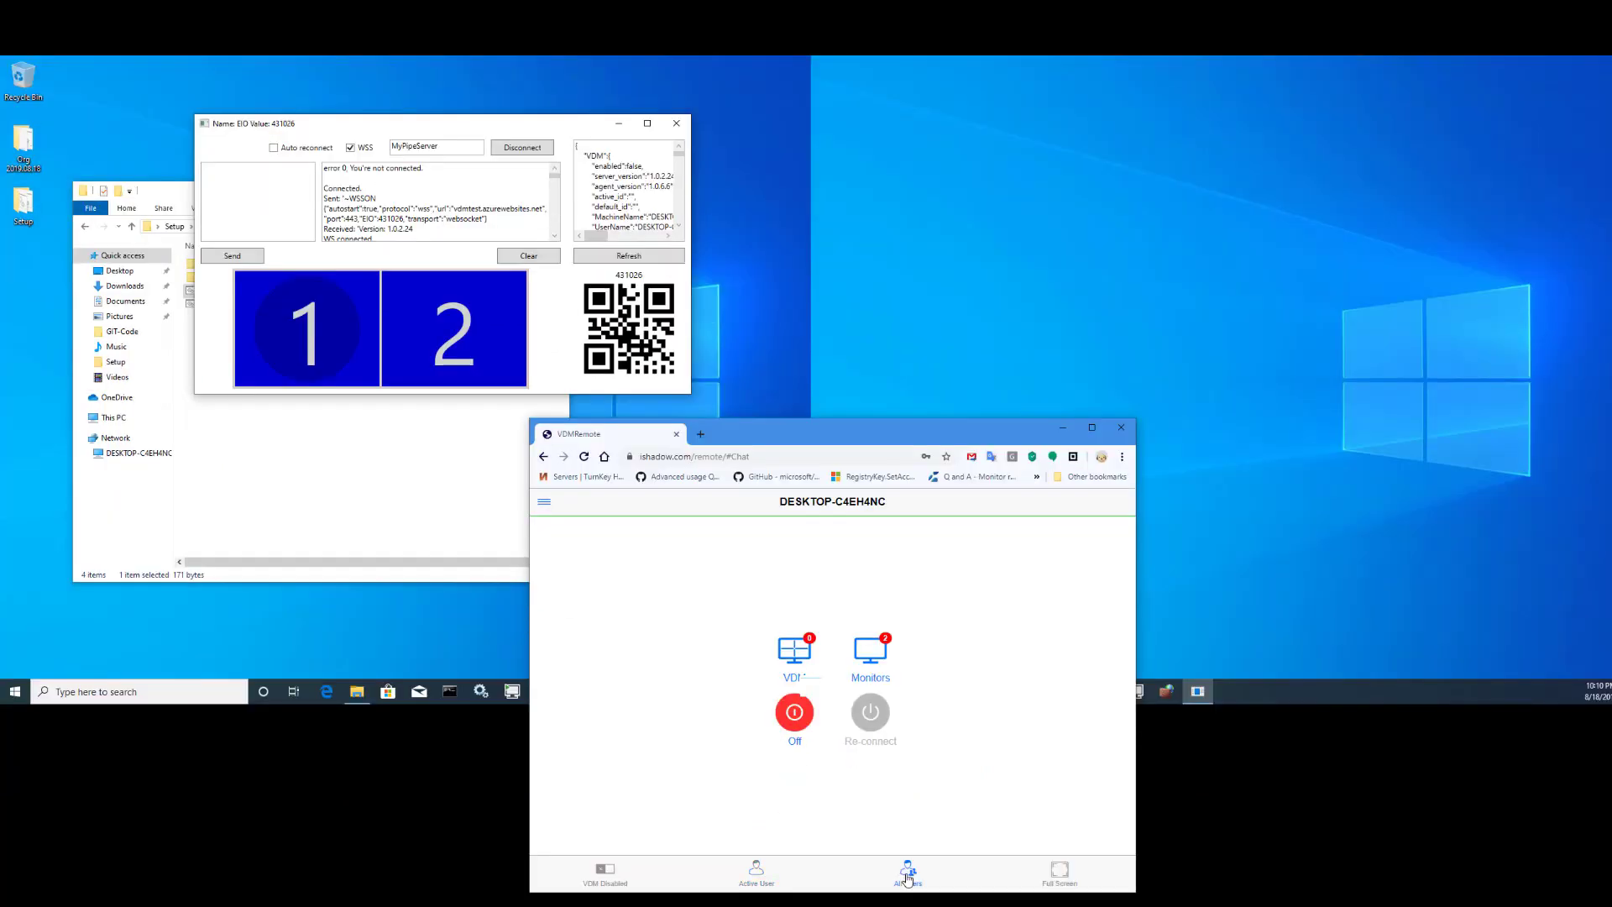
left_click(899, 871)
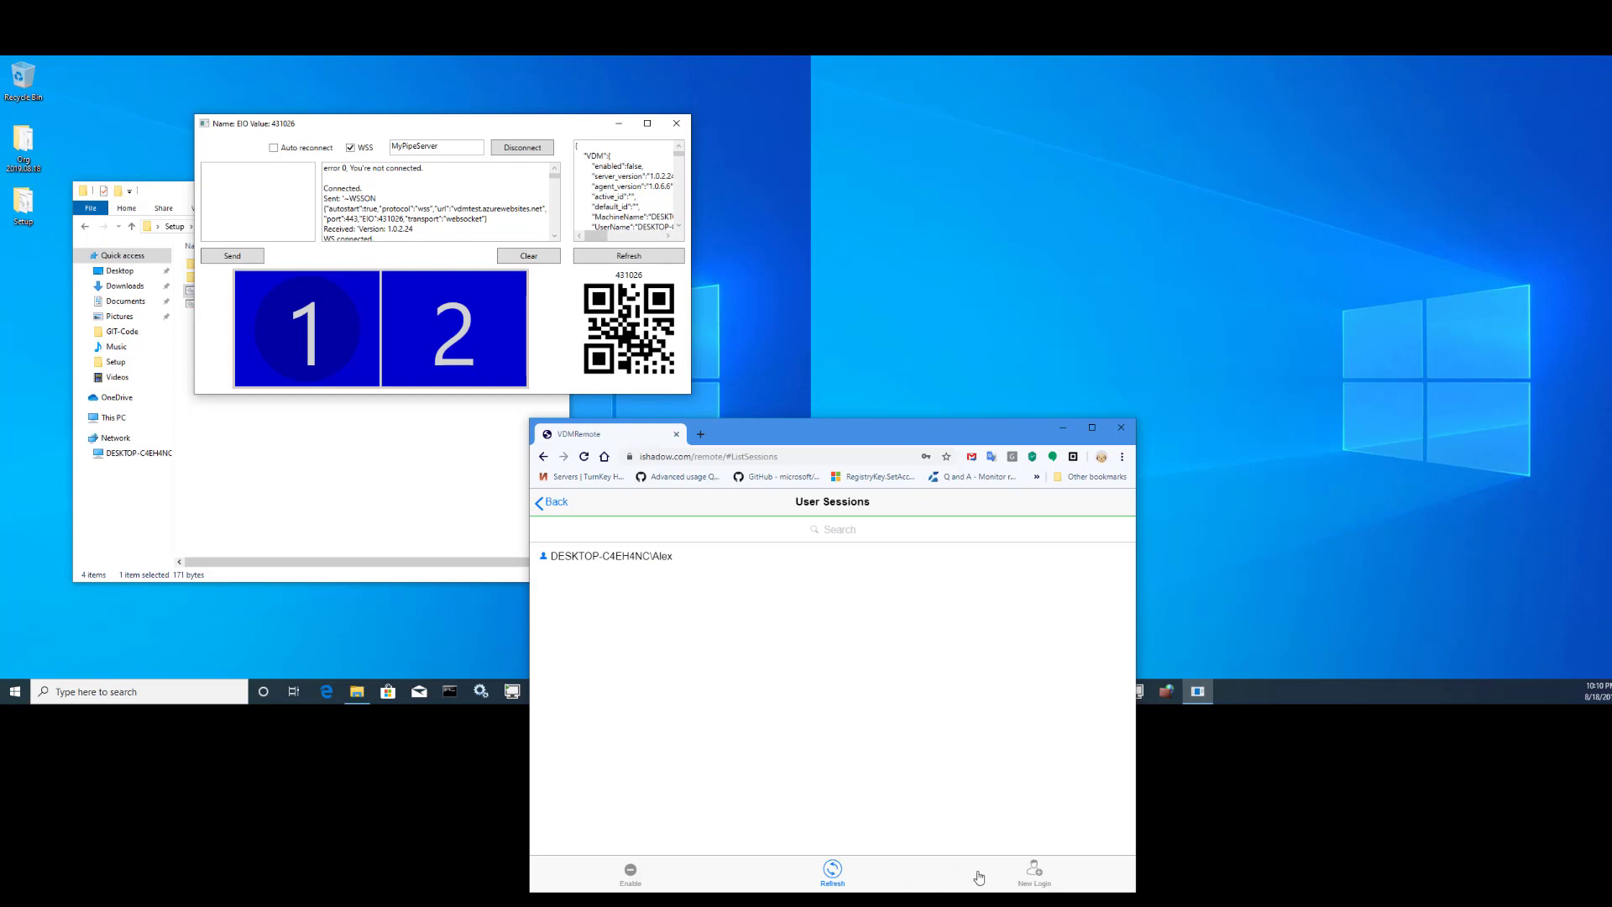
left_click(1034, 873)
left_click(815, 687)
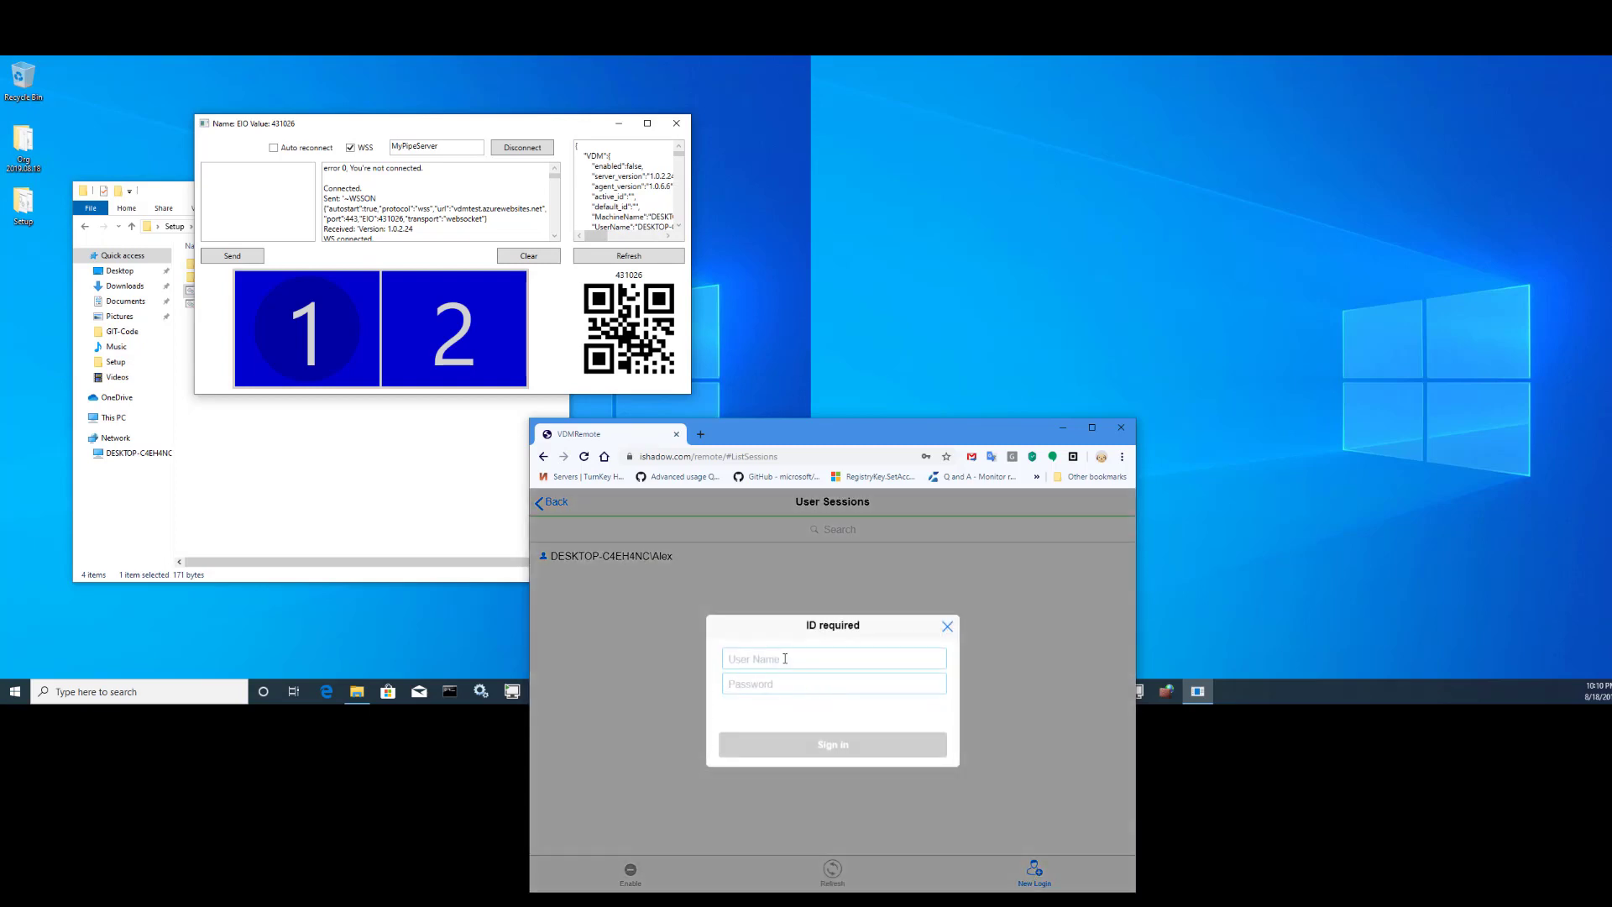
type("DEBUG")
left_click(794, 684)
type("•")
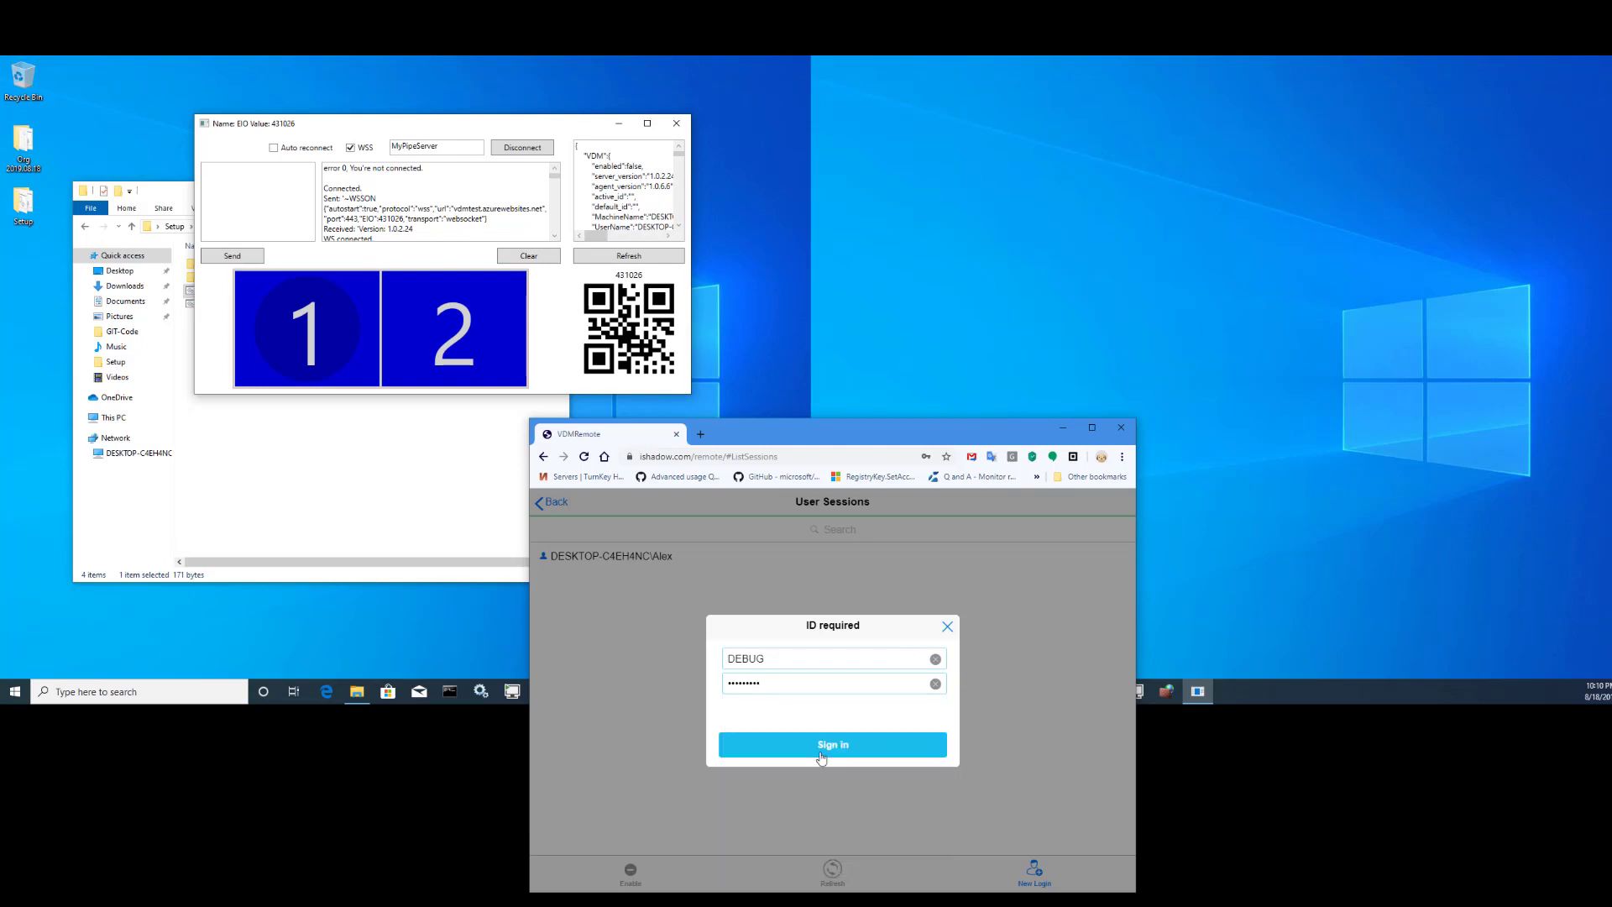
left_click(823, 750)
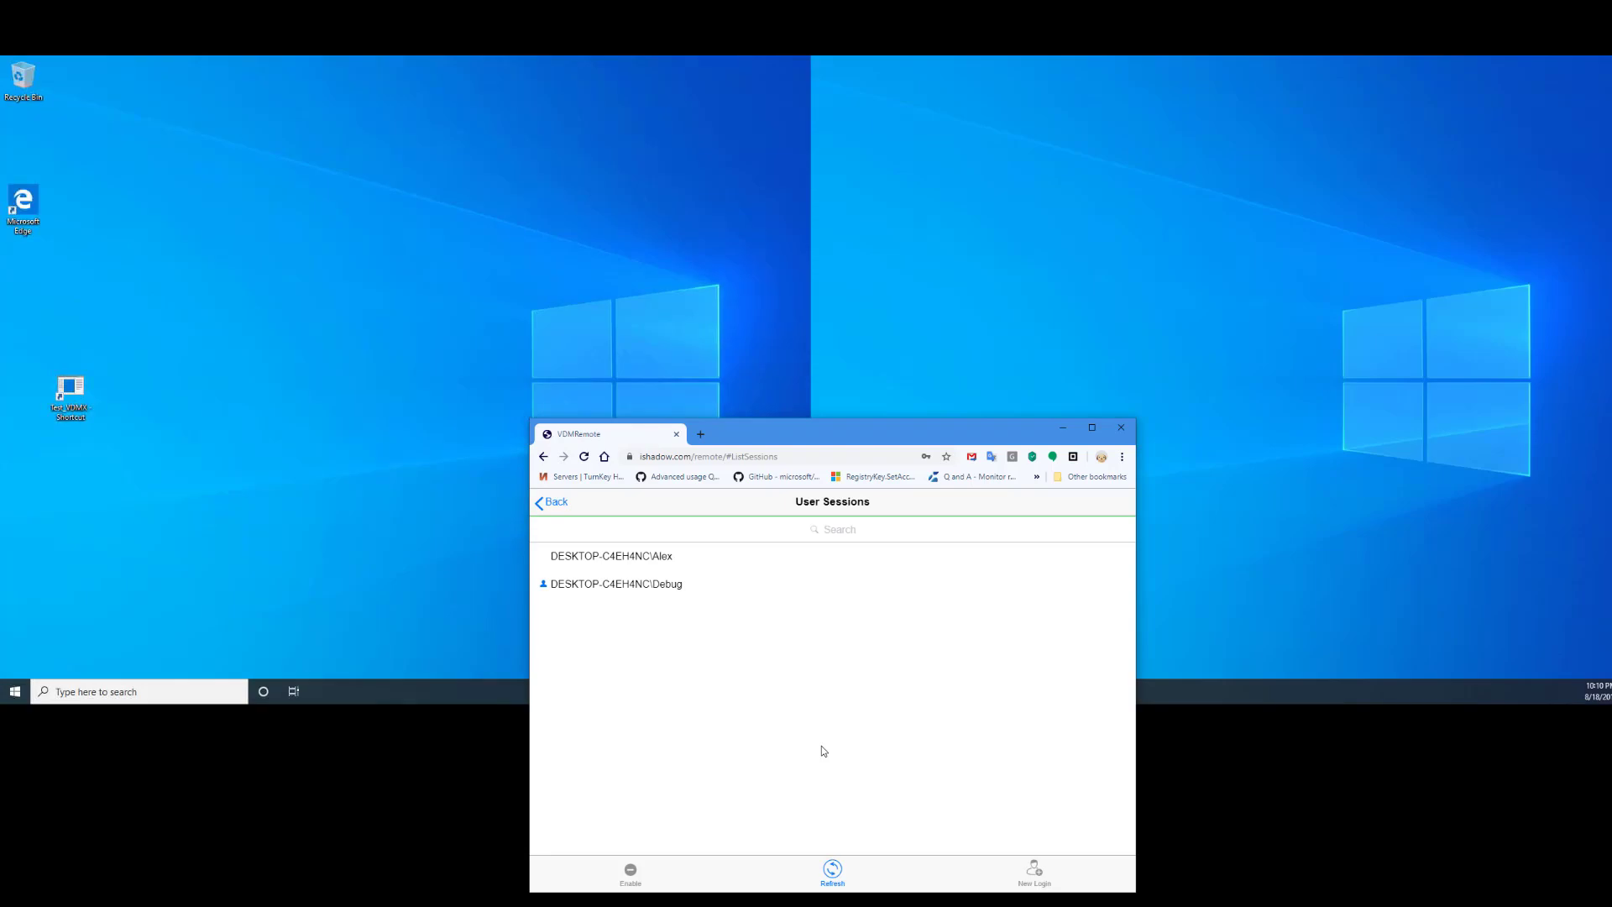
left_click(650, 561)
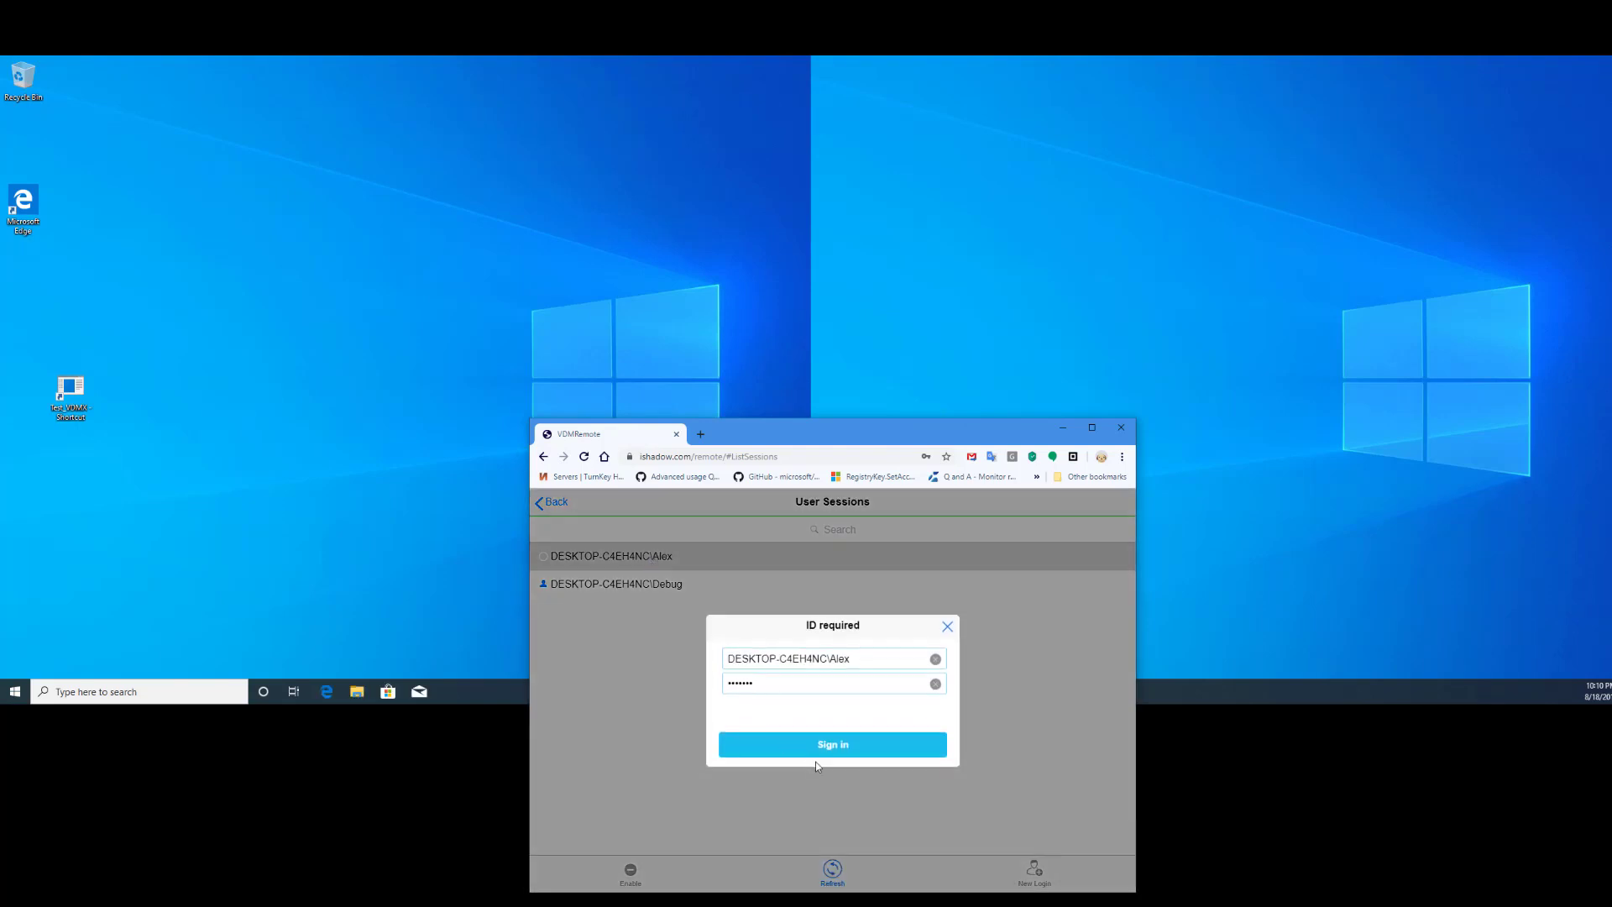
left_click(813, 753)
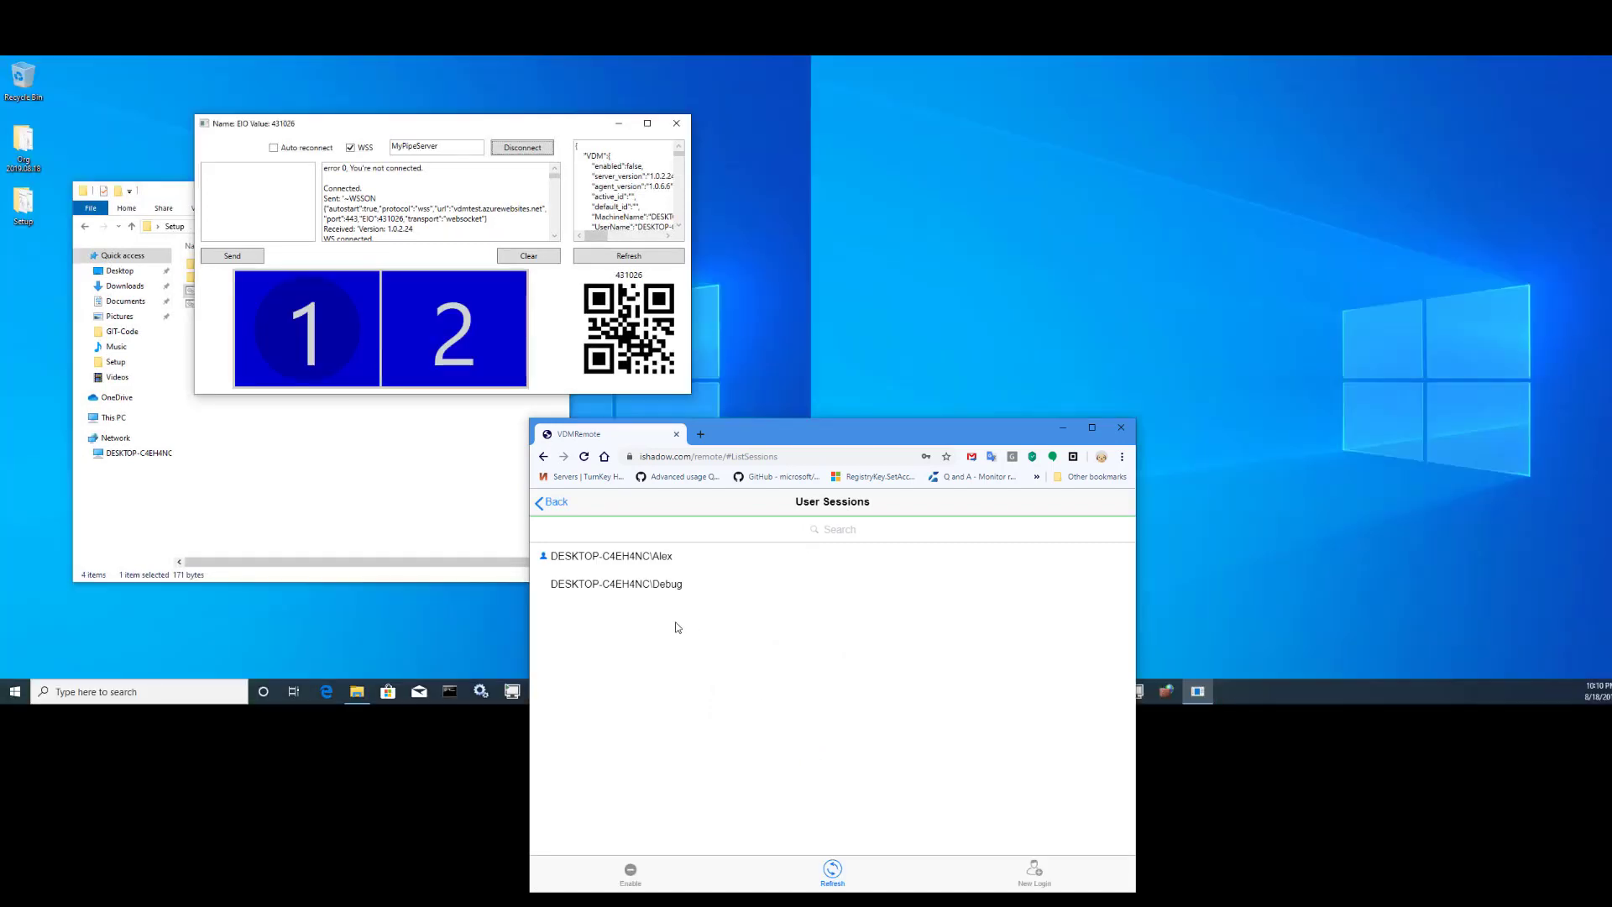
left_click(653, 585)
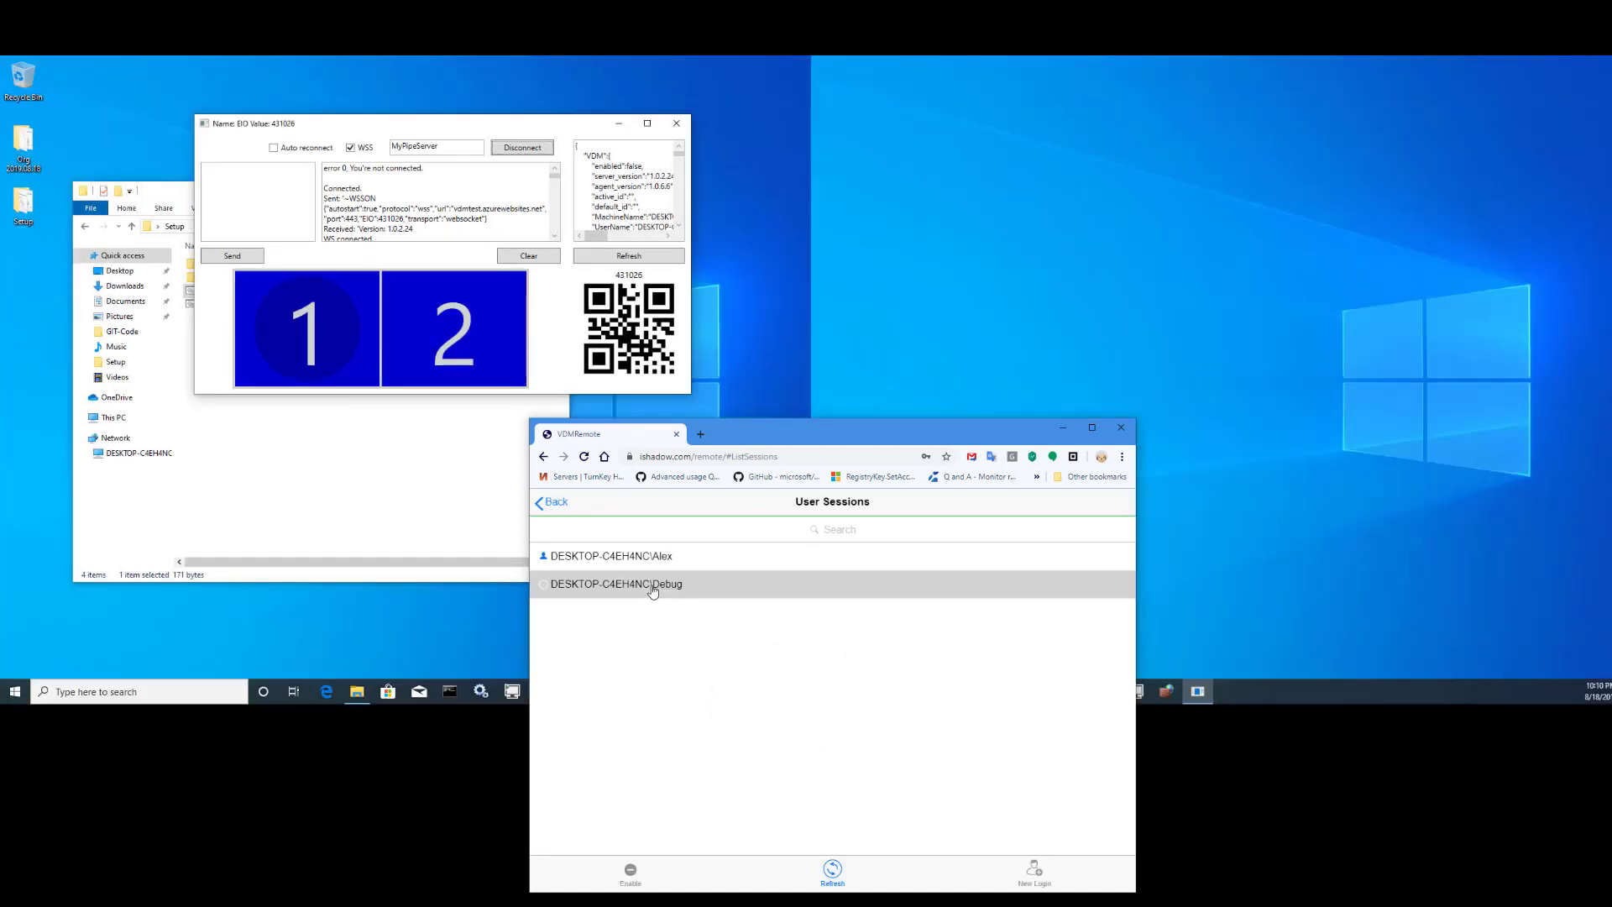
left_click(828, 745)
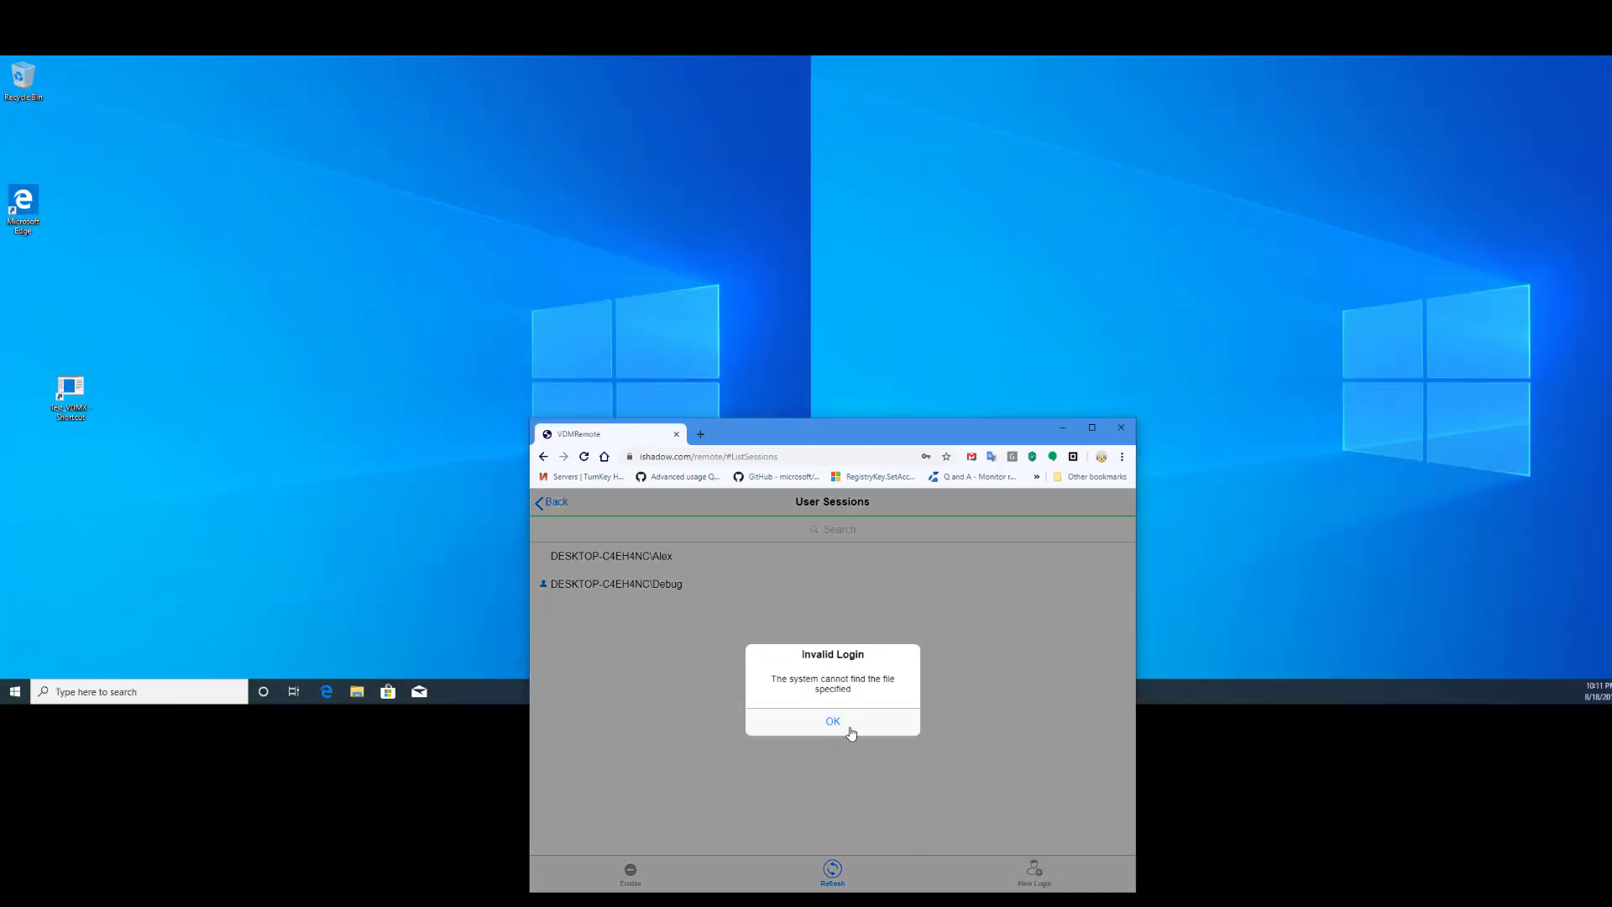
left_click(835, 720)
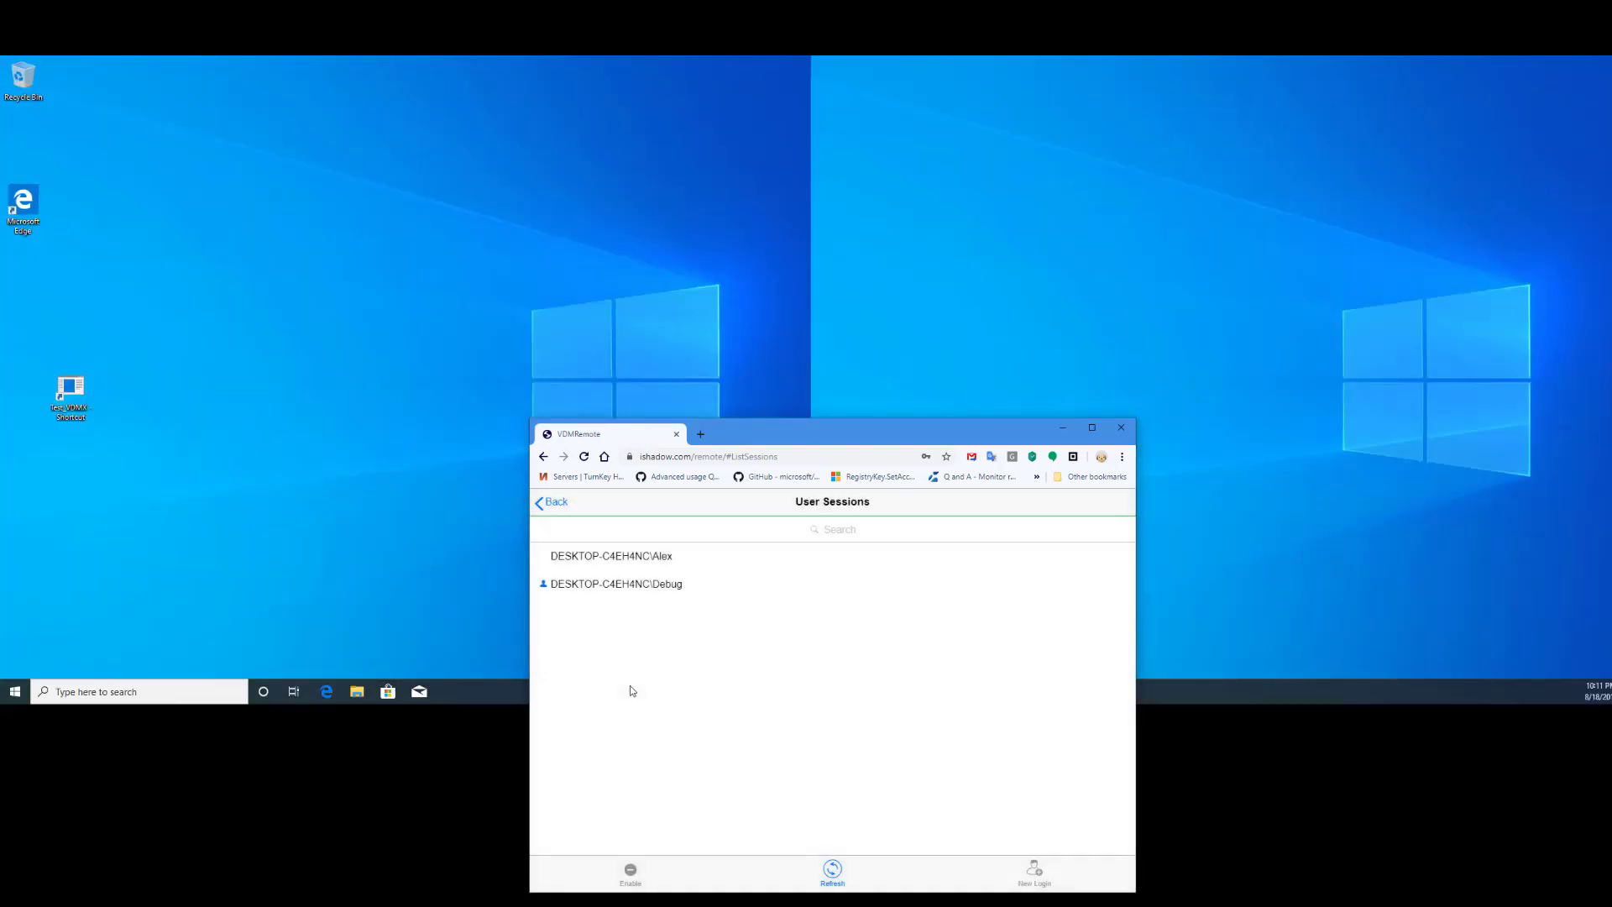
- Log off the Debug user session with Enable, Delete and Yes, then Disable removal
left_click(630, 871)
left_click(544, 587)
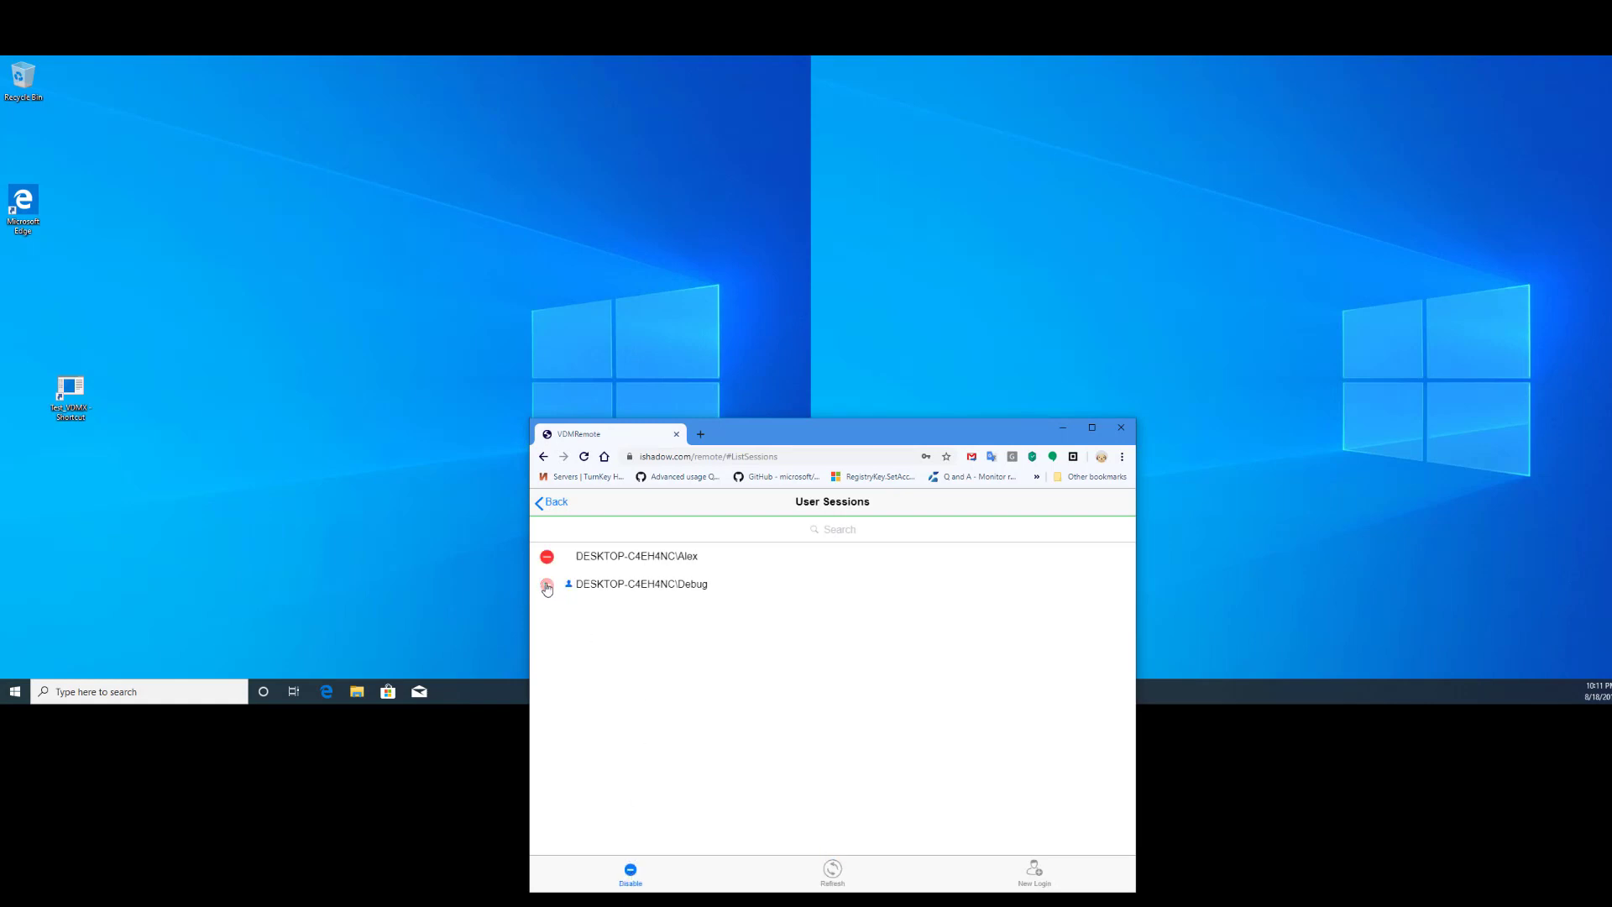
left_click(1116, 585)
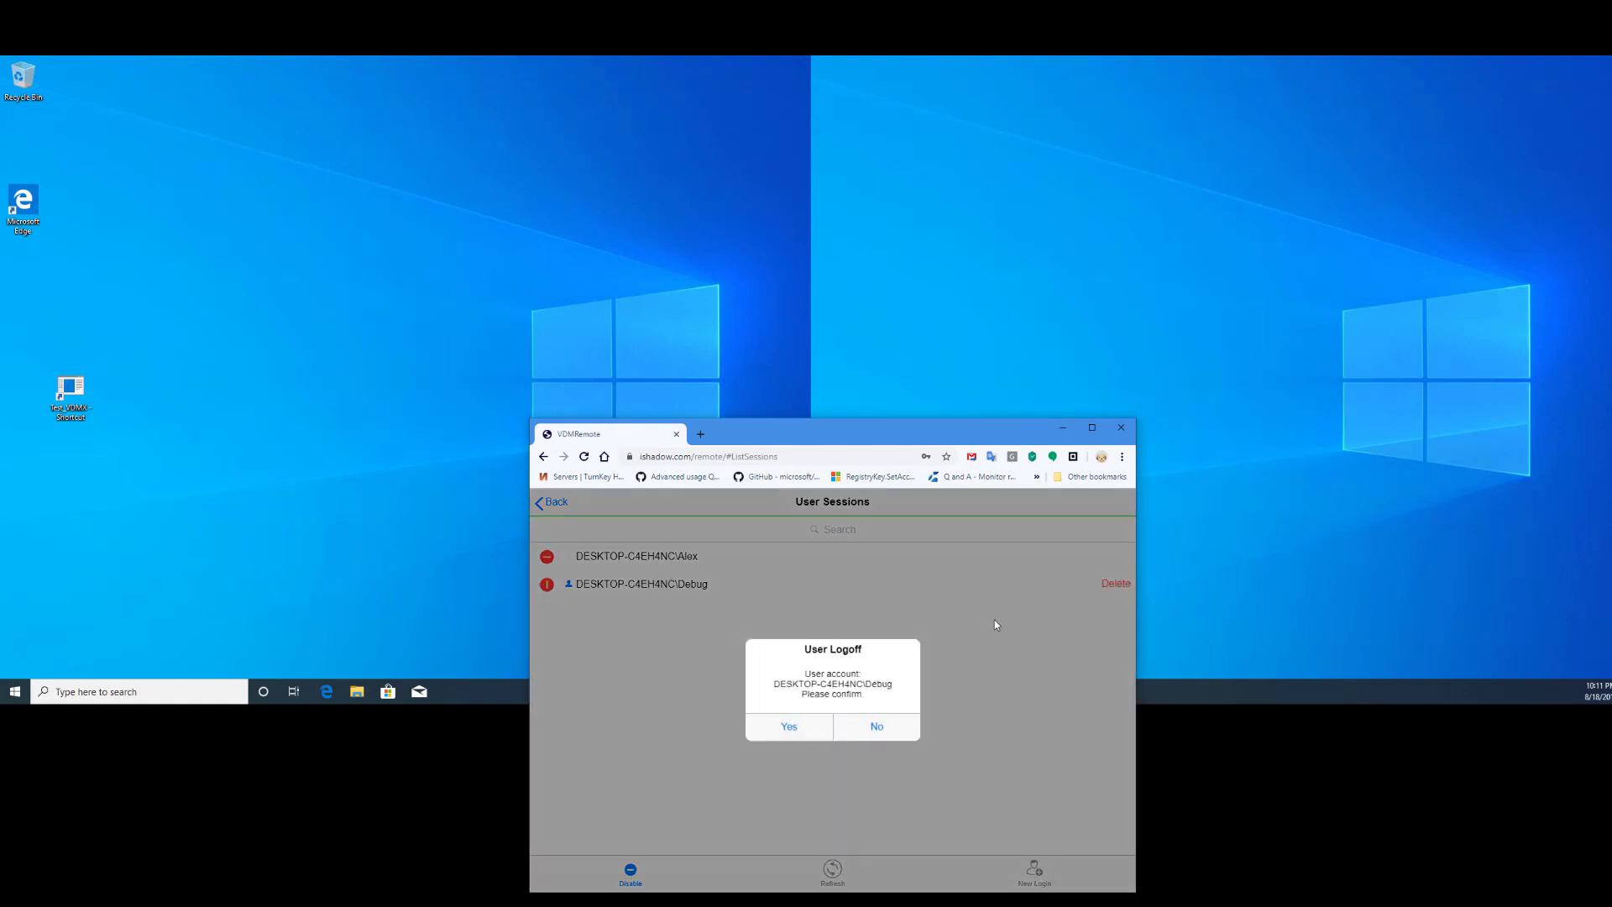
left_click(791, 727)
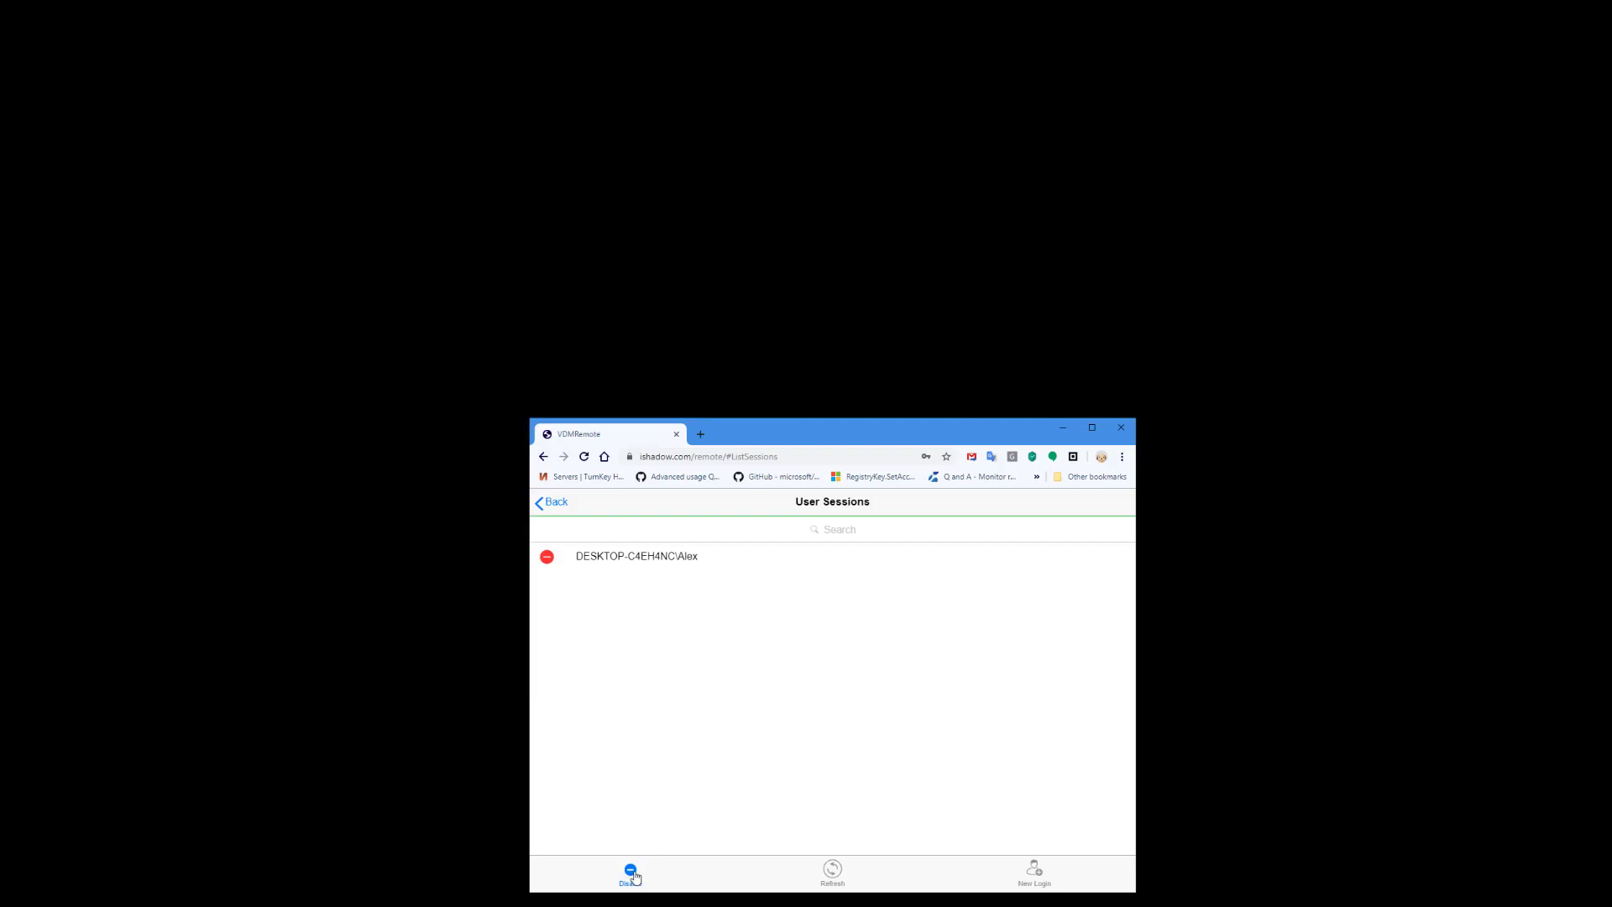
left_click(631, 873)
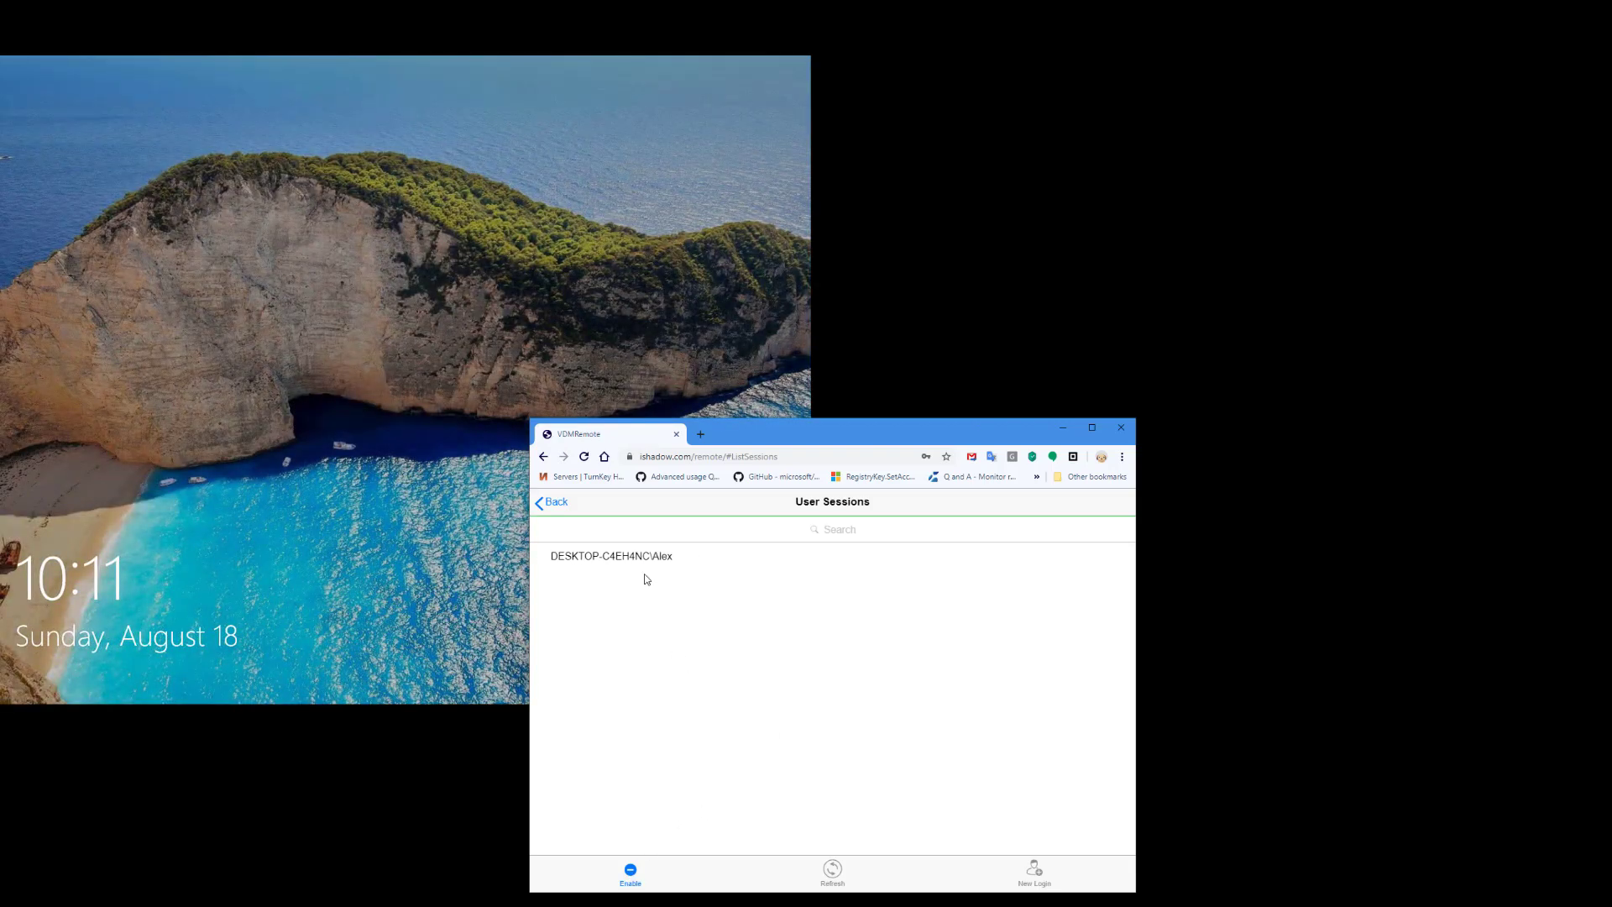
- Sign back into the remaining session and return to the PC's control page
left_click(642, 557)
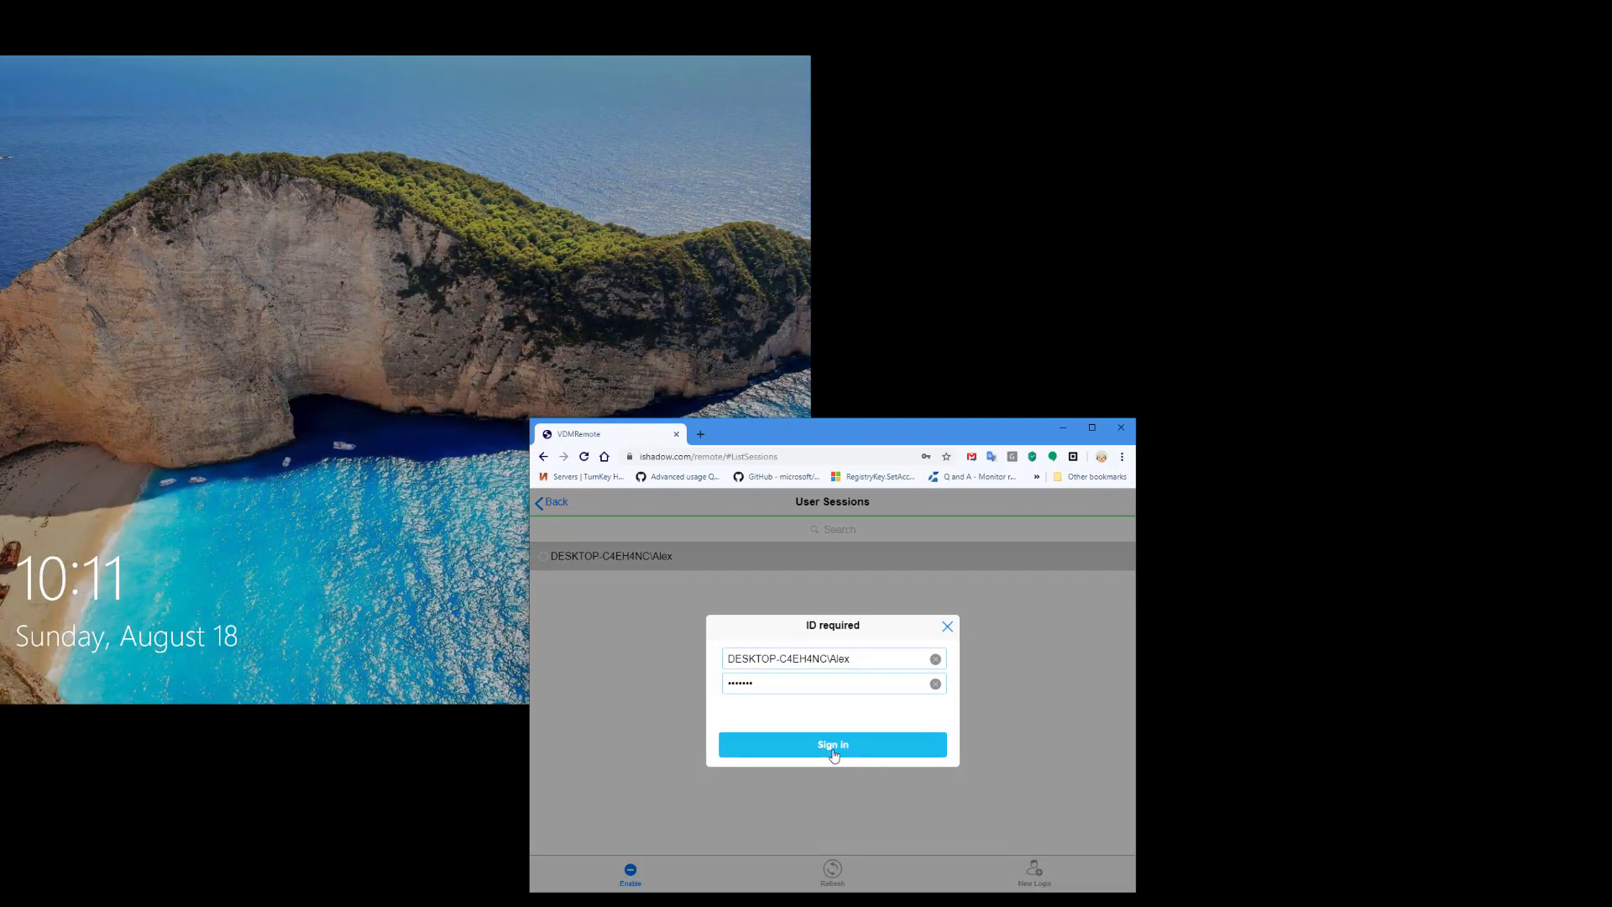
left_click(833, 745)
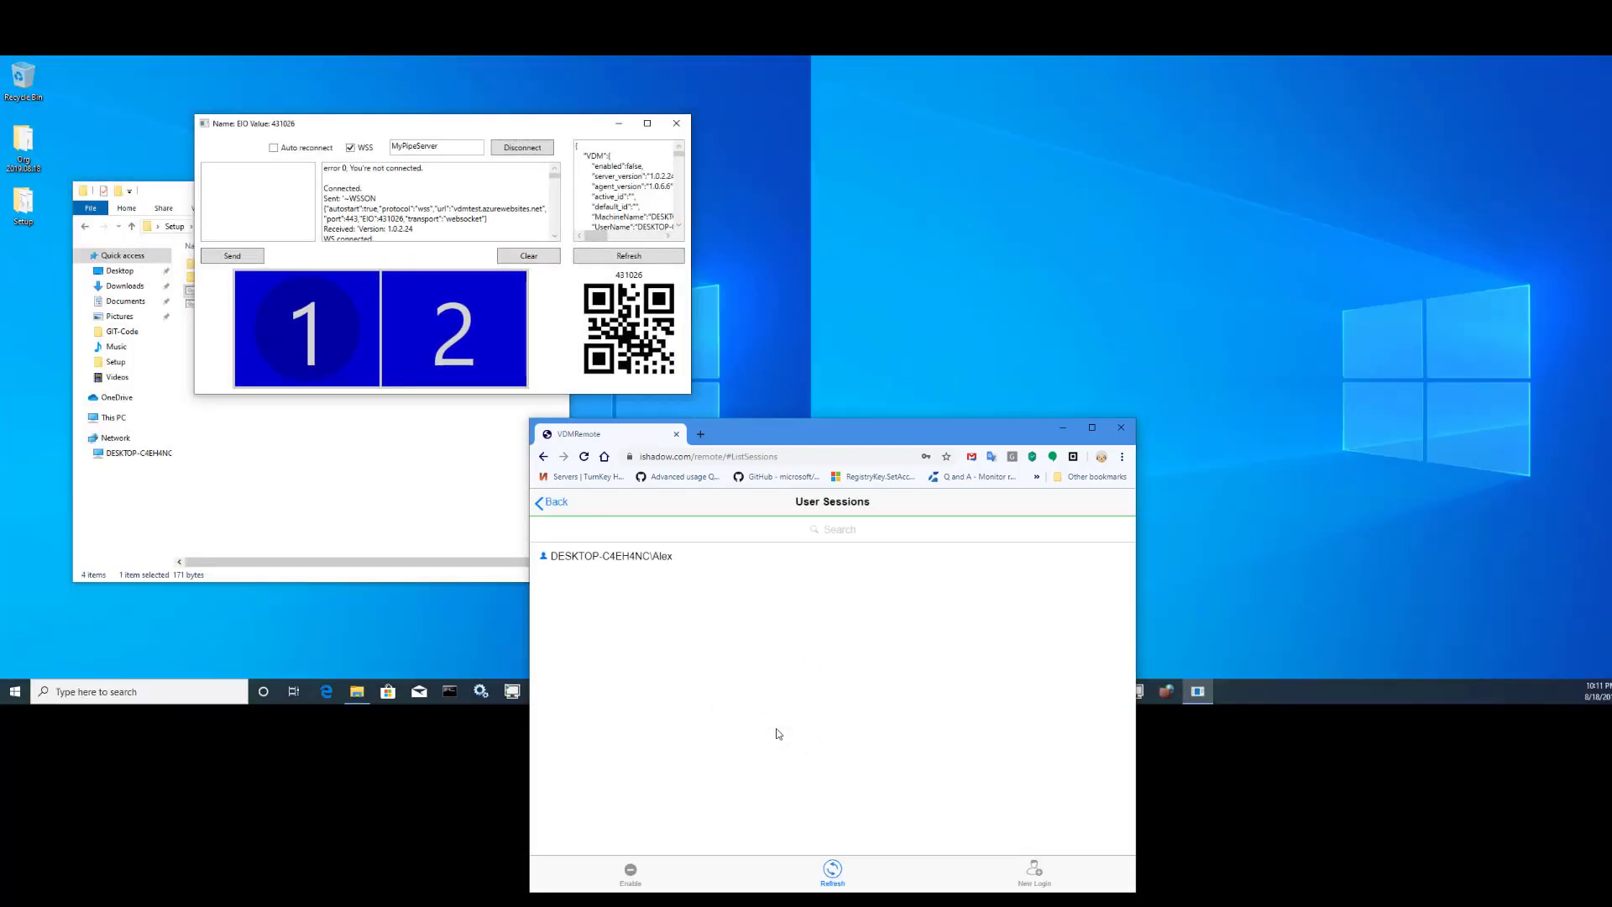
left_click(554, 502)
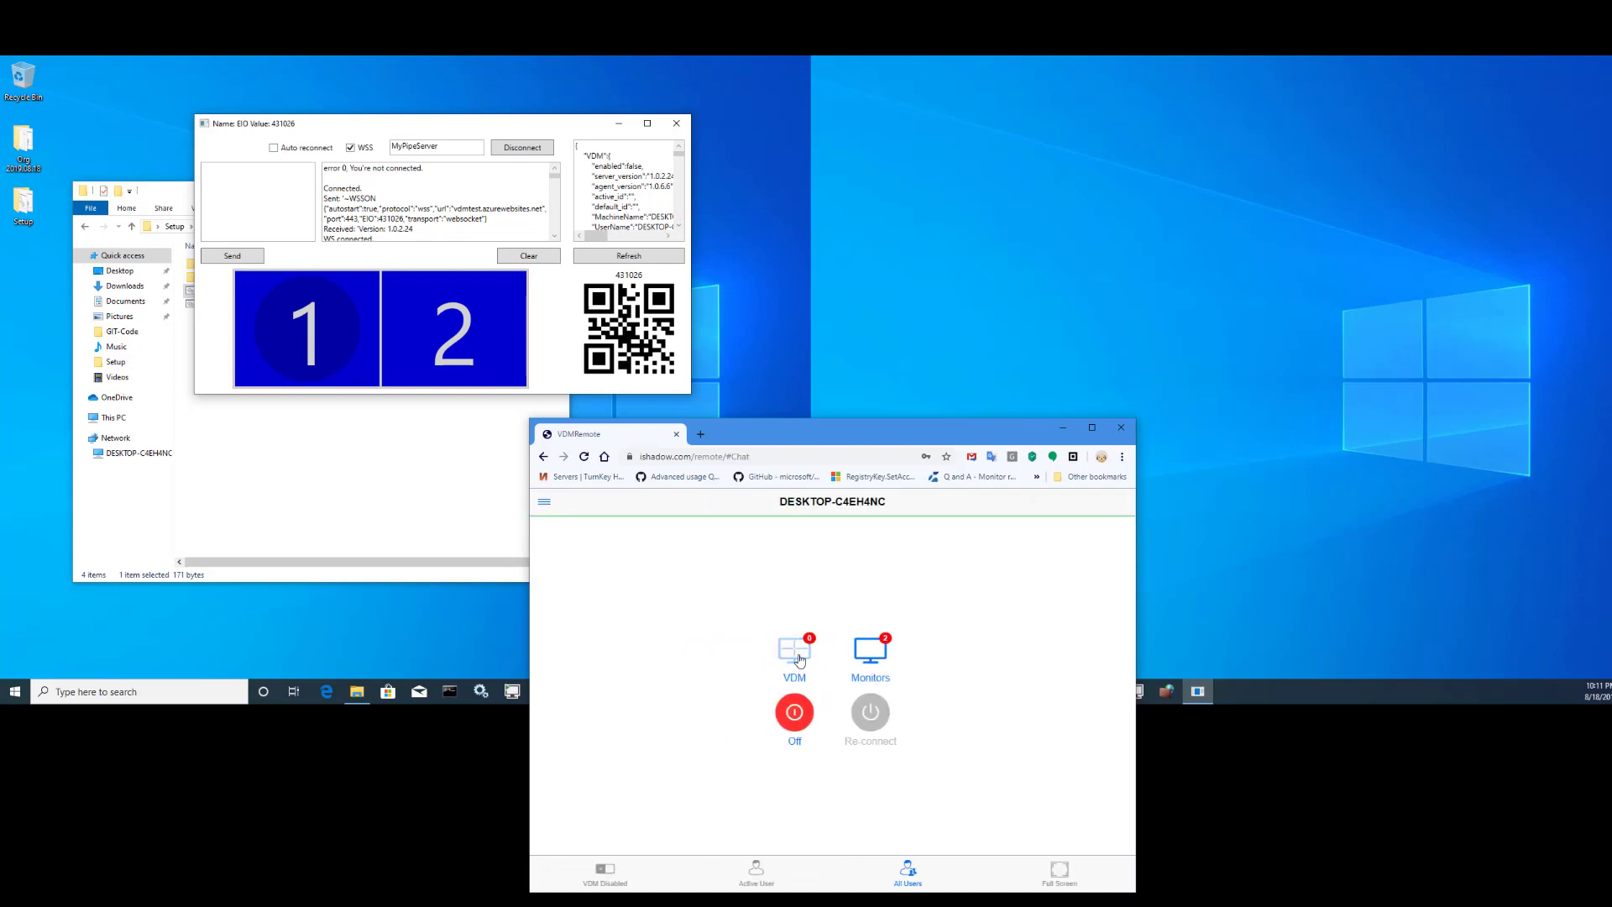
- Save a new configuration named Test Config and set monitor 1 to the quad template
left_click(794, 653)
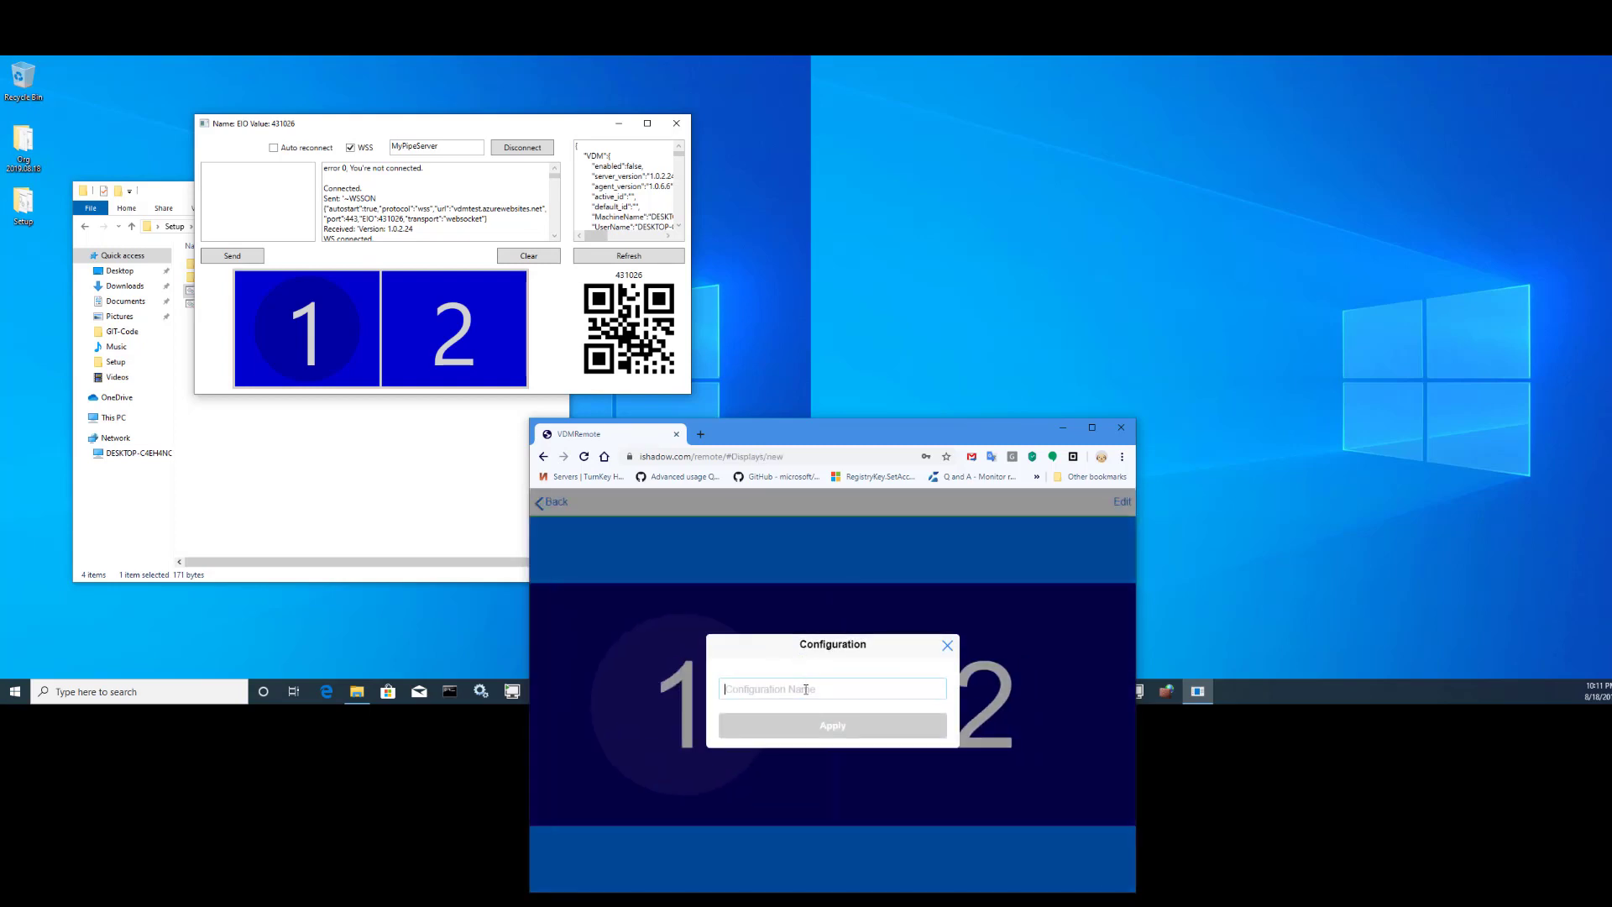
type("Test Config")
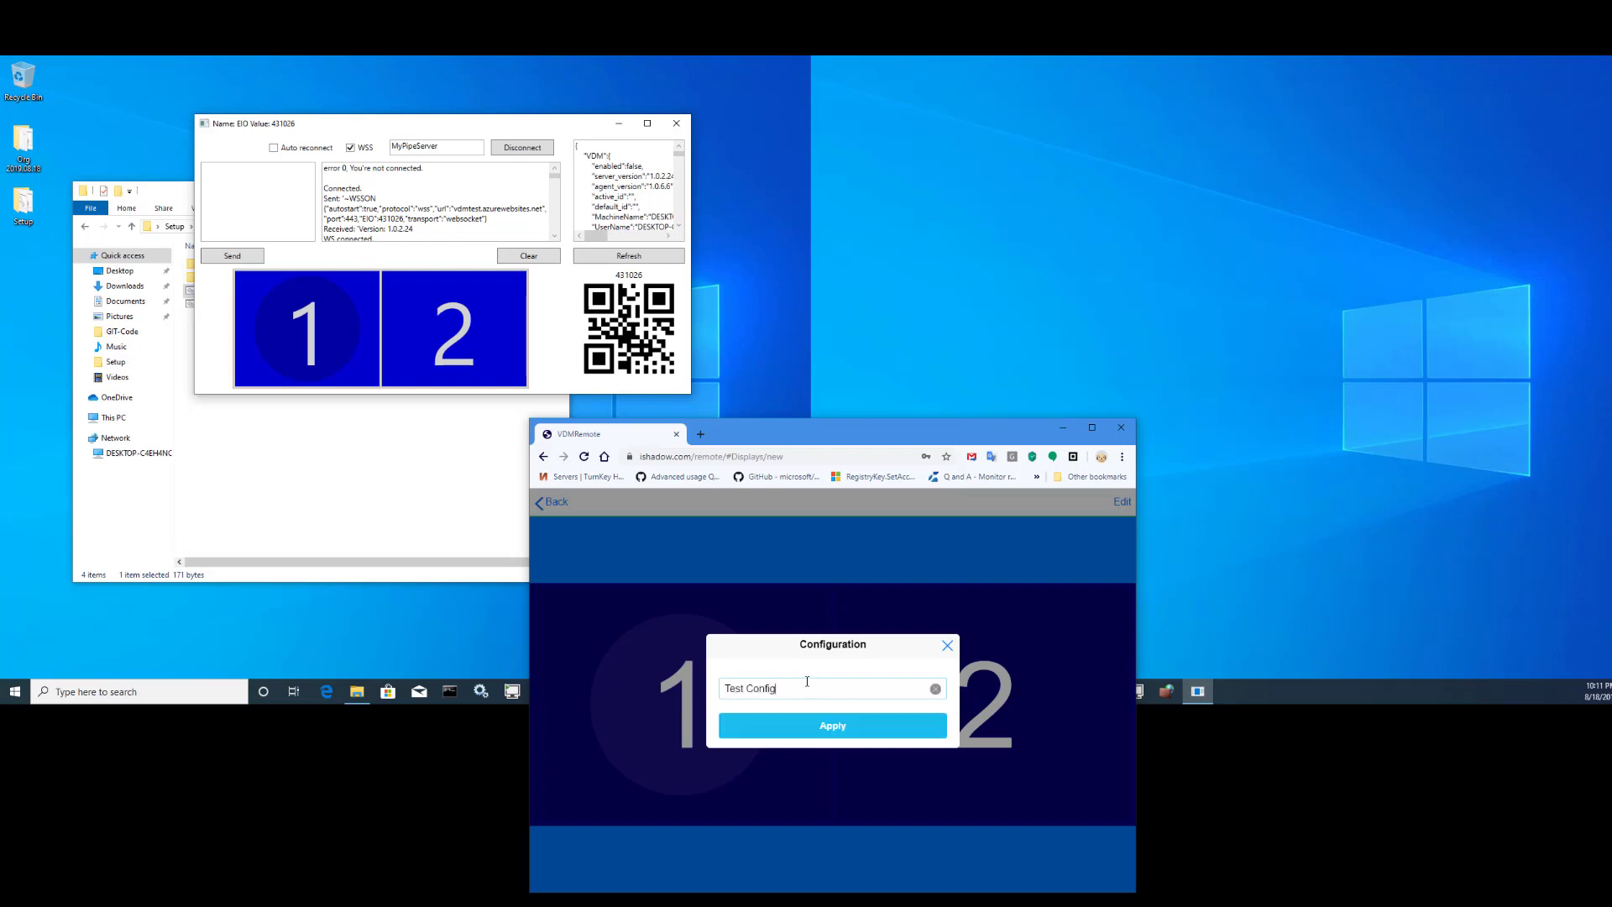
left_click(832, 727)
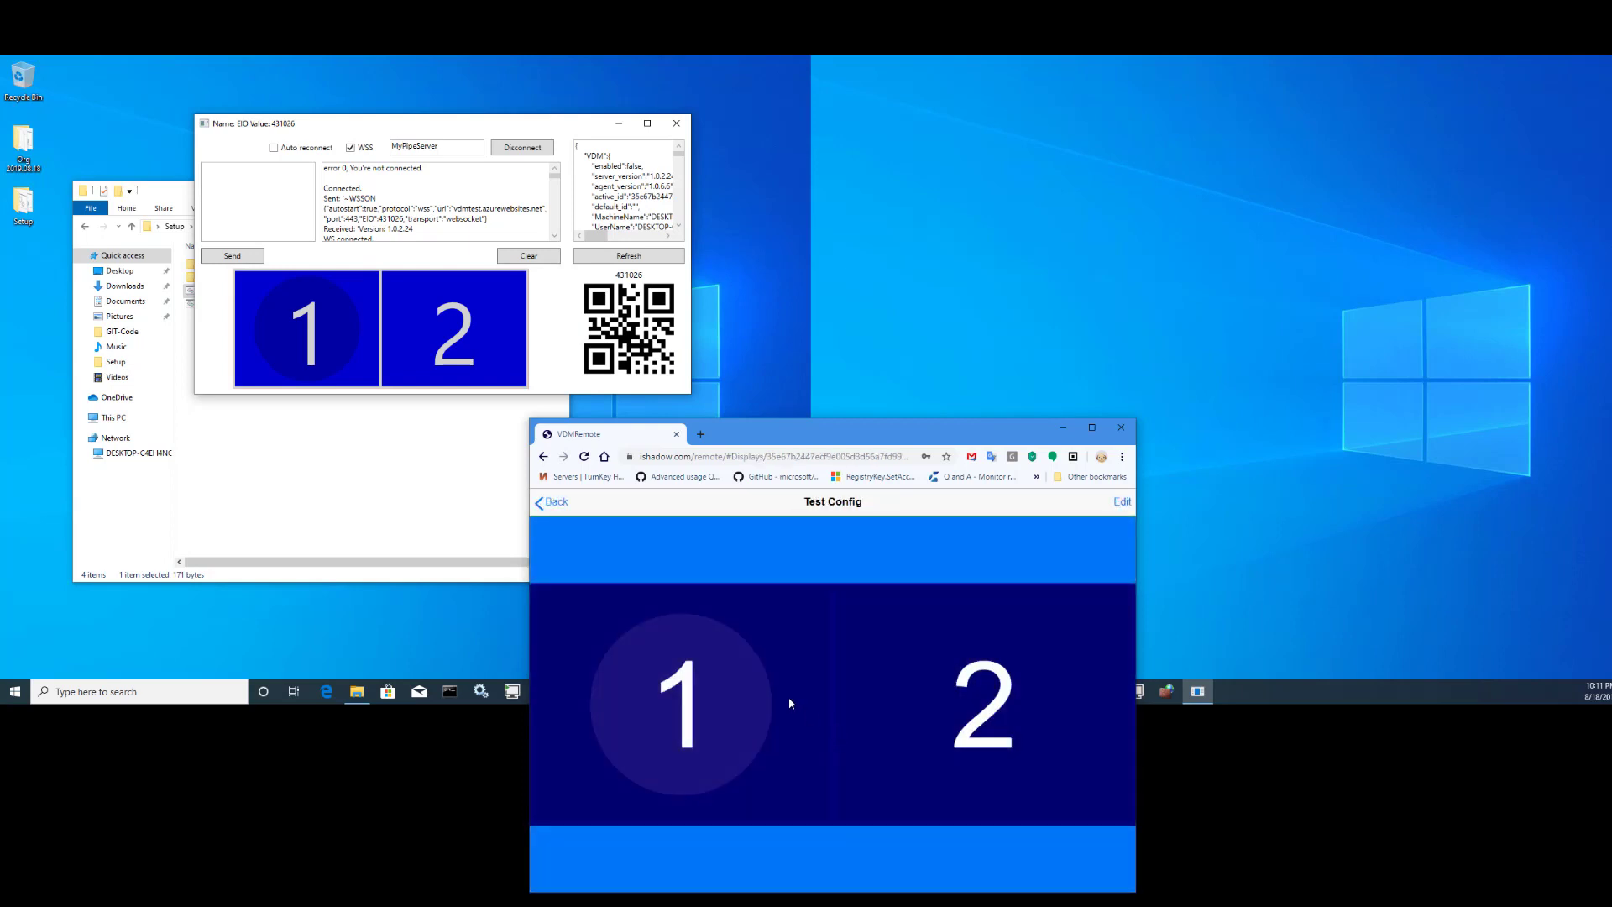
left_click(1121, 502)
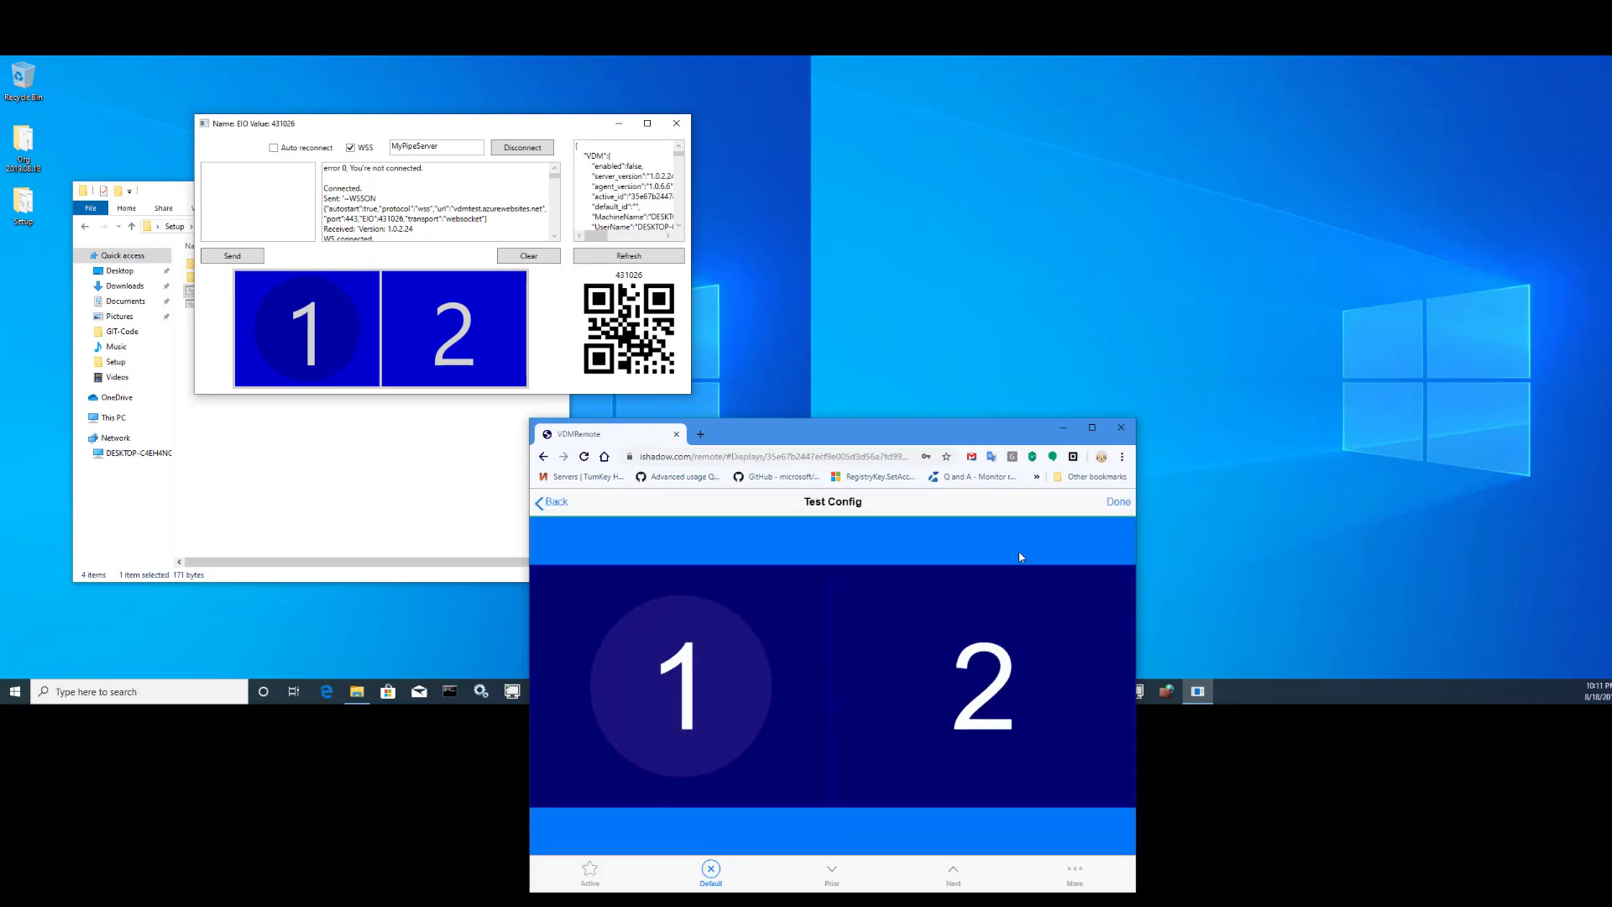
left_click(709, 654)
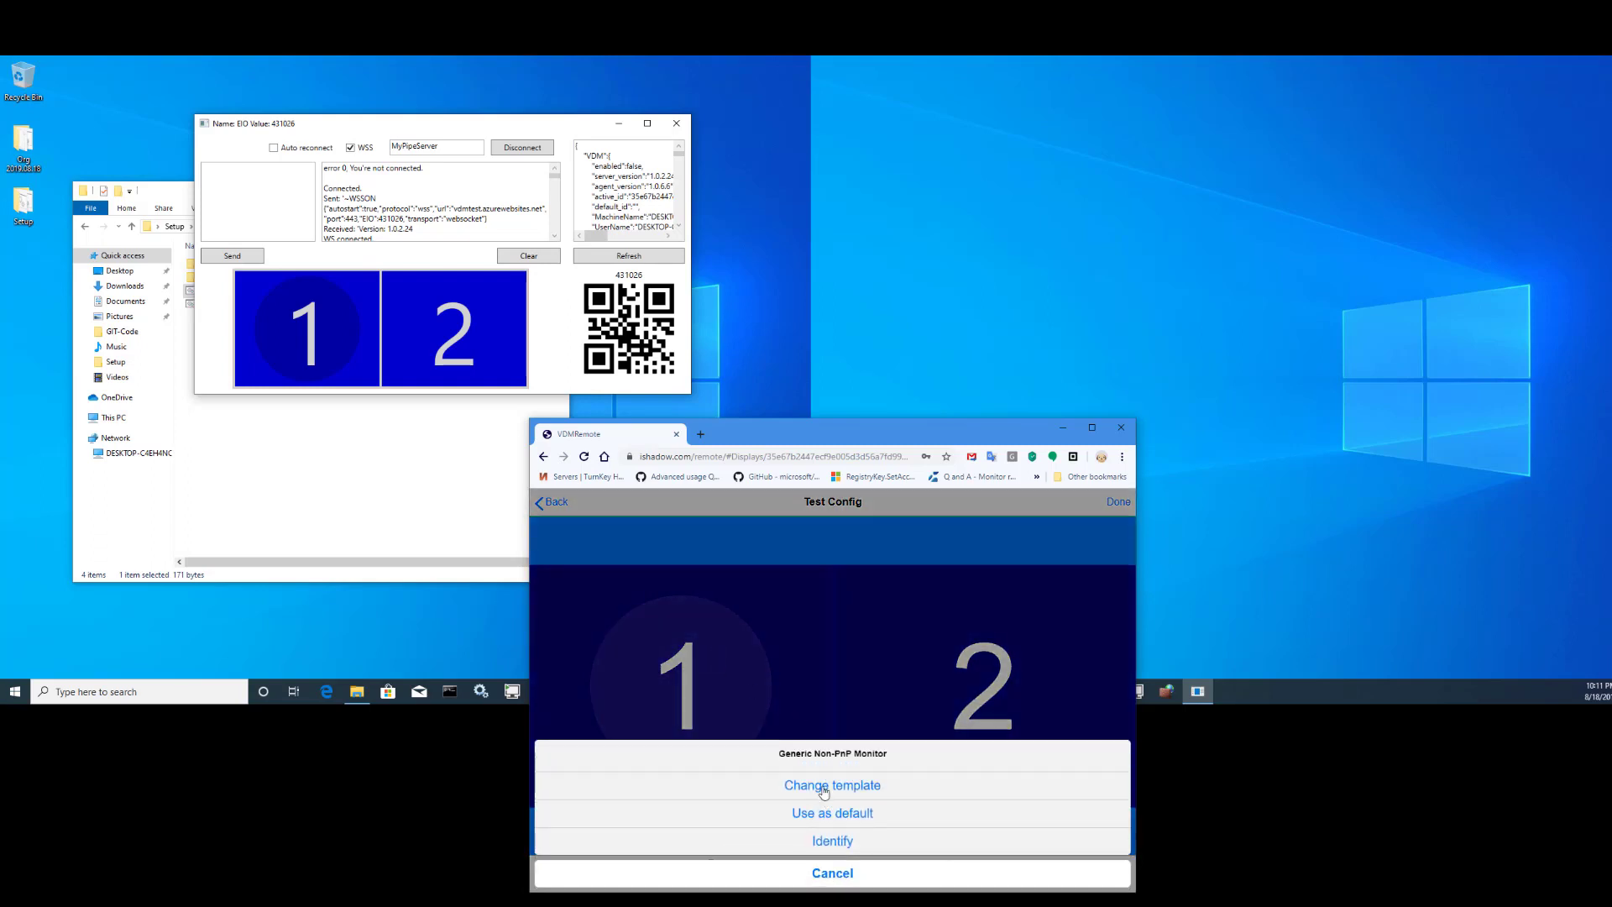
left_click(826, 785)
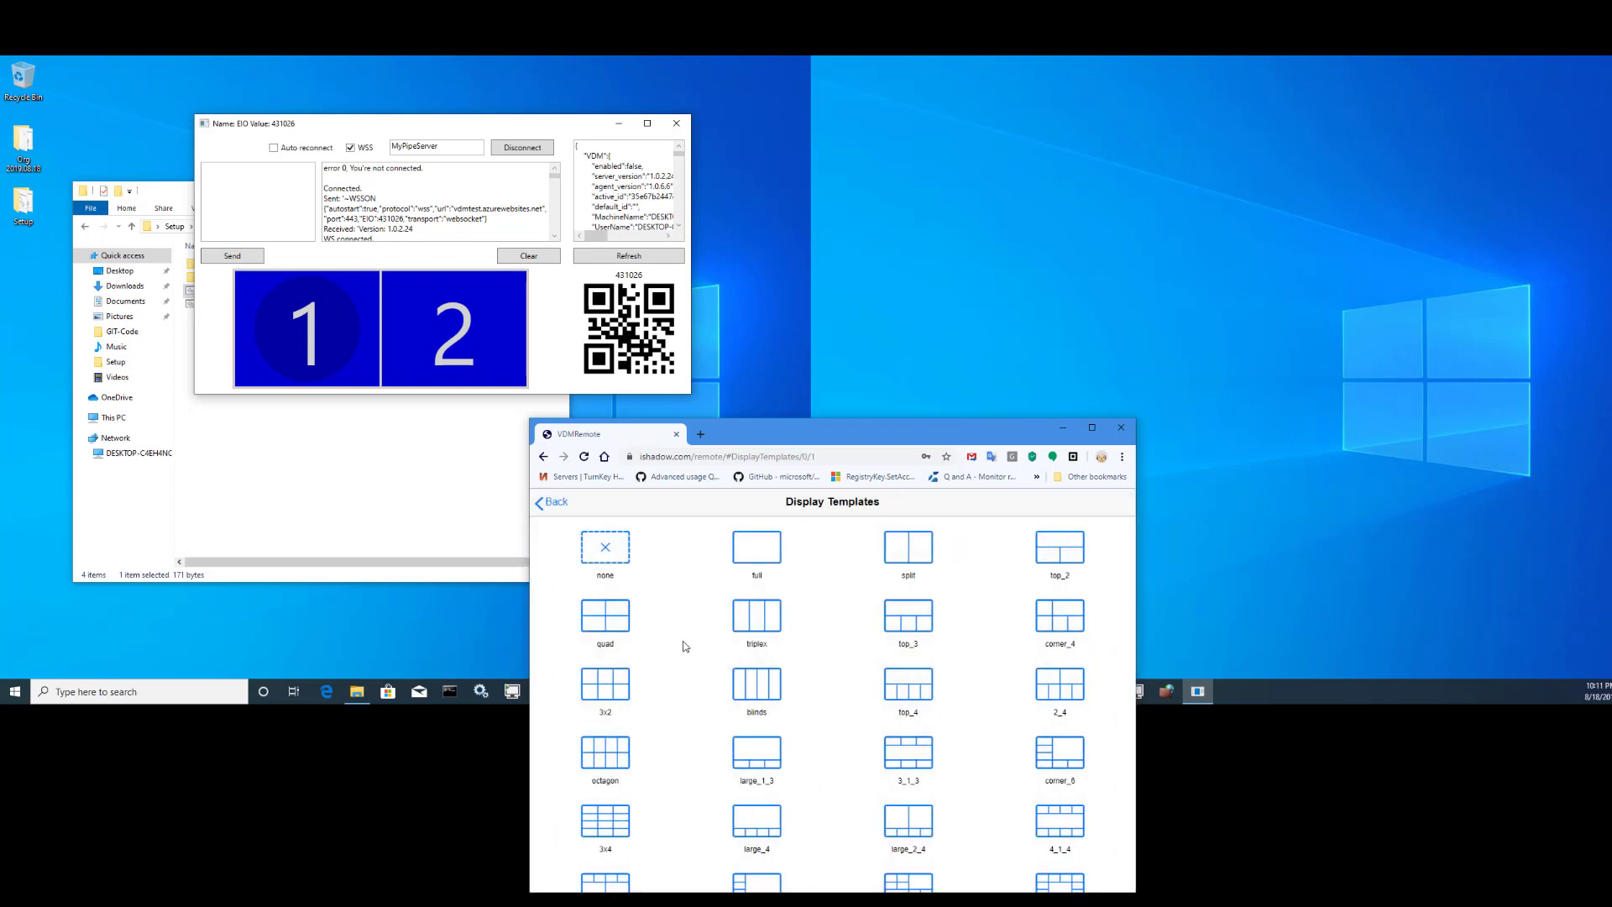
left_click(616, 622)
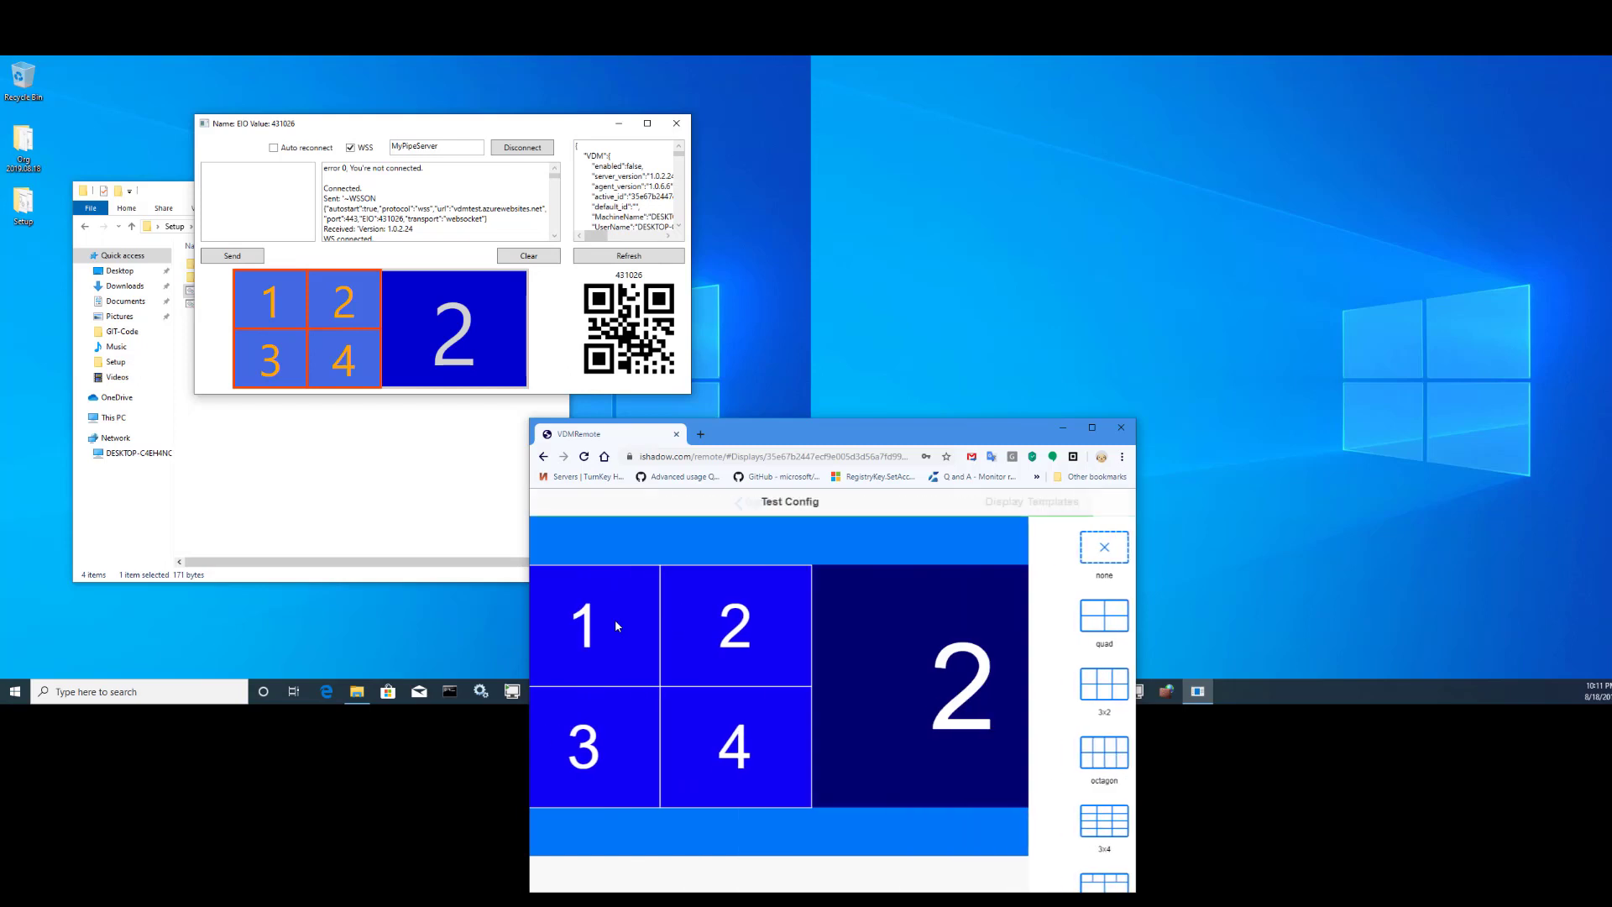
- Set monitor 2 to a flipped triplex of three stacked rows and make Test Config active
left_click(953, 667)
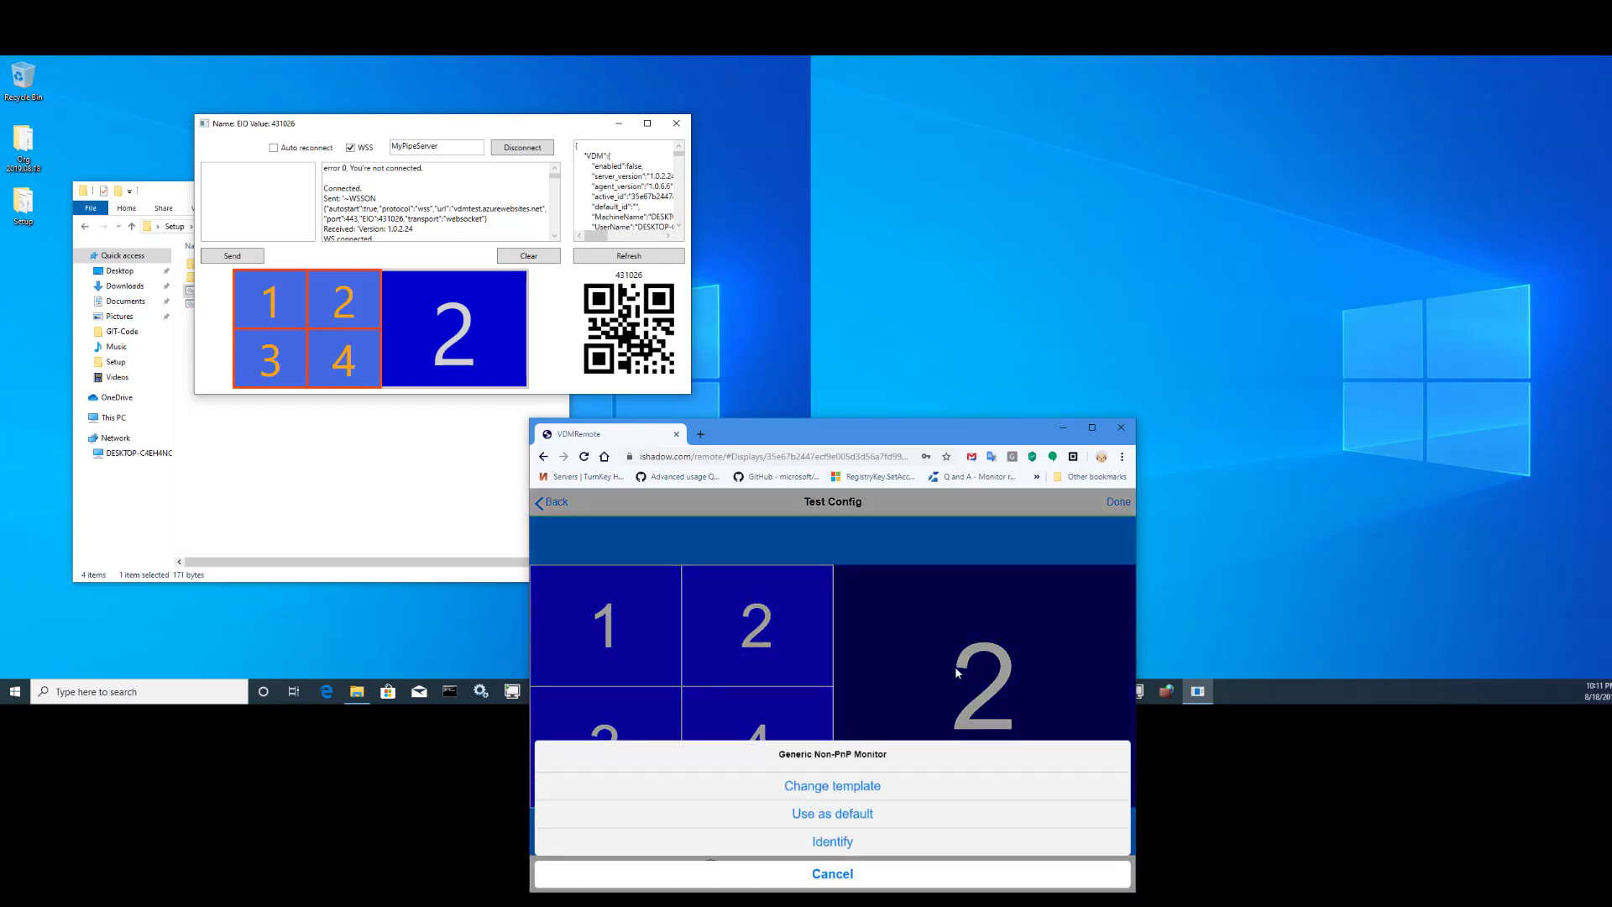
left_click(826, 785)
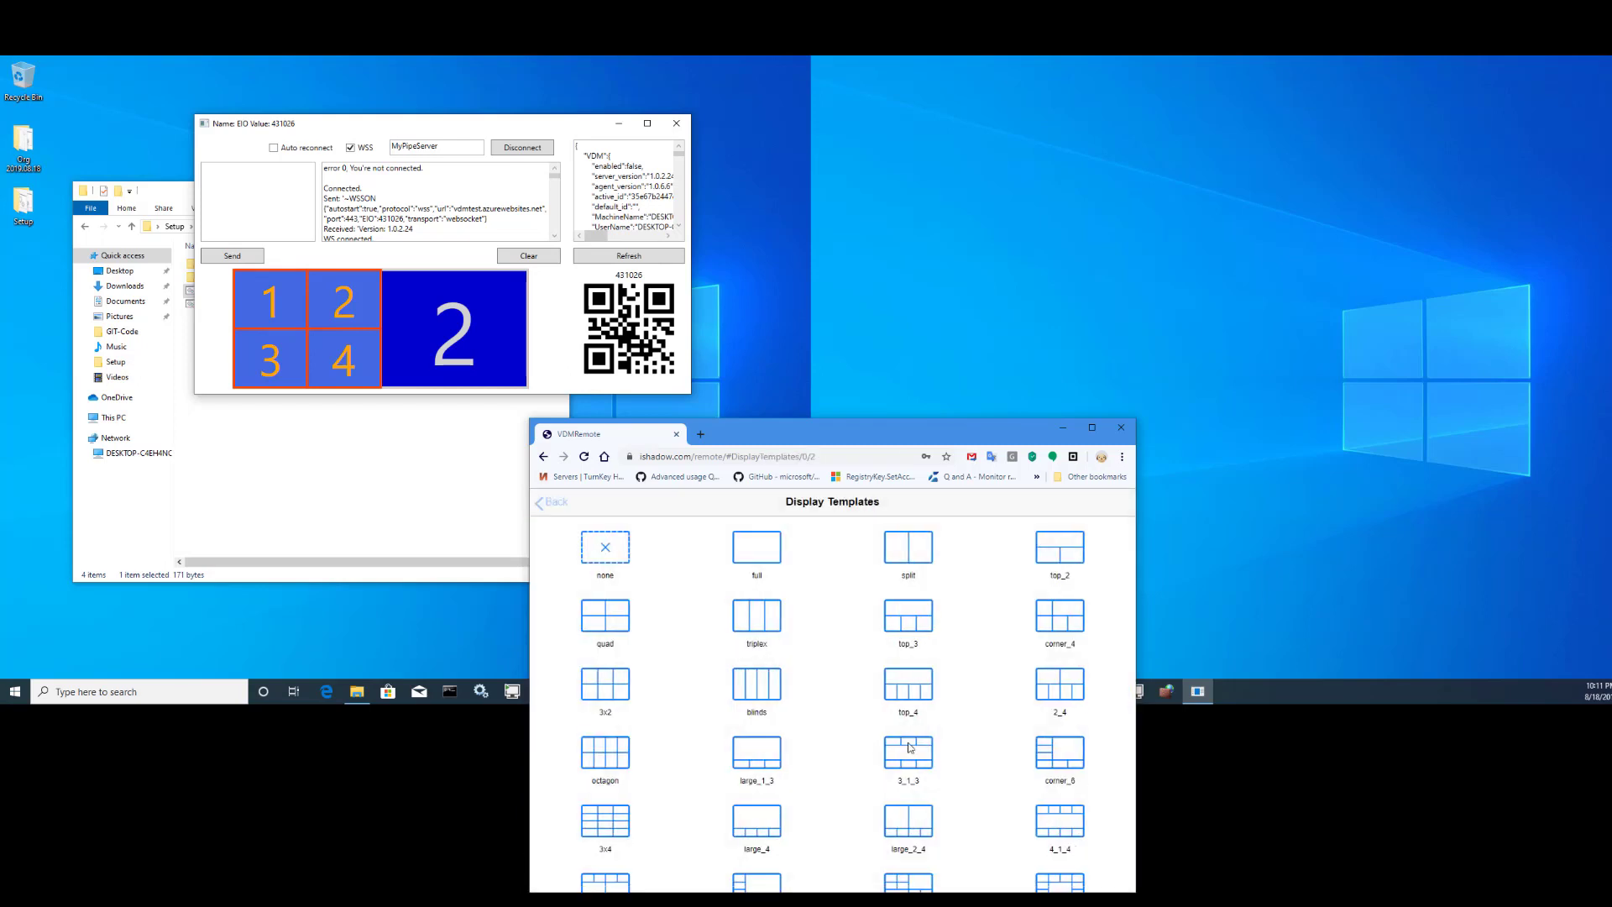
left_click(775, 632)
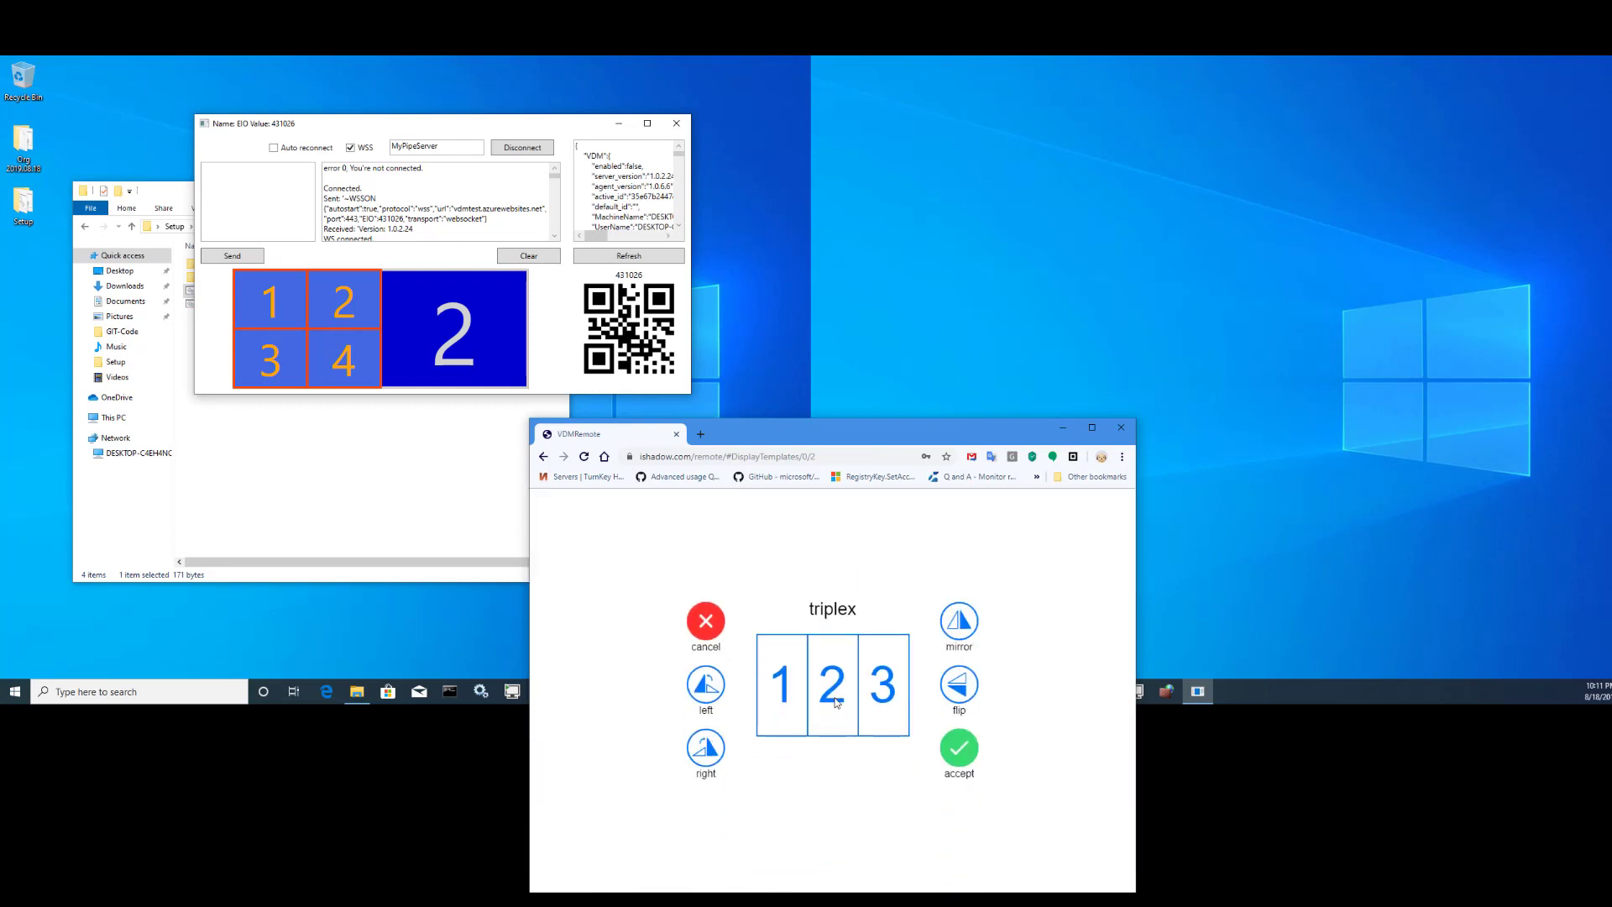
left_click(702, 695)
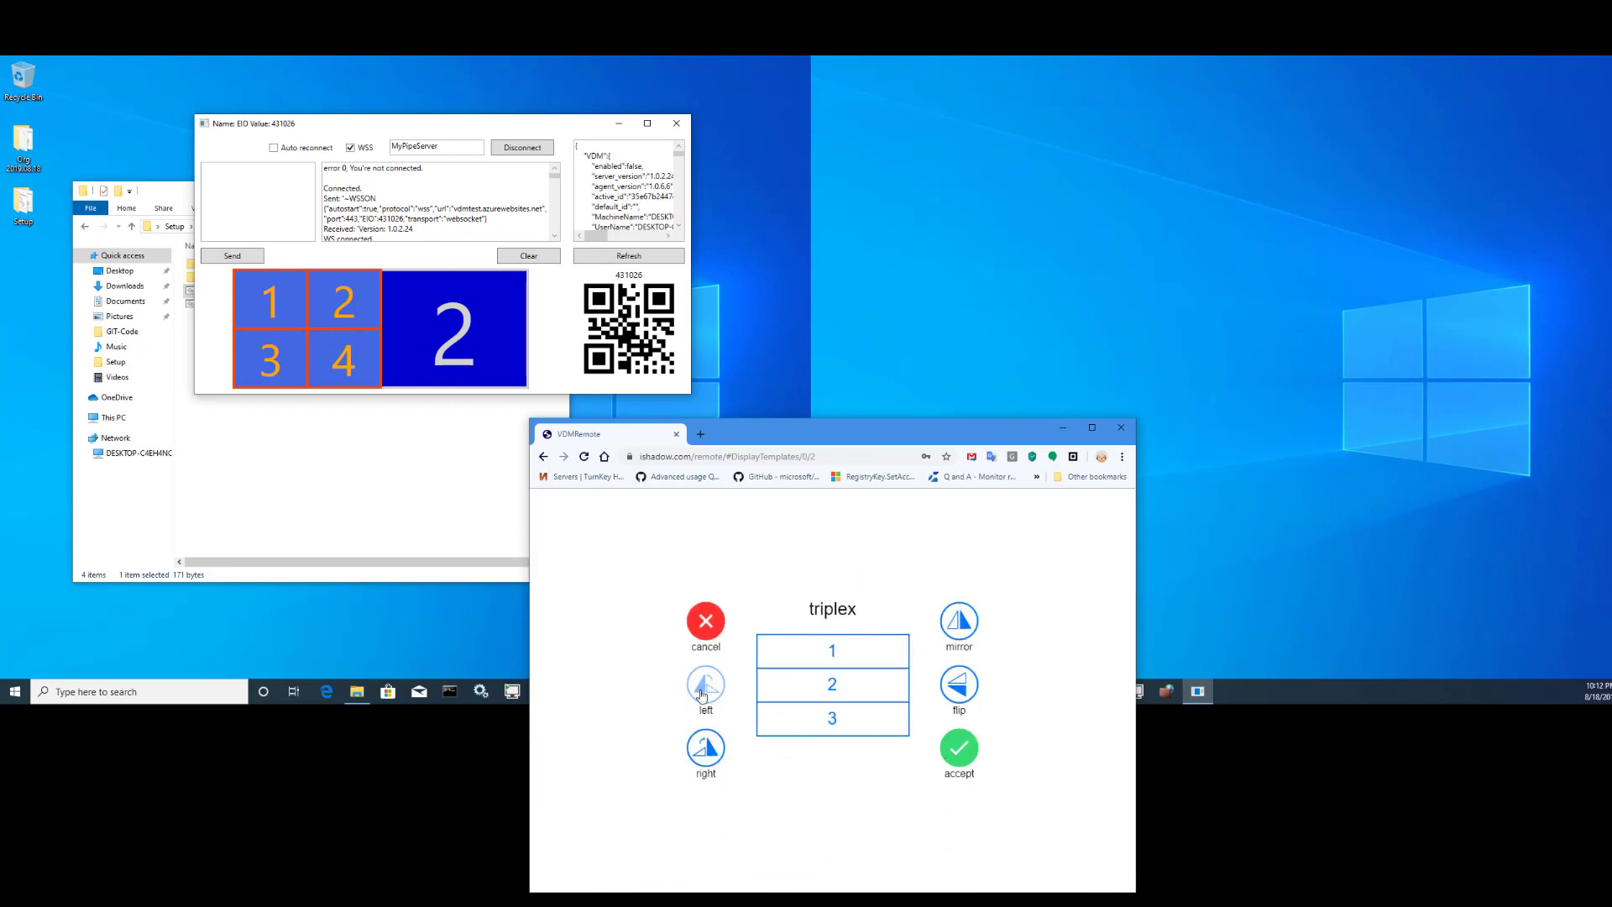
left_click(961, 758)
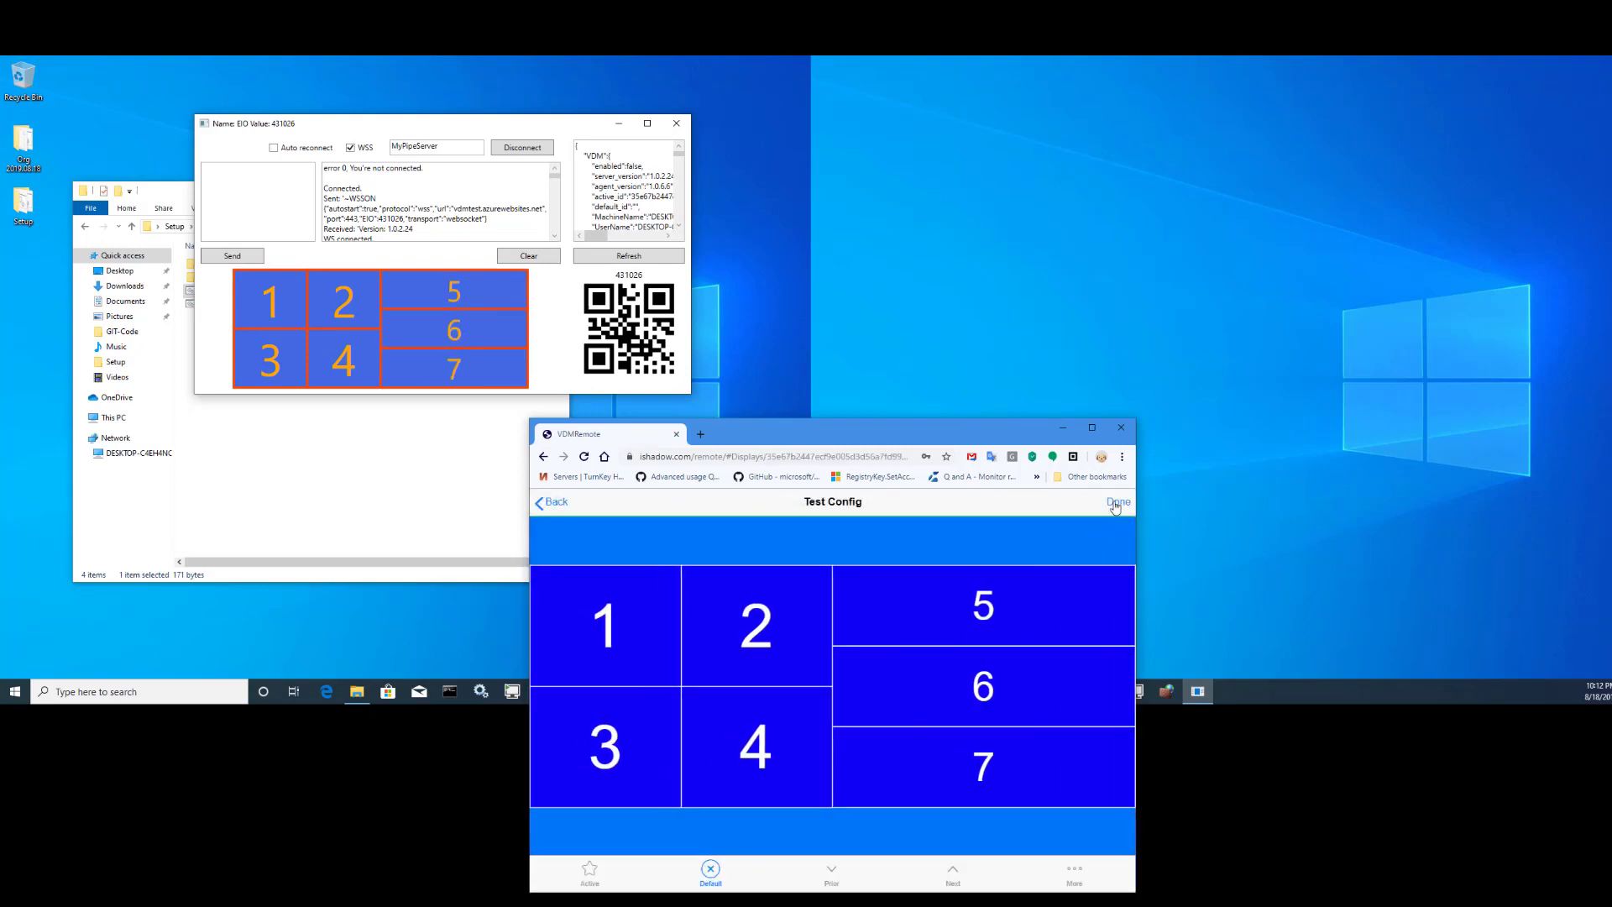
left_click(589, 873)
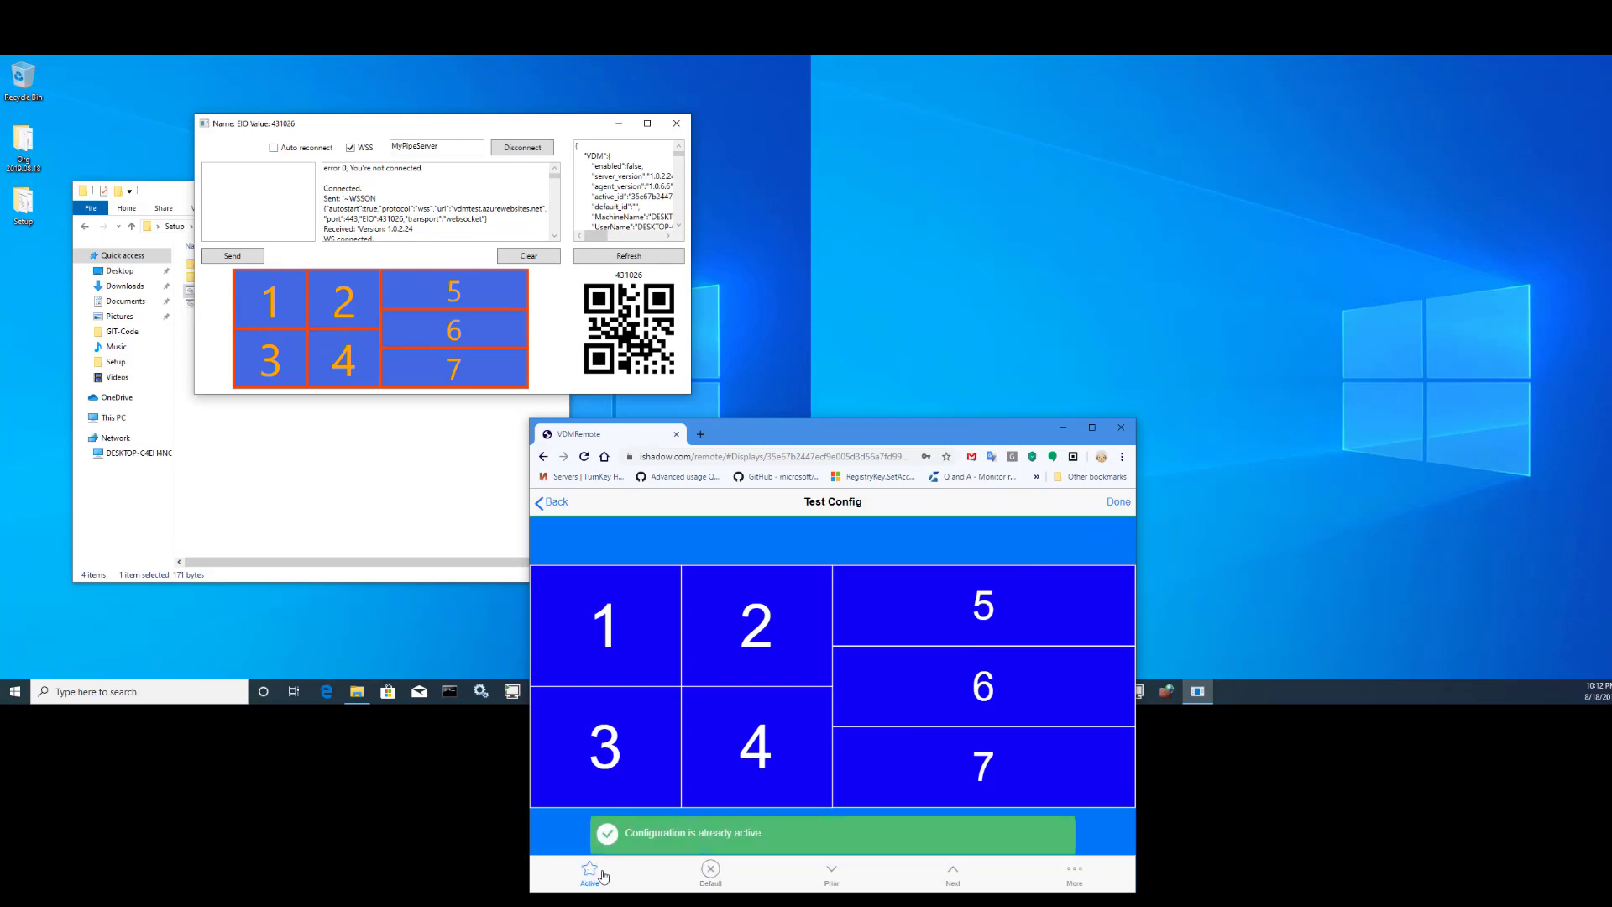
left_click(1118, 502)
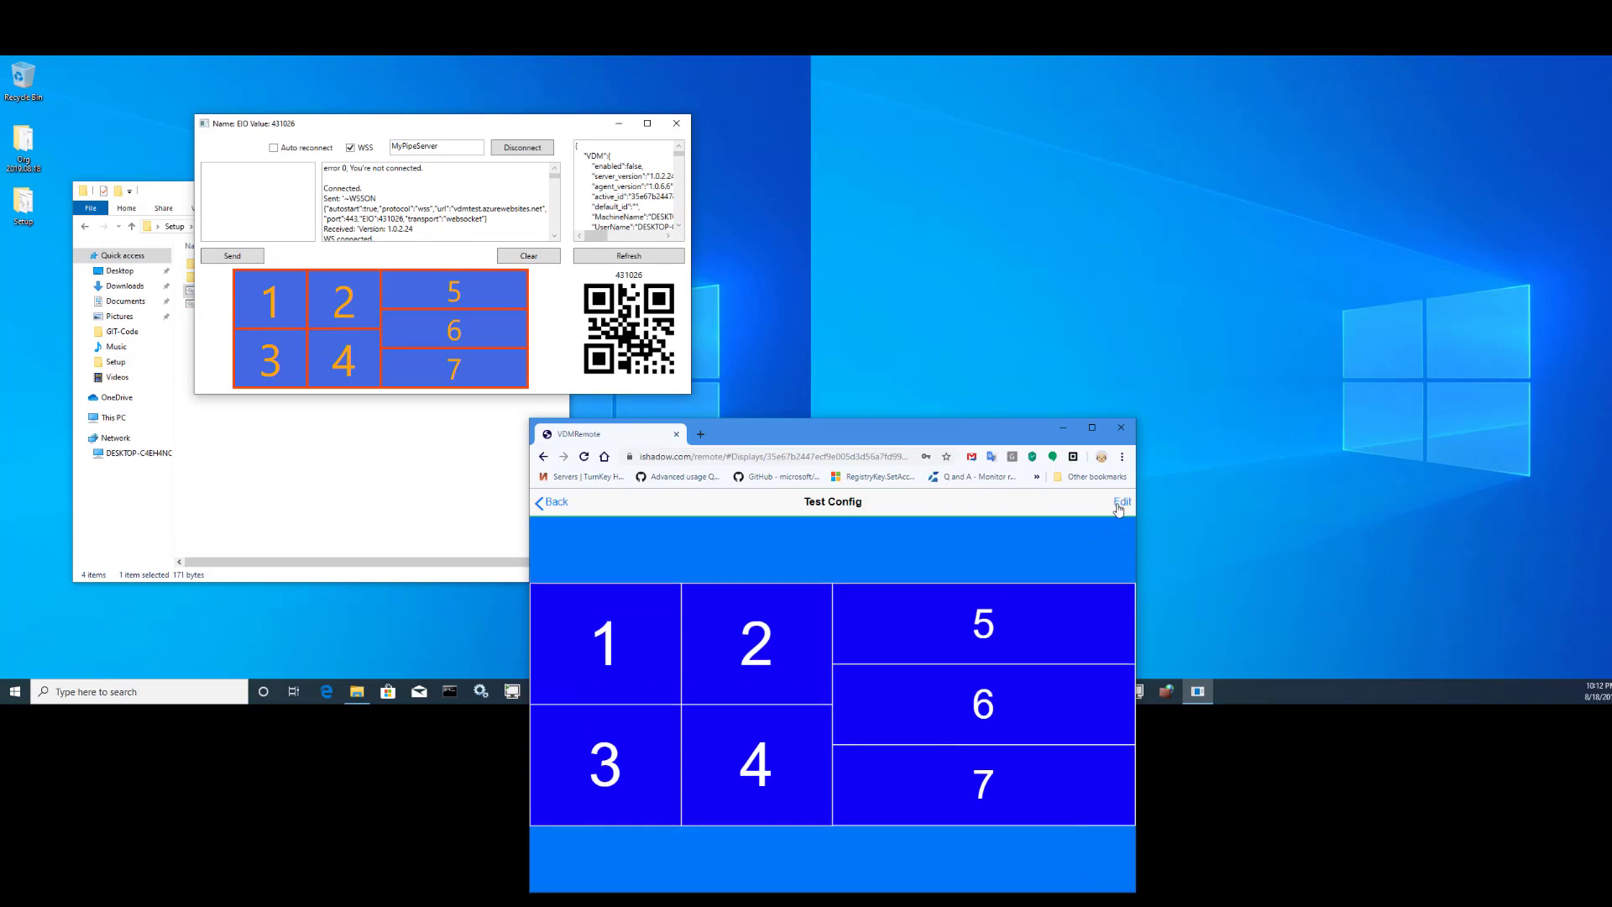
left_click(1119, 503)
left_click(1088, 868)
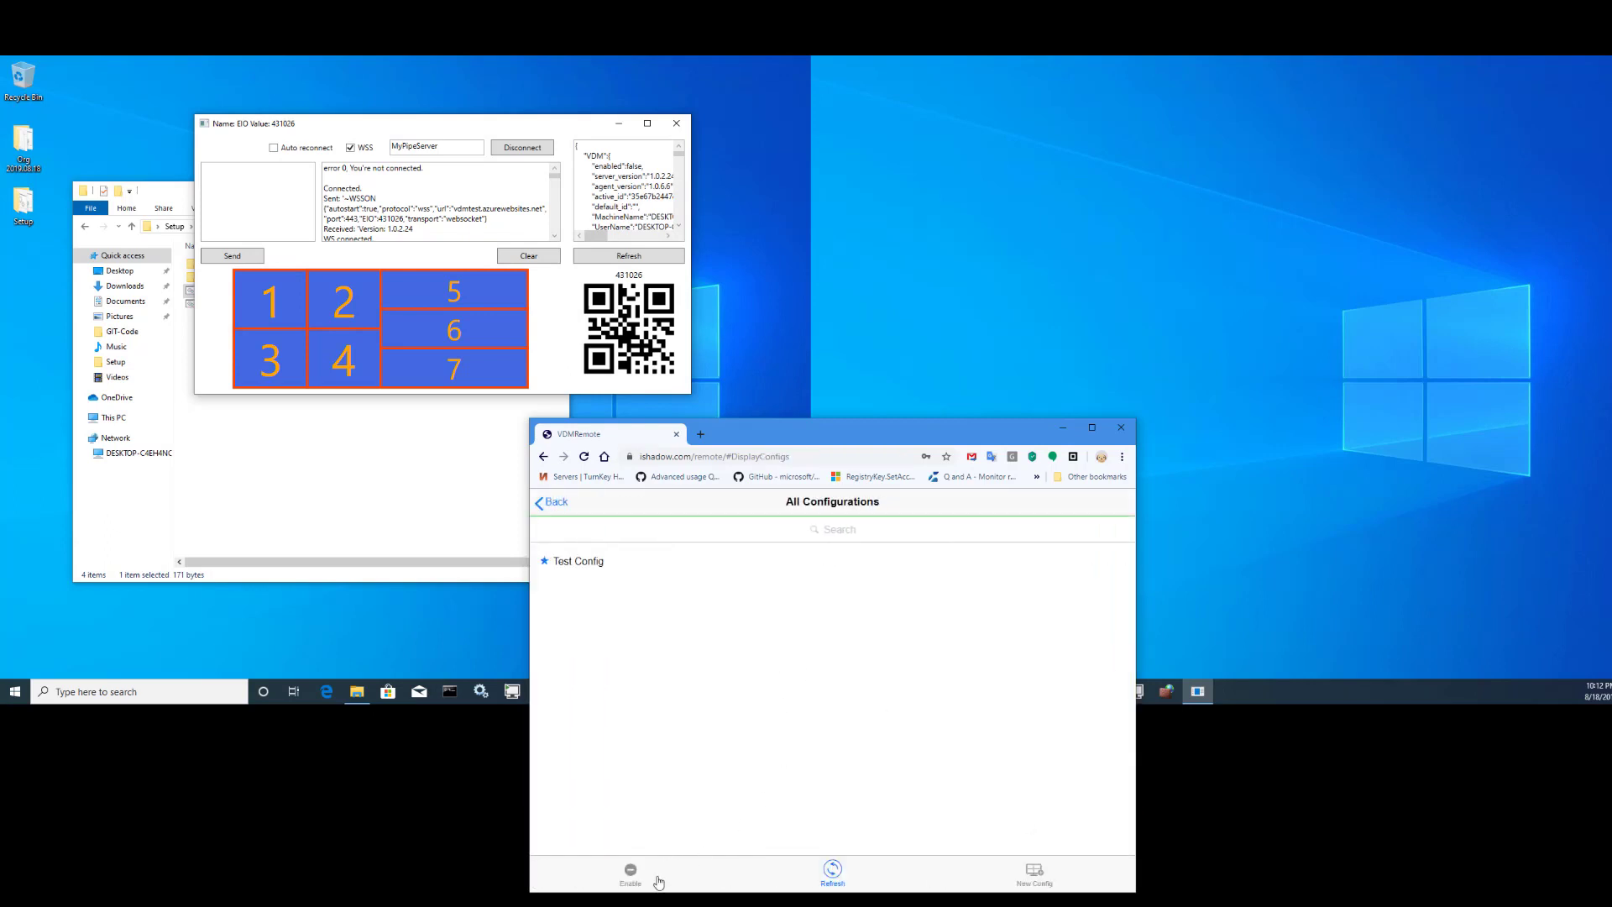
- Save a new configuration named 4+4 and set display 1 to the quad template
left_click(1039, 871)
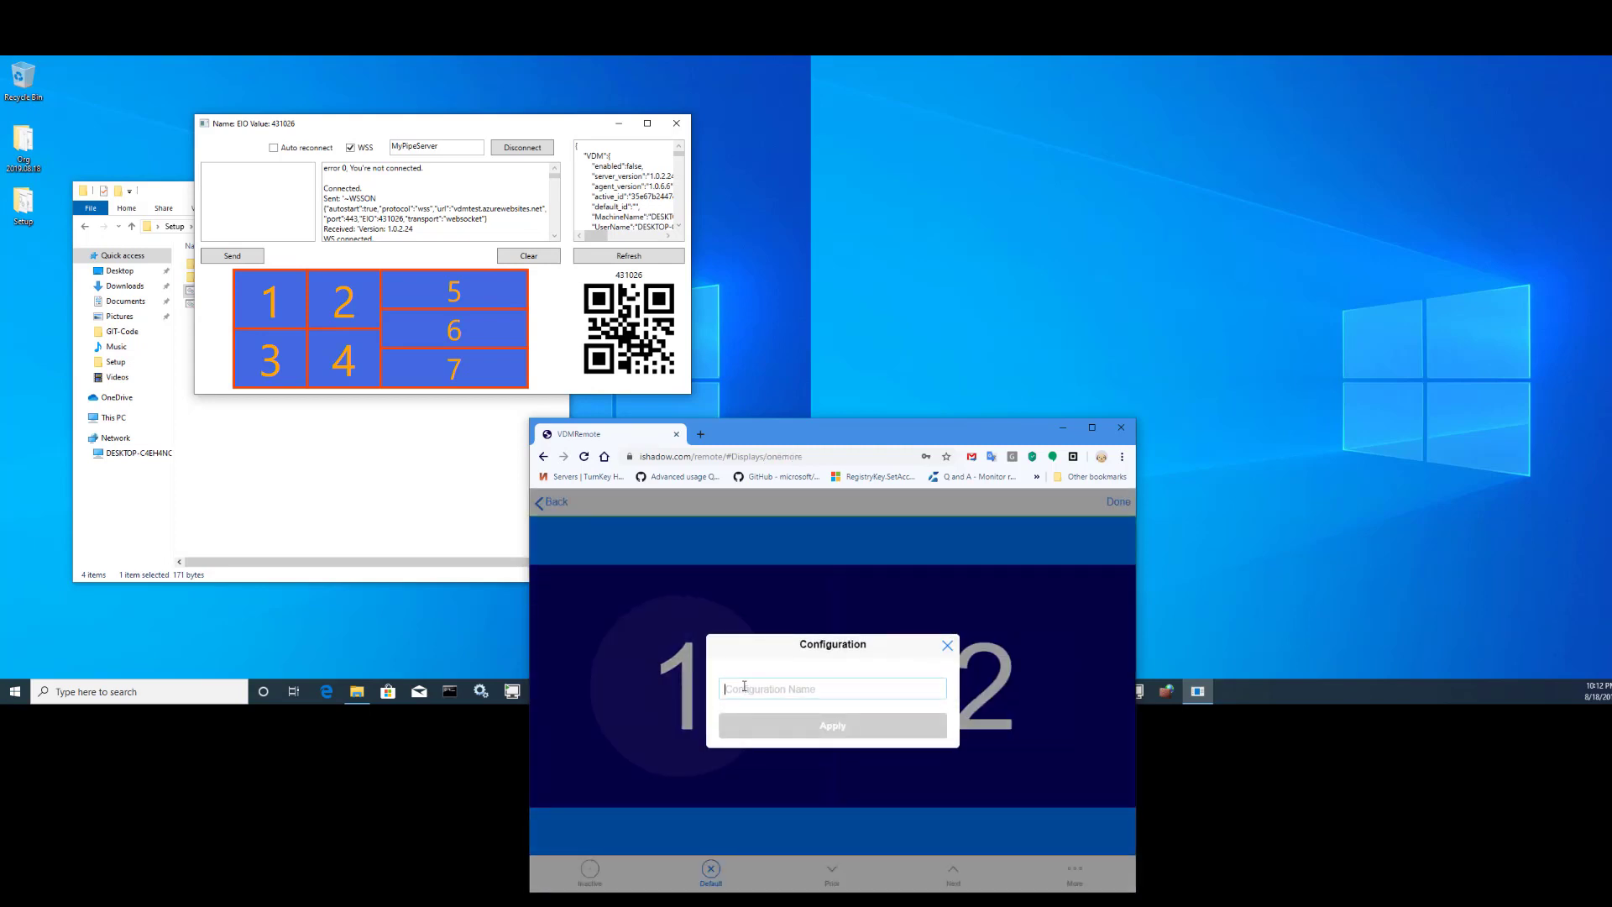
type("4+4")
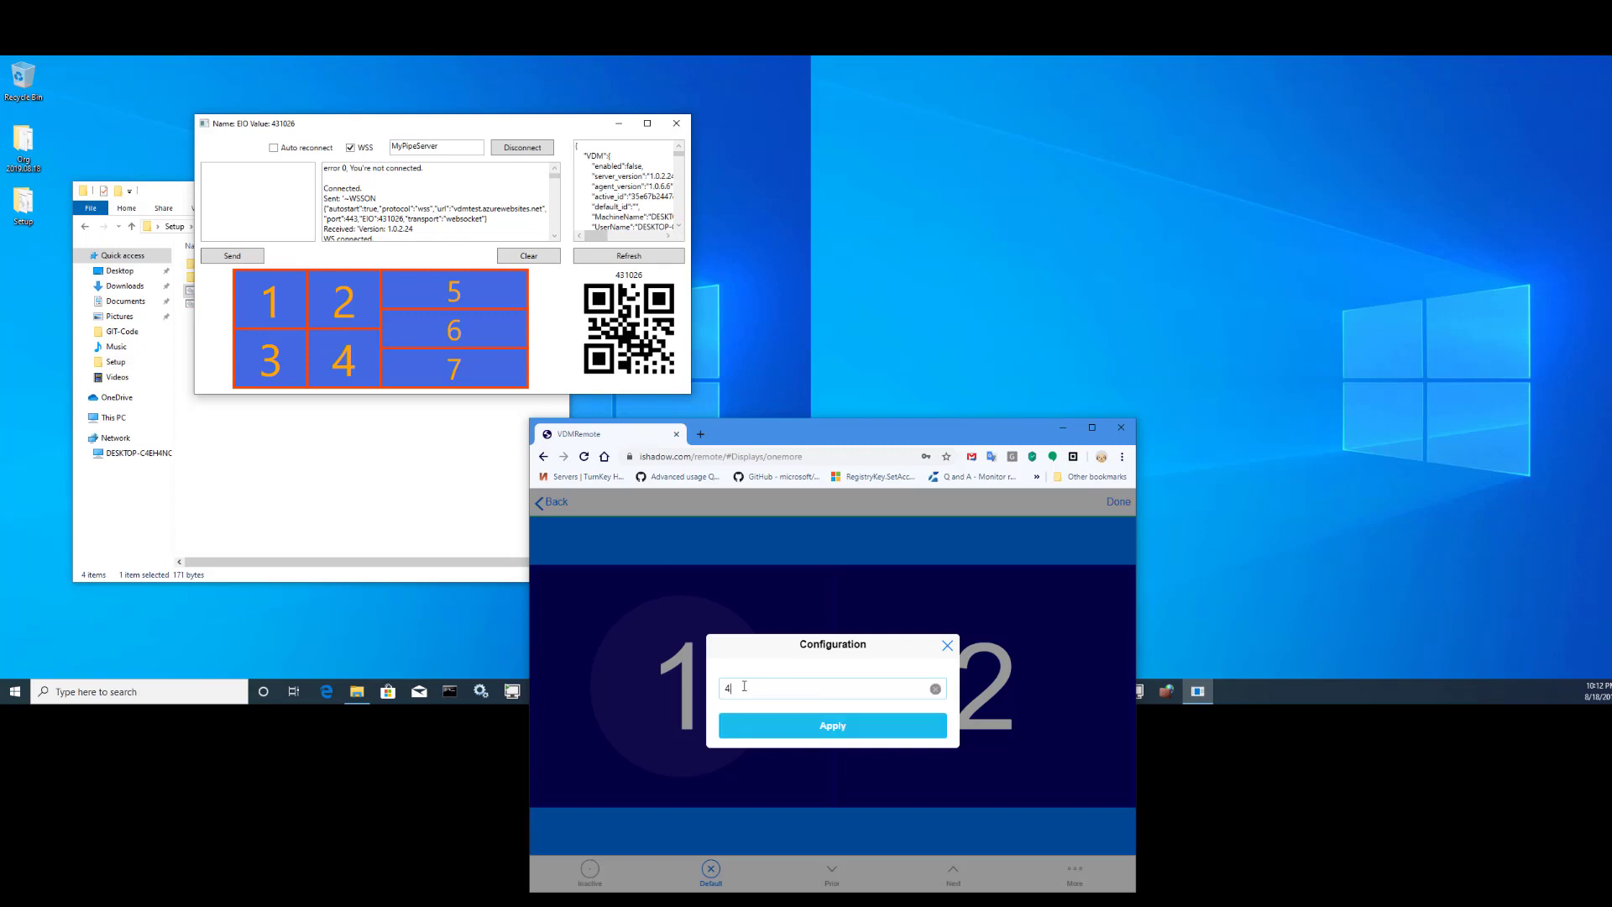
left_click(829, 727)
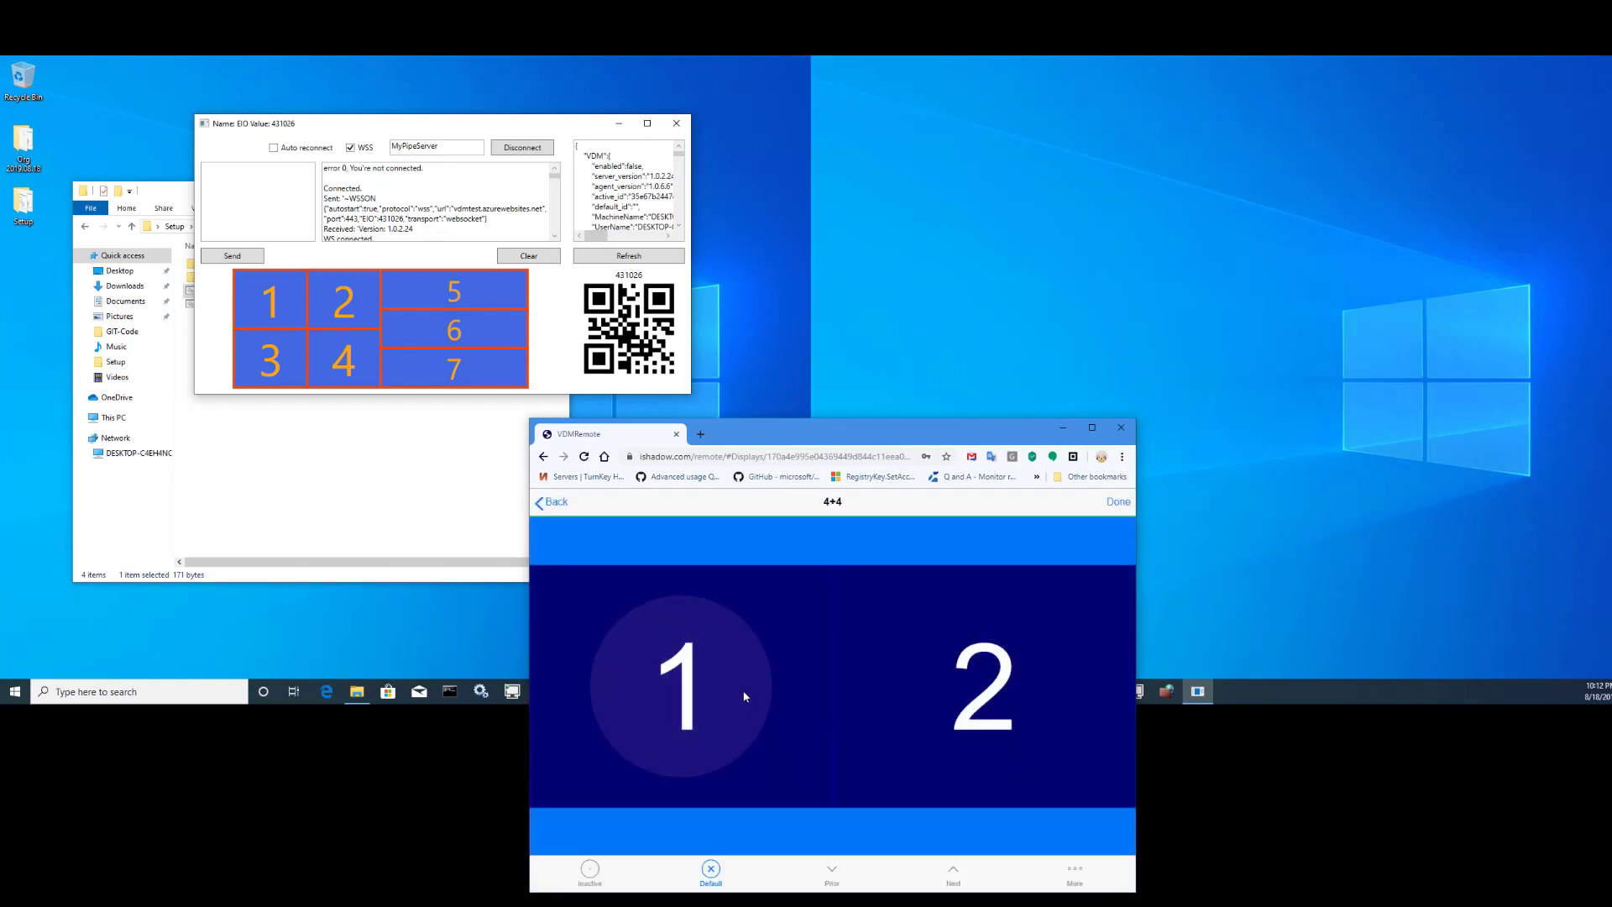
left_click(722, 667)
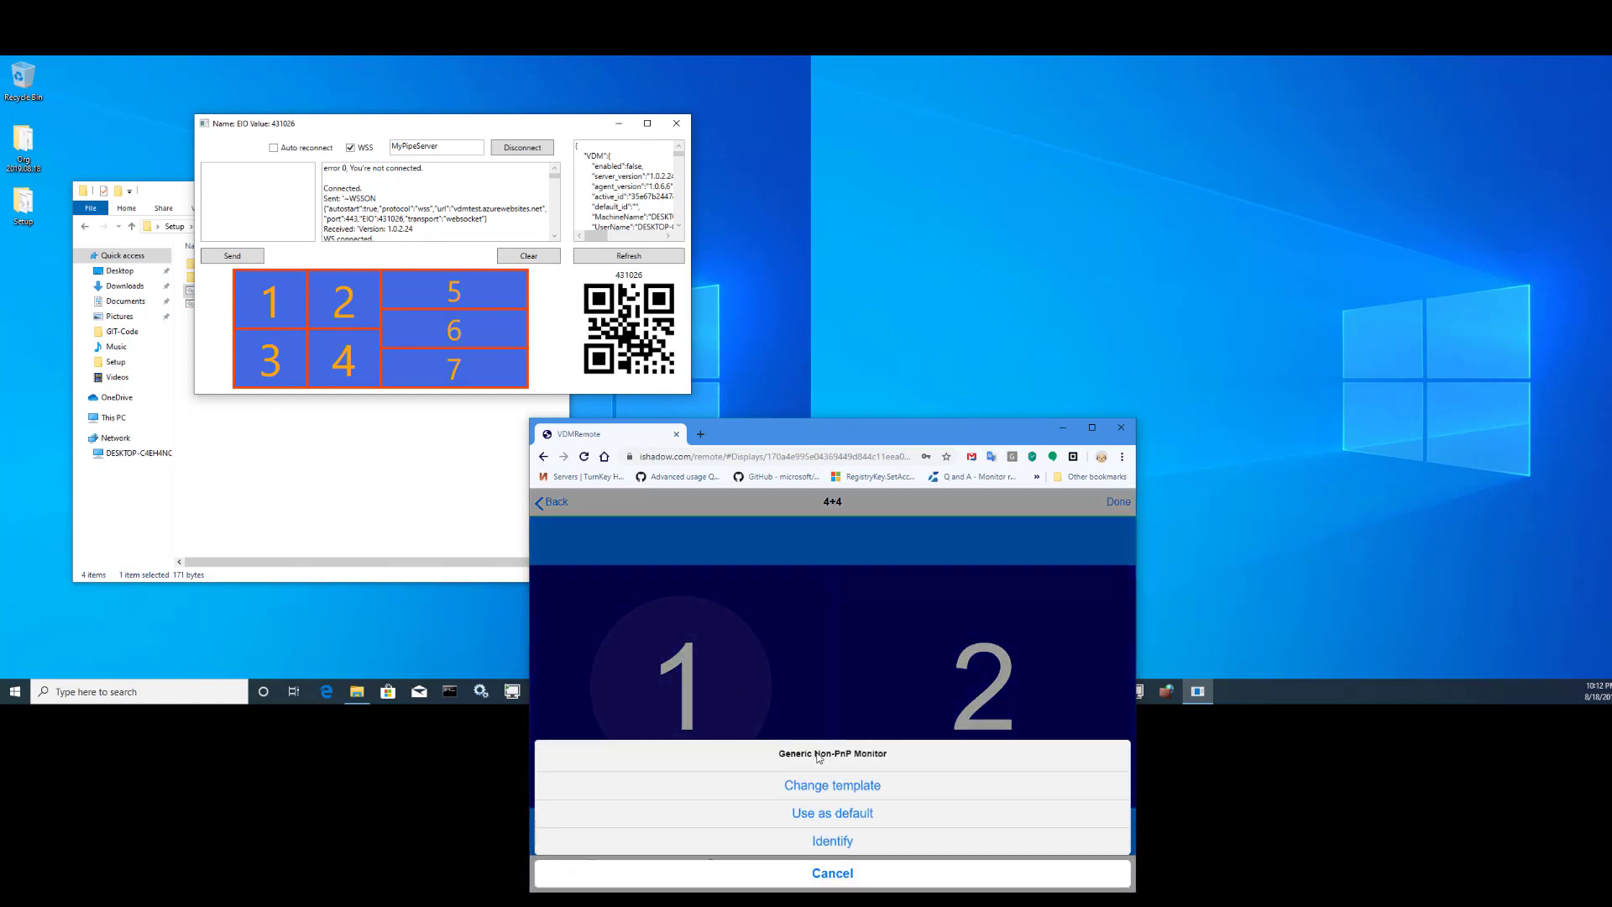
left_click(827, 789)
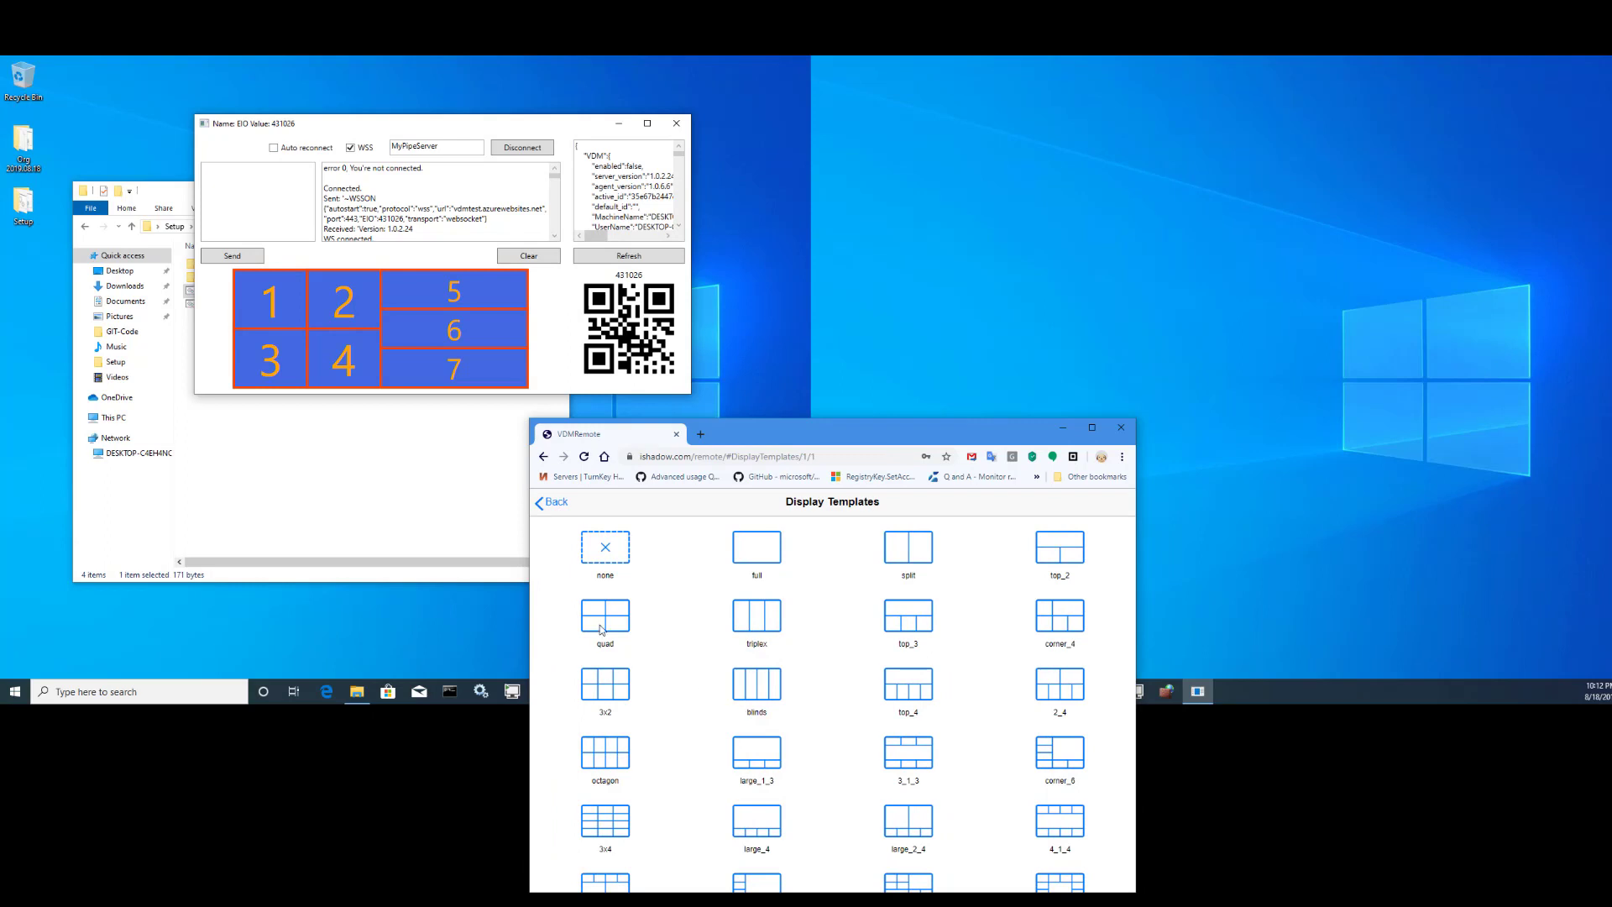
left_click(600, 629)
- Set display 2 to the quad template as well, giving sections 1–8
left_click(931, 726)
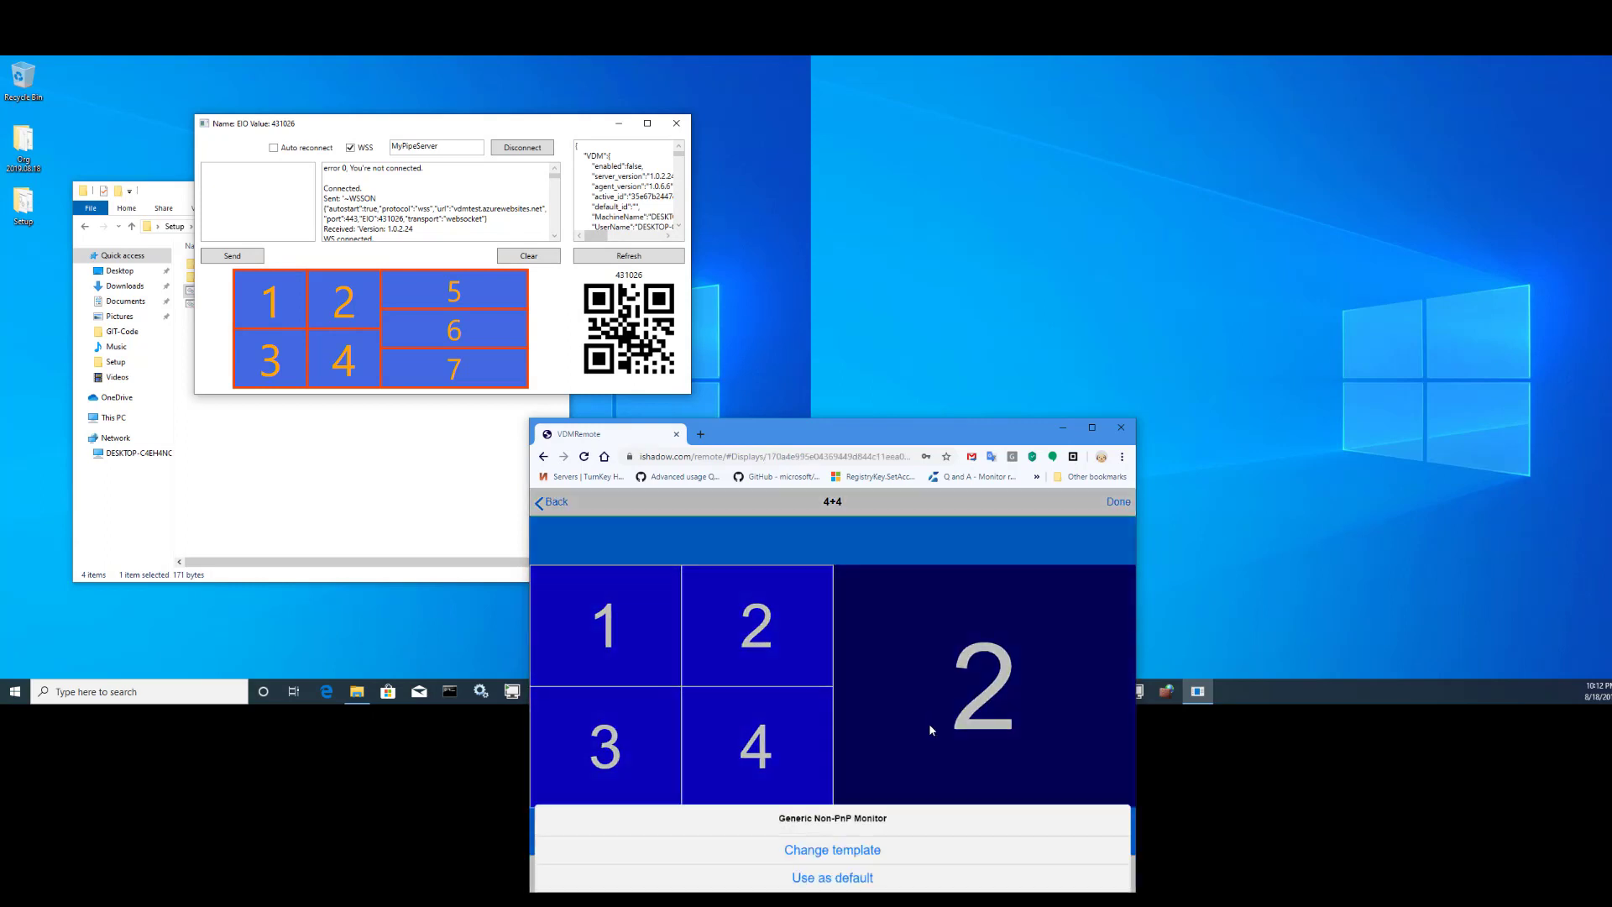
left_click(839, 786)
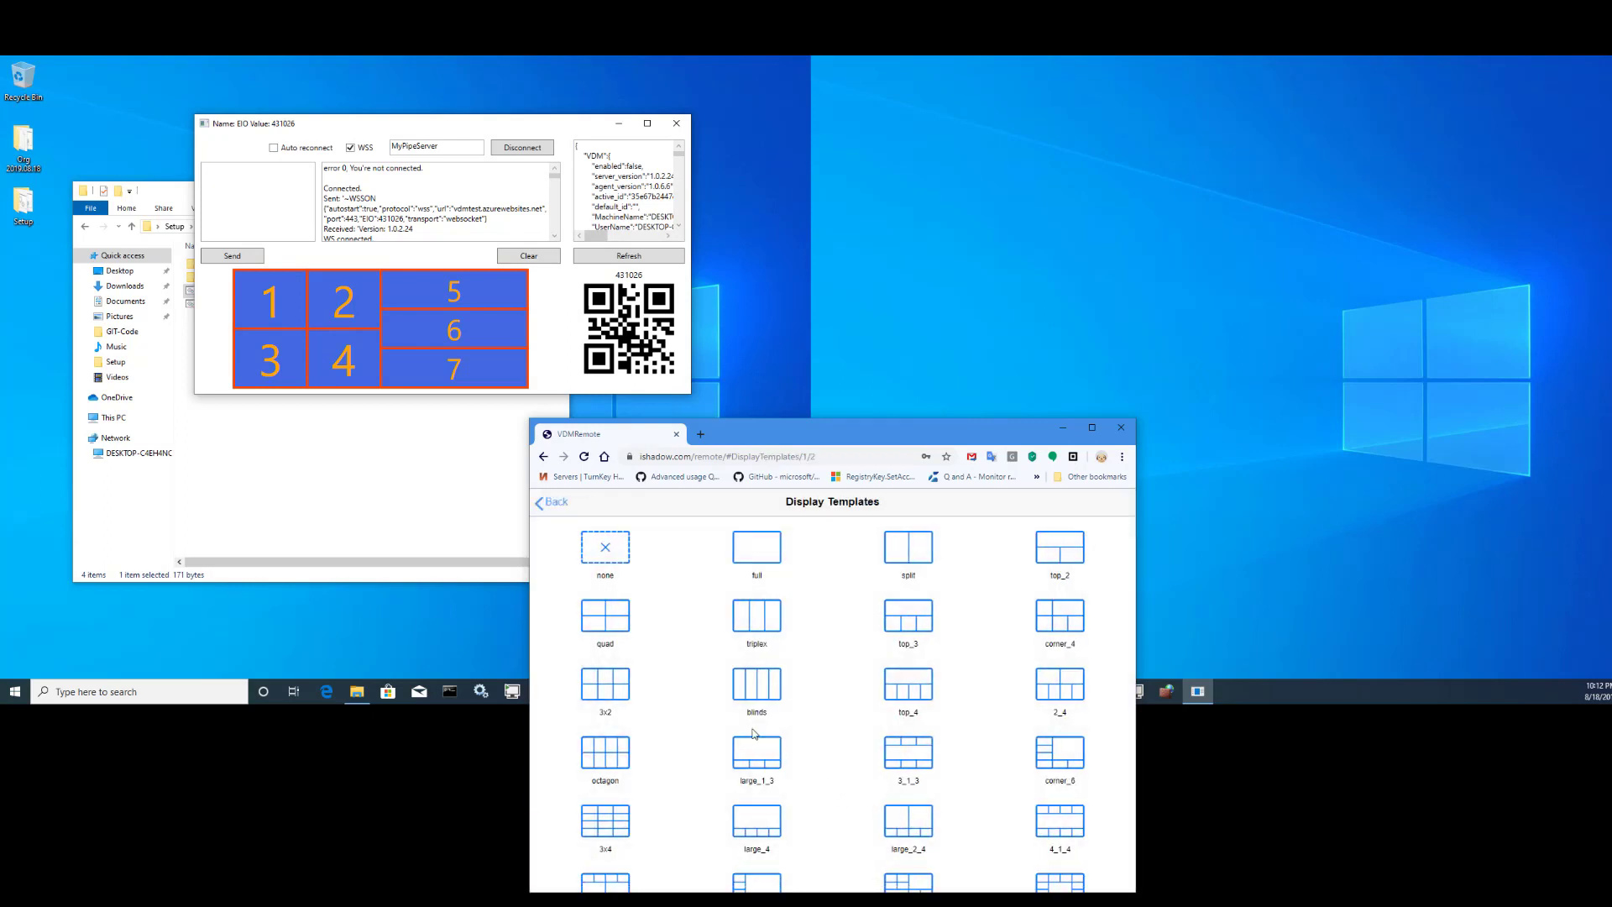
left_click(609, 625)
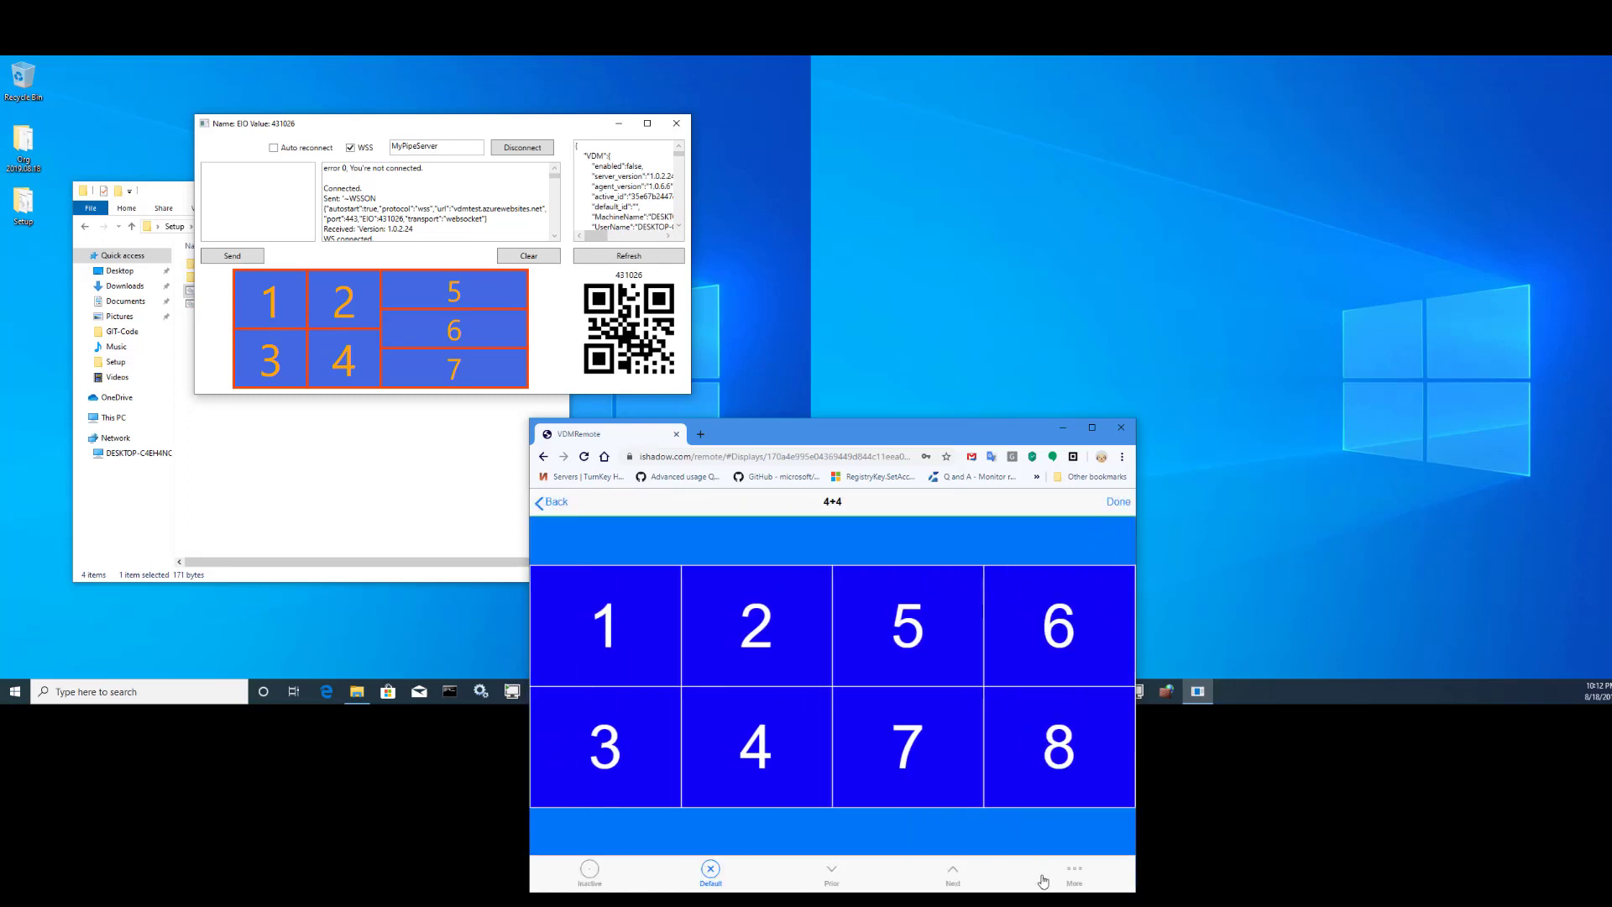
left_click(1075, 876)
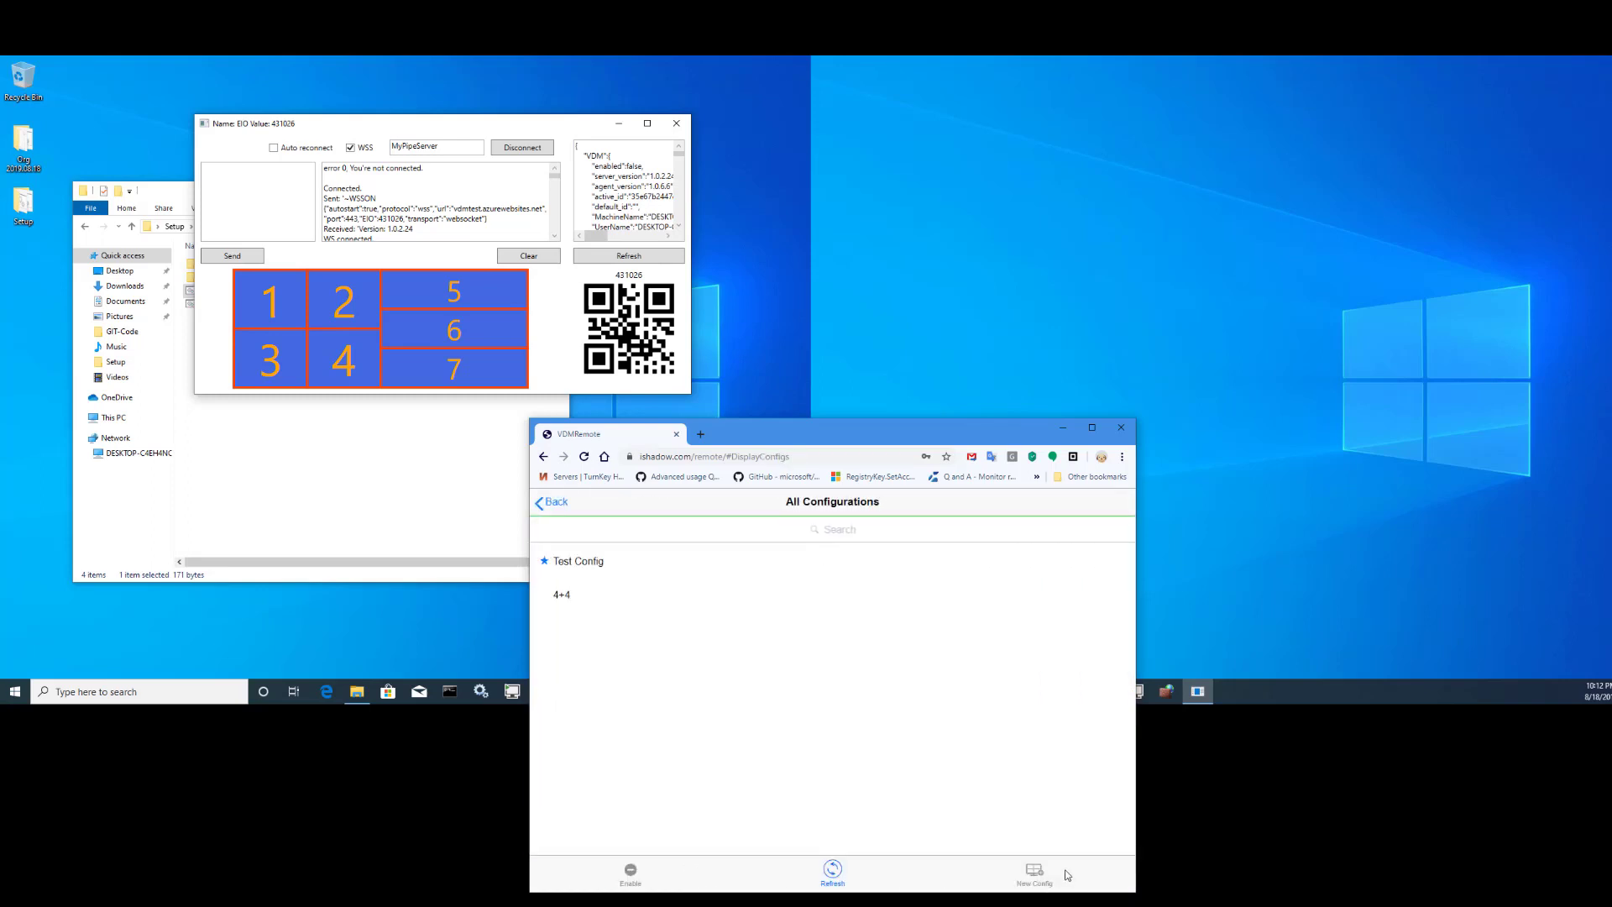
- Save a new configuration named 3x3 and give display 1 the three-column triplex template
left_click(1034, 873)
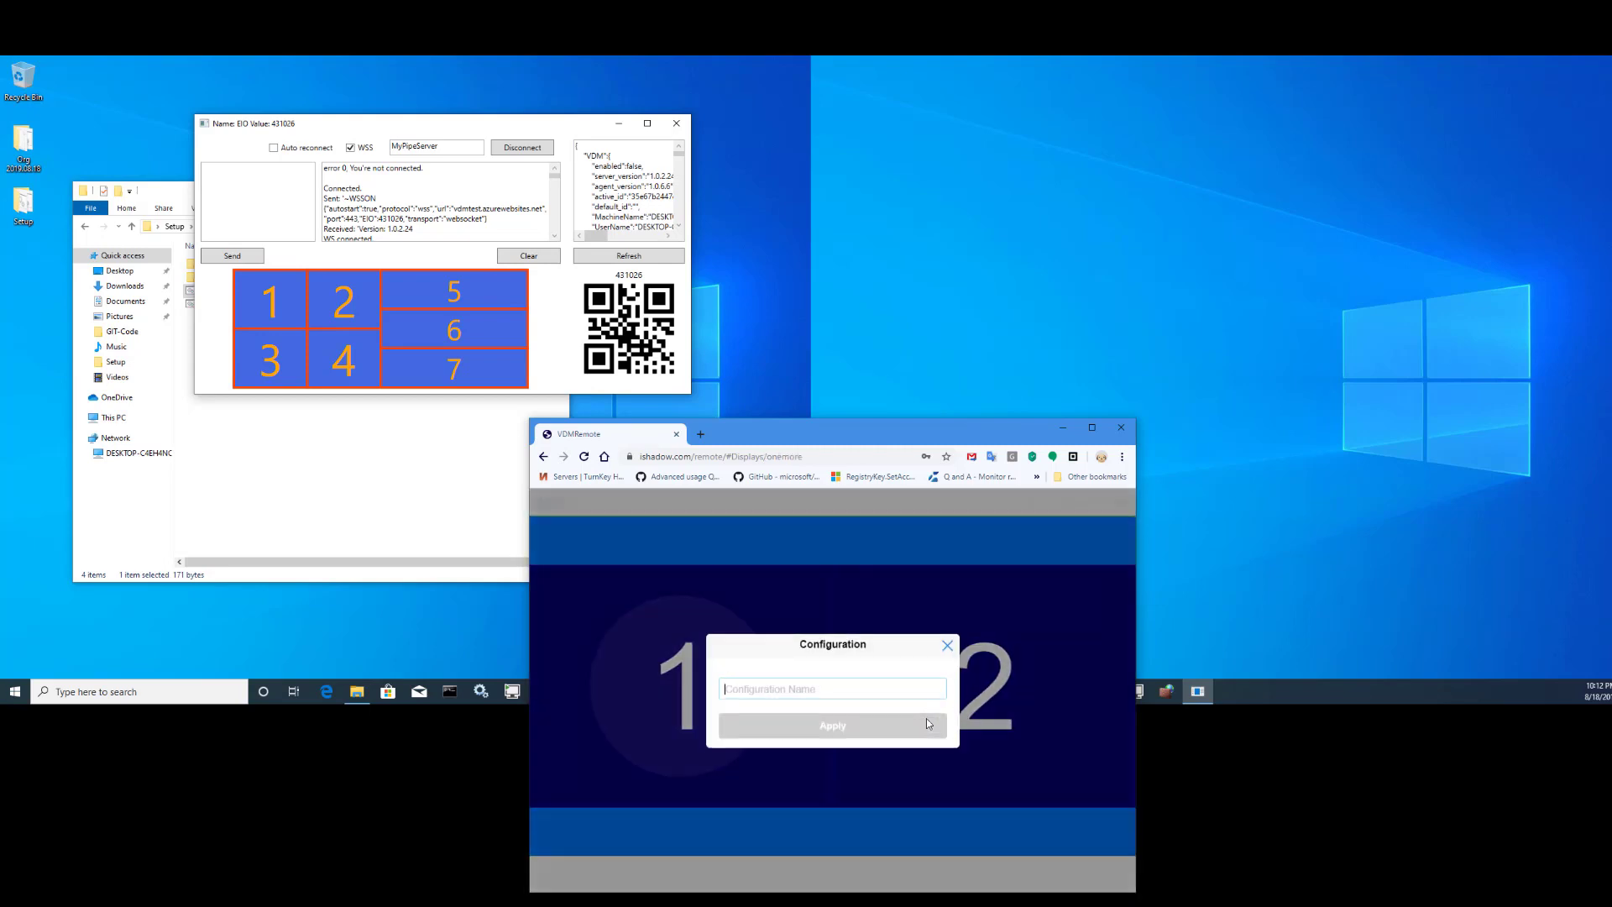
type("3x")
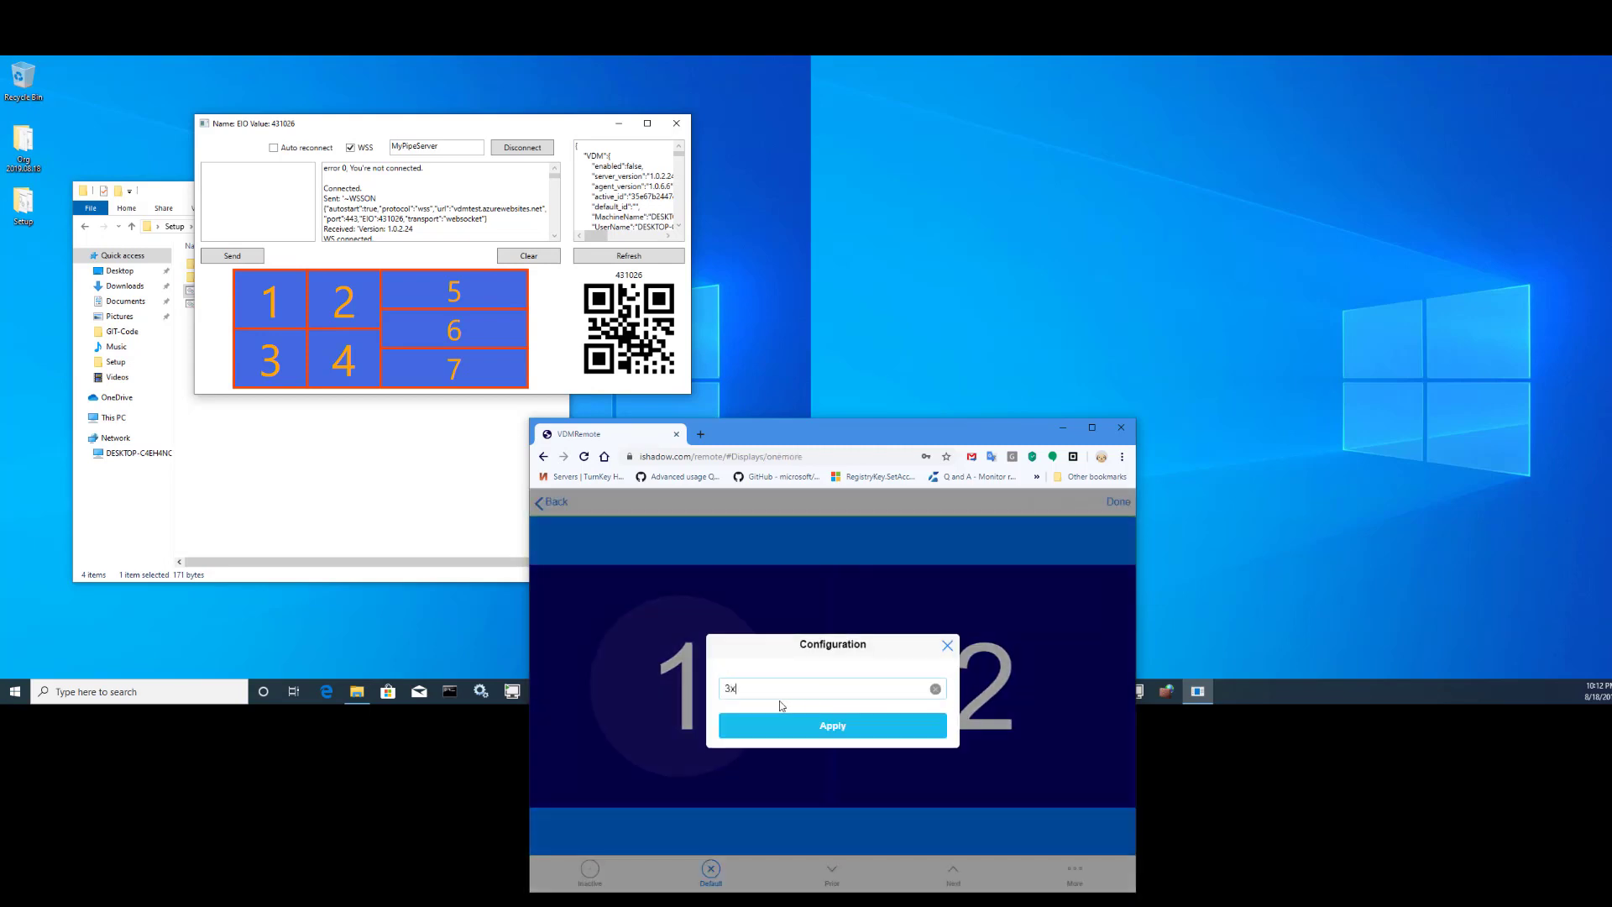
type("3")
left_click(803, 729)
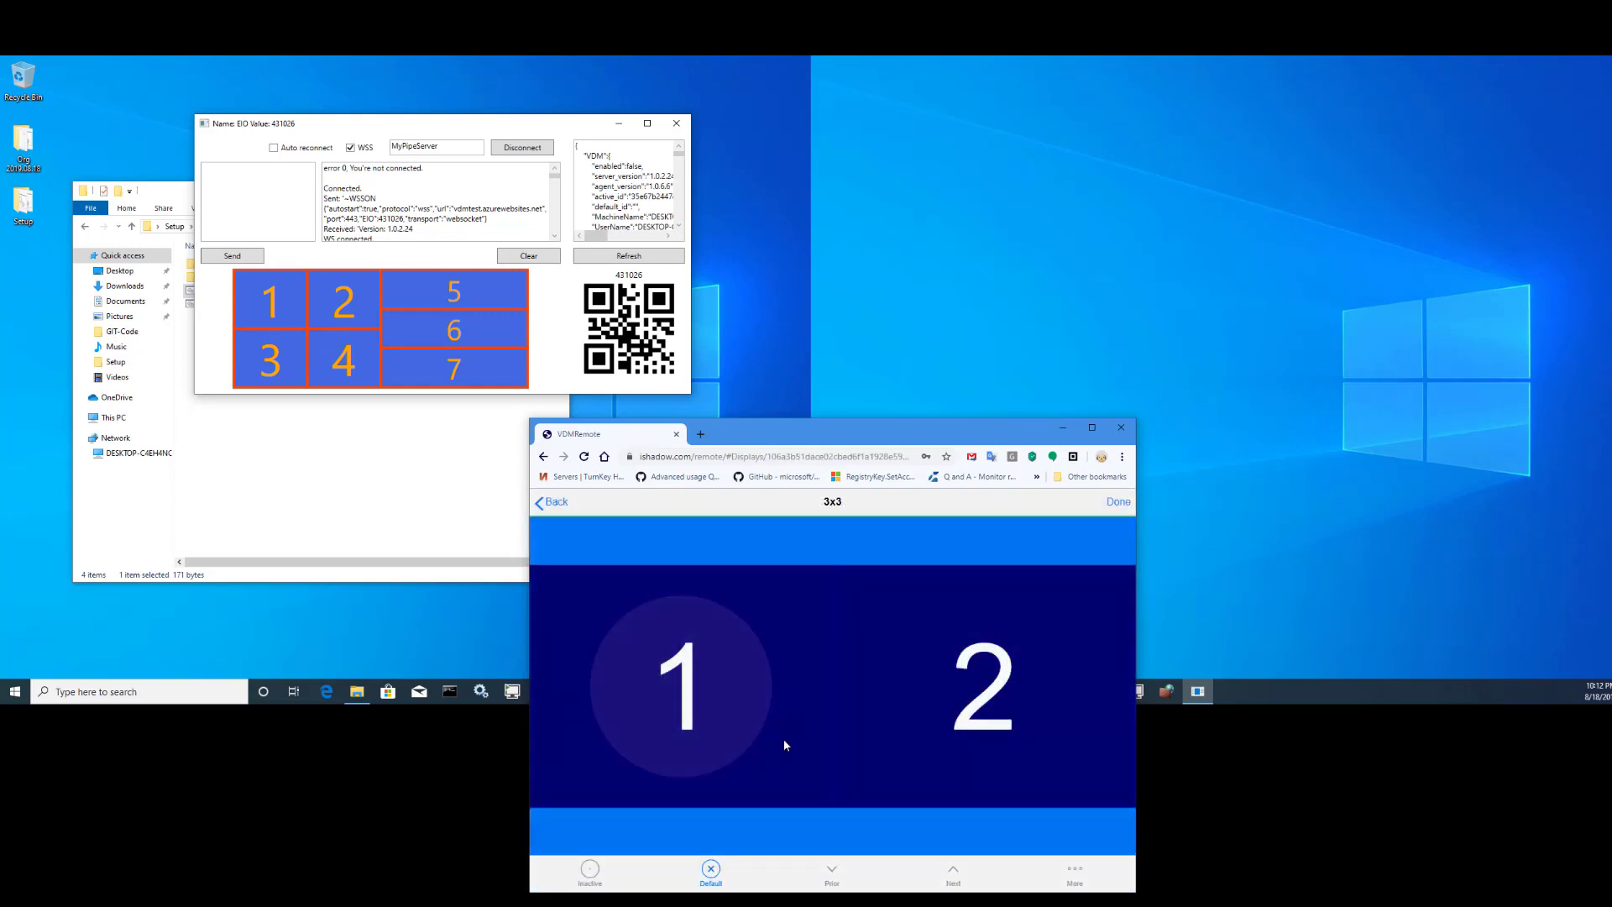
left_click(783, 739)
left_click(847, 784)
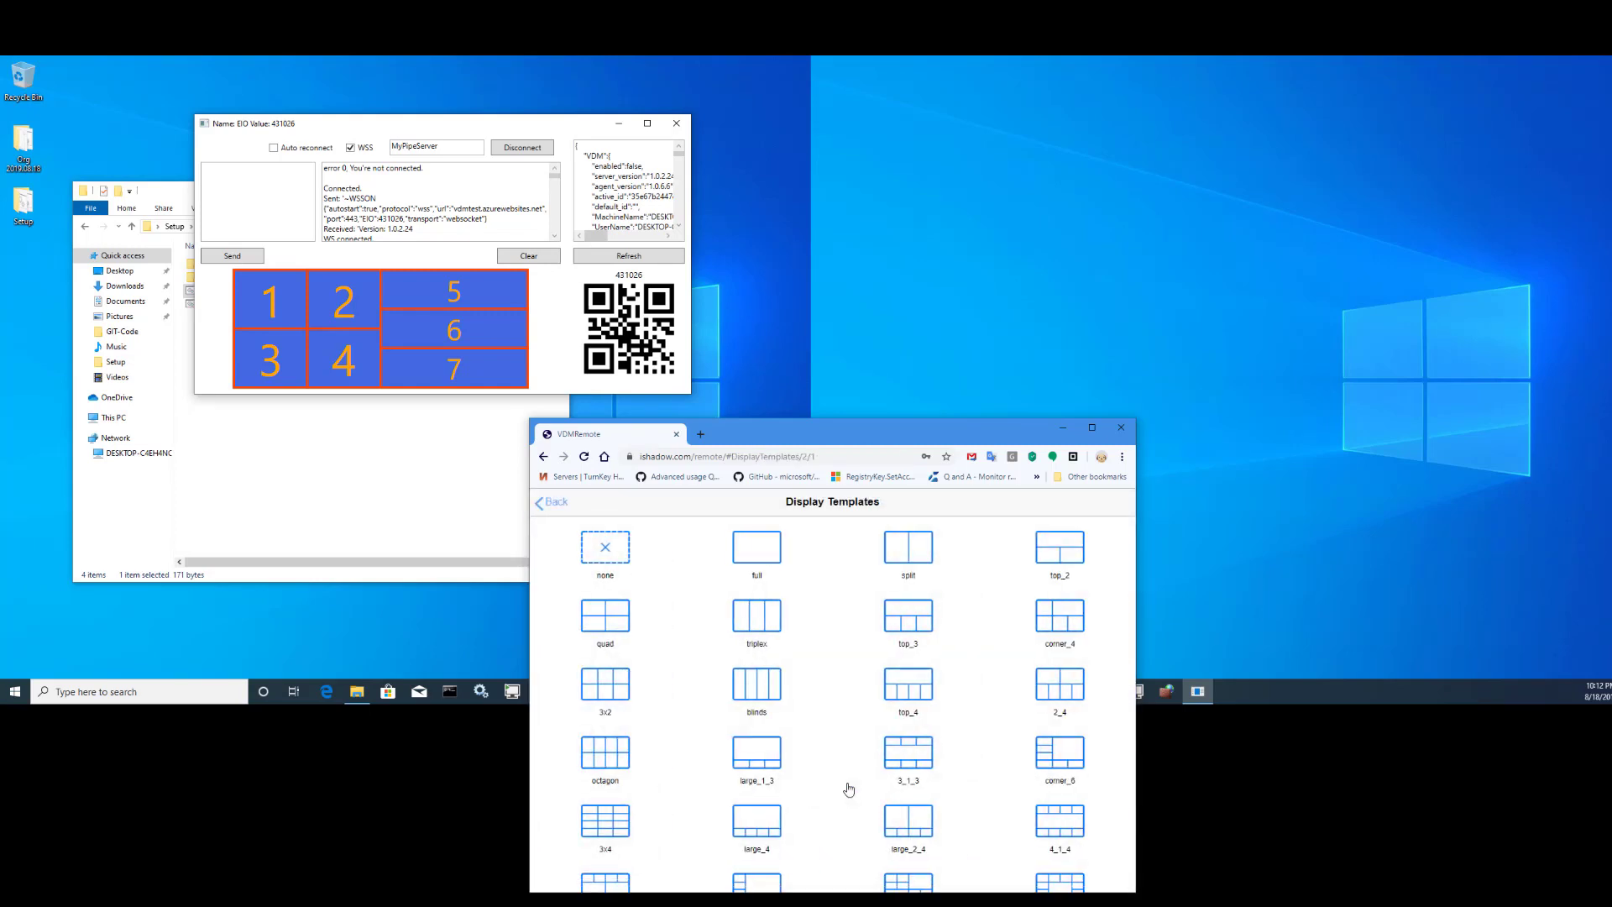
left_click(758, 621)
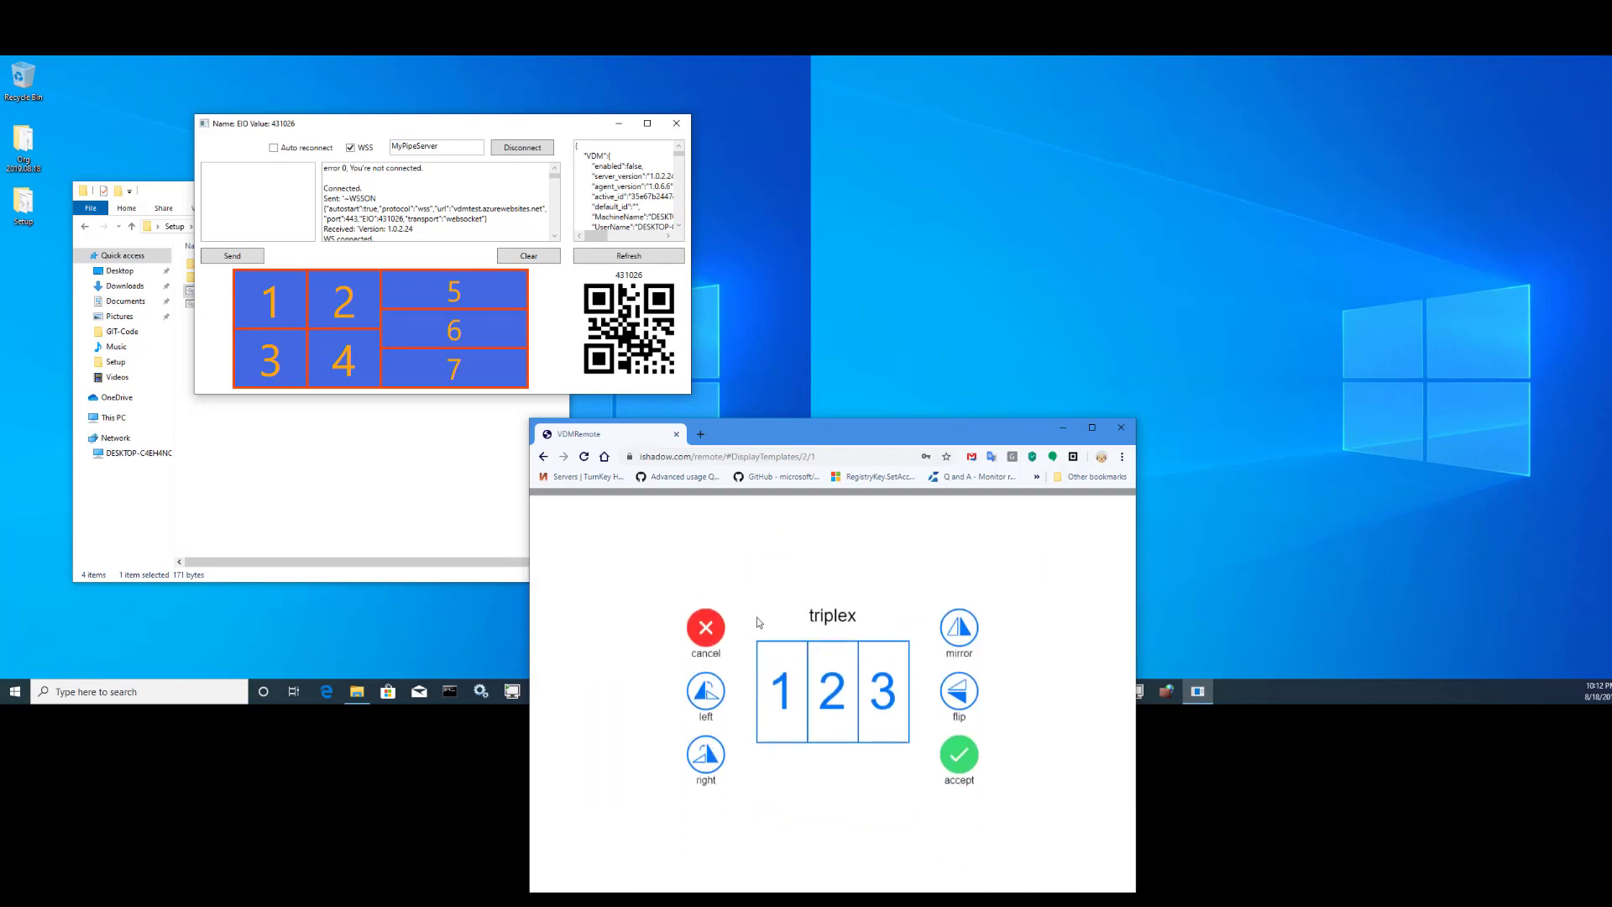
left_click(968, 764)
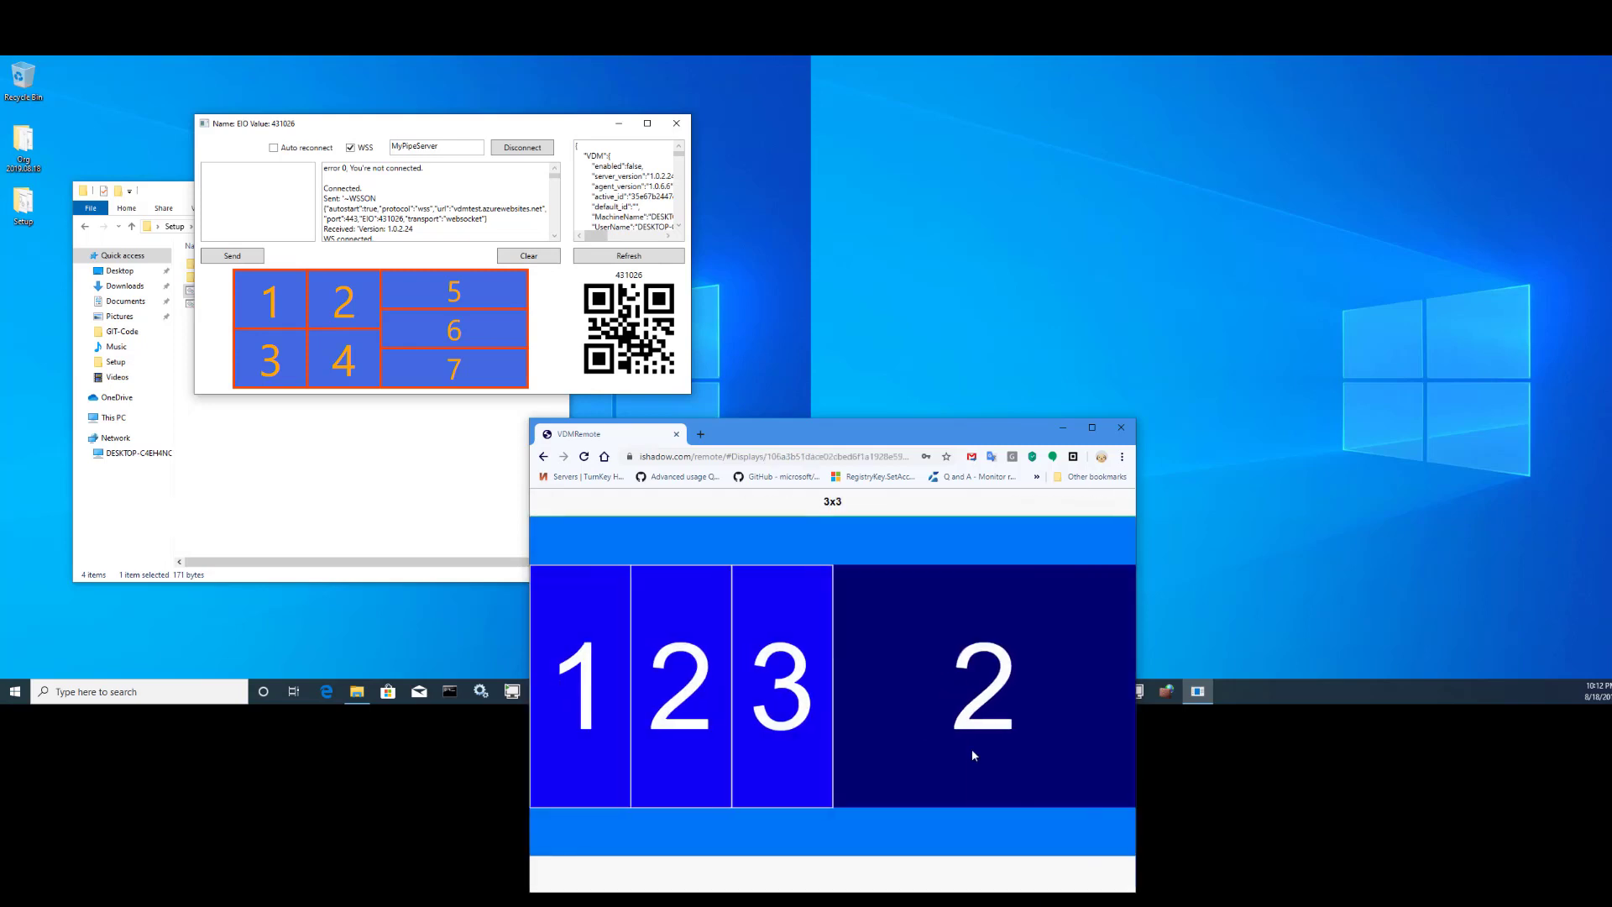
- Give display 2 the triplex template too, making six columns, then finish editing
left_click(971, 751)
left_click(831, 782)
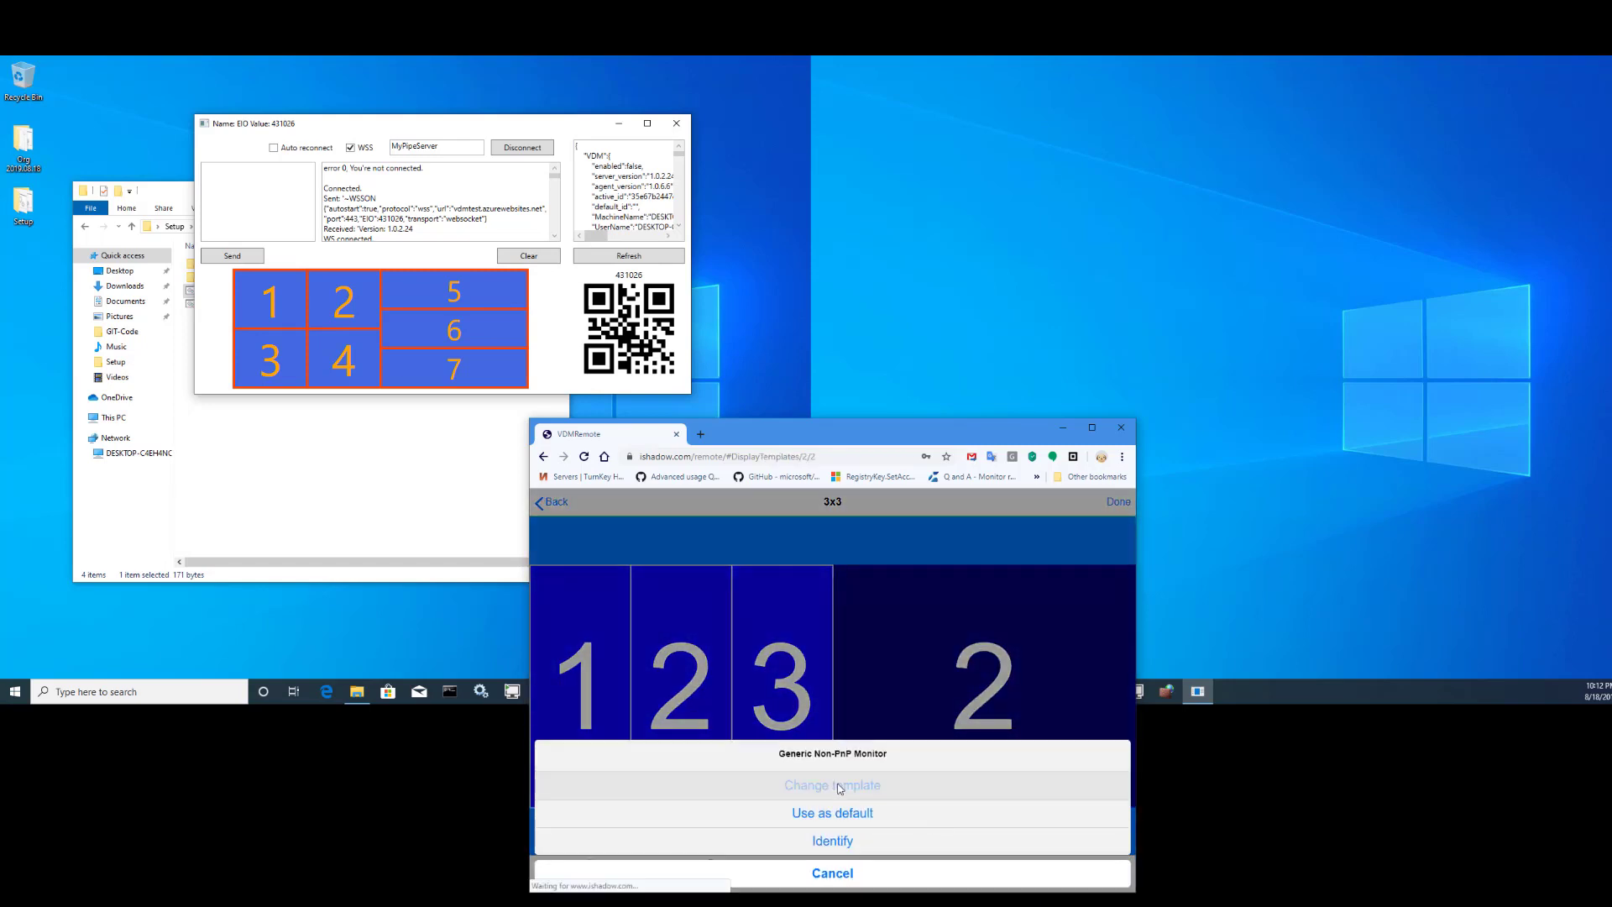
left_click(780, 610)
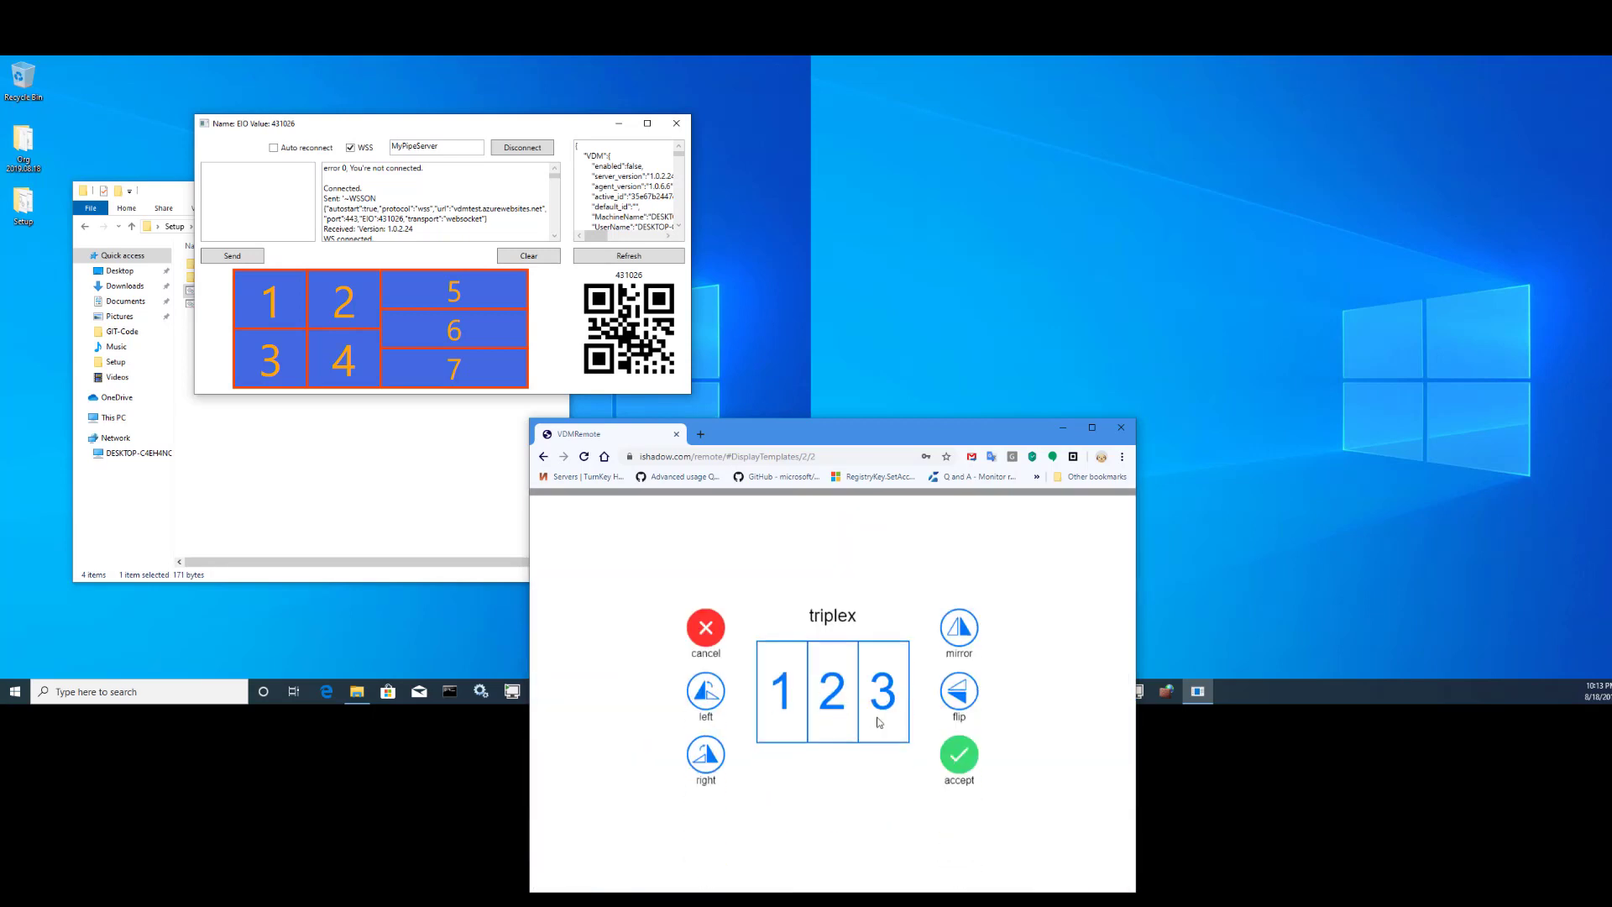
left_click(961, 760)
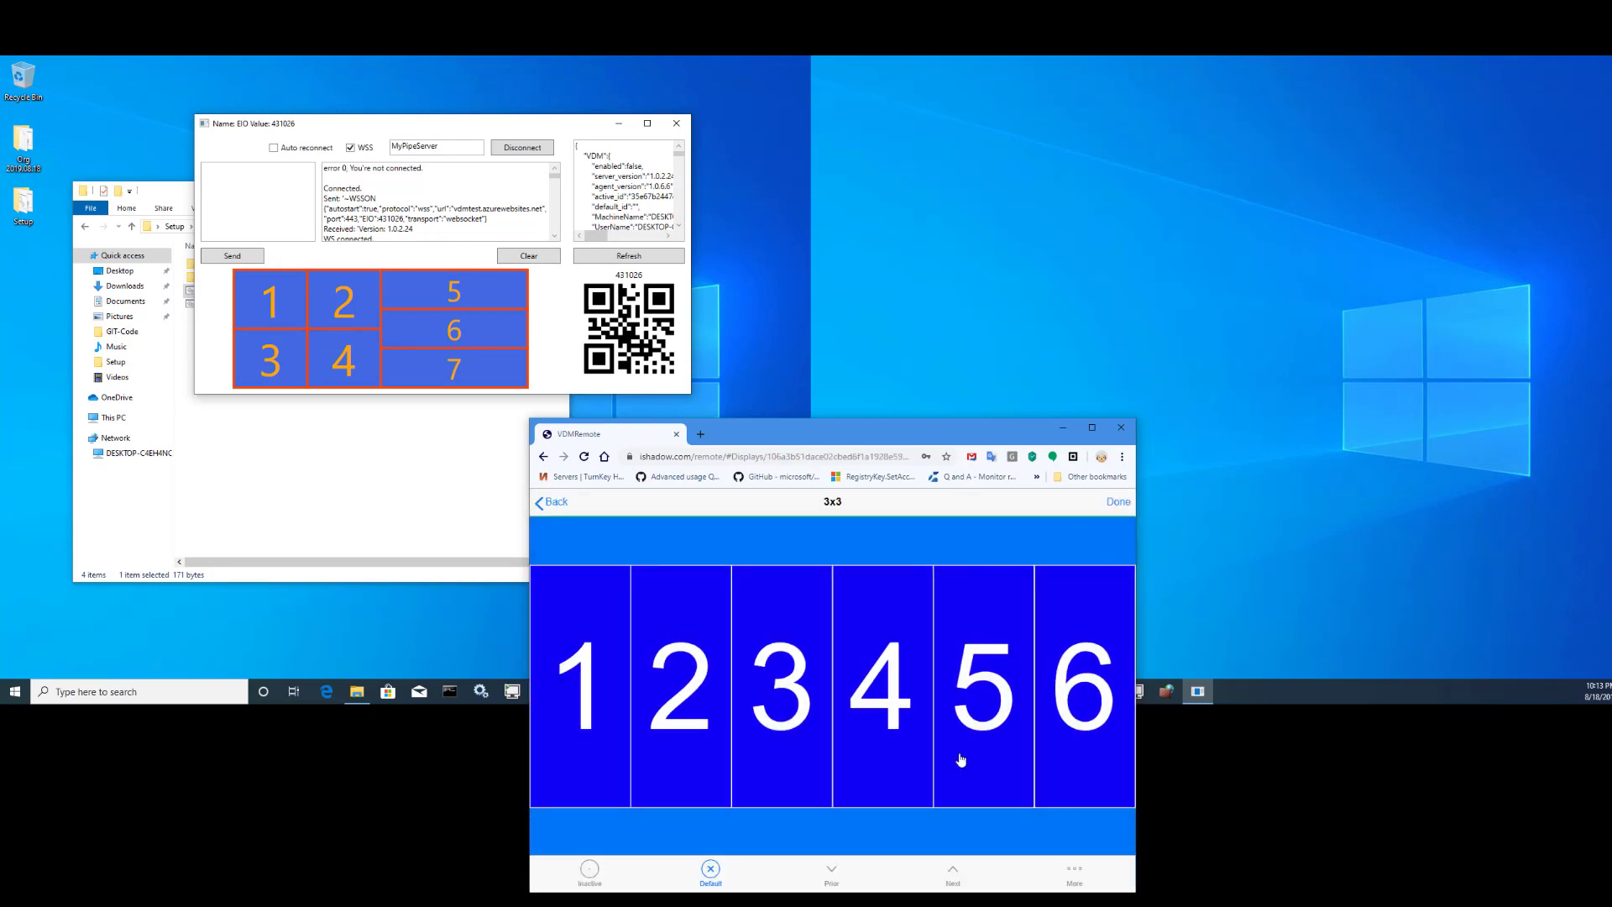
left_click(1117, 504)
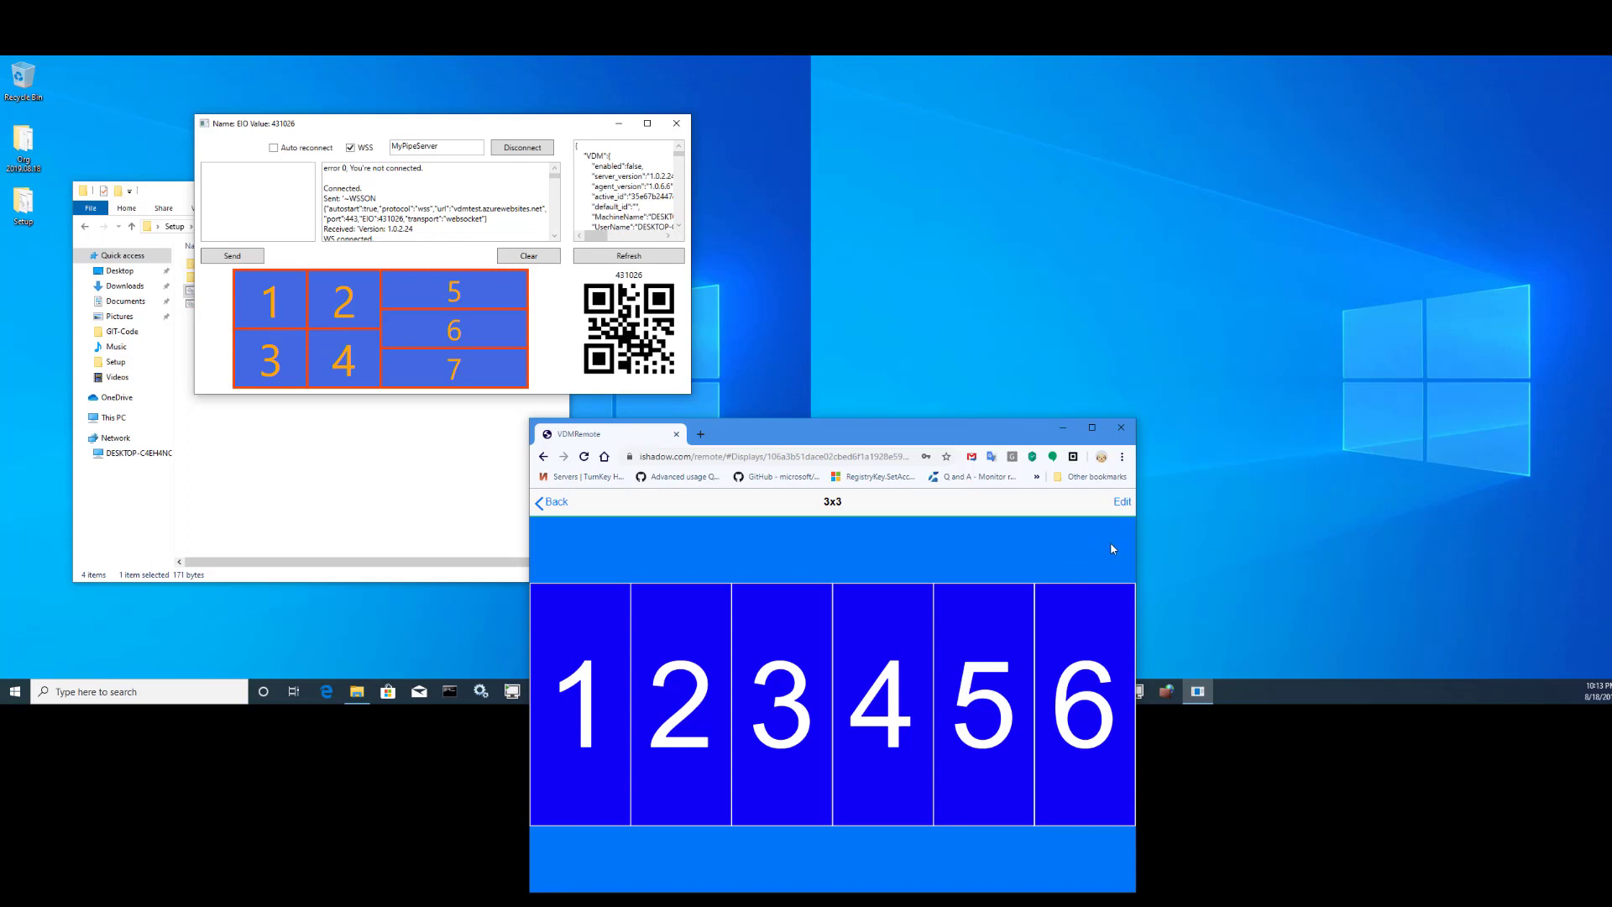
left_click(1121, 502)
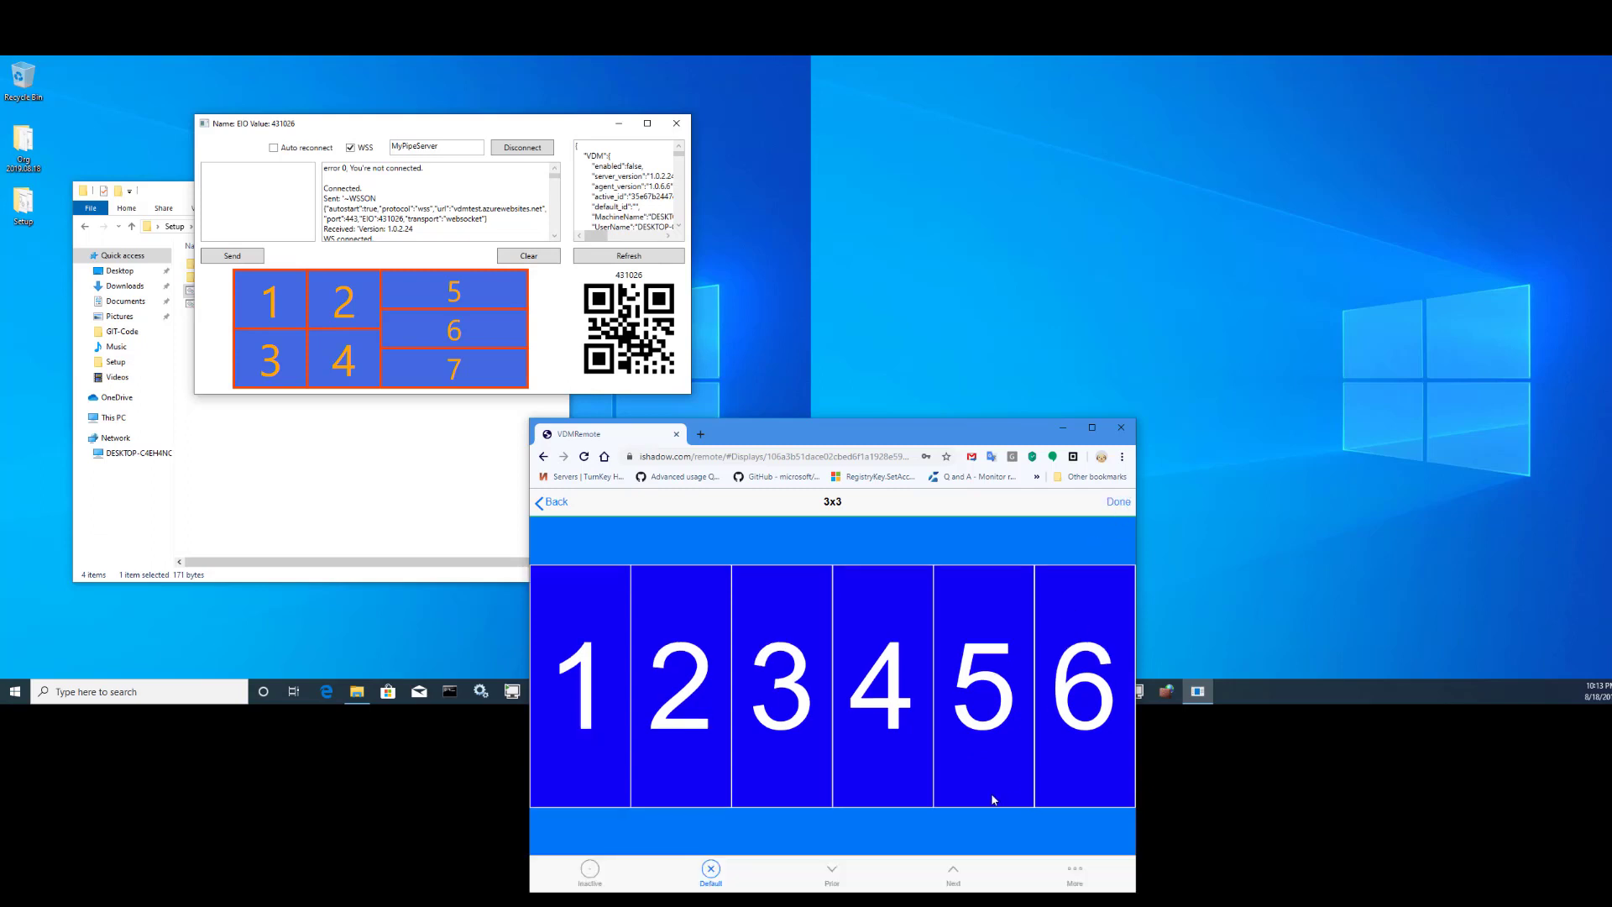
- Step back to the 3x3 configuration and activate it, answering No to the enable prompt
left_click(832, 873)
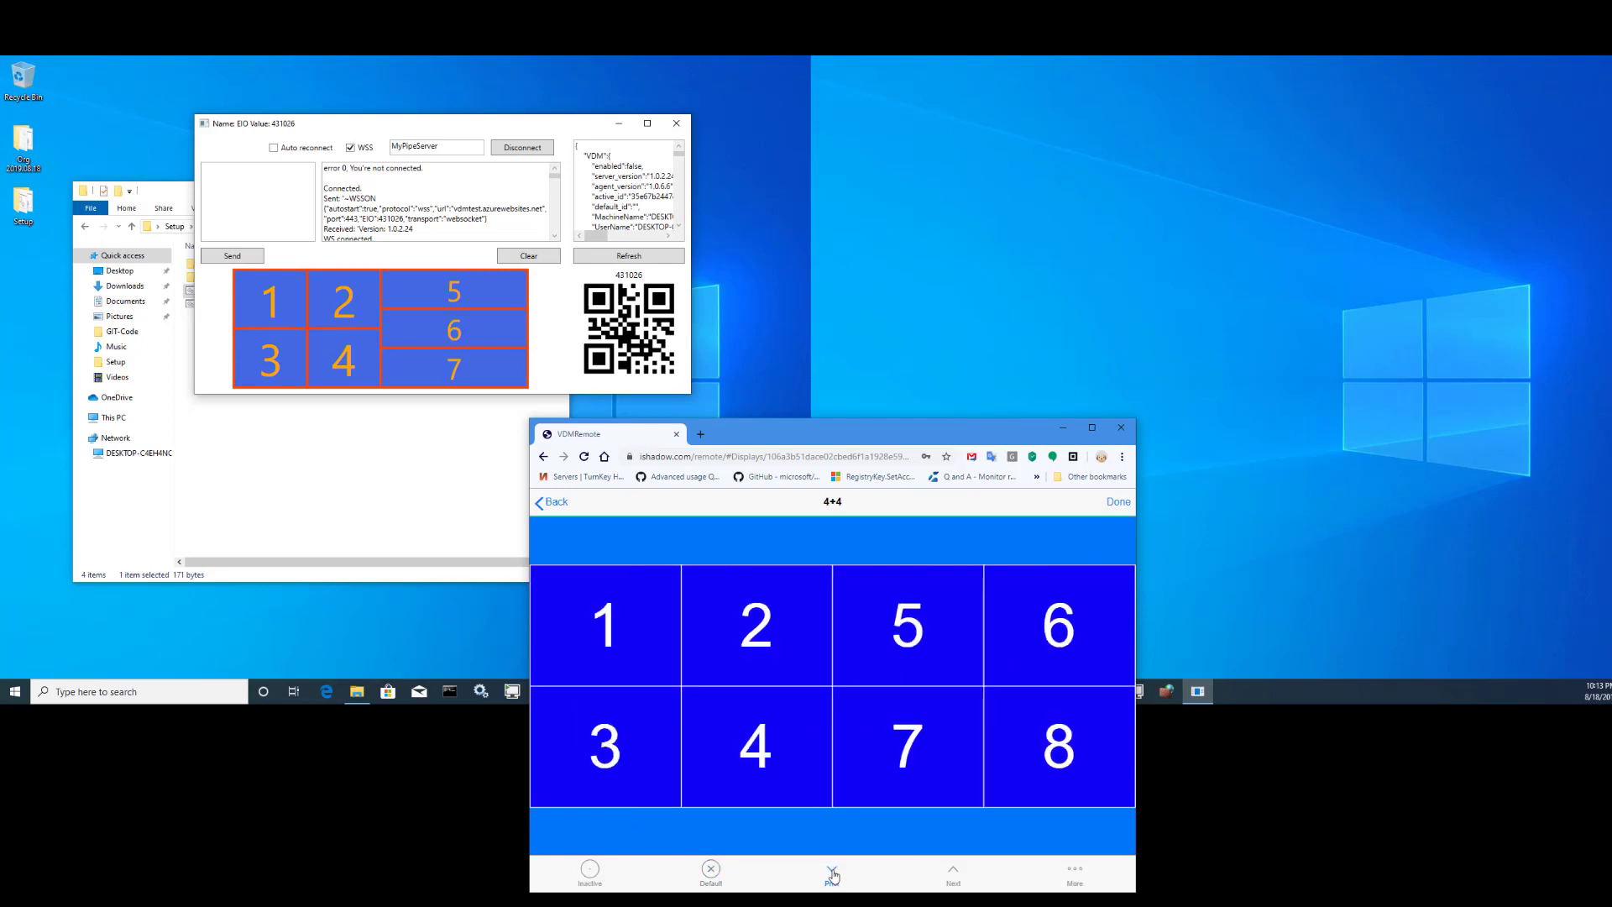
left_click(832, 873)
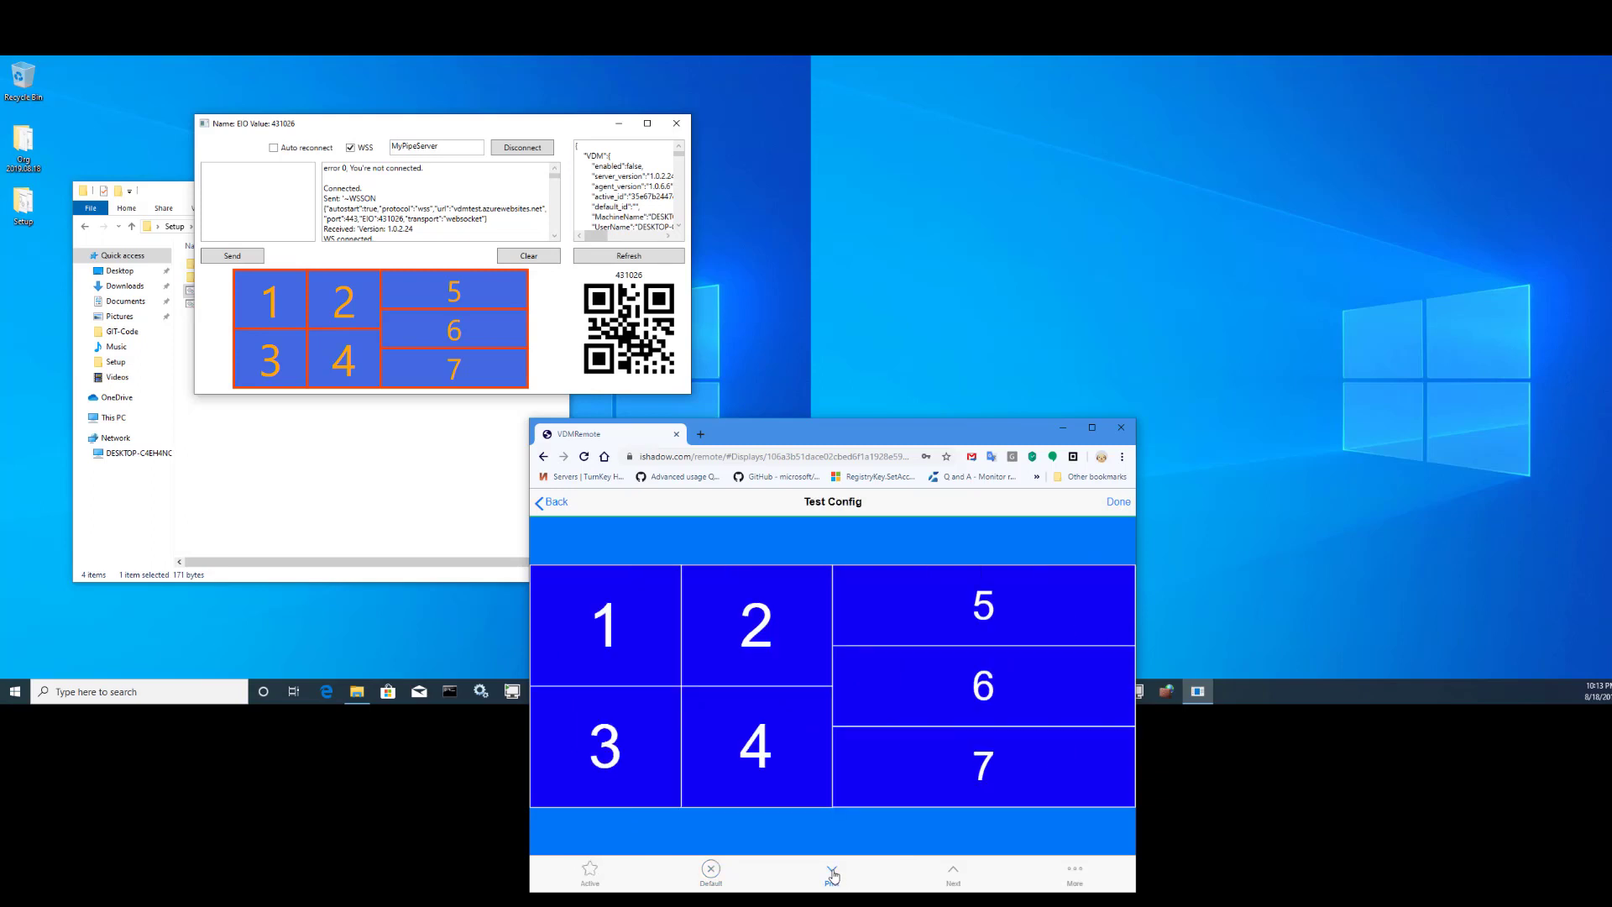
left_click(832, 873)
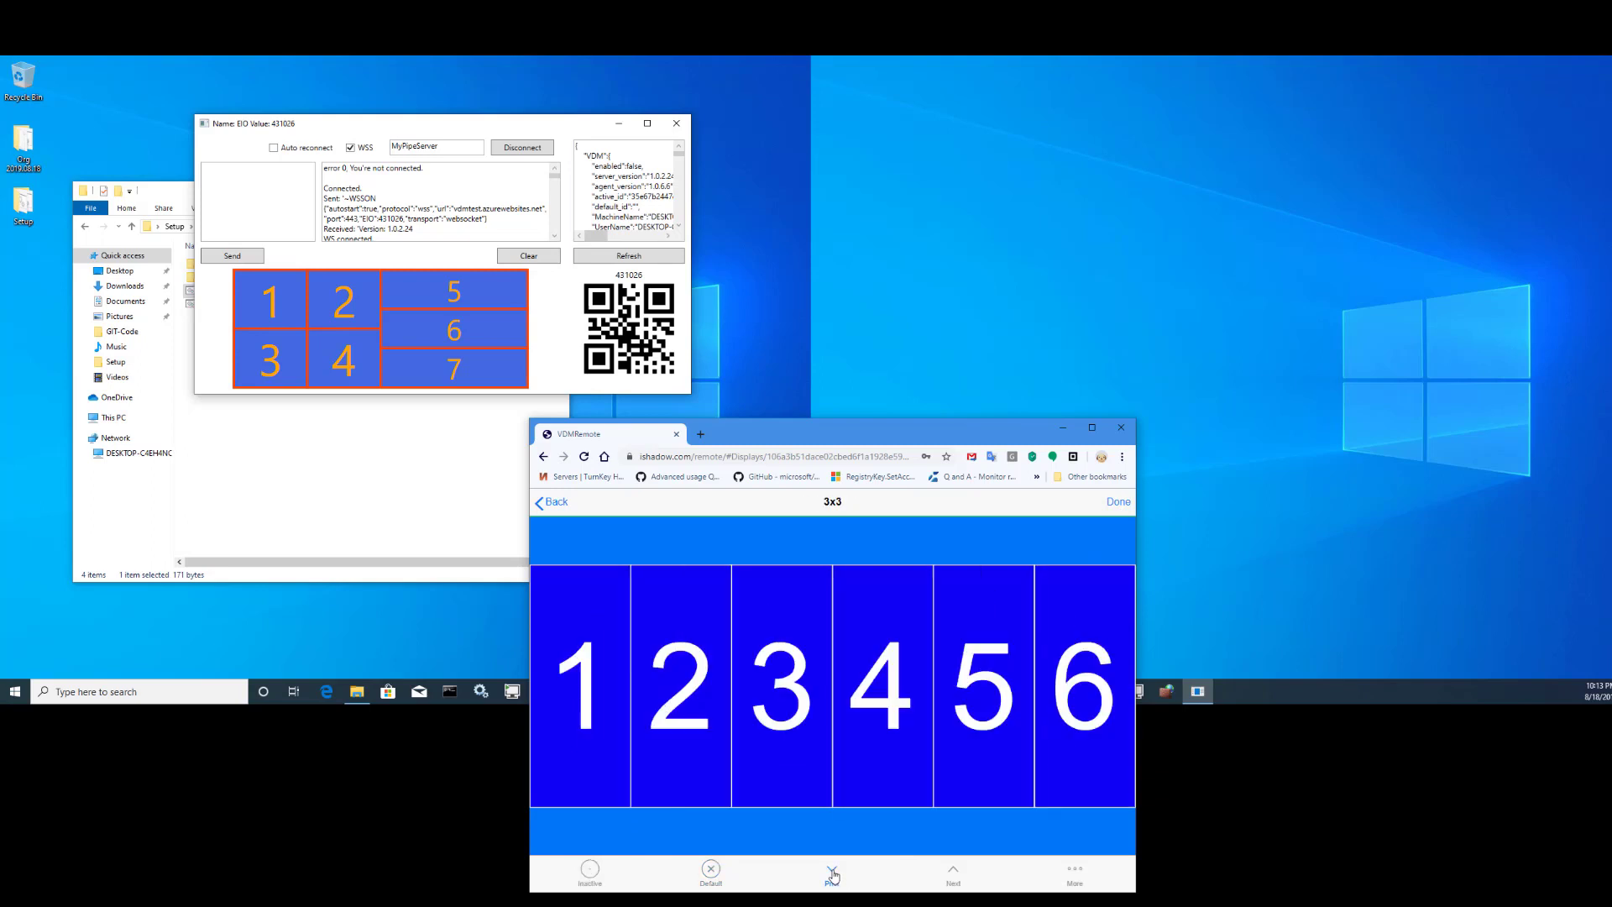
left_click(596, 877)
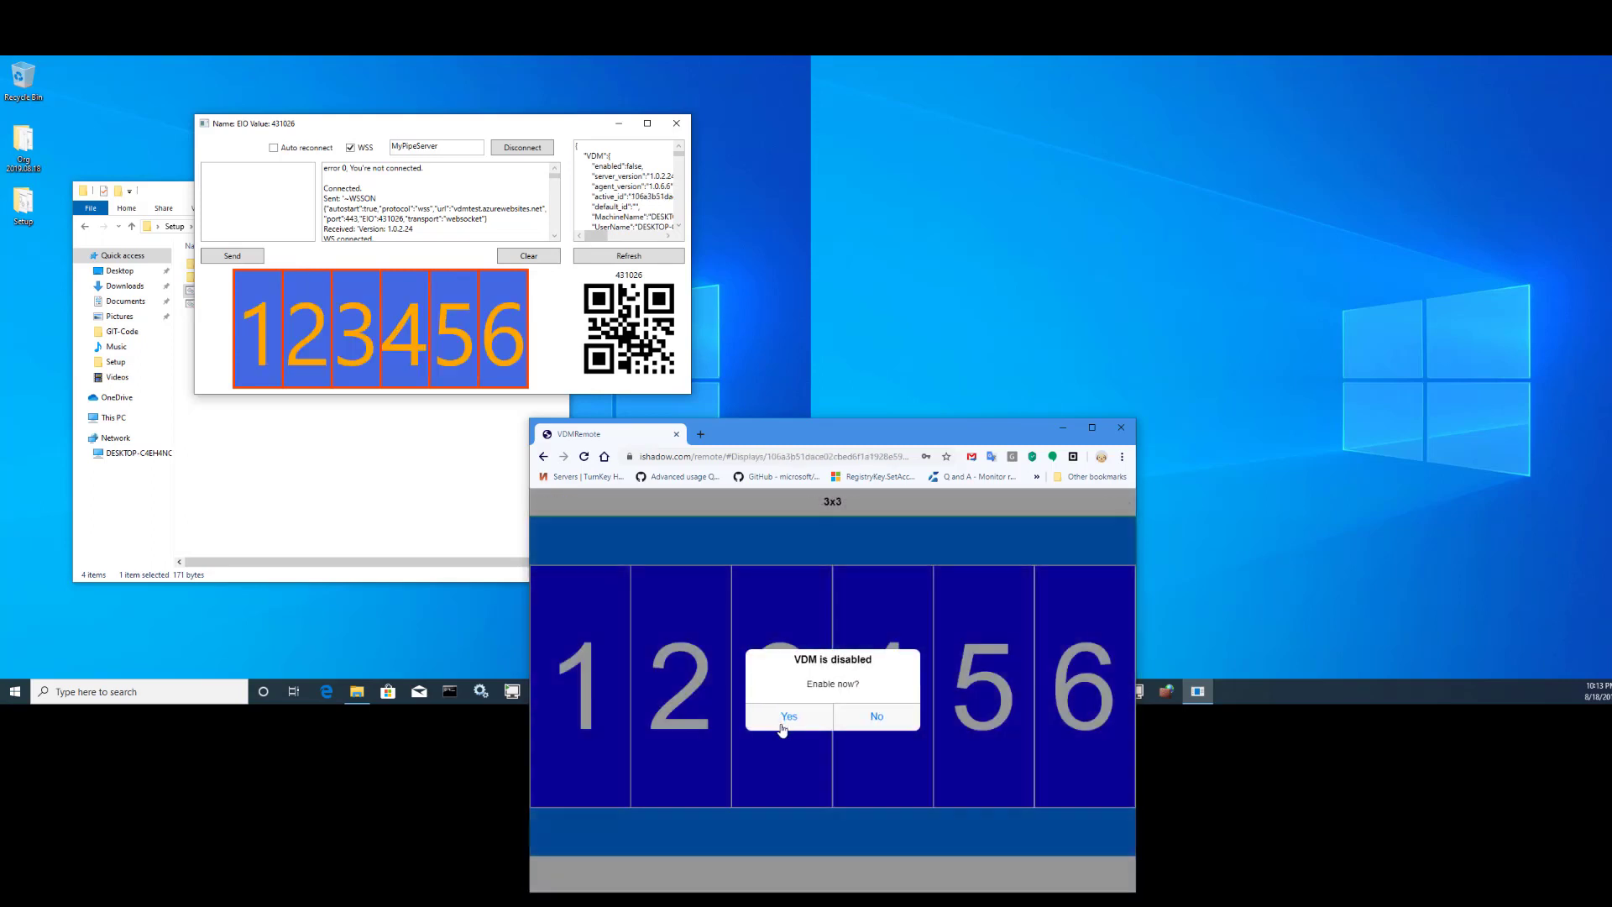
left_click(874, 716)
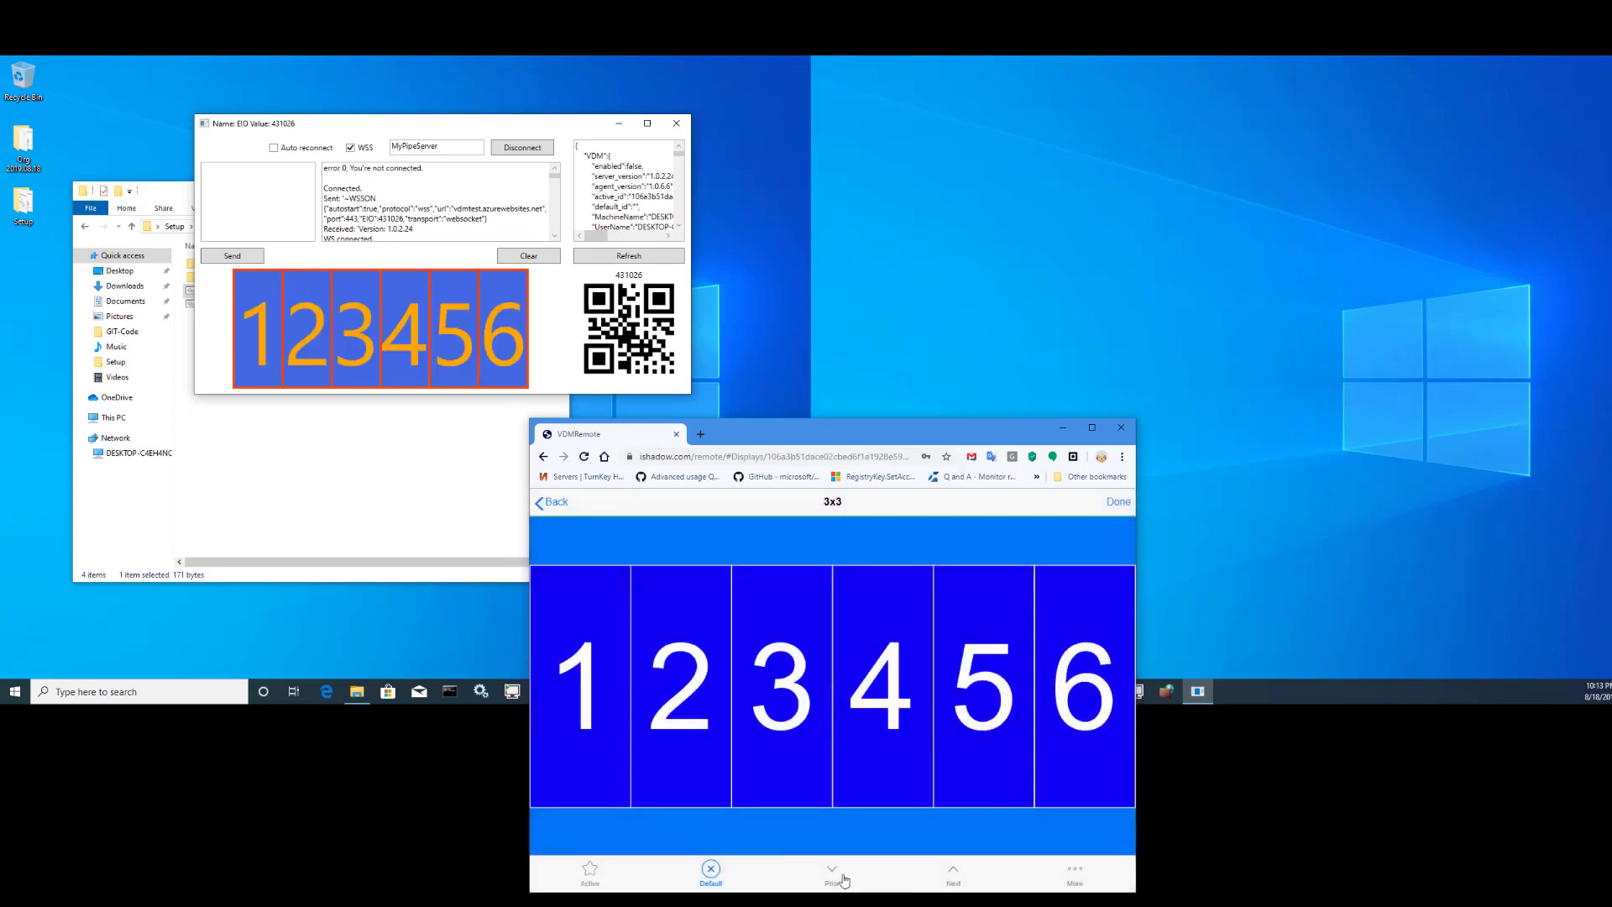
- Activate Test Config and then 4+4, answering No to the enable prompt each time
left_click(952, 875)
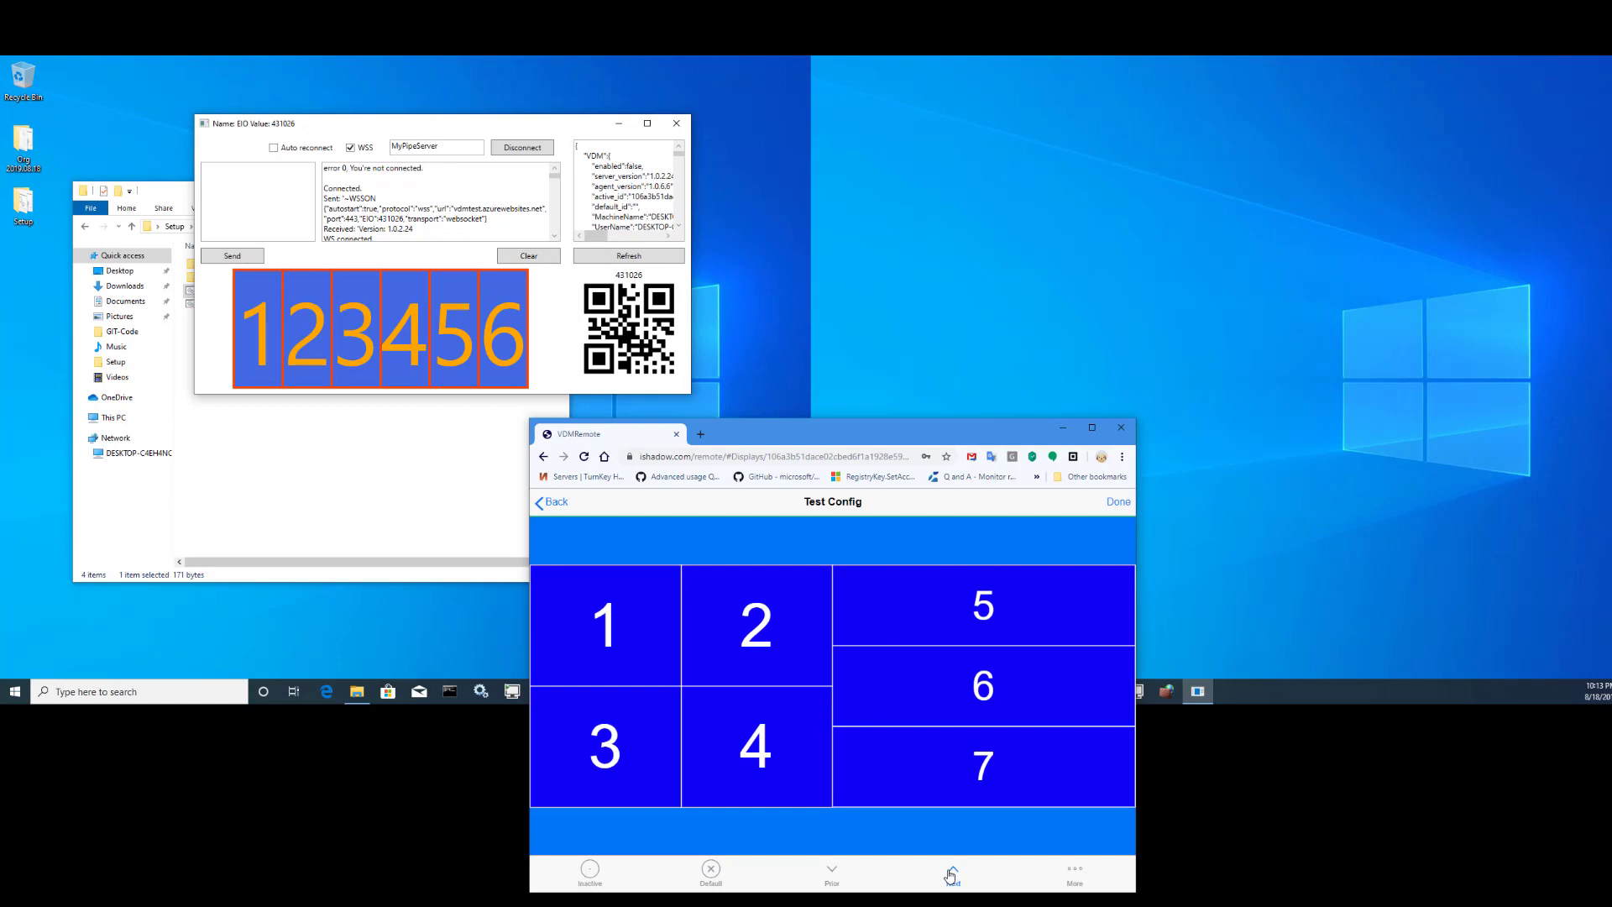
left_click(591, 873)
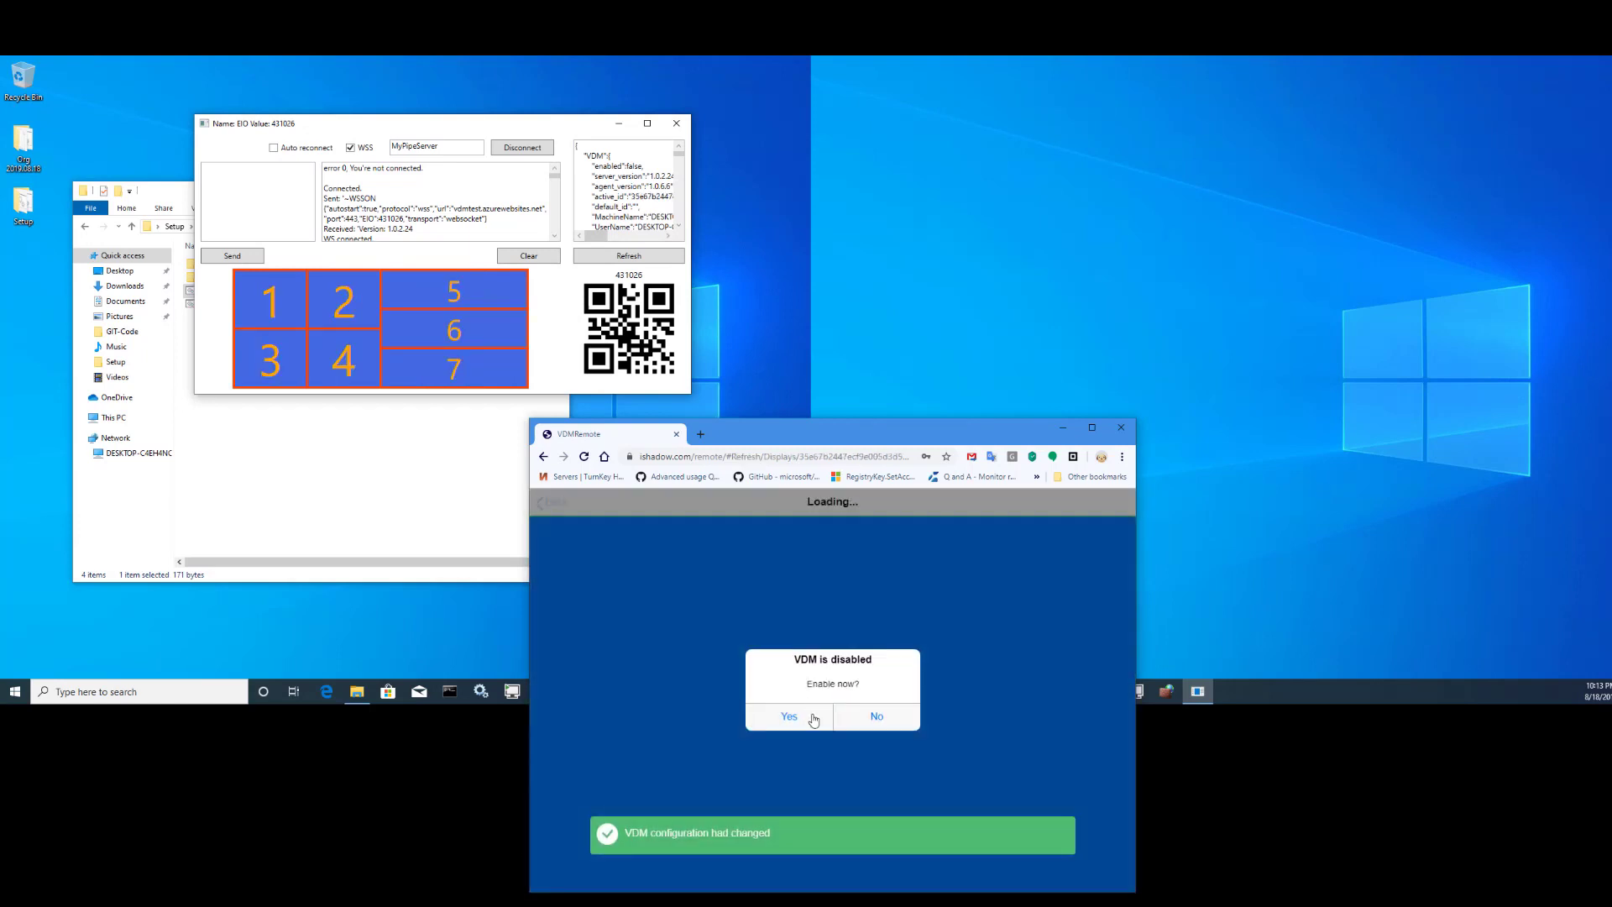
left_click(874, 716)
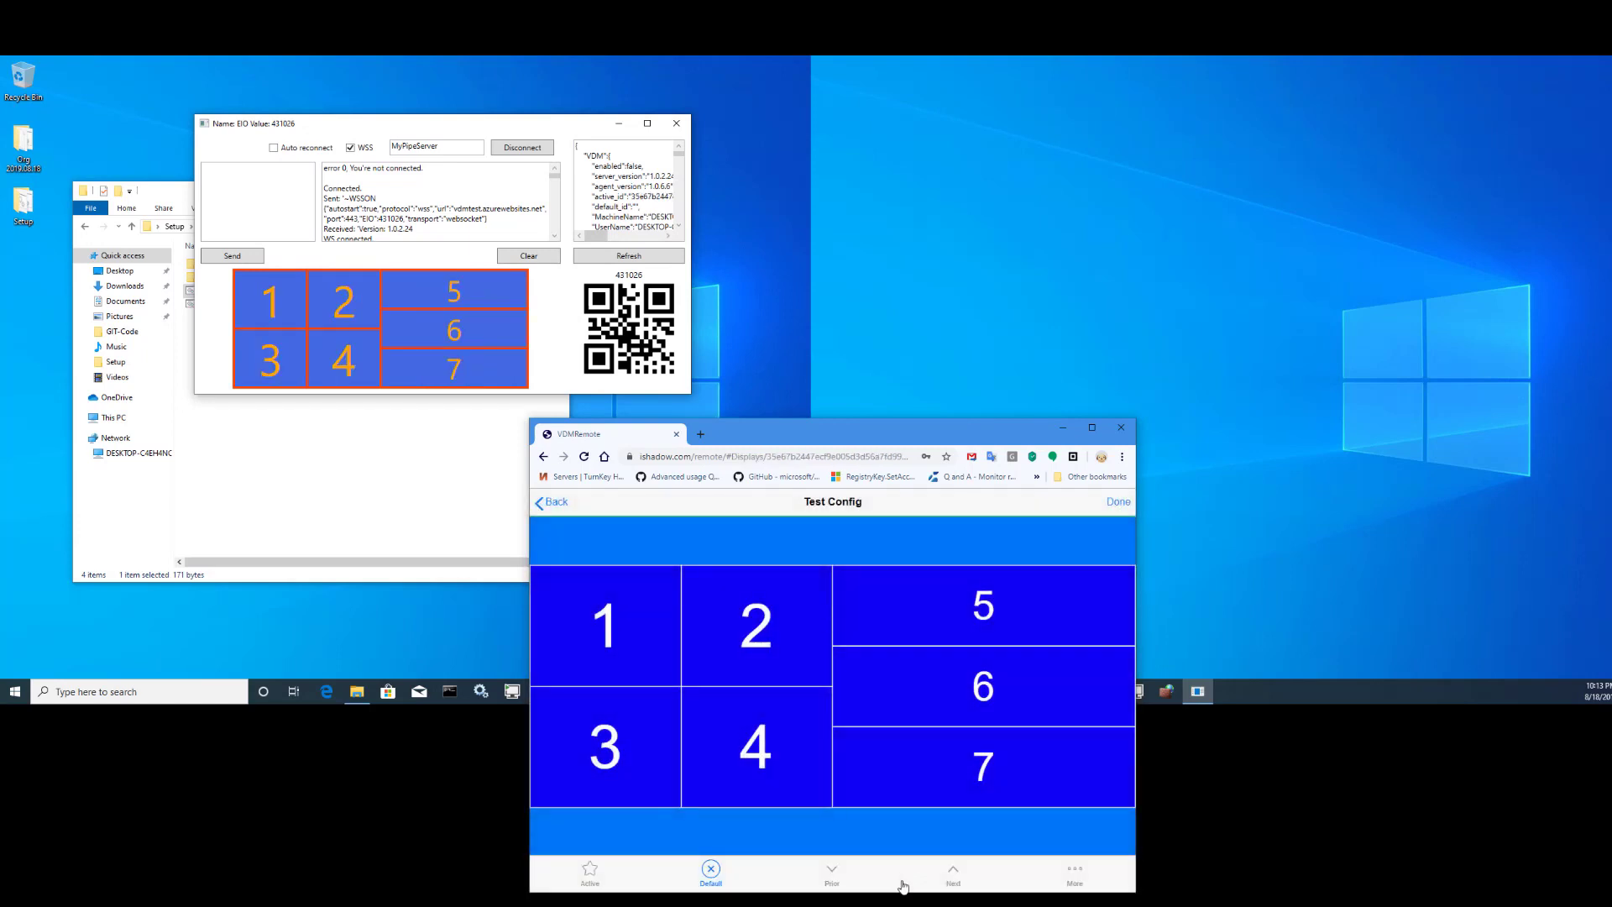
left_click(954, 874)
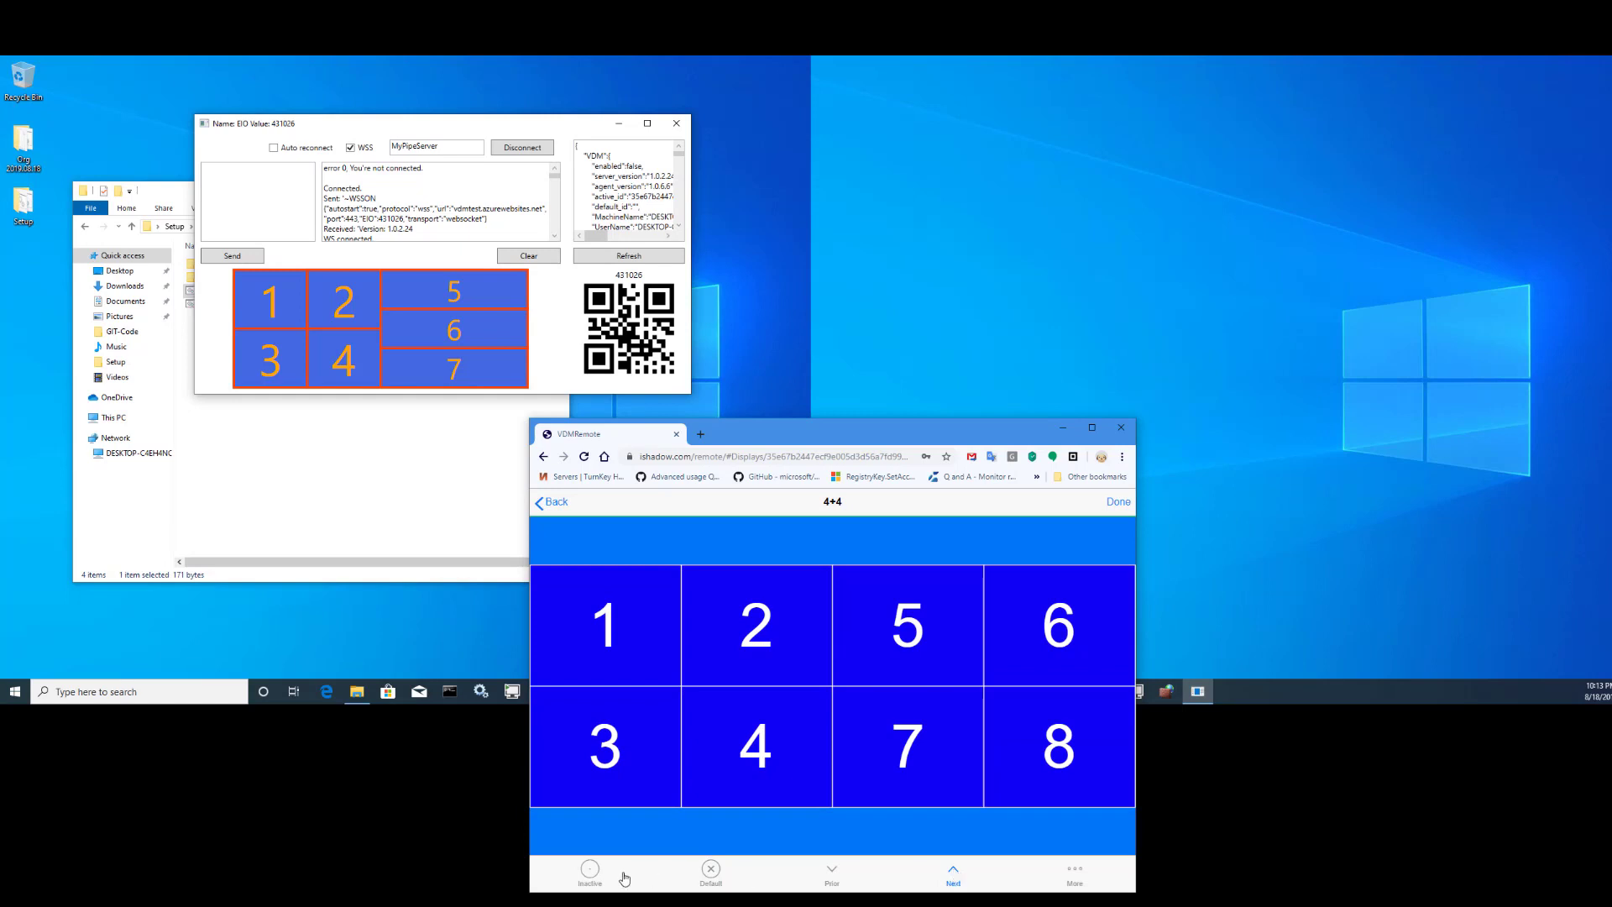
left_click(590, 873)
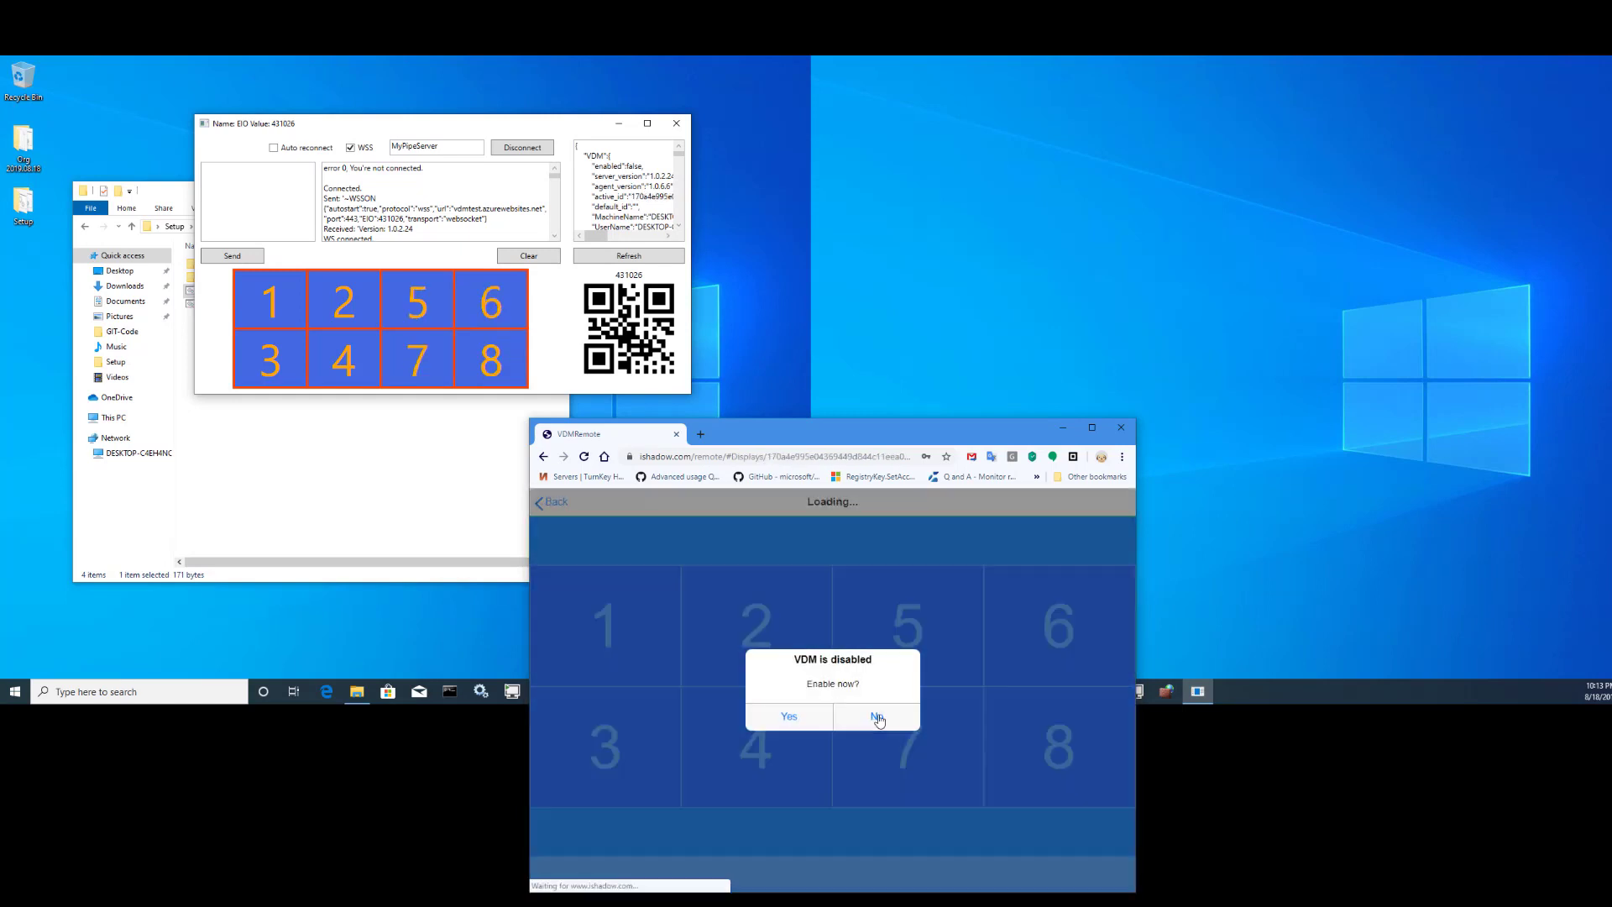
left_click(873, 716)
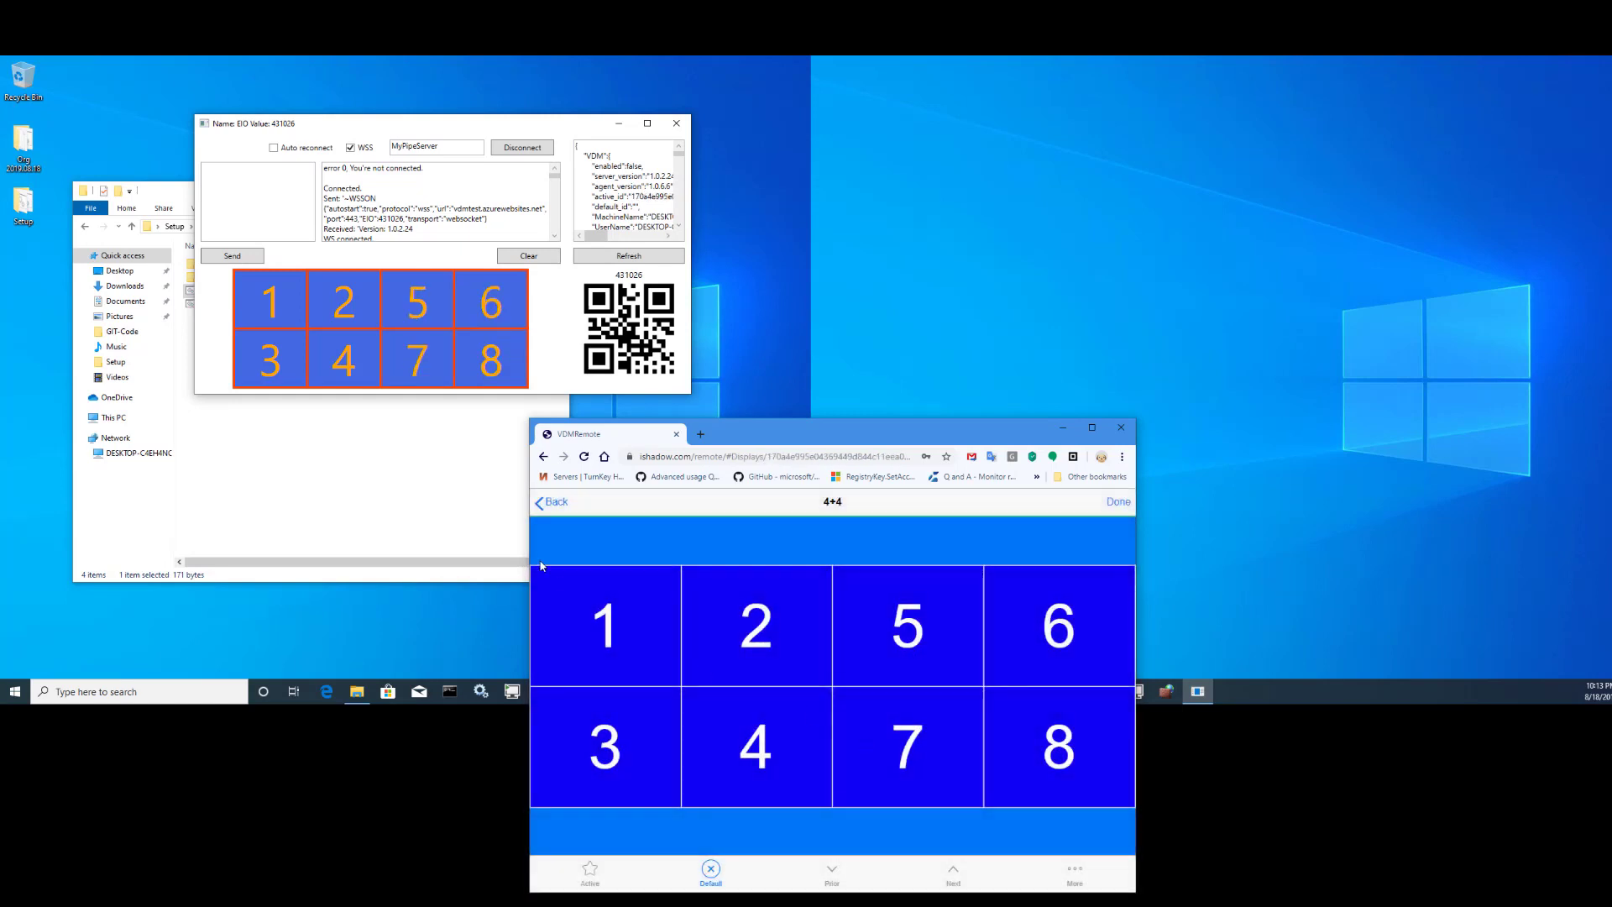